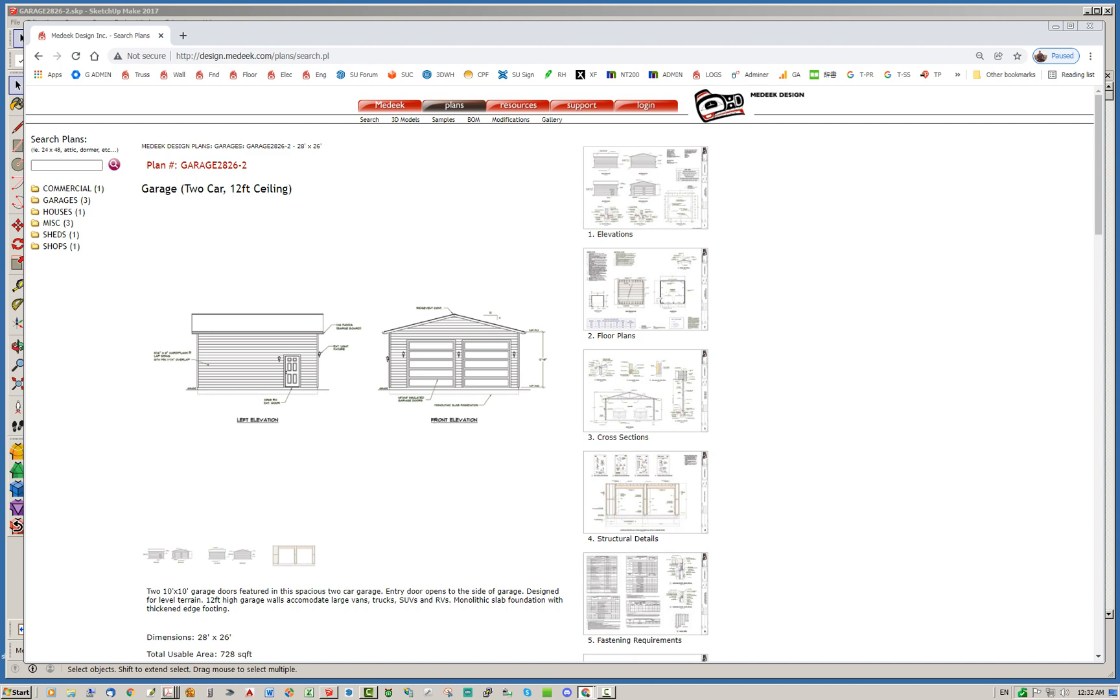
Preview the Elevations sheet of plan GARAGE2826-2 on the plan web page and close the preview
left_click(645, 188)
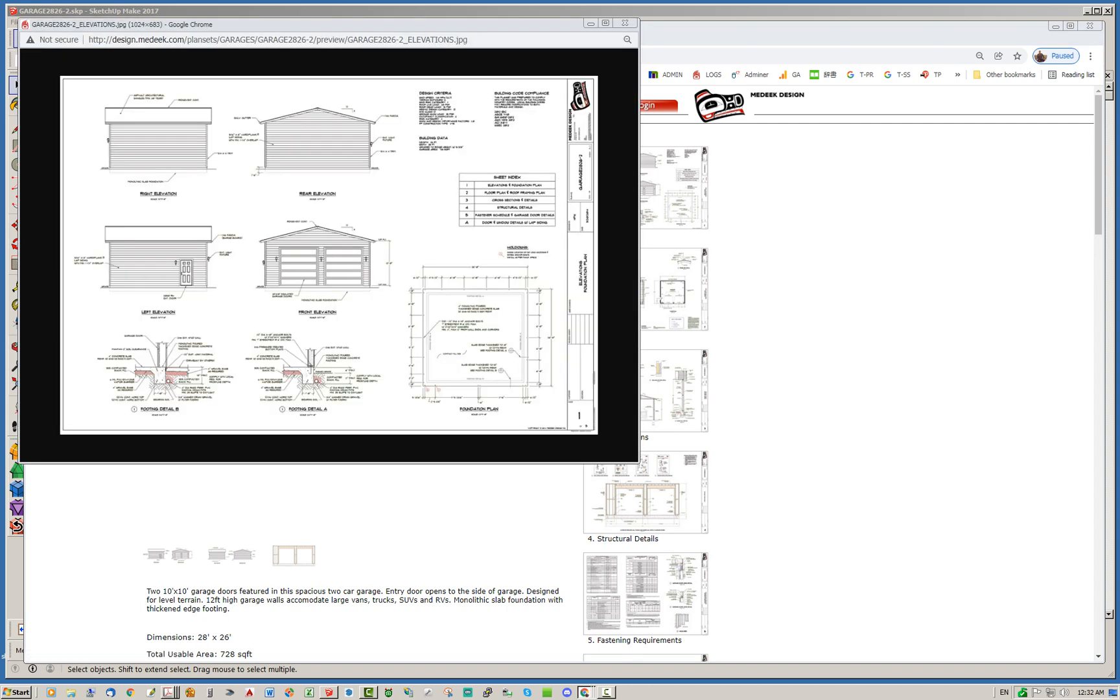
left_click_drag(369, 24, 501, 129)
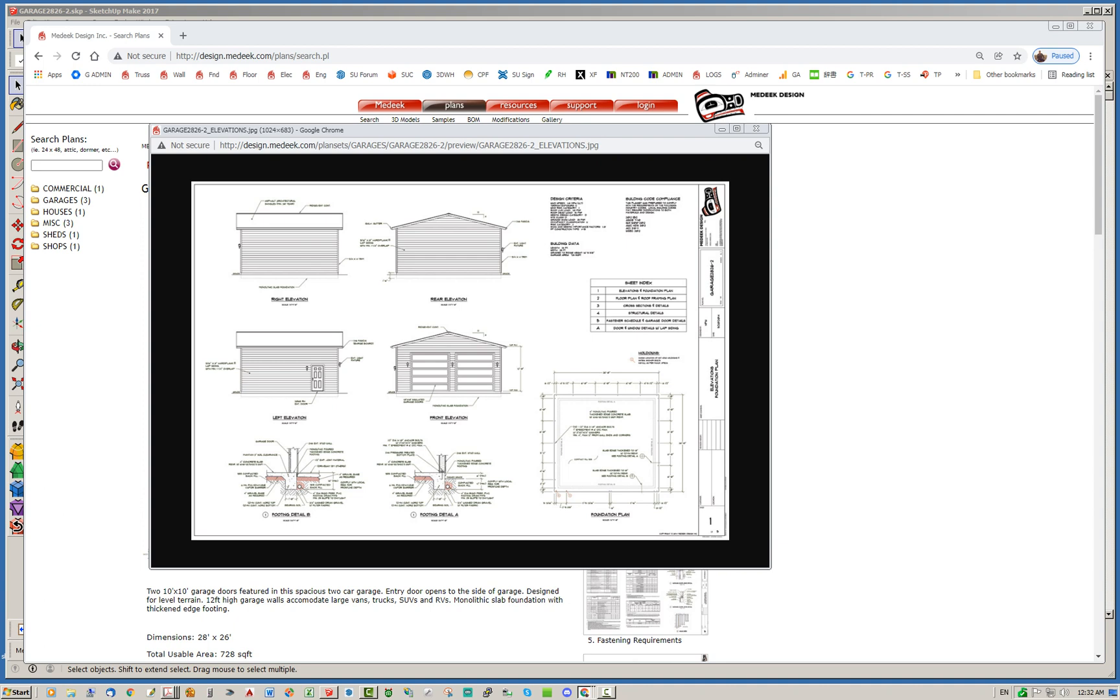
left_click(756, 129)
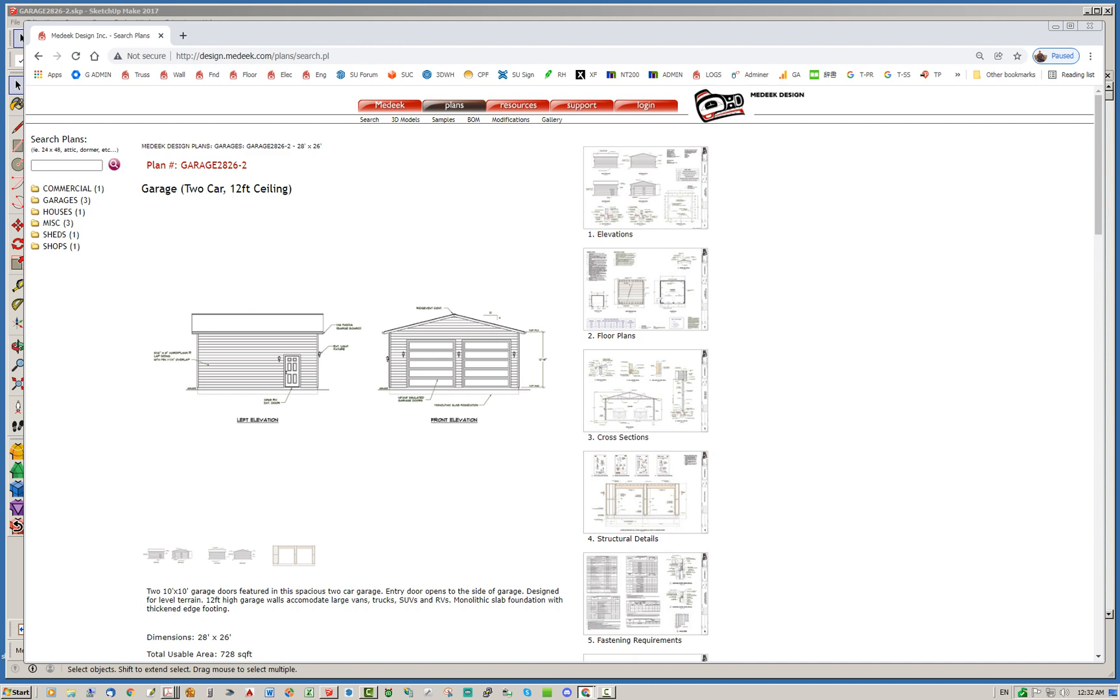
Close the garage plan web page and return to the GARAGE2826-2.skp model in SketchUp
mouse_move(583, 34)
left_mouse_down()
mouse_move(600, 32)
mouse_move(571, 33)
mouse_move(590, 34)
left_mouse_up()
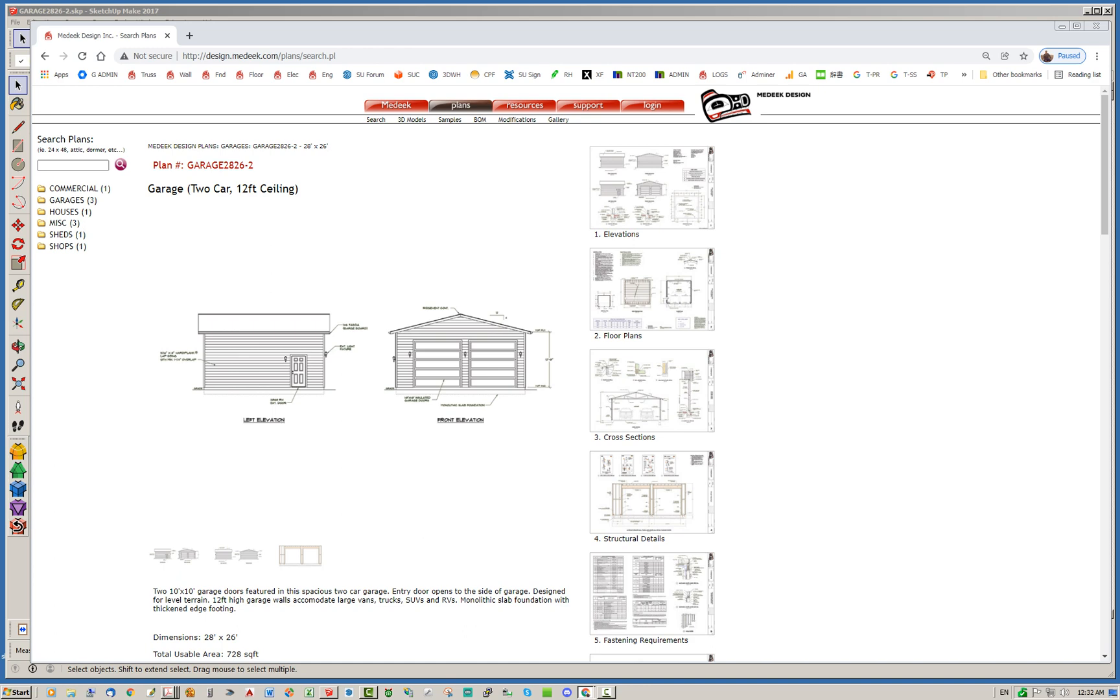
mouse_move(590, 34)
left_mouse_down()
mouse_move(565, 34)
mouse_move(588, 21)
left_mouse_up()
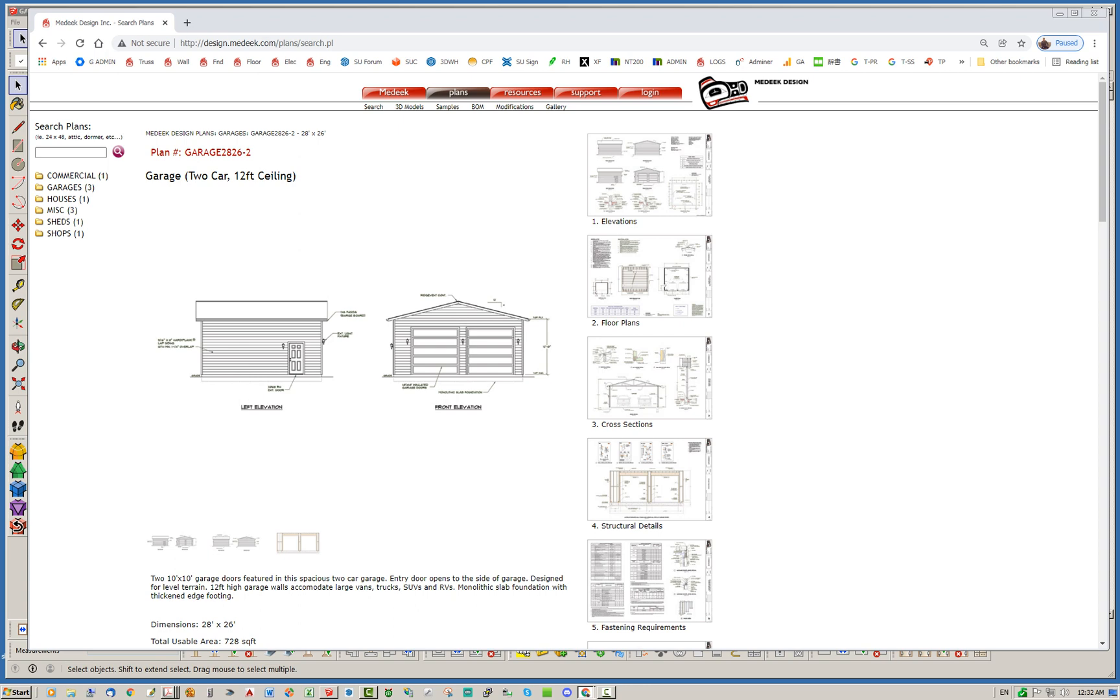
left_click_drag(1119, 38, 583, 17)
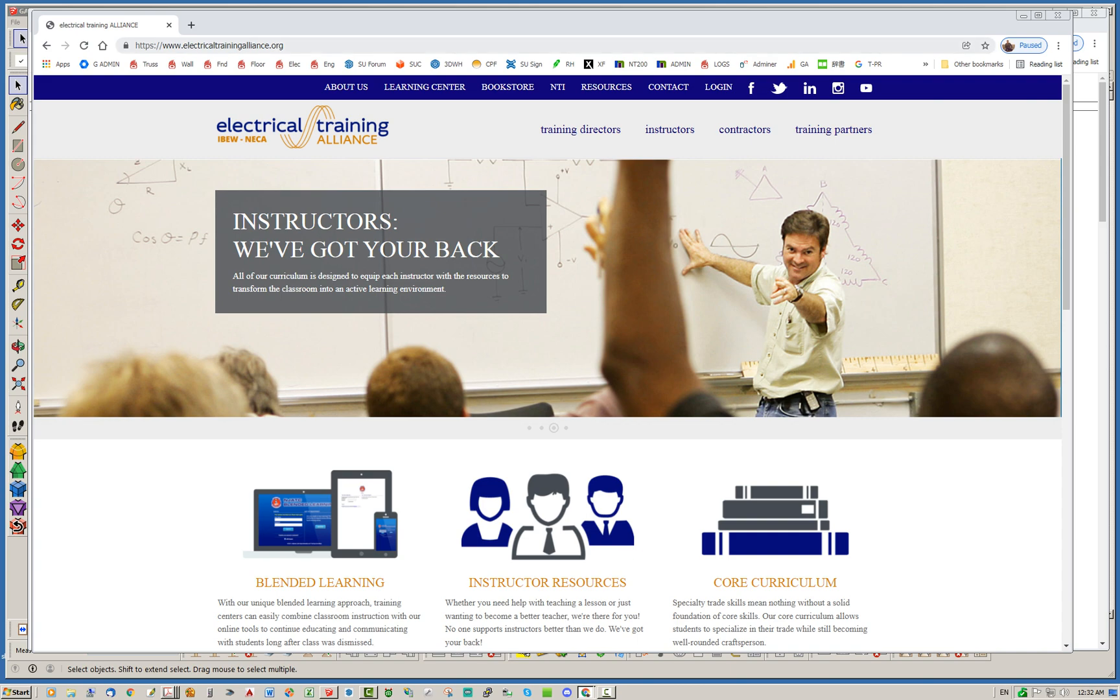
left_click_drag(583, 17, 1119, 111)
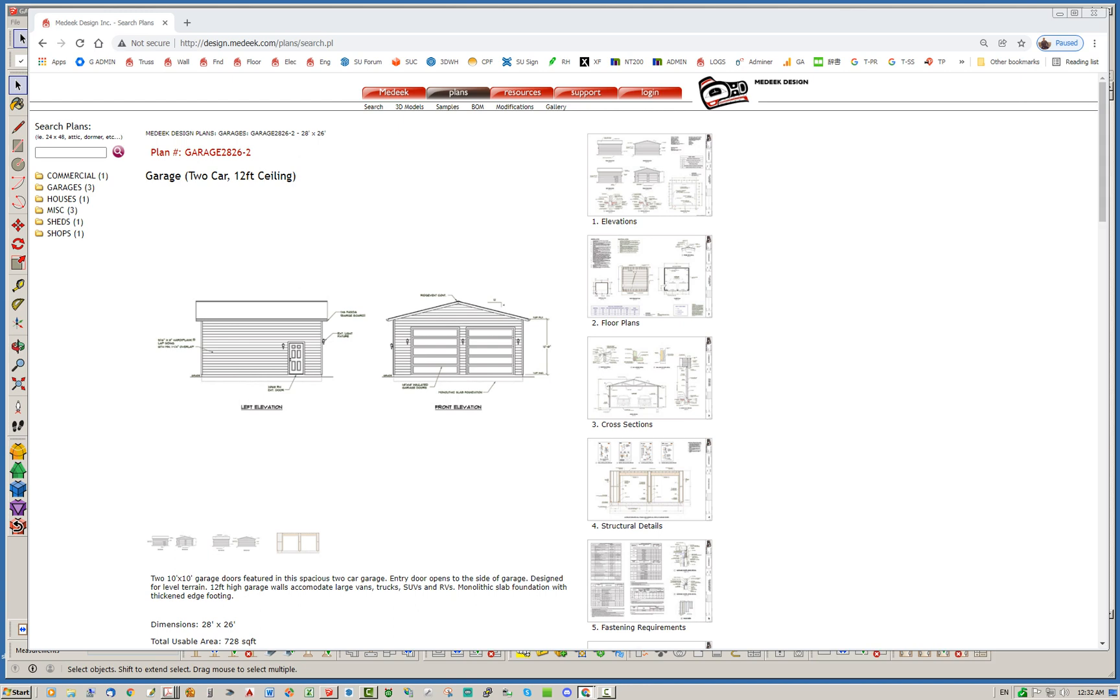
left_click_drag(583, 22, 560, 49)
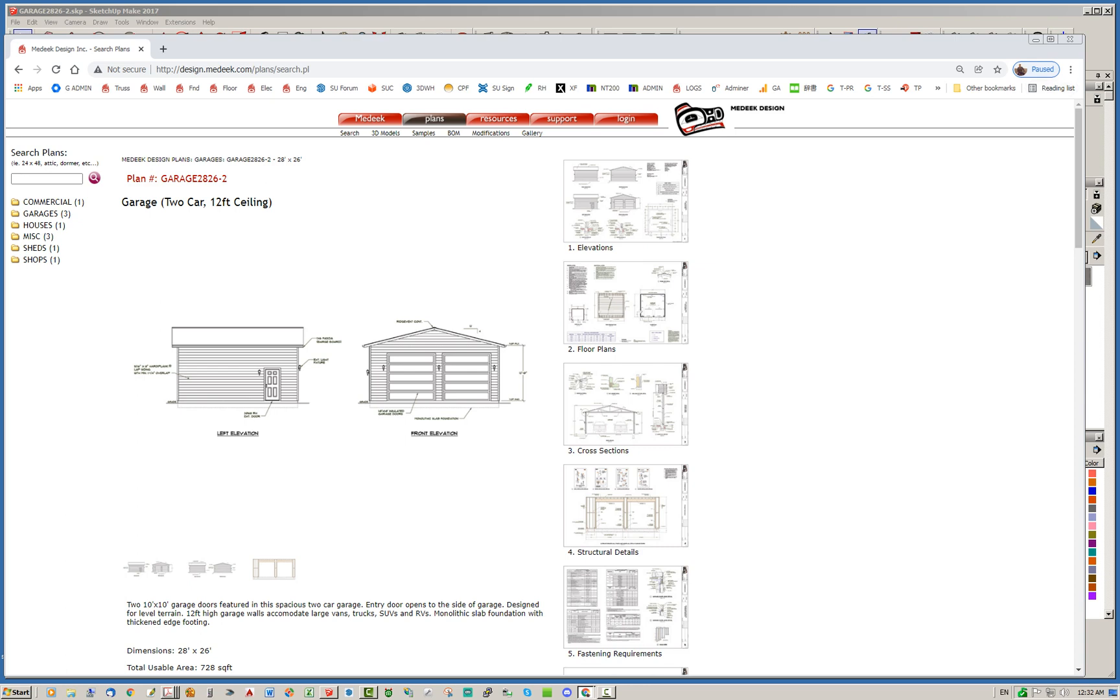
left_click(1070, 38)
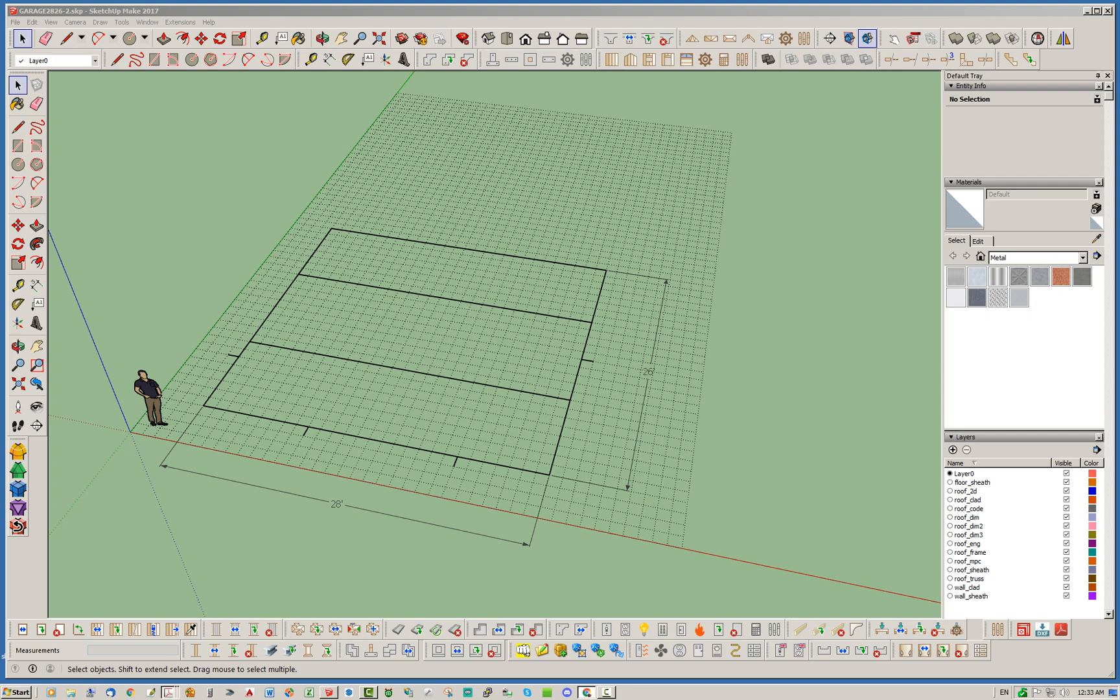
Bring up GARAGE2826-2_ELEVATIONS.pdf in Acrobat and examine the four garage elevations, including siding, doors and roof pitch
mouse_move(168, 692)
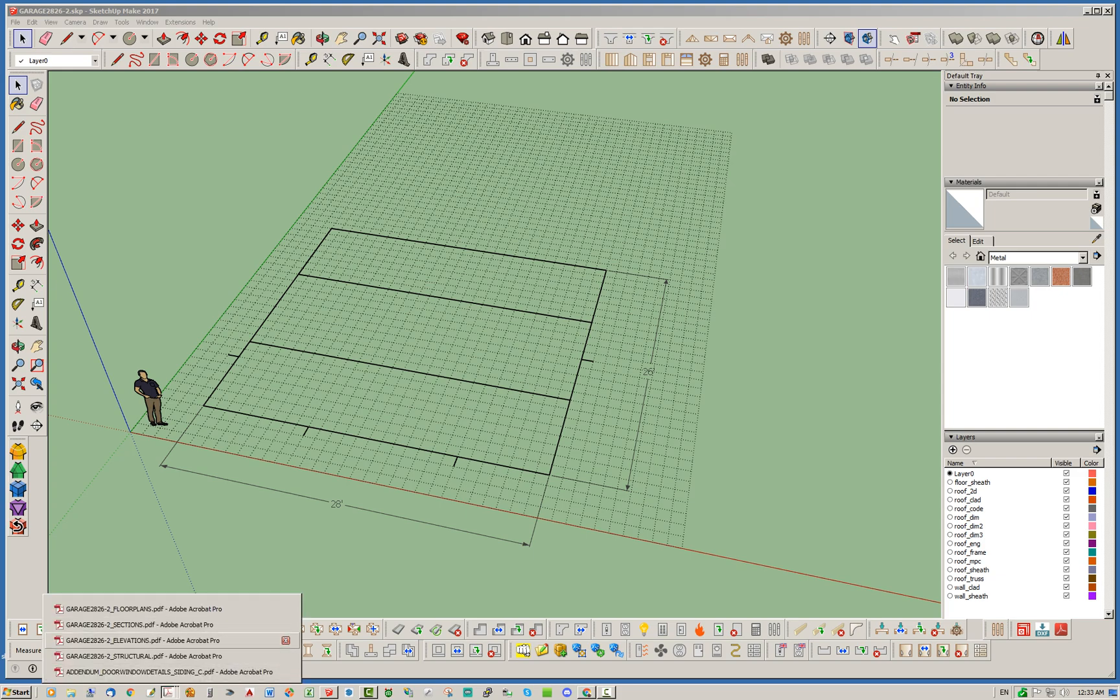
mouse_move(1119, 63)
left_mouse_down()
mouse_move(645, 69)
mouse_move(383, 26)
mouse_move(547, 34)
left_mouse_up()
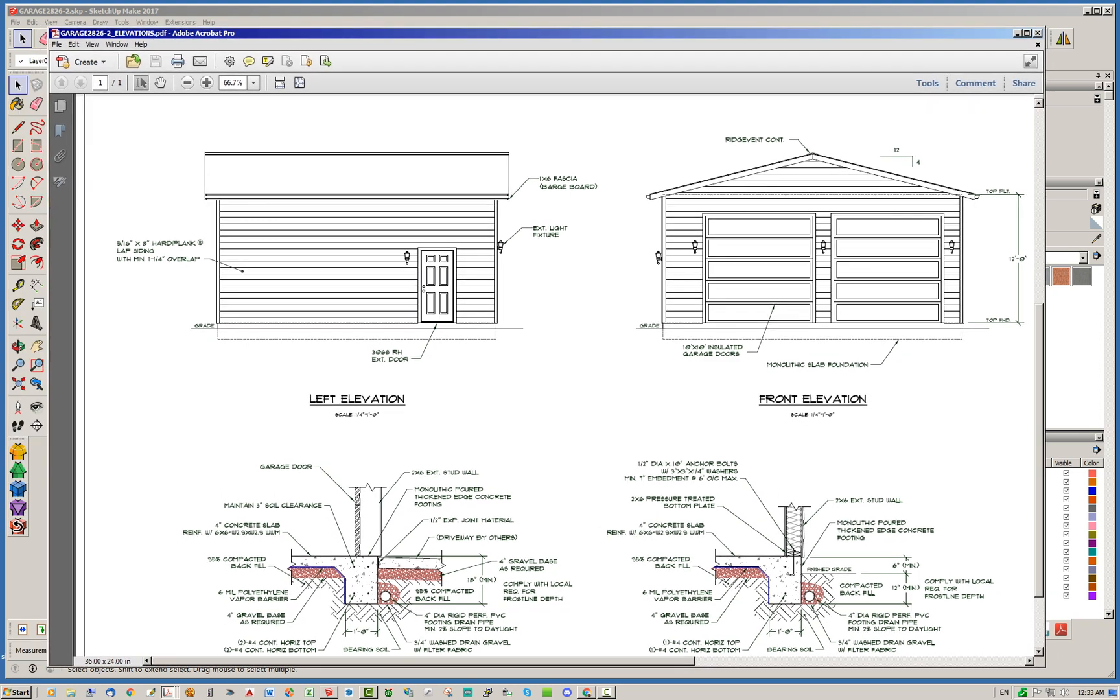
scroll(557, 376, "up", 6)
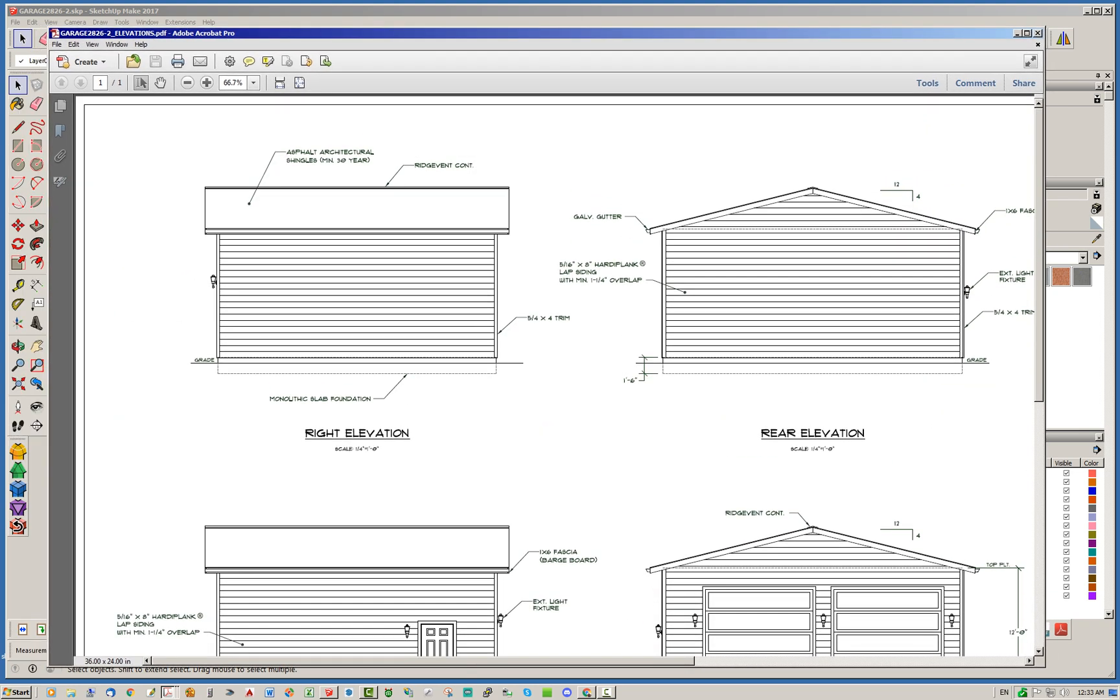
scroll(557, 376, "down", 3)
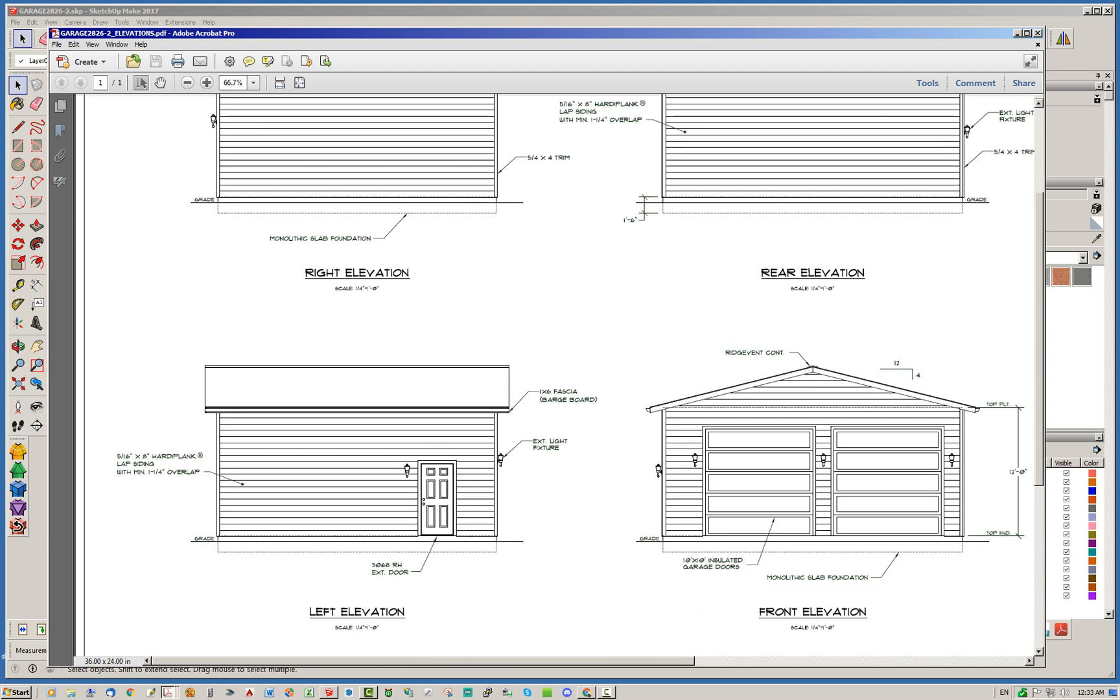
scroll(557, 376, "right", 4)
scroll(558, 375, "left", 4)
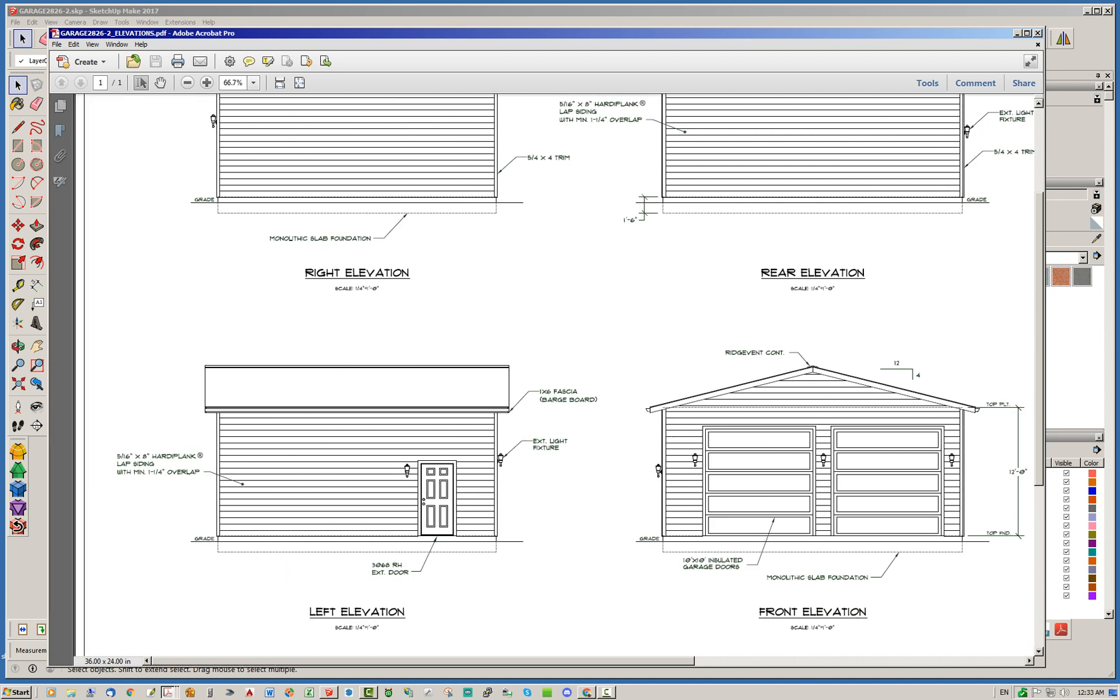
scroll(557, 375, "up", 3)
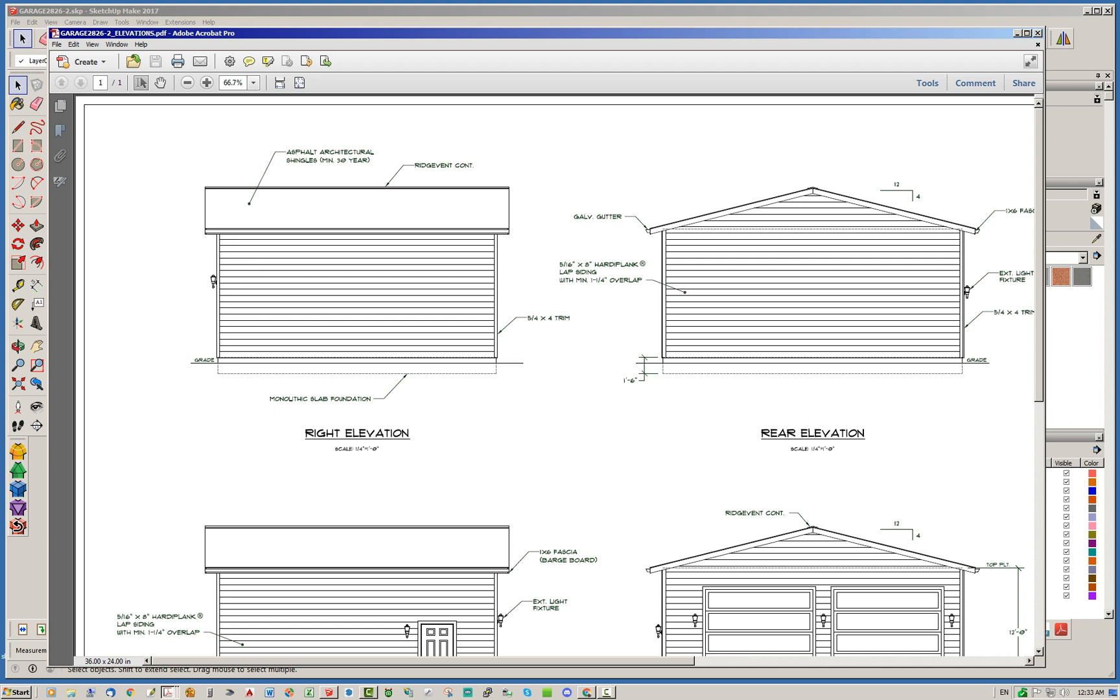
scroll(557, 376, "down", 3)
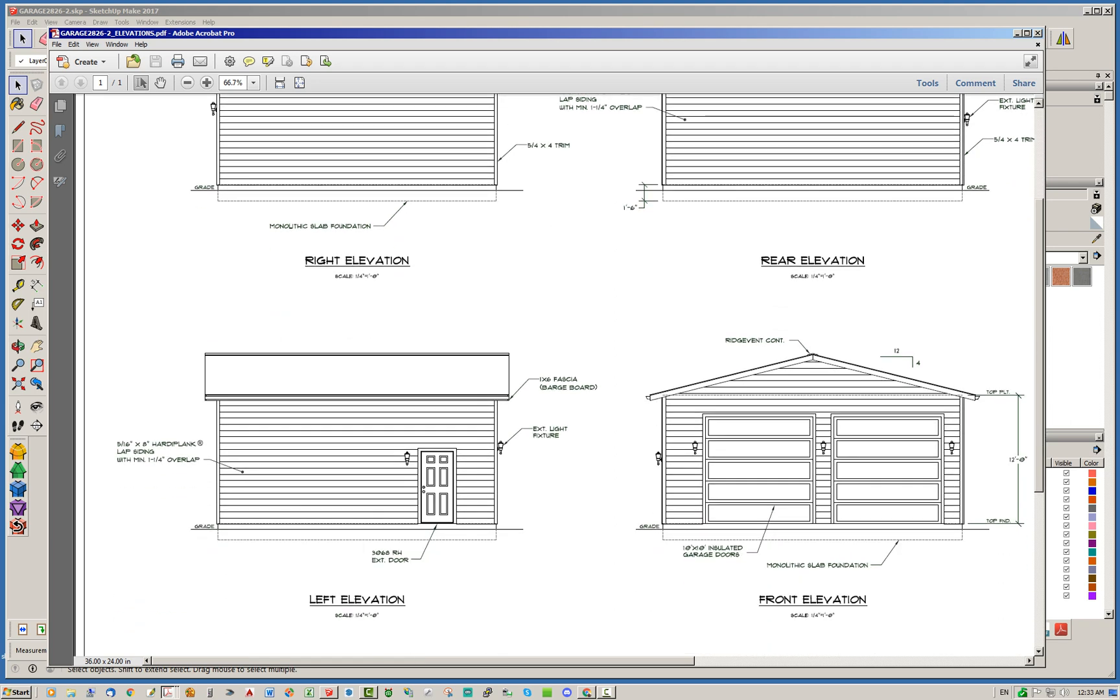
scroll(558, 376, "up", 3)
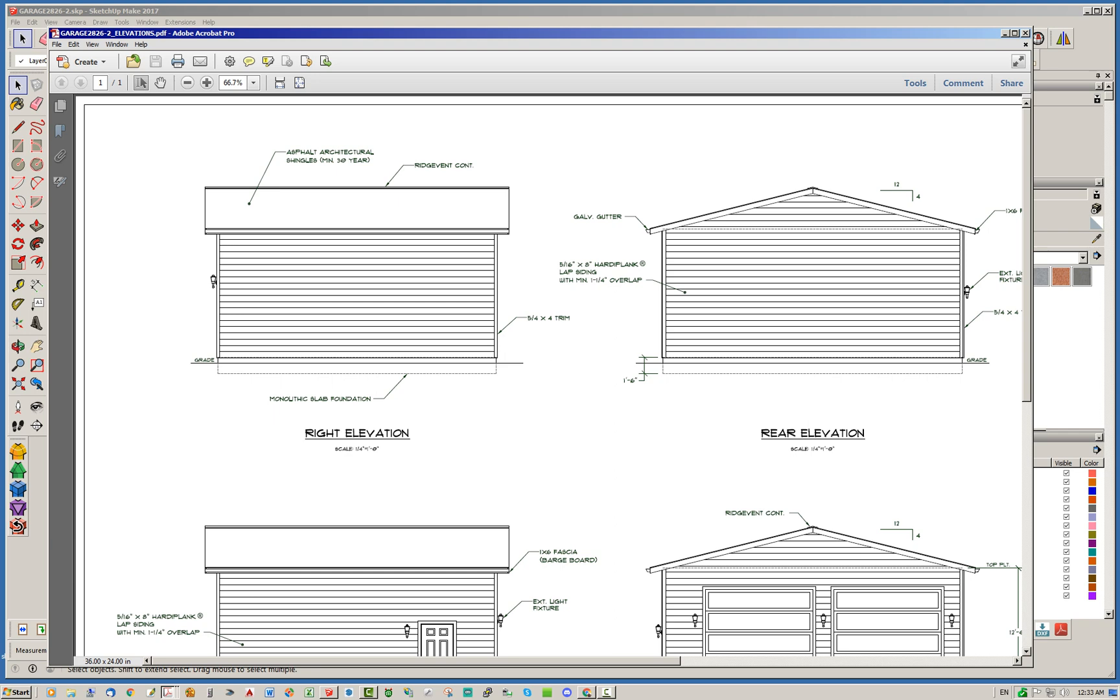
scroll(548, 376, "down", 9)
scroll(549, 375, "up", 5)
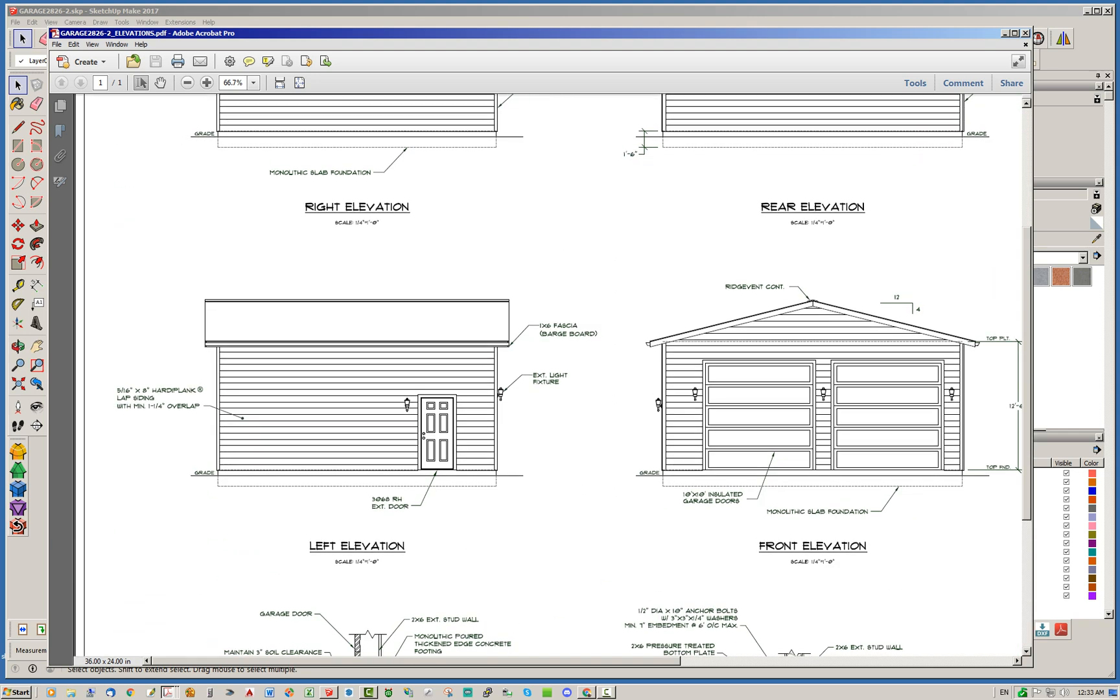
Examine the foundation plan and Footing Detail A in the elevations PDF, and move the document out of view
left_click_drag(416, 661, 695, 661)
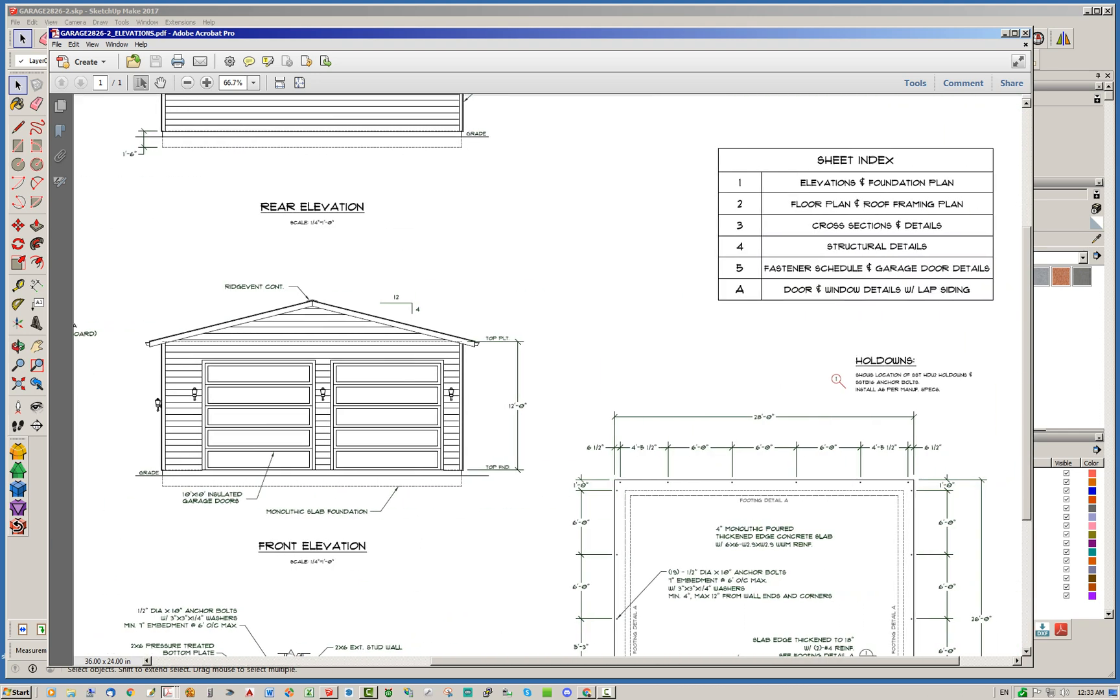
scroll(551, 376, "down", 3)
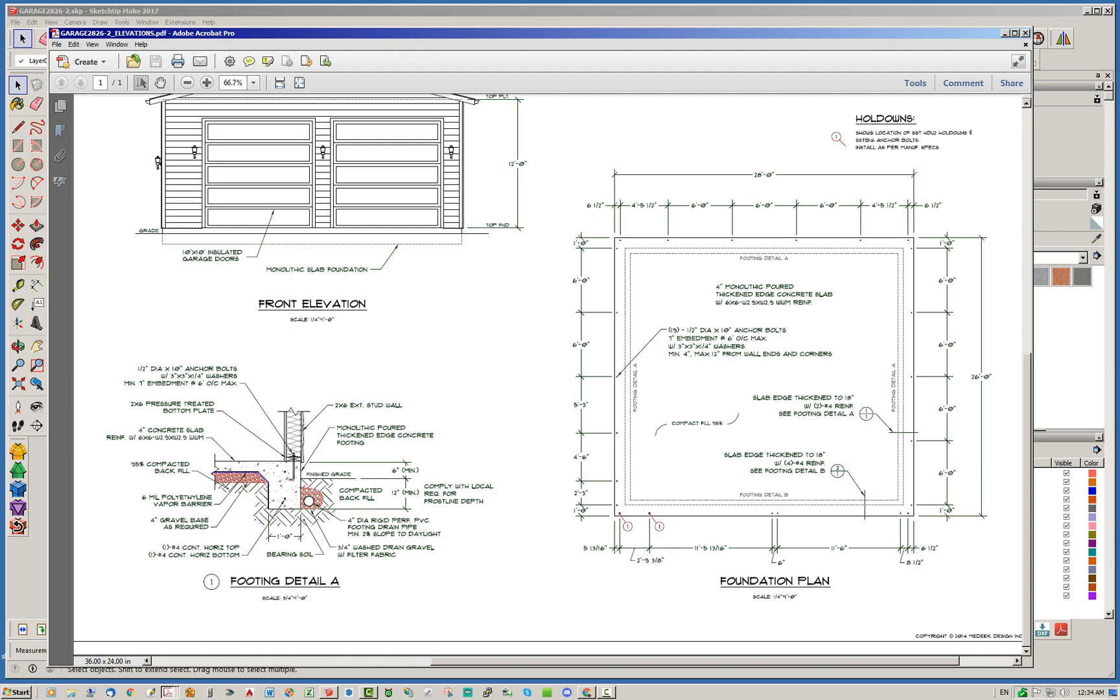
mouse_move(538, 33)
left_mouse_down()
mouse_move(663, 53)
mouse_move(1119, 59)
left_mouse_up()
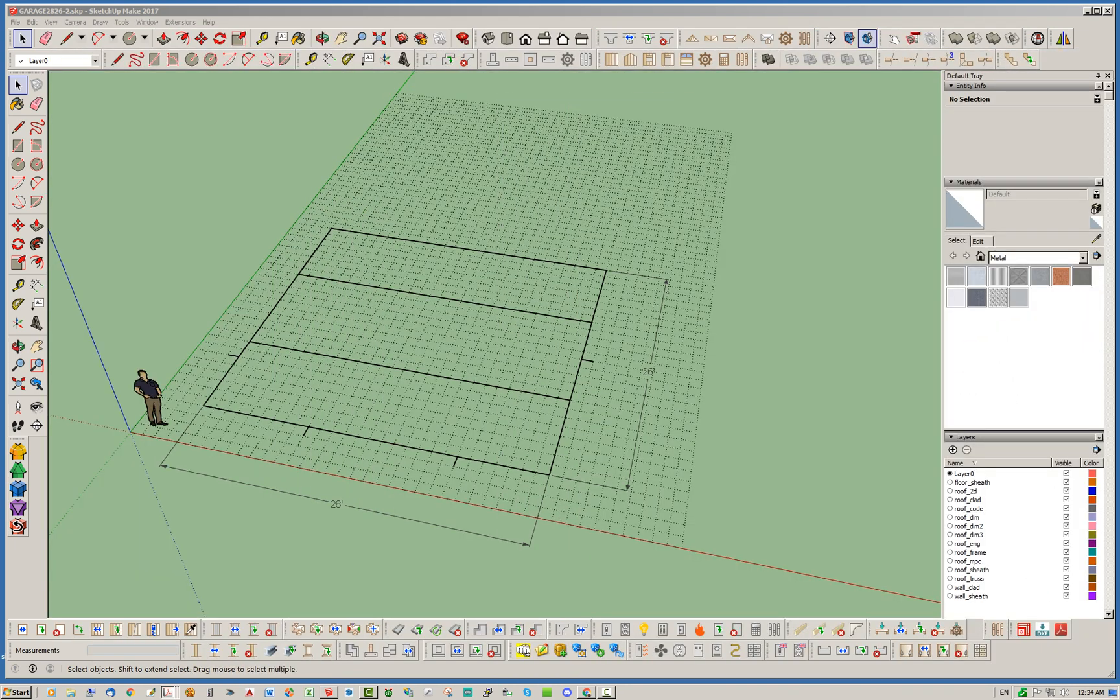
Bring up GARAGE2826-2_FLOORPLANS.pdf and examine the floor plan's wall dimensions, garage doors and entry door location
mouse_move(169, 692)
left_click_drag(1119, 78, 551, 19)
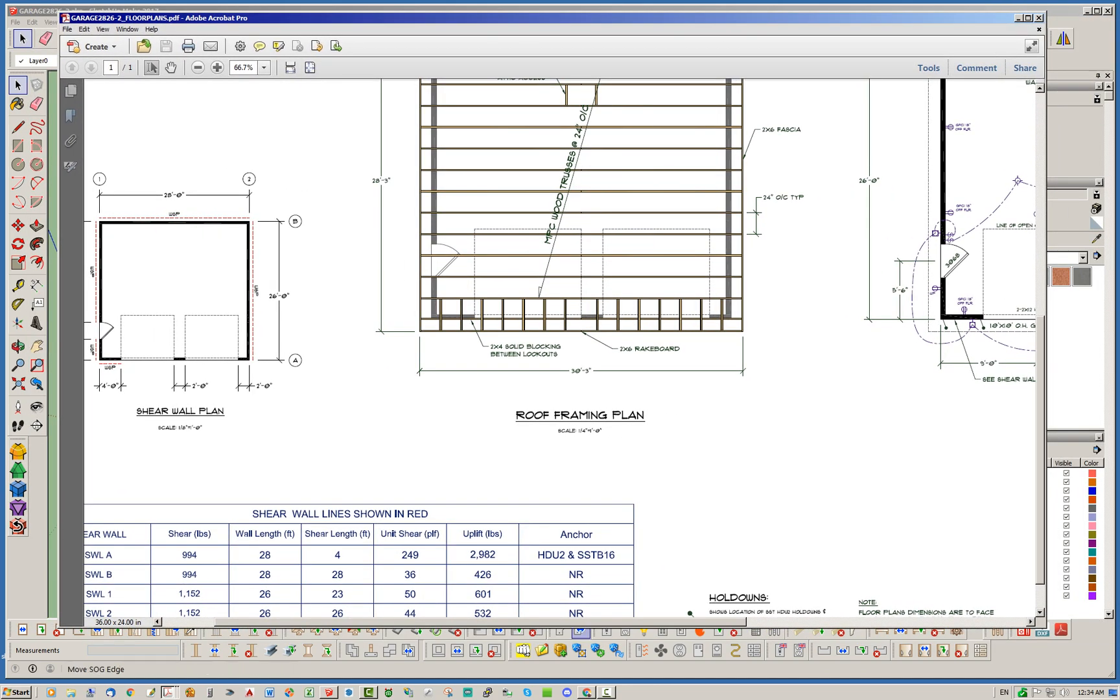
left_click_drag(481, 622, 678, 623)
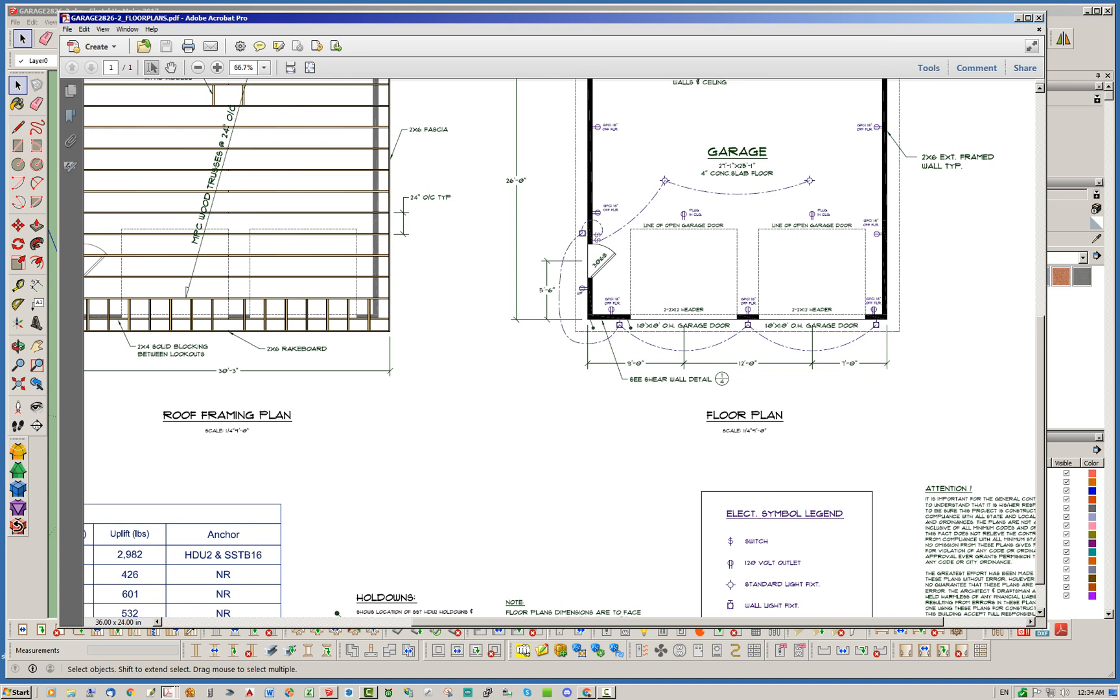
scroll(559, 347, "up", 4)
scroll(563, 348, "down", 1)
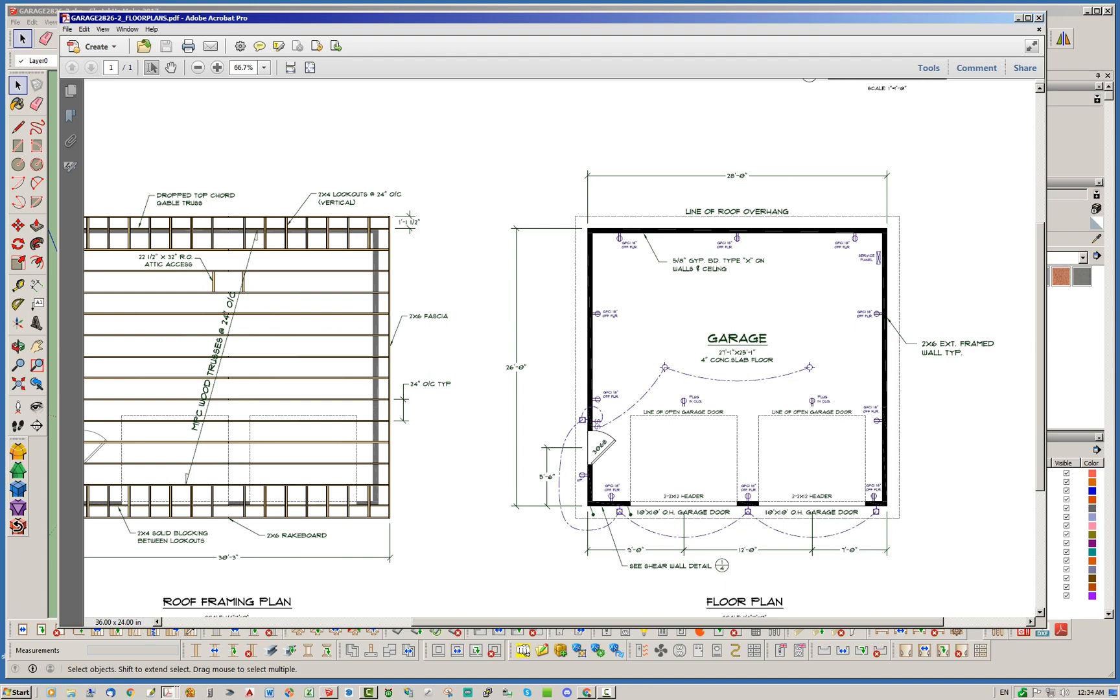
scroll(559, 350, "down", 3)
scroll(560, 350, "up", 3)
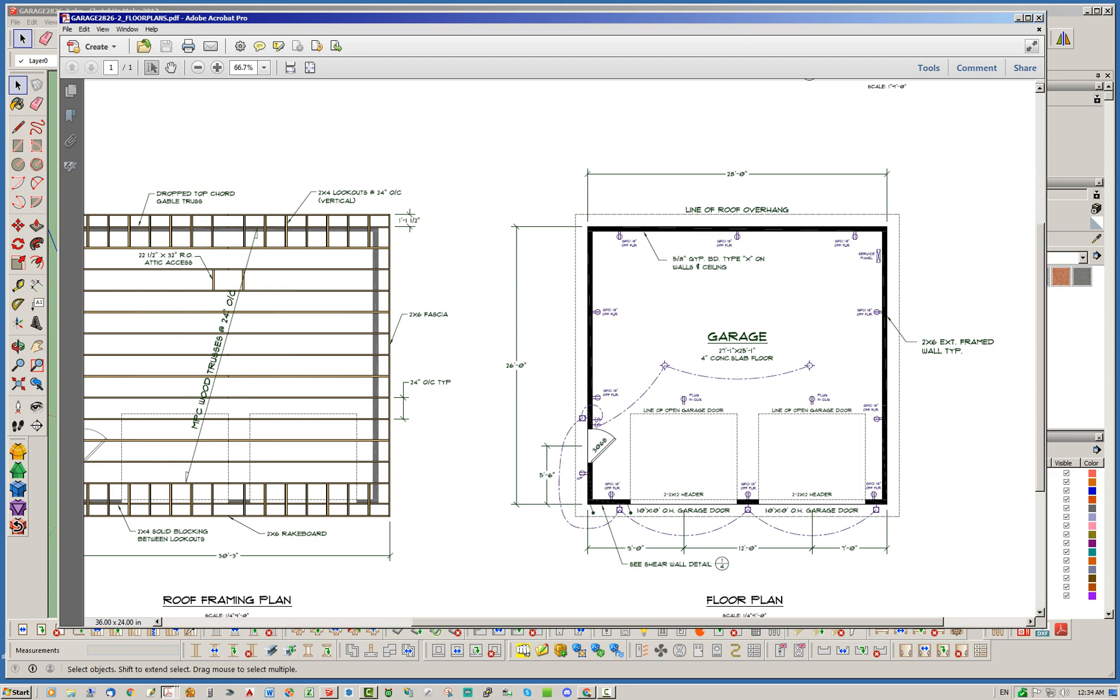
scroll(560, 350, "up", 1)
scroll(559, 350, "down", 1)
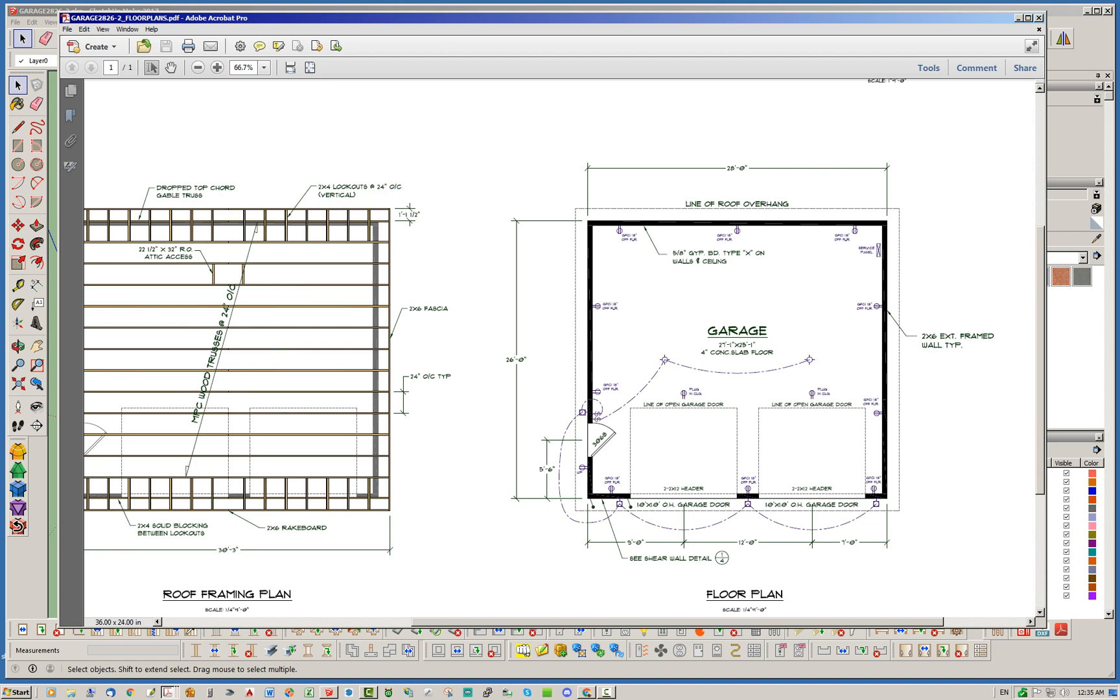
Examine the shear wall plan, roof framing plan and general notes in the floor plans PDF, and move it out of view
scroll(560, 350, "down", 5)
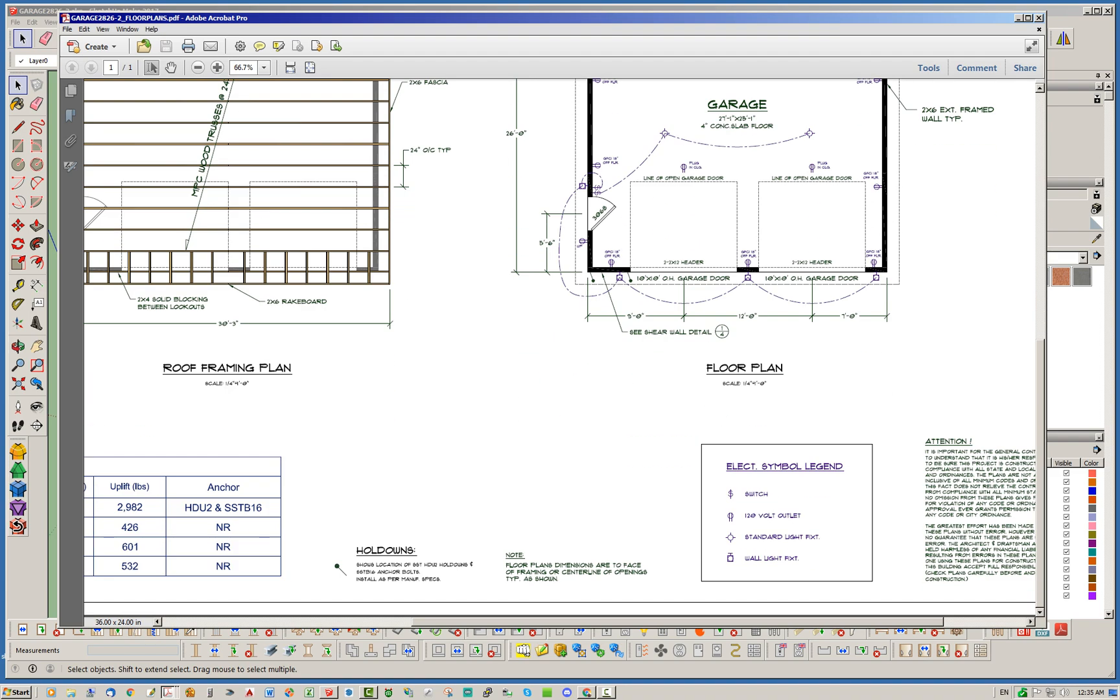
scroll(560, 350, "left", 1)
scroll(560, 350, "left", 10)
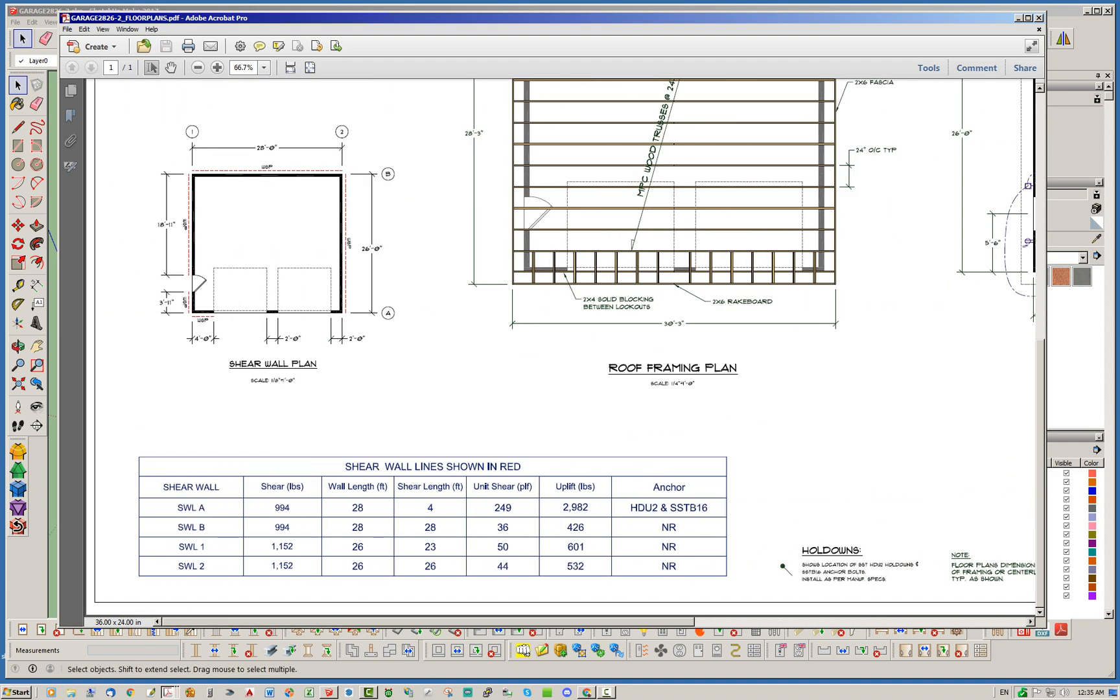
scroll(559, 347, "up", 4)
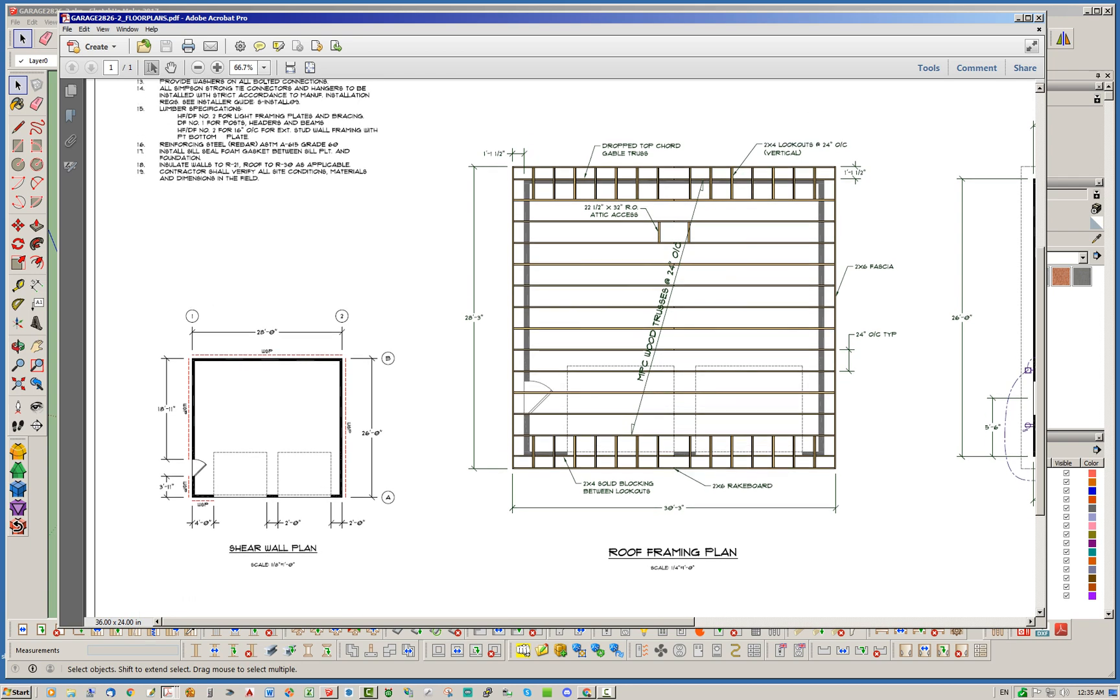
scroll(560, 347, "up", 7)
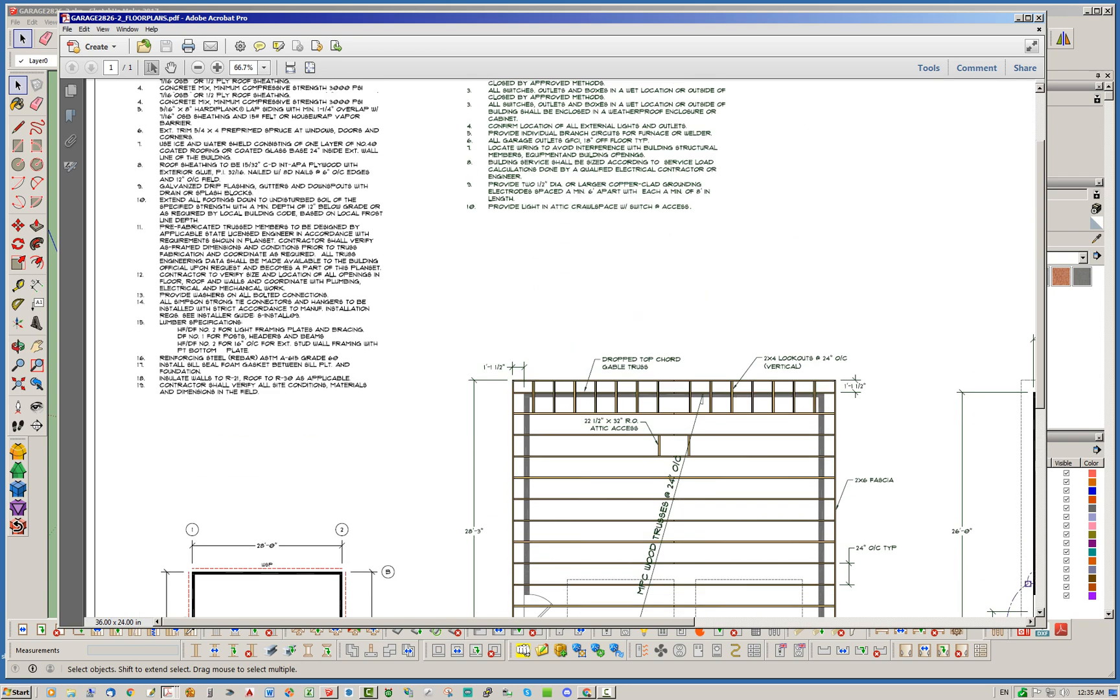
scroll(560, 348, "down", 4)
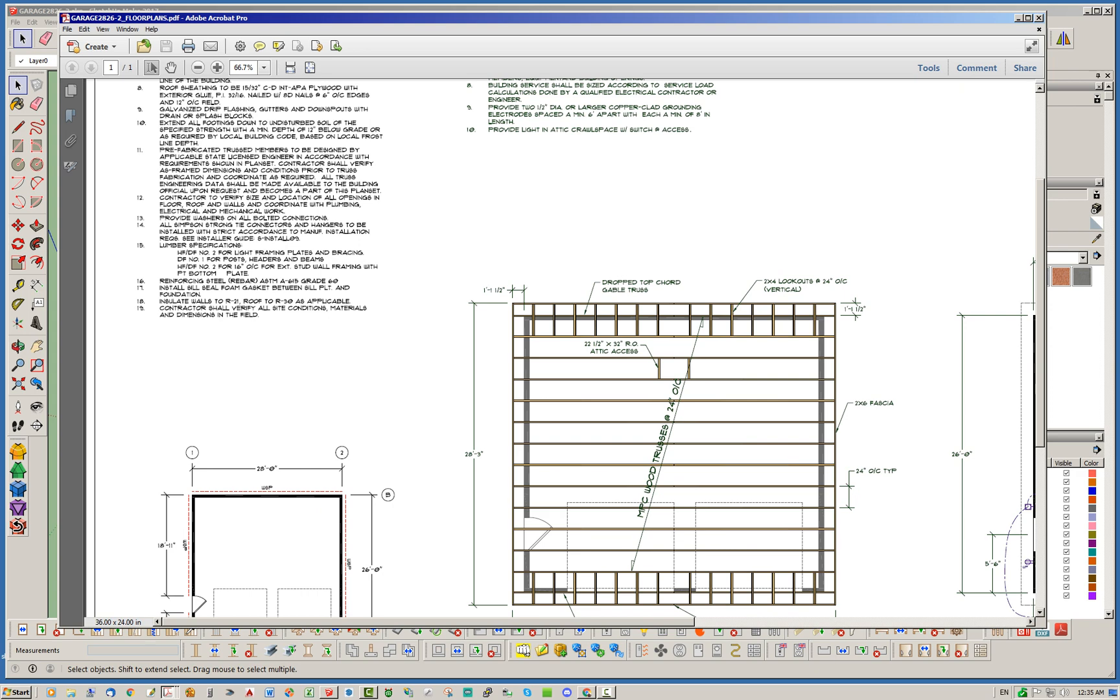
left_click_drag(453, 18, 1119, 49)
Switch back to SketchUp and inspect the garage layout group by selecting it and clearing the selection
mouse_move(415, 388)
middle_mouse_down()
mouse_move(570, 376)
mouse_move(363, 394)
middle_mouse_up()
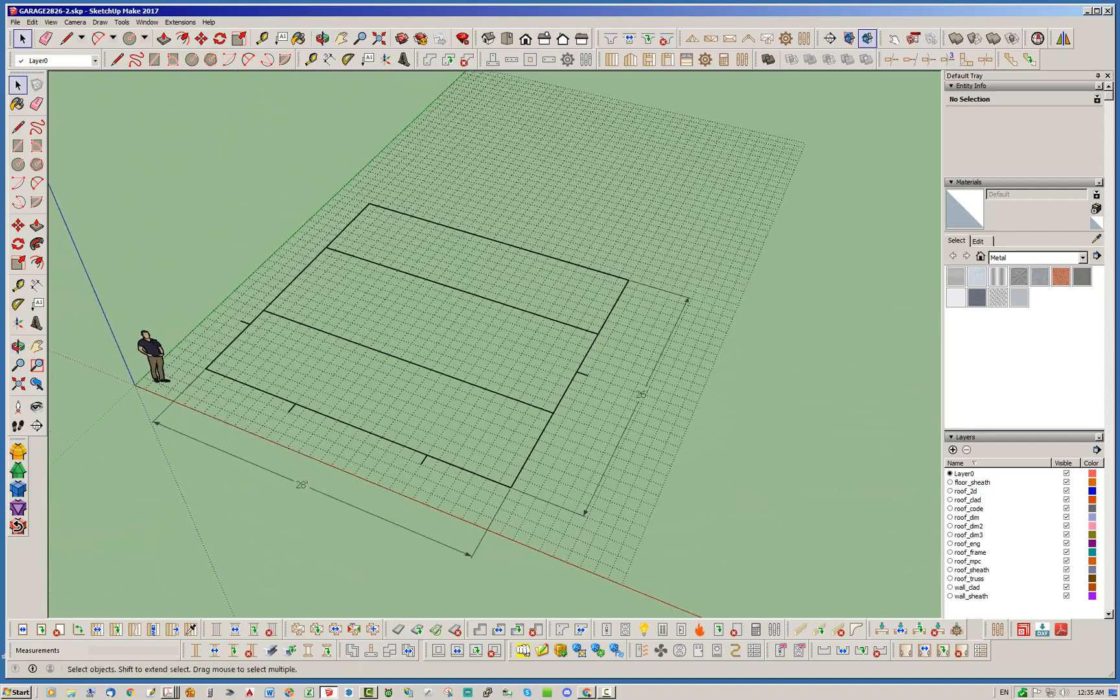
left_click(389, 440)
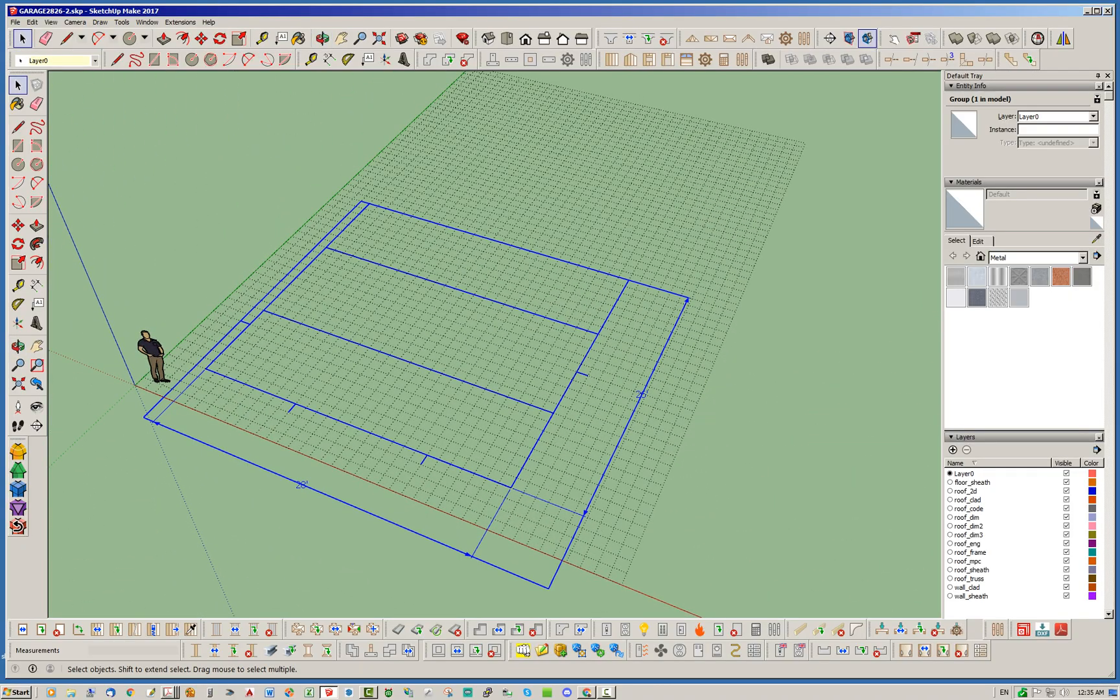
key("ctrl+t")
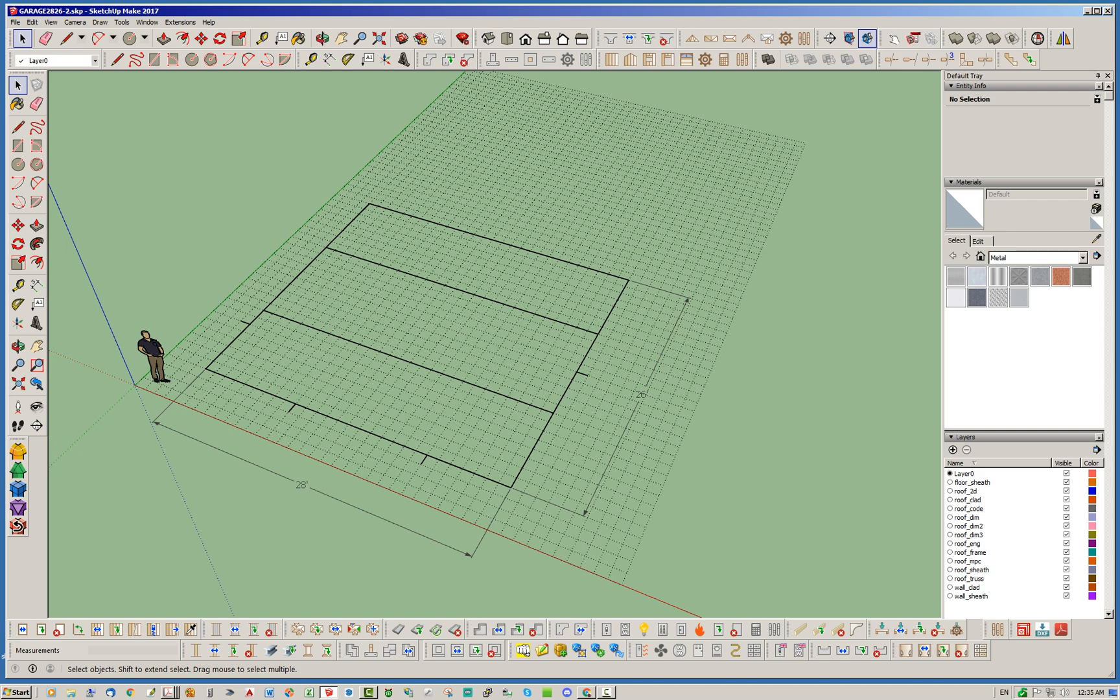
middle_click_drag(402, 395, 438, 396)
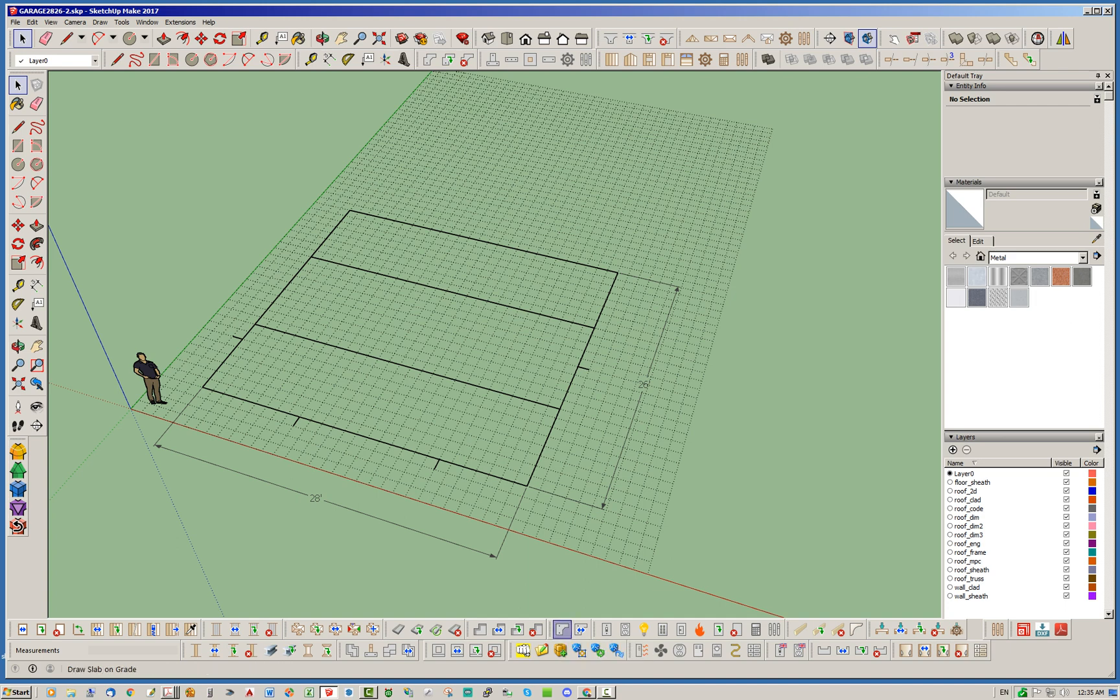
Start a Medeek slab-on-grade foundation with a polygon outline
left_click(561, 629)
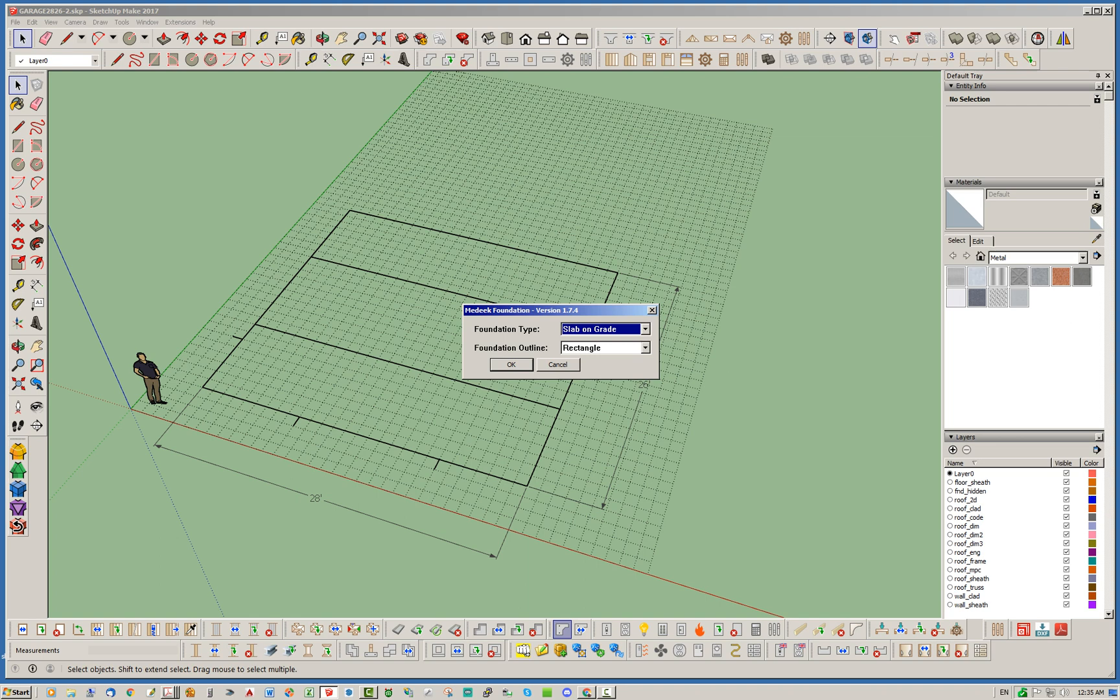
left_click(645, 348)
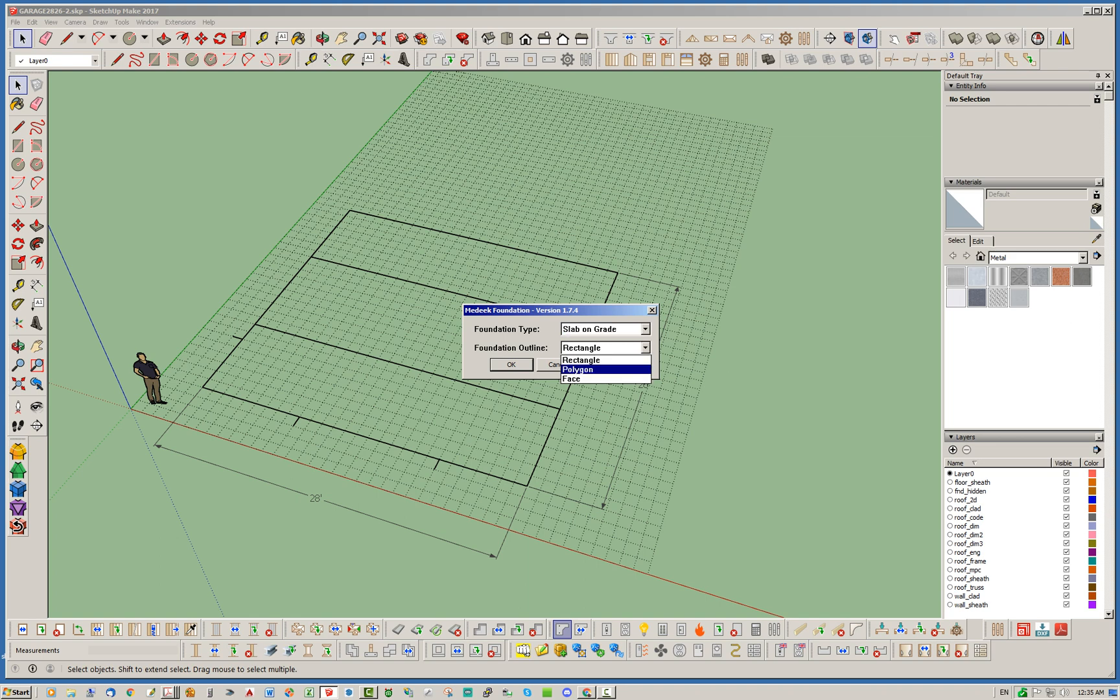
left_click(577, 369)
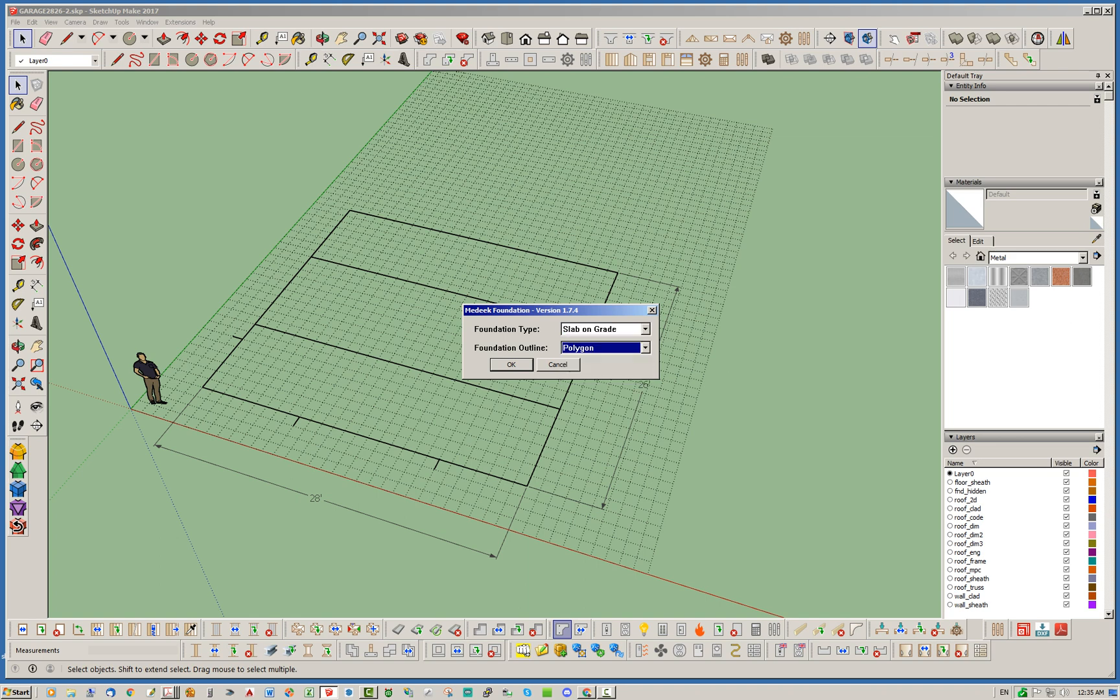
left_click(510, 364)
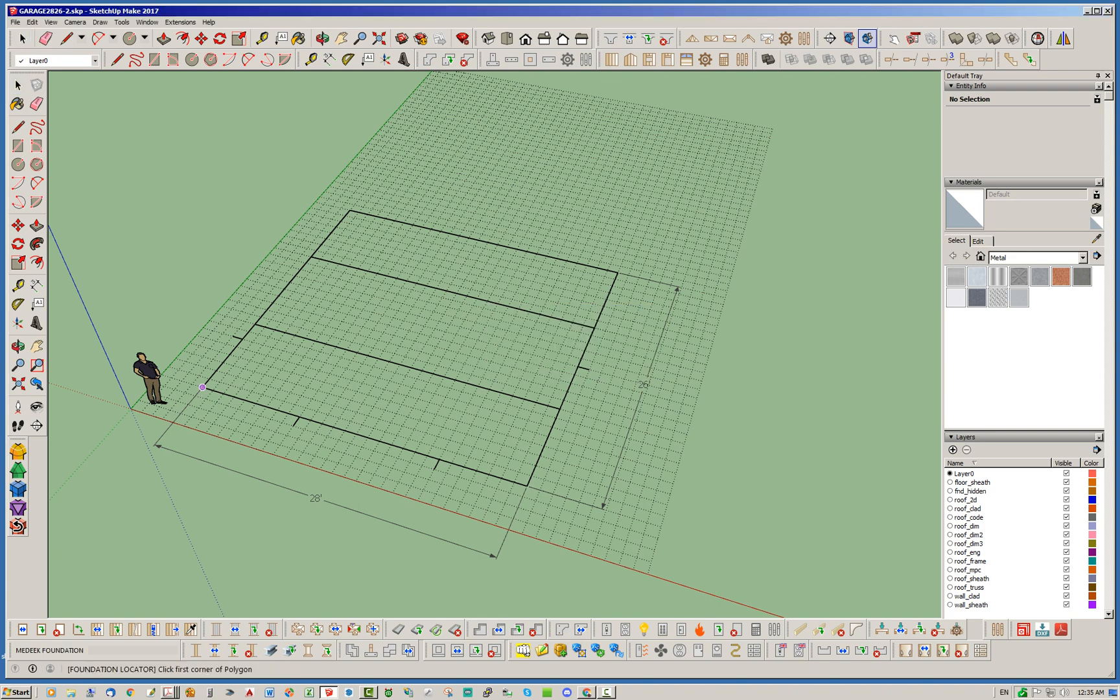
Place the first three foundation corners on the garage layout, along the 28' front edge and the adjoining 26' side
left_click(203, 387)
scroll(526, 485, "up", 3)
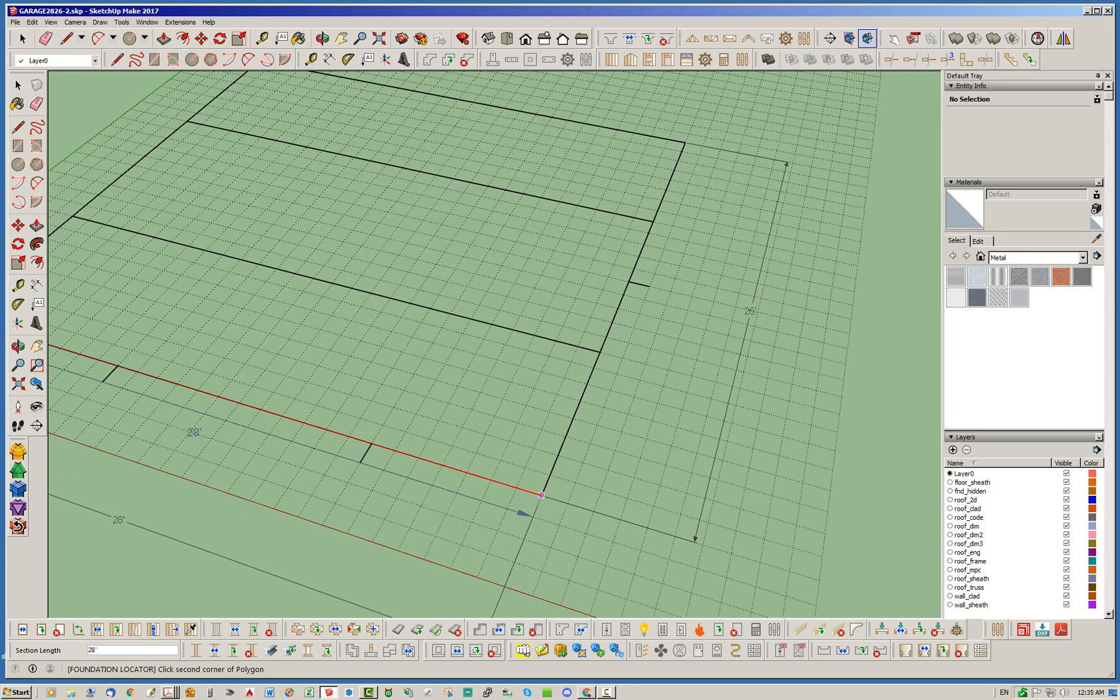
left_click(541, 495)
middle_click_drag(571, 495, 746, 487)
left_click(747, 454)
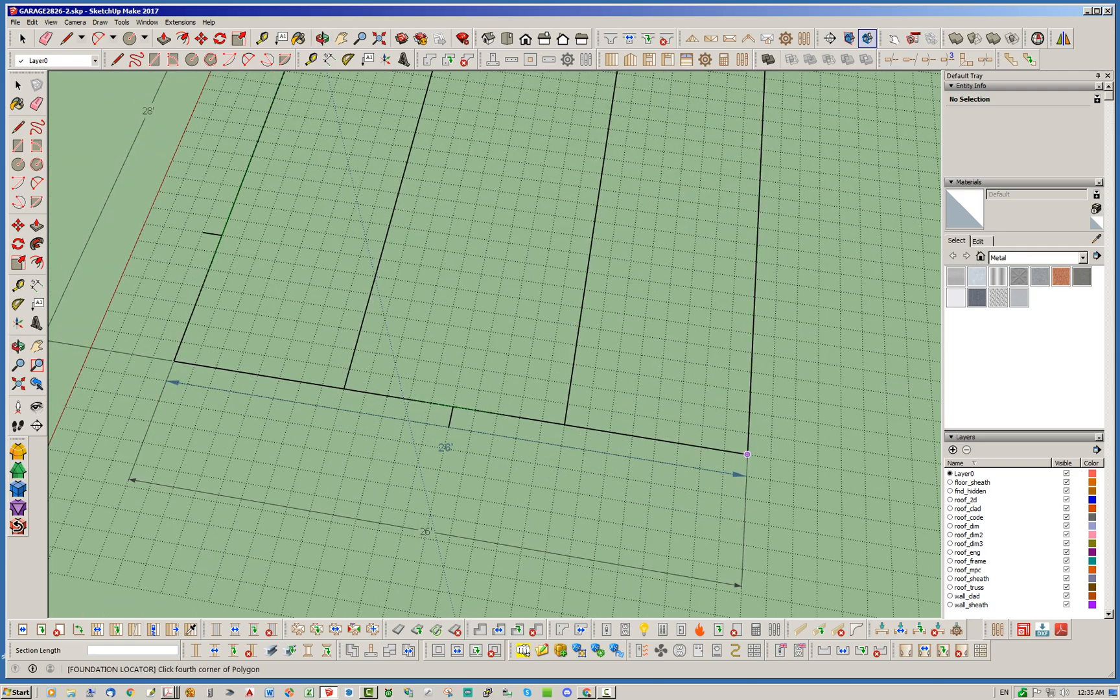
Place the fourth foundation corner at the remaining rear corner of the layout and close the polygon at its starting corner
middle_click_drag(775, 389, 233, 184)
scroll(232, 184, "down", 1)
scroll(655, 584, "up", 7)
left_click(644, 560)
scroll(644, 560, "down", 5)
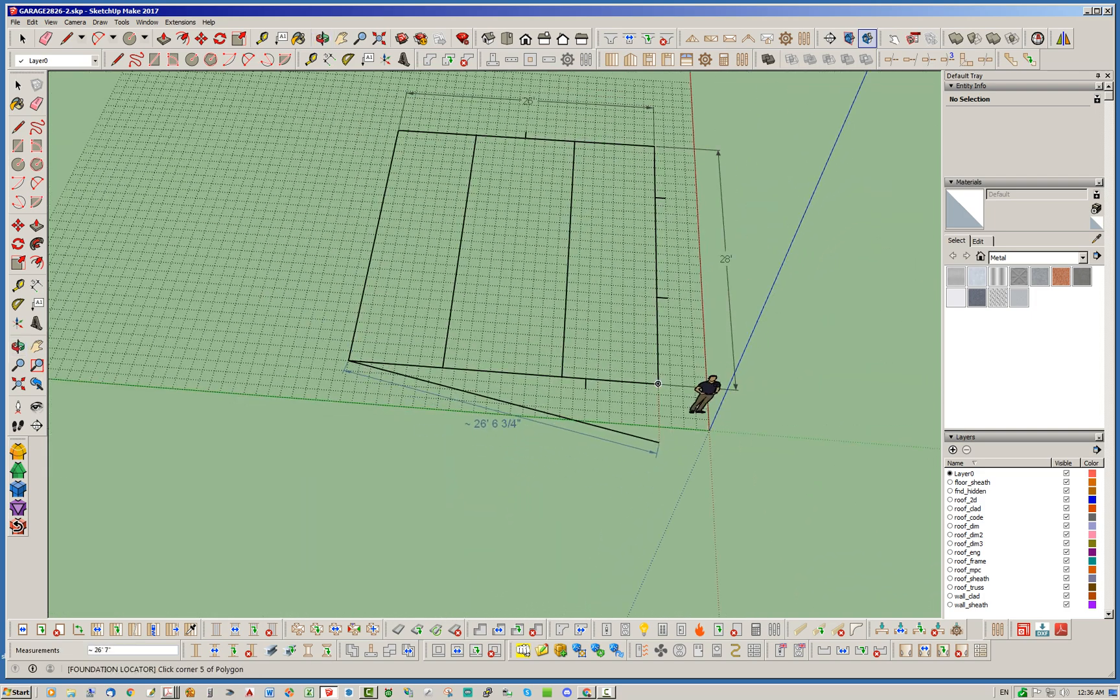
scroll(658, 384, "up", 6)
scroll(696, 367, "up", 3)
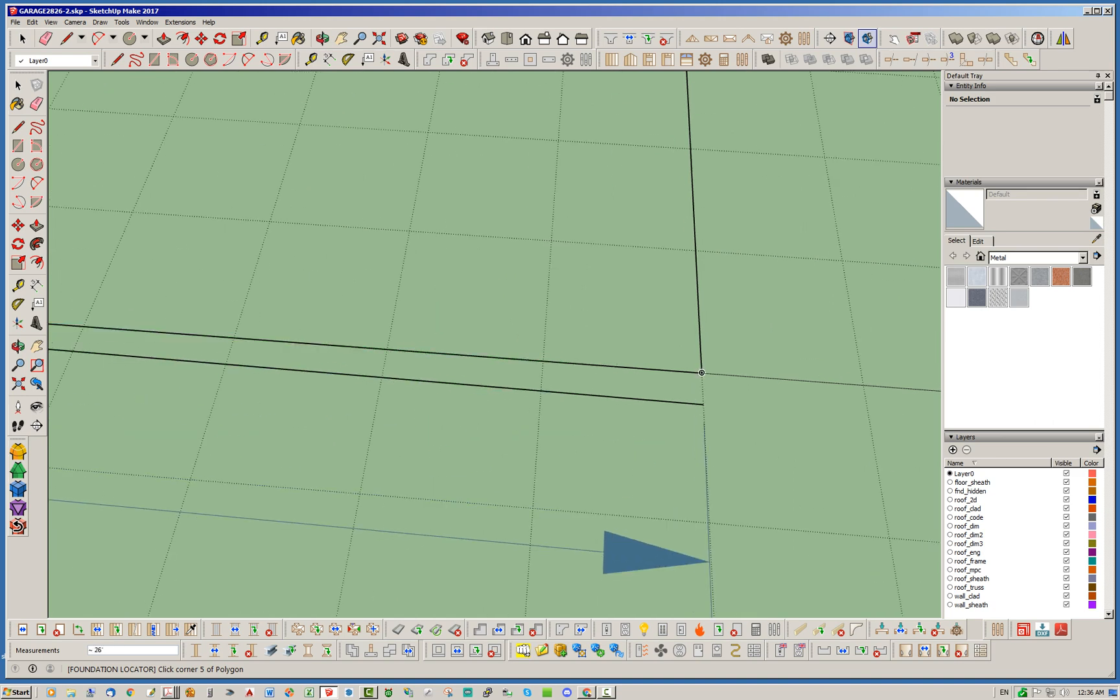
left_click(702, 373)
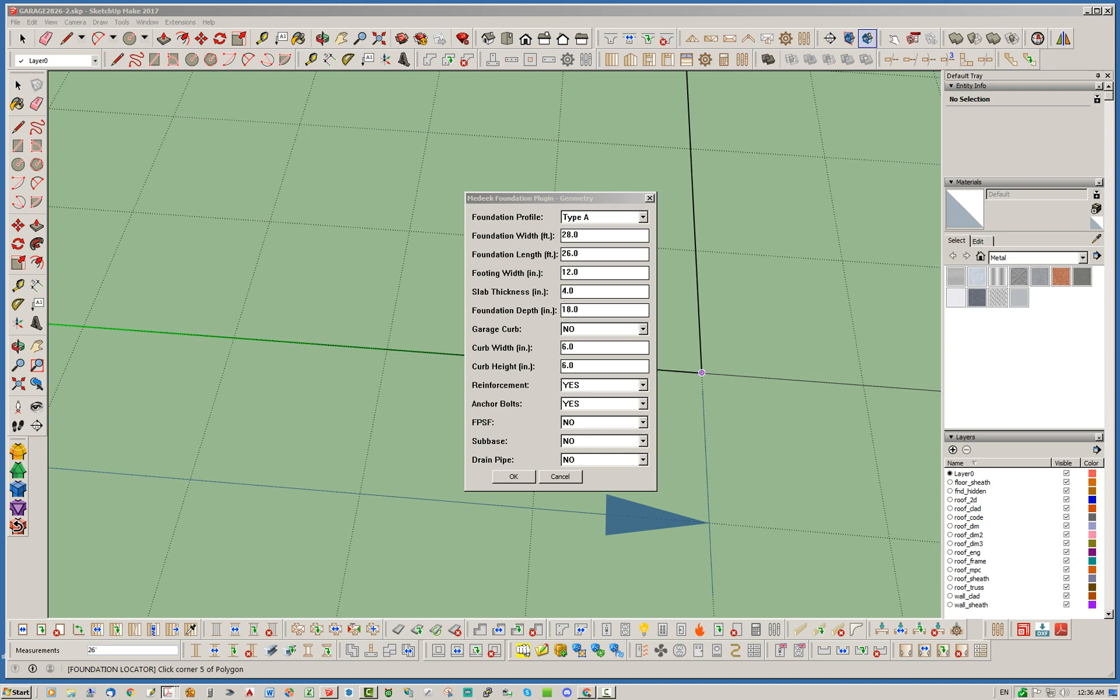
Include a drain pipe in the foundation geometry, keeping the Type A profile, 12 in footing, 4 in slab and 18 in depth
mouse_move(1119, 78)
left_mouse_down()
mouse_move(217, 50)
mouse_move(210, 39)
mouse_move(1119, 70)
left_mouse_up()
left_click(642, 460)
left_click(604, 471)
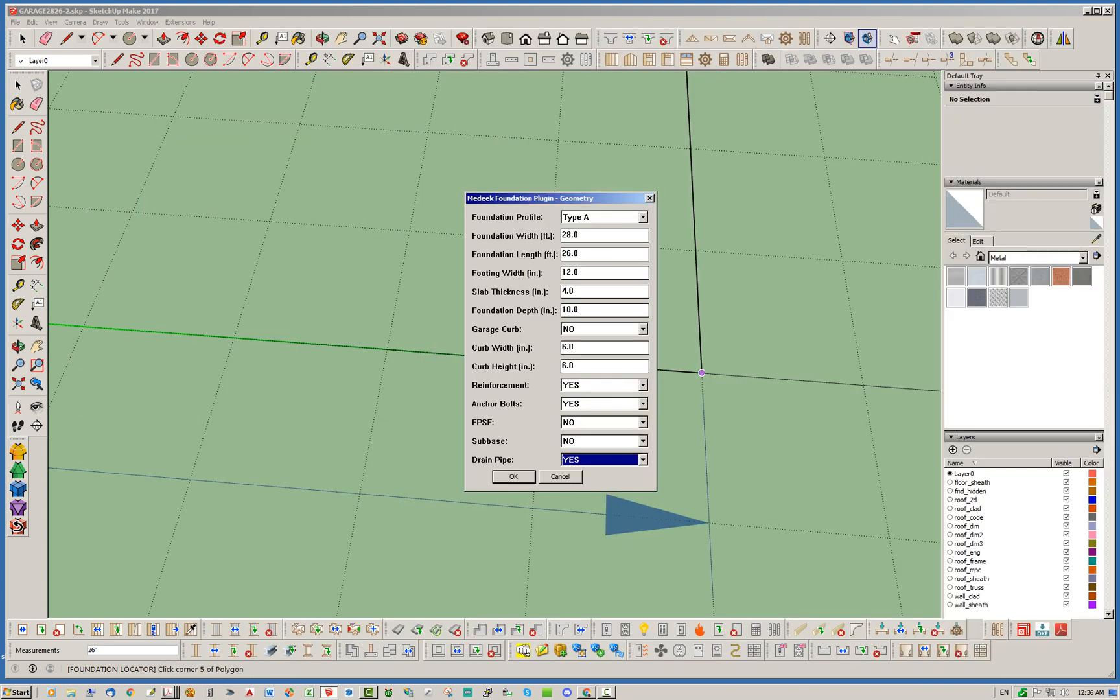
key("Return")
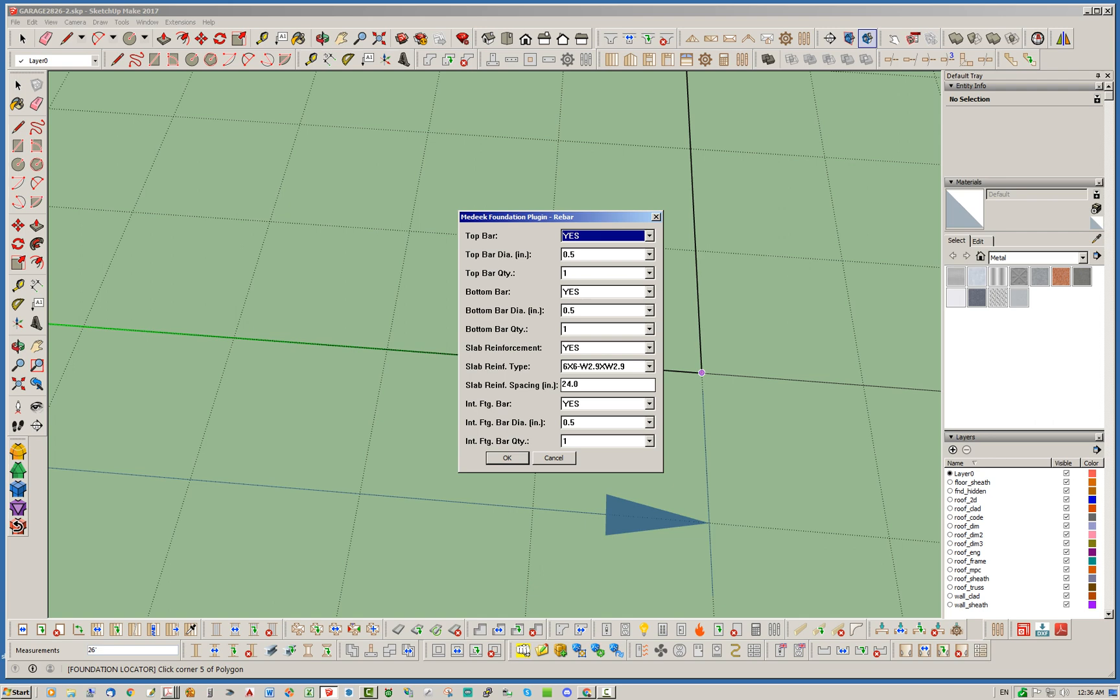
Set the top and bottom bar quantities to 2 and the slab reinforcement type to #3-BAR, and accept the rebar settings
key("alt+Tab")
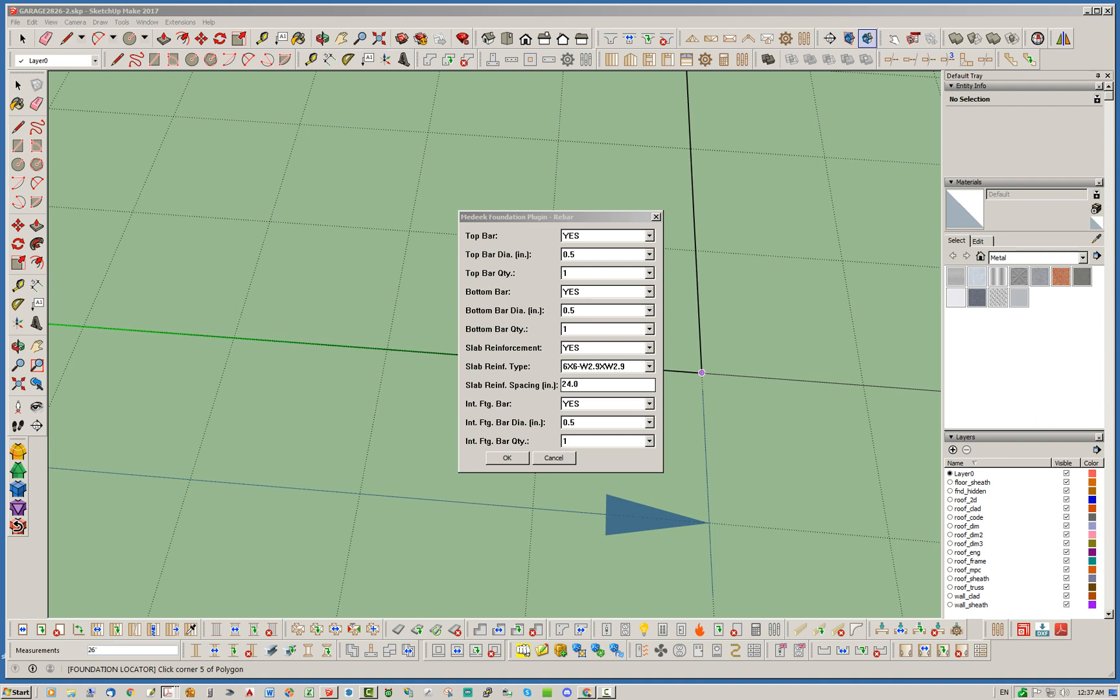
left_click(649, 274)
left_click(606, 294)
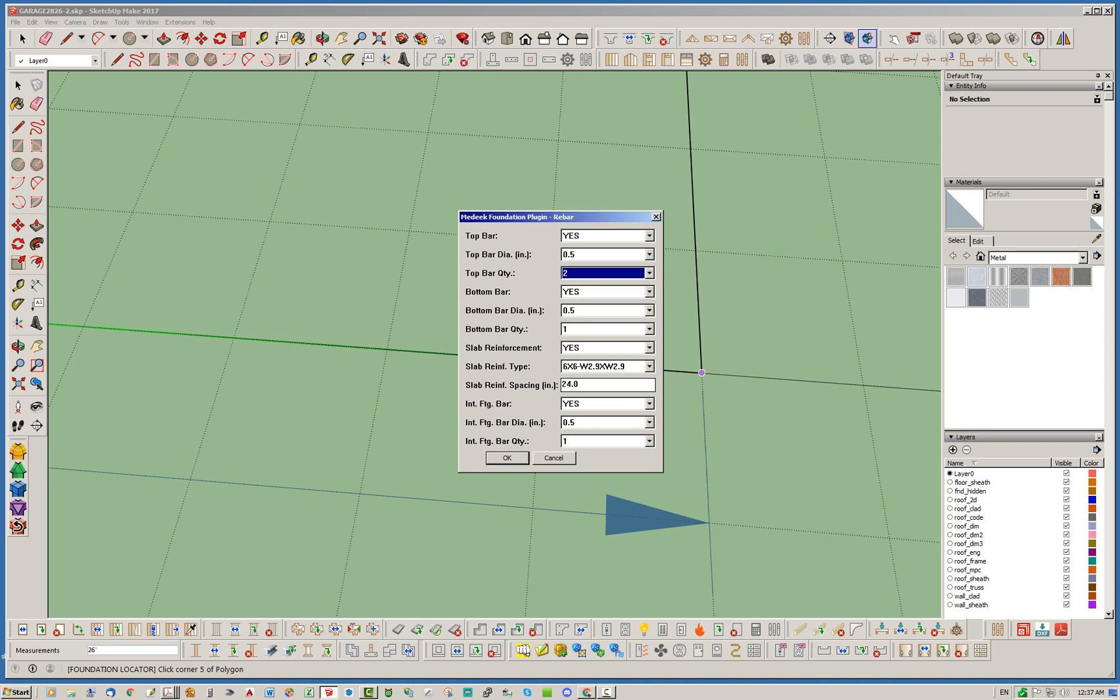
left_click(649, 329)
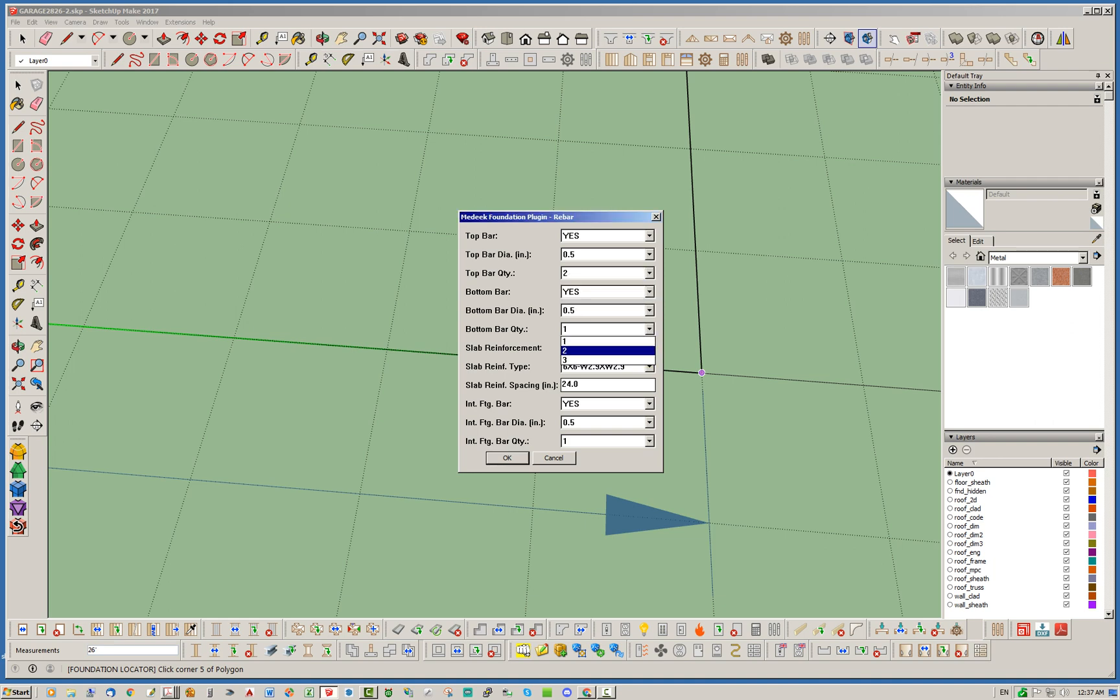
left_click(606, 350)
left_click(649, 367)
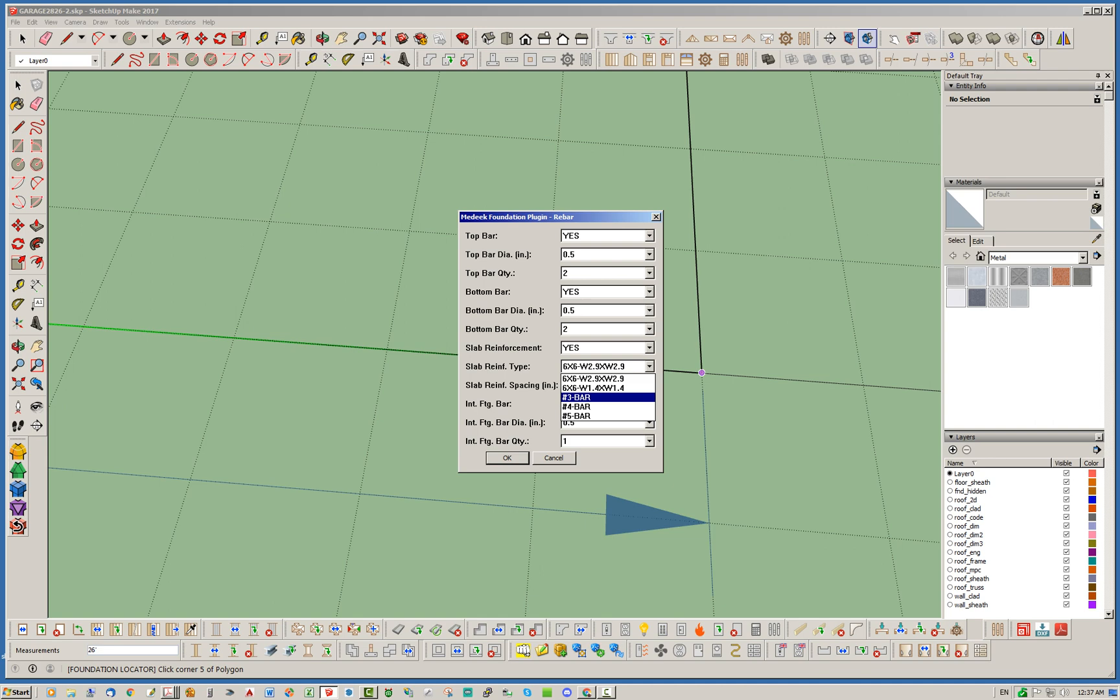
key("Return")
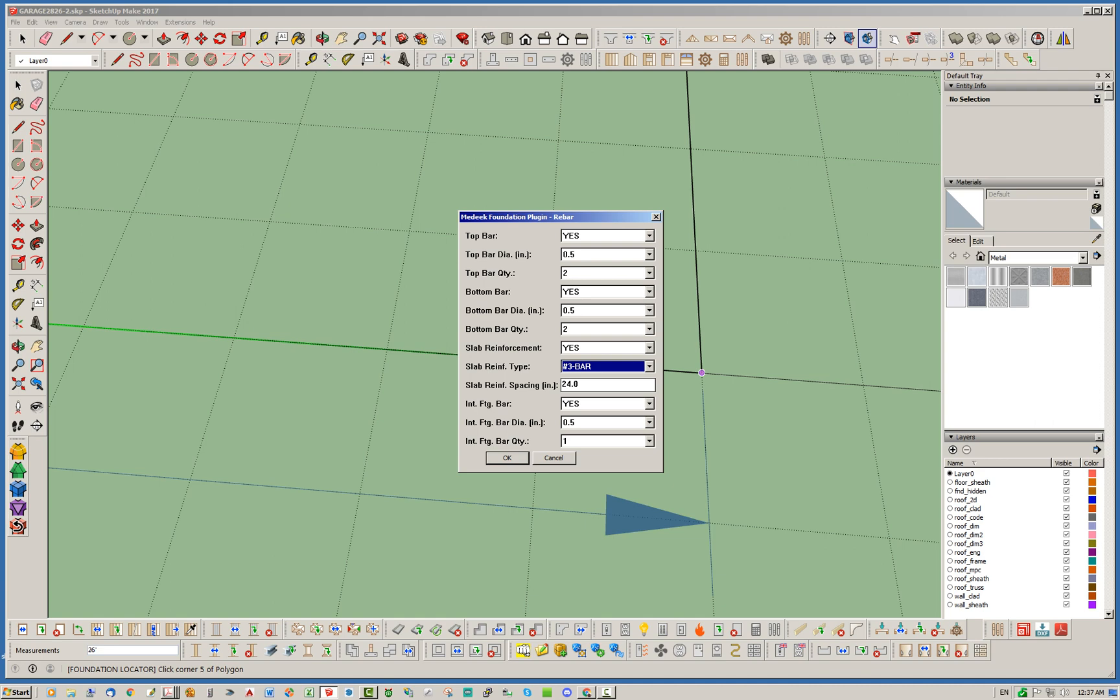
key("Return")
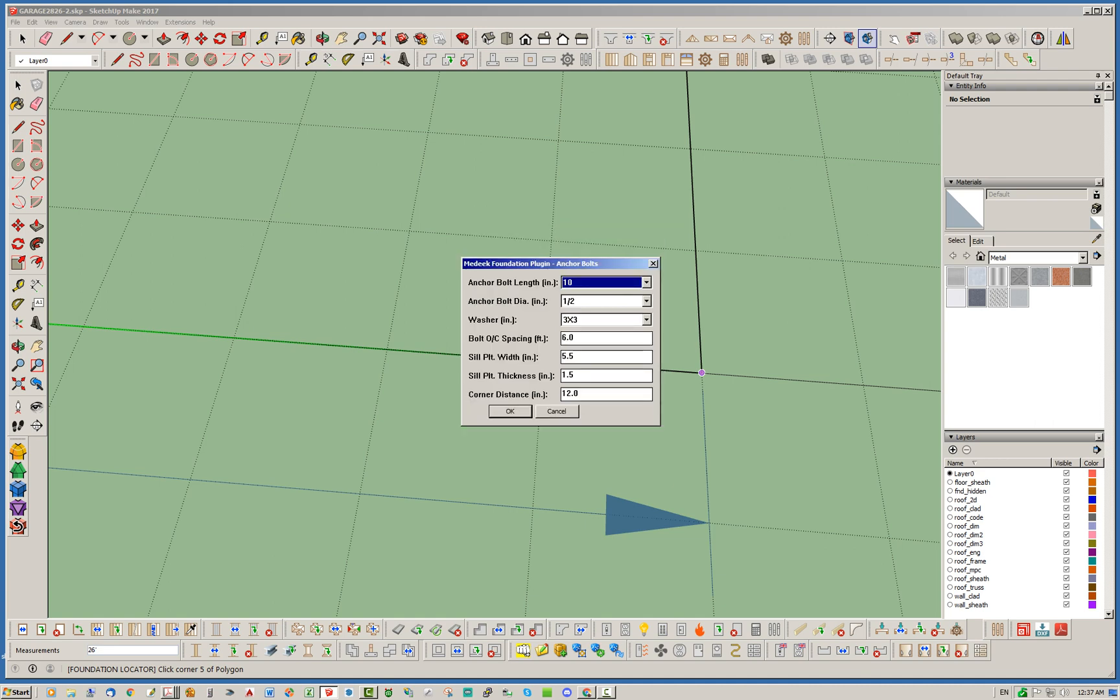
Generate the foundation with the default 10 in anchor bolts at 6 ft spacing and the default 4 in hollow drain pipe
key("Return")
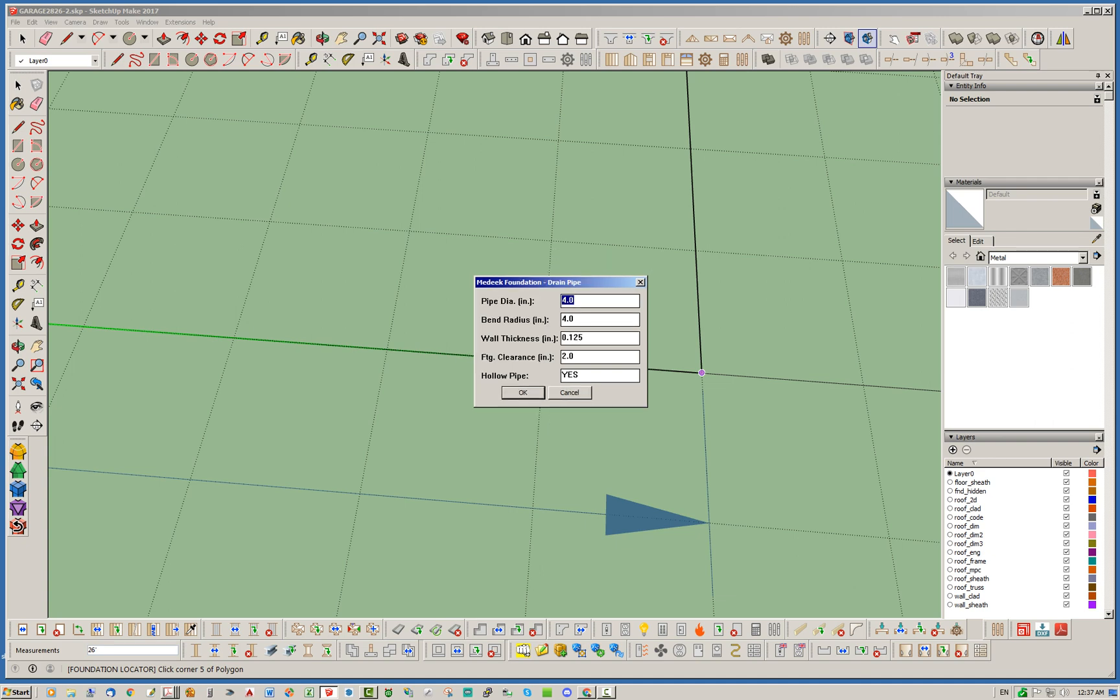
key("Return")
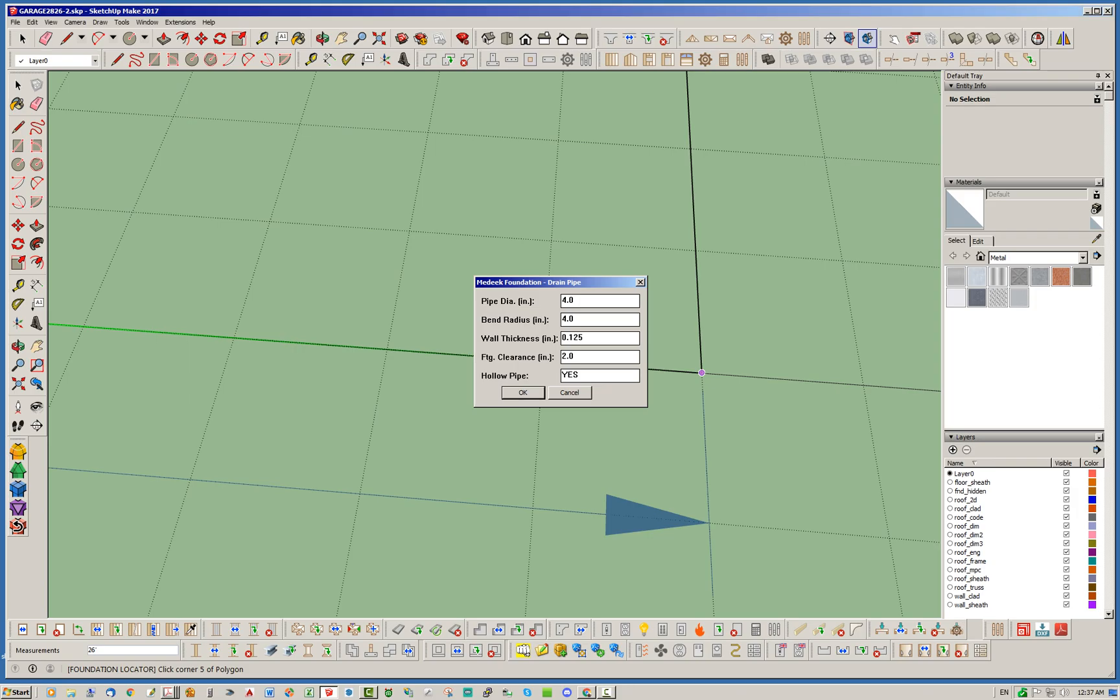
scroll(627, 391, "down", 12)
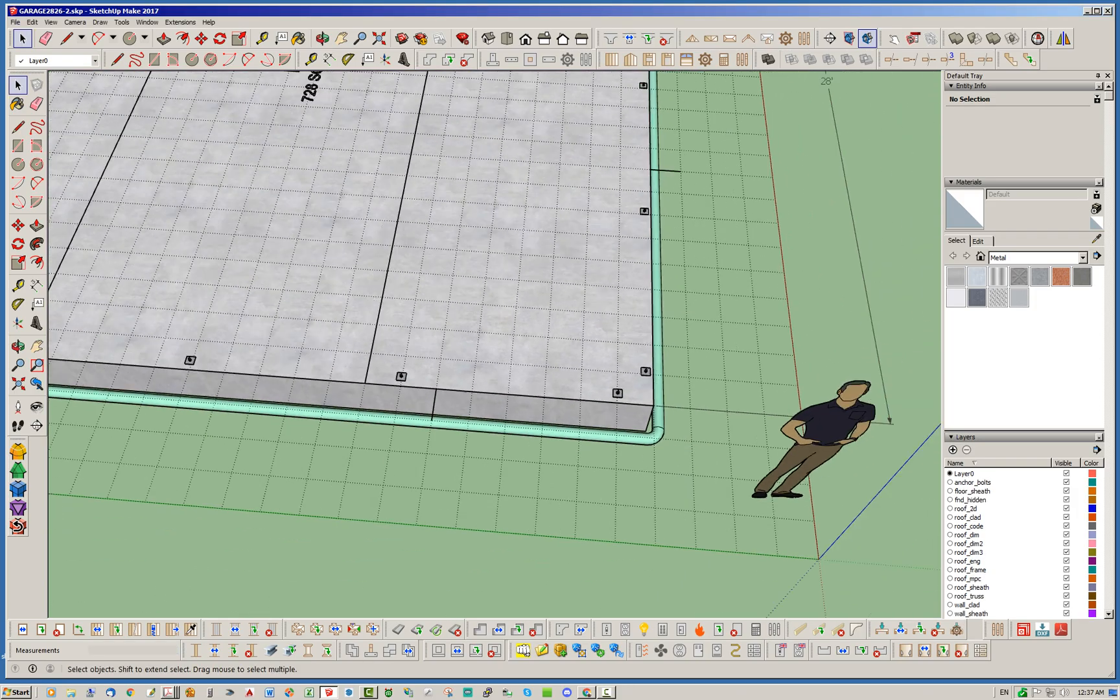
middle_click_drag(627, 391, 217, 282)
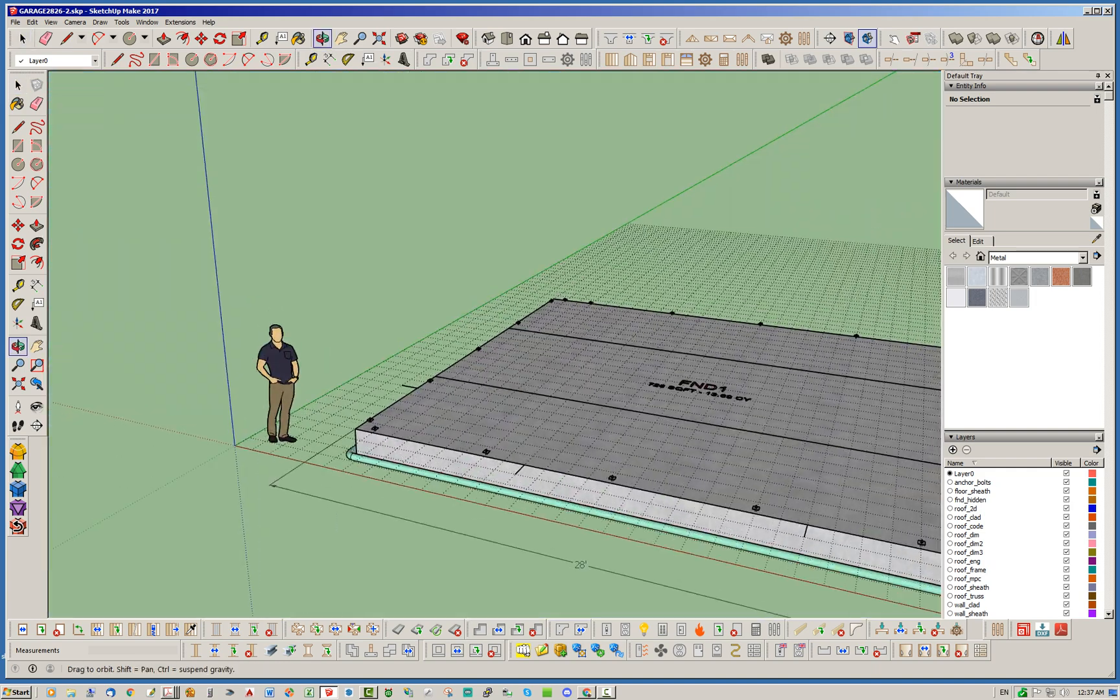
scroll(217, 282, "down", 3)
Reduce the opacity of the in-model medeek_concrete material to 50
left_click(980, 256)
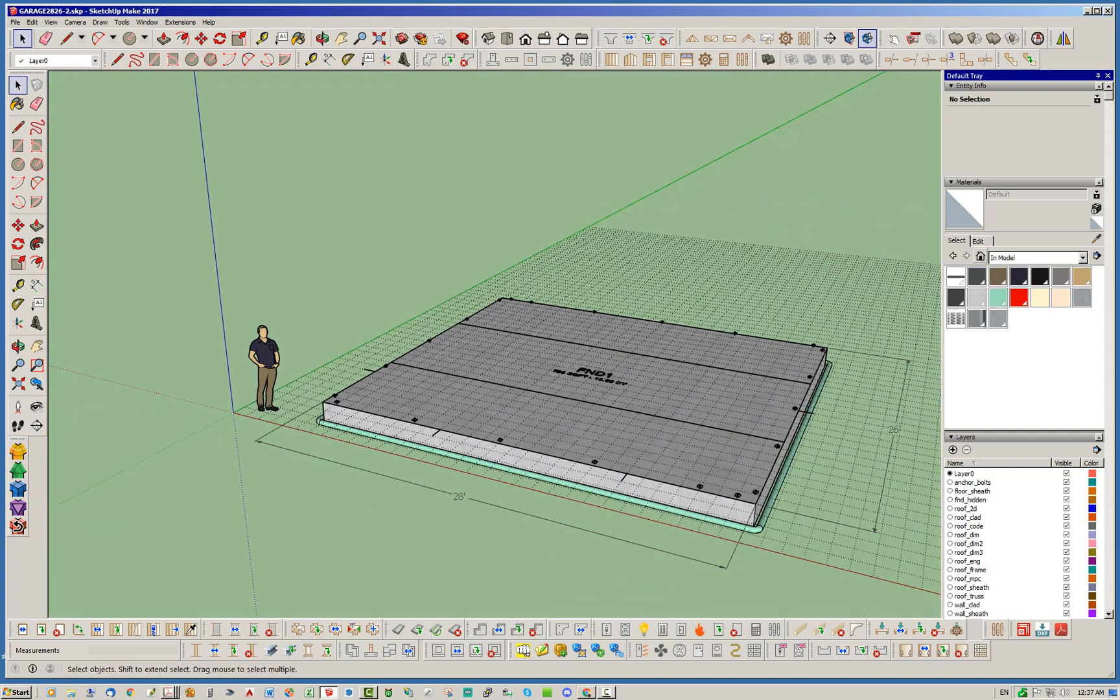
left_click(977, 297)
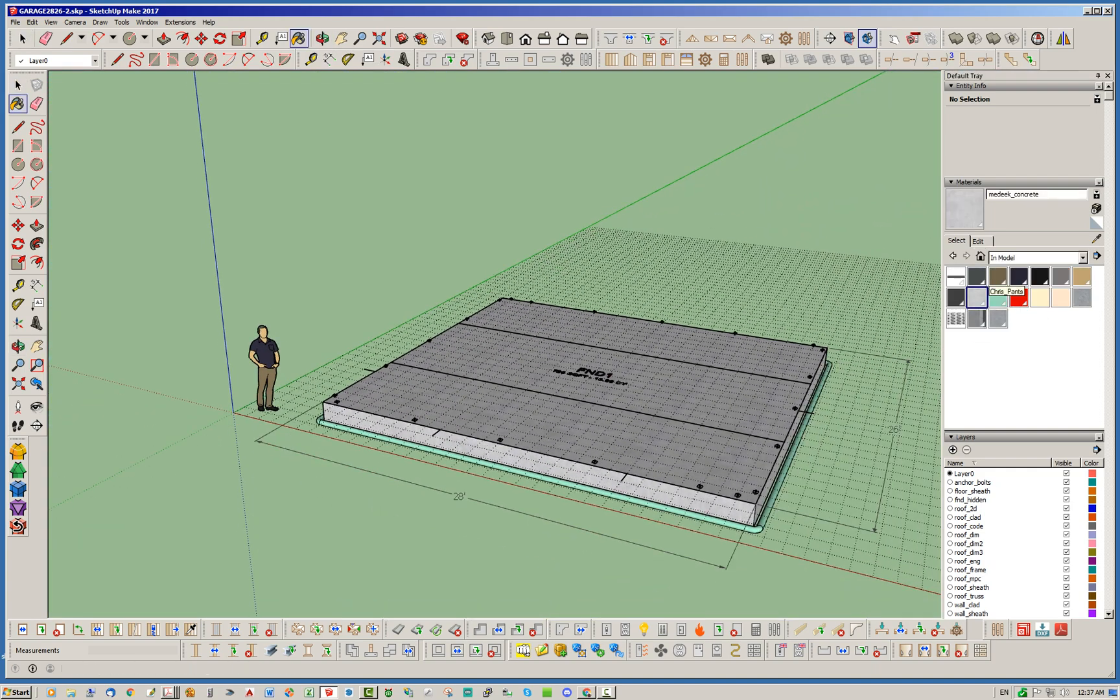
left_click(978, 240)
left_click_drag(1033, 421, 1000, 420)
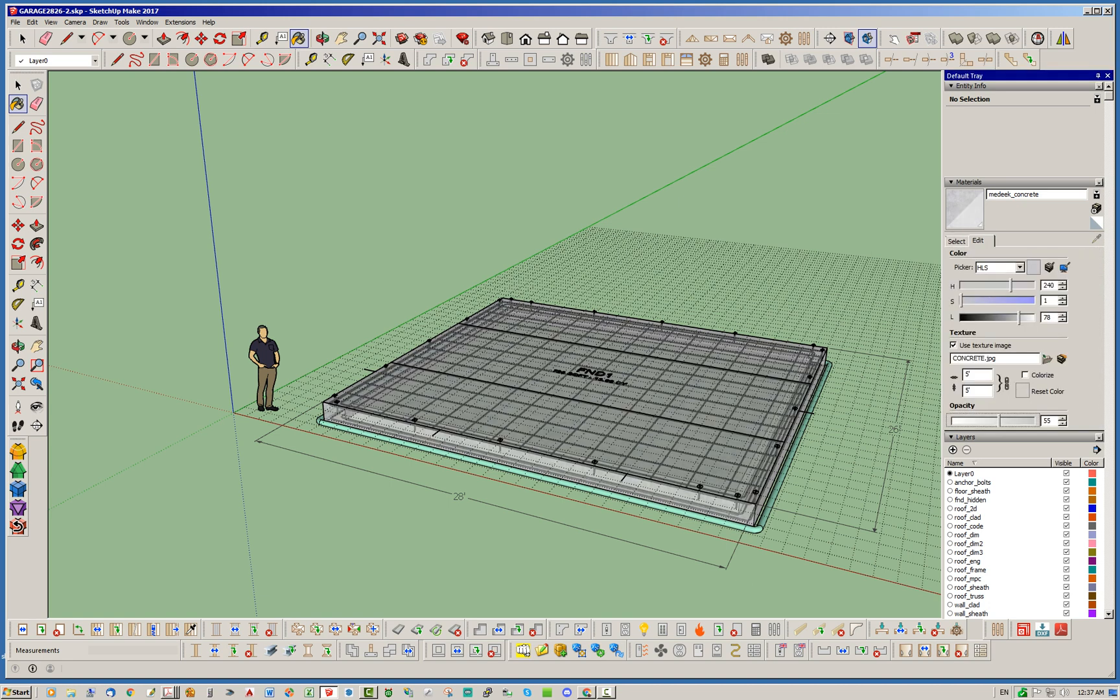
left_click_drag(1000, 421, 995, 420)
left_click(22, 38)
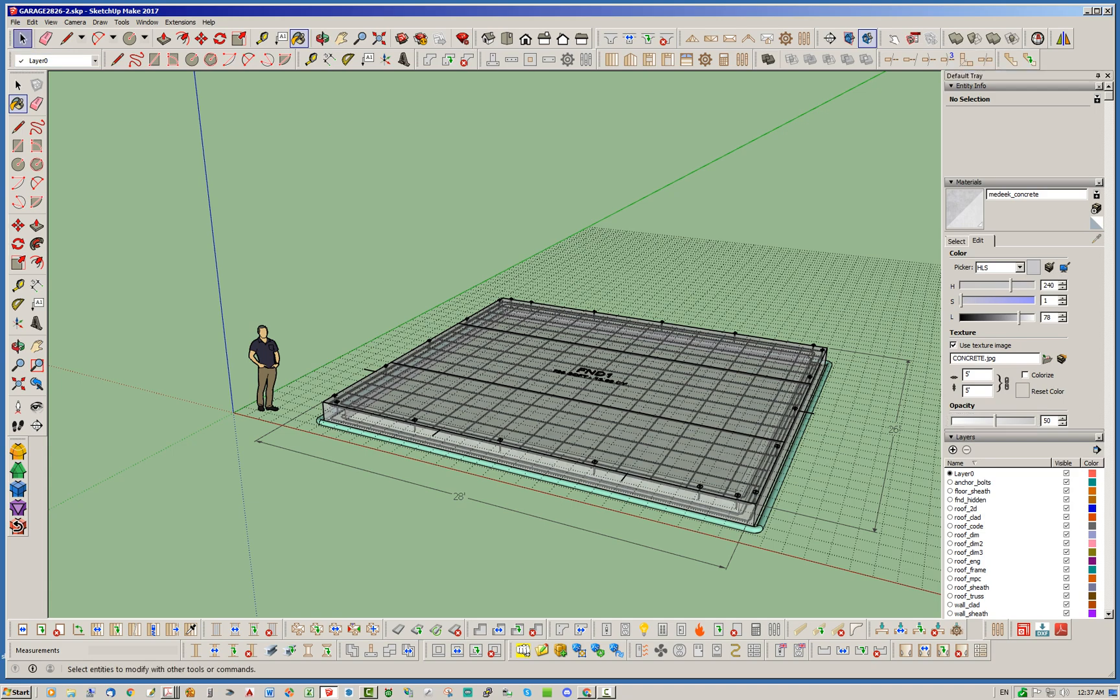
Examine the rebar, anchor bolts and drain pipe at the foundation's front corner, and return to a view of the whole slab
scroll(615, 466, "up", 3)
middle_click_drag(454, 440, 564, 470)
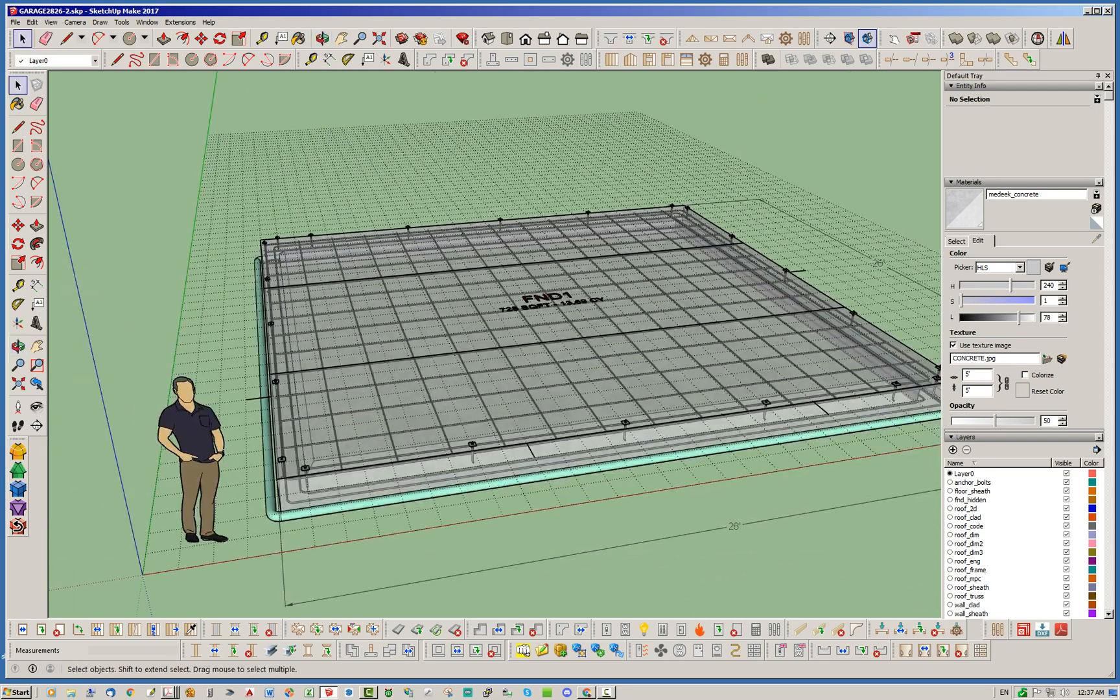
scroll(564, 476, "up", 3)
scroll(176, 462, "up", 7)
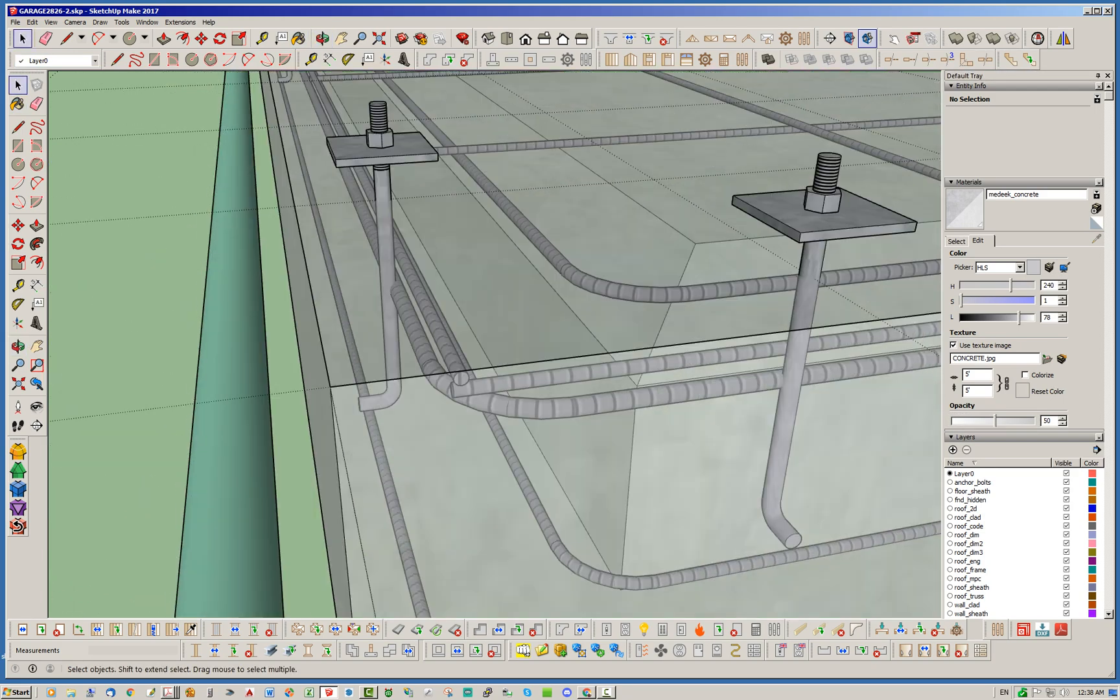
scroll(394, 371, "down", 4)
middle_click_drag(394, 371, 337, 340)
scroll(492, 343, "down", 6)
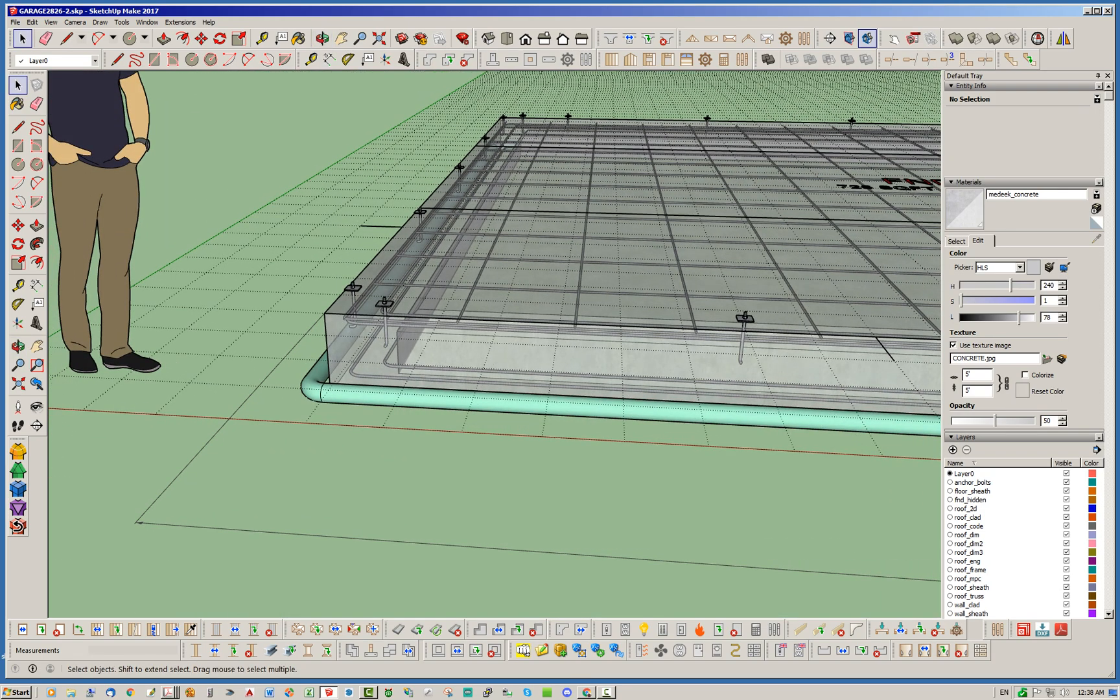
scroll(375, 310, "up", 1)
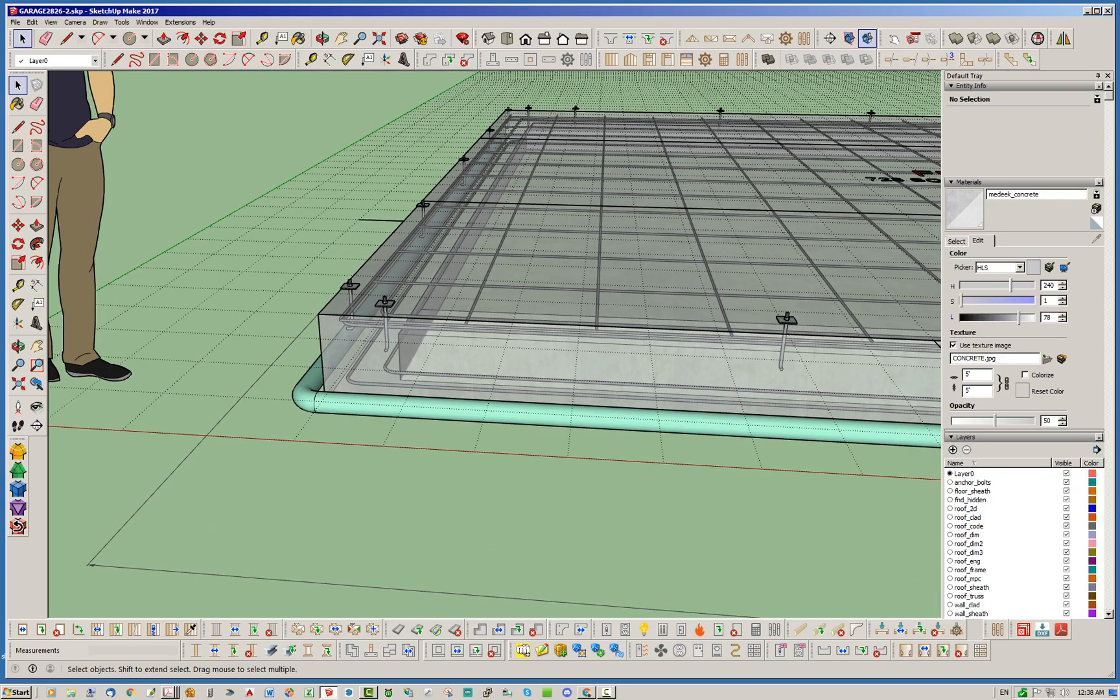
middle_click_drag(363, 344, 416, 358)
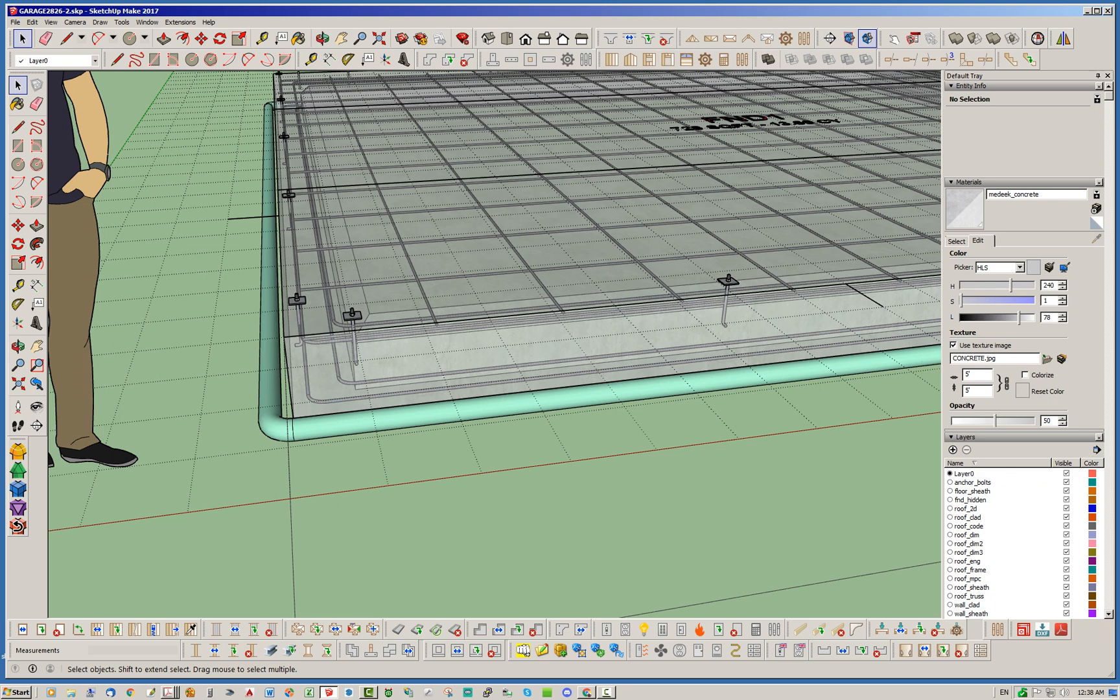
middle_click_drag(416, 357, 378, 369)
scroll(370, 350, "up", 3)
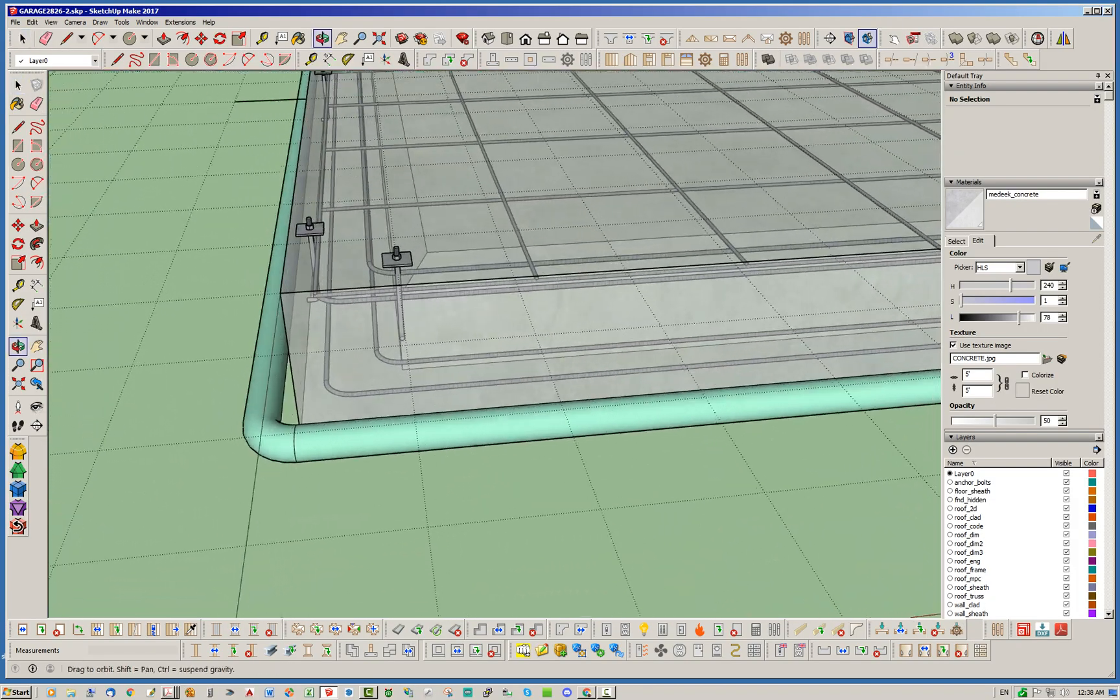
mouse_move(249, 347)
middle_mouse_down()
mouse_move(264, 350)
mouse_move(245, 344)
mouse_move(199, 414)
mouse_move(164, 342)
mouse_move(221, 342)
mouse_move(258, 362)
middle_mouse_up()
scroll(244, 344, "down", 8)
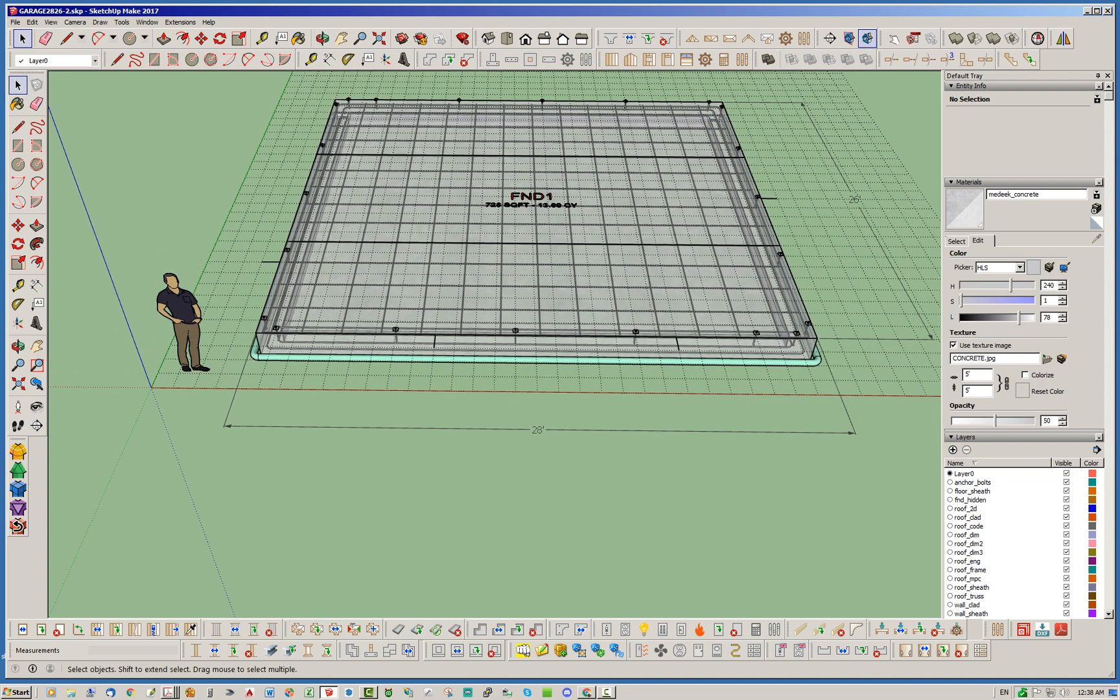
Switch to the GARAGE2826-2_ELEVATIONS.pdf in Acrobat, check its foundation plan and footing detail, and move the document out of view
key("alt+Tab")
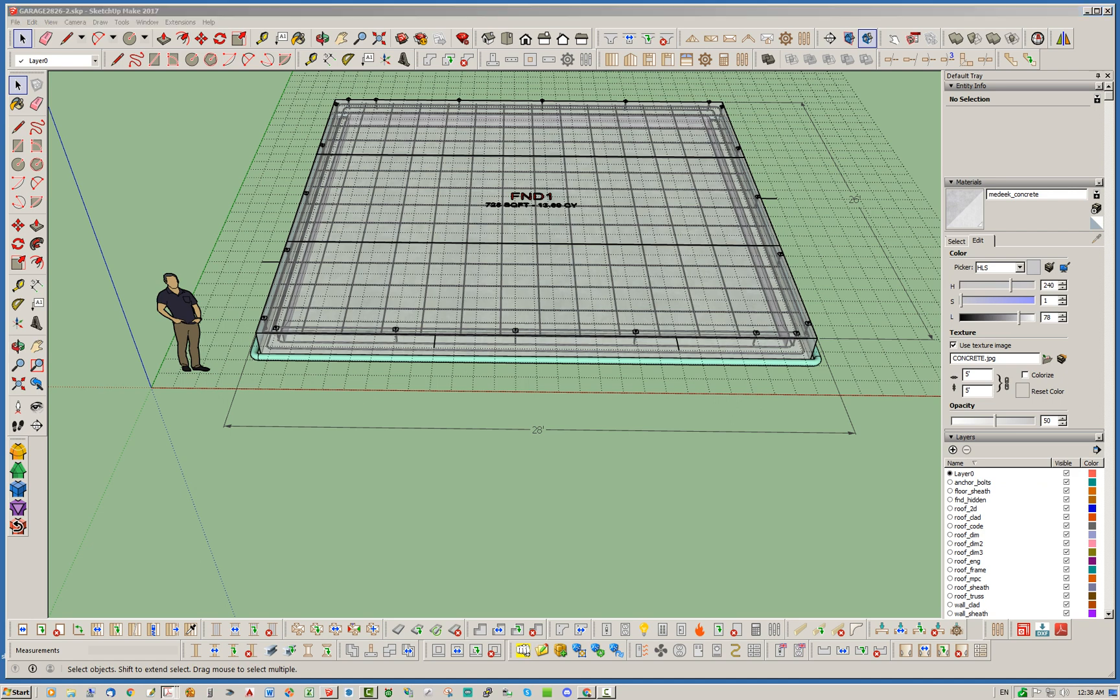
mouse_move(1119, 47)
left_mouse_down()
mouse_move(554, 39)
mouse_move(448, 11)
mouse_move(492, 8)
left_mouse_up()
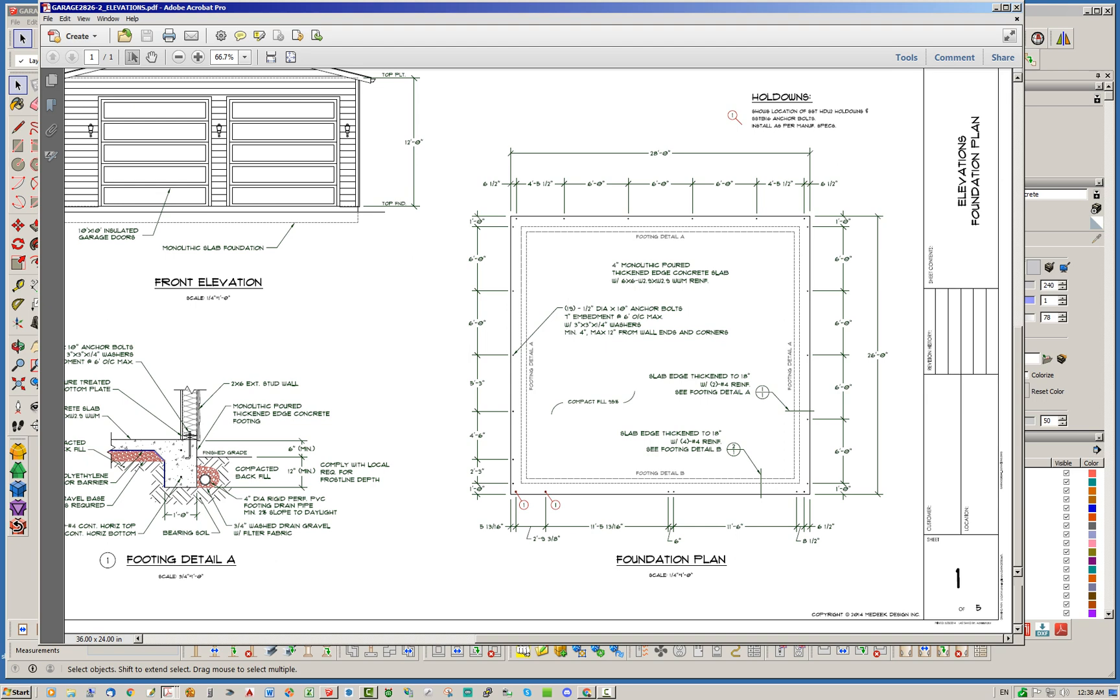
left_click_drag(492, 8, 1119, 31)
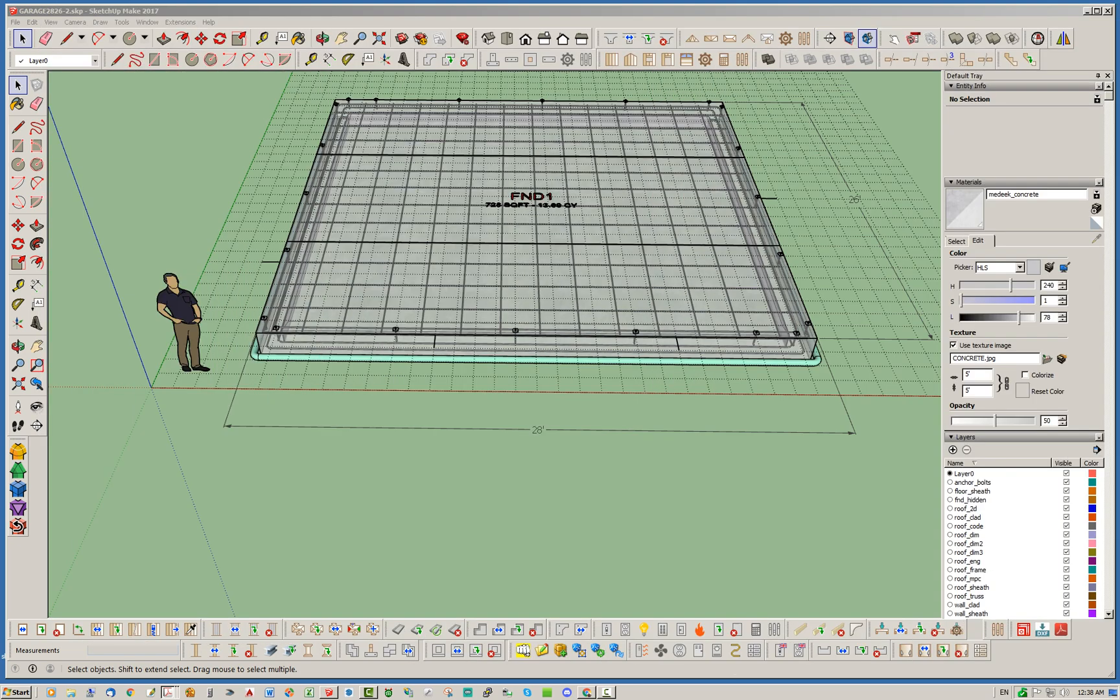
key("alt+Tab")
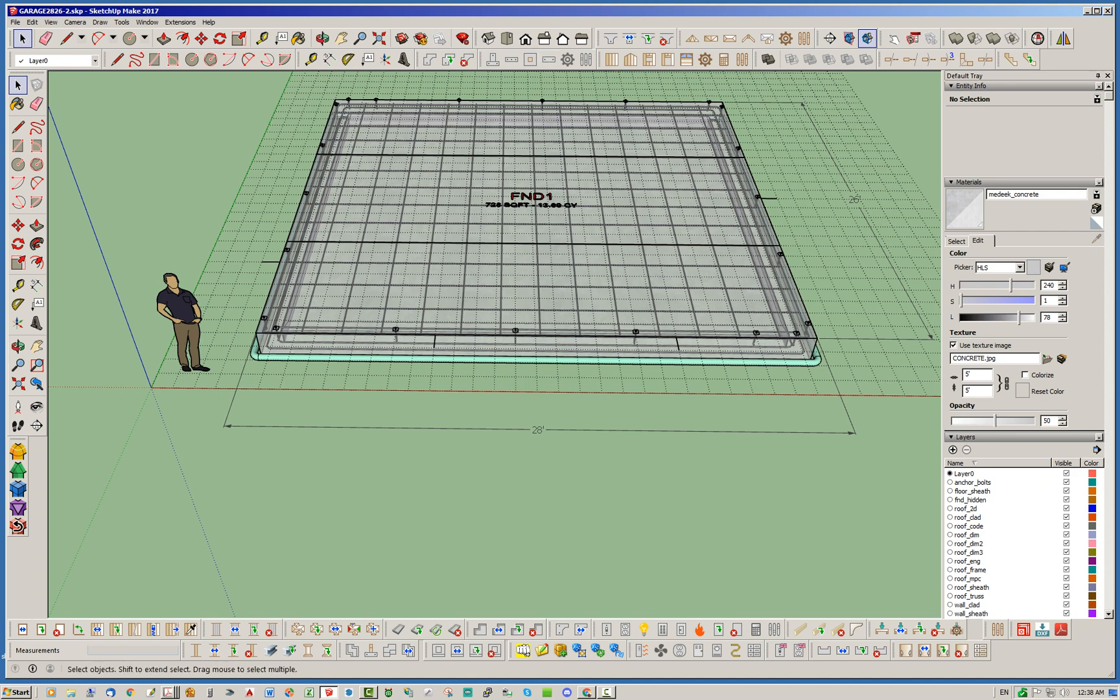
left_click(611, 59)
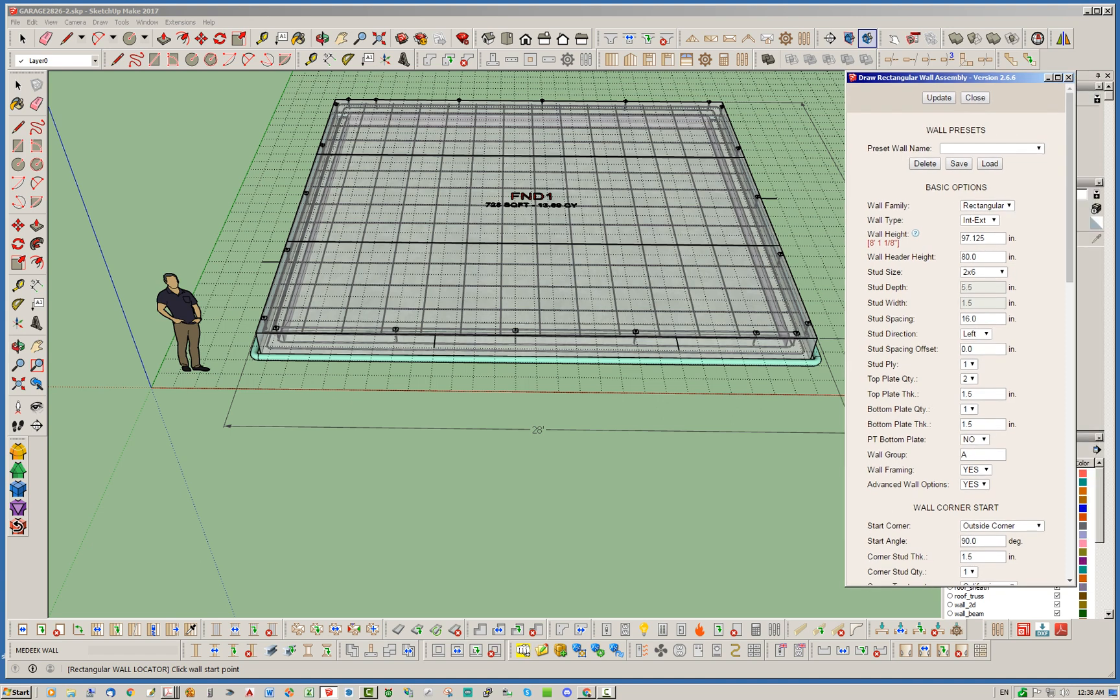
double_click(973, 239)
type("144")
key("Return")
Review the rectangular wall assembly's corner, sheathing, cladding and gypsum options
scroll(955, 343, "down", 3)
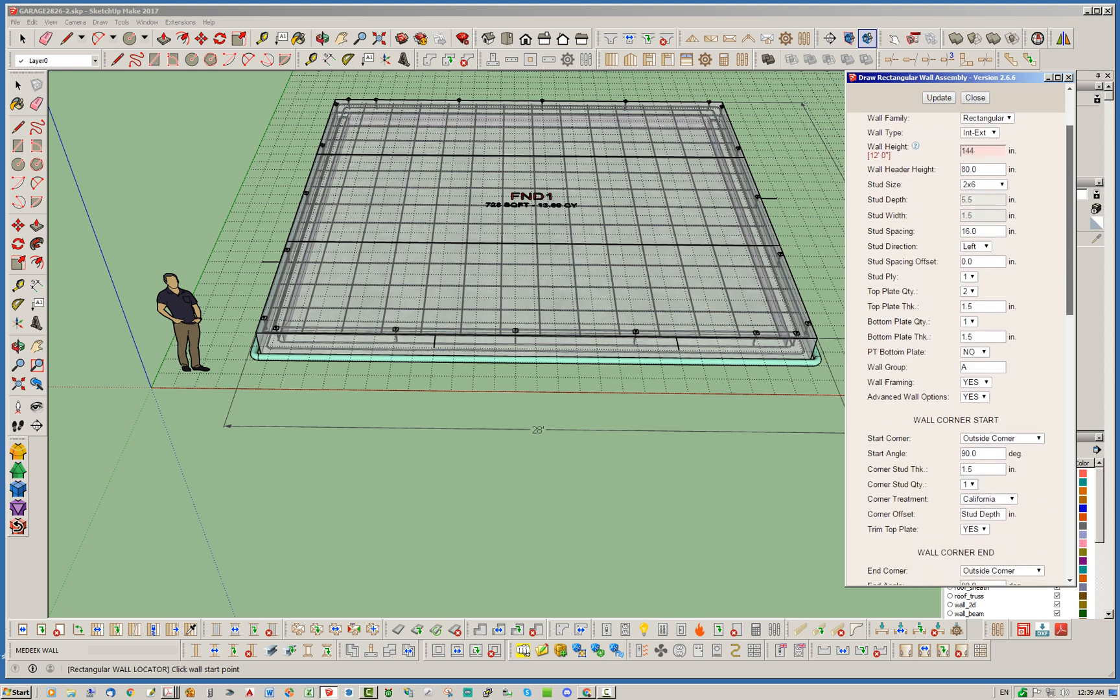
scroll(955, 343, "down", 4)
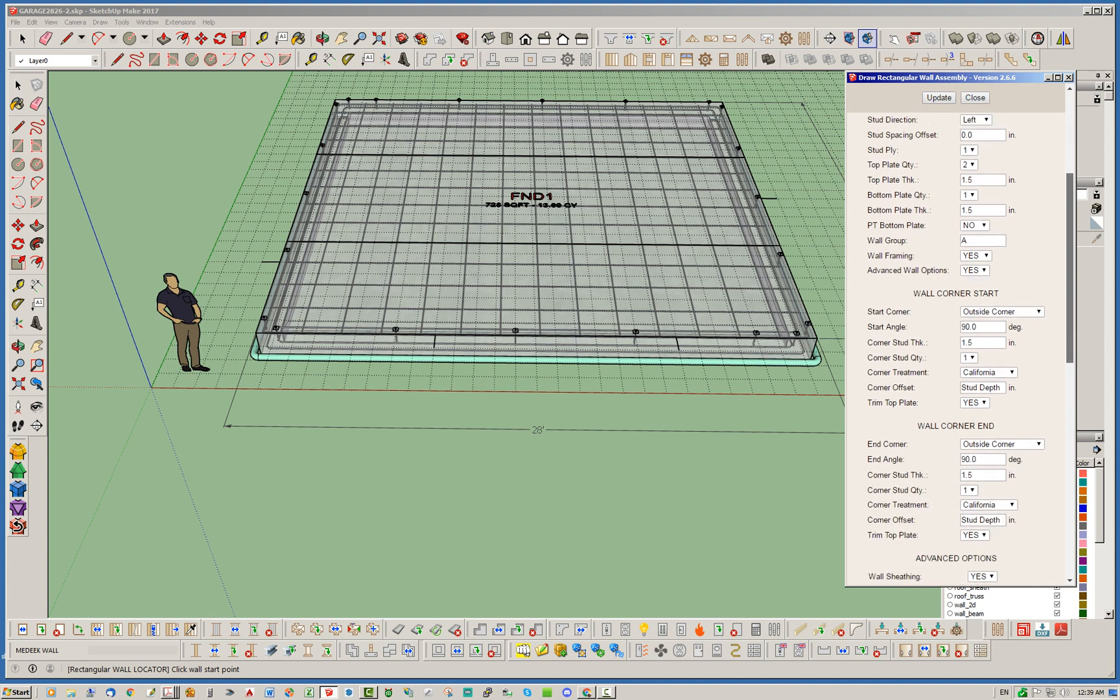
scroll(956, 343, "down", 2)
scroll(956, 344, "down", 2)
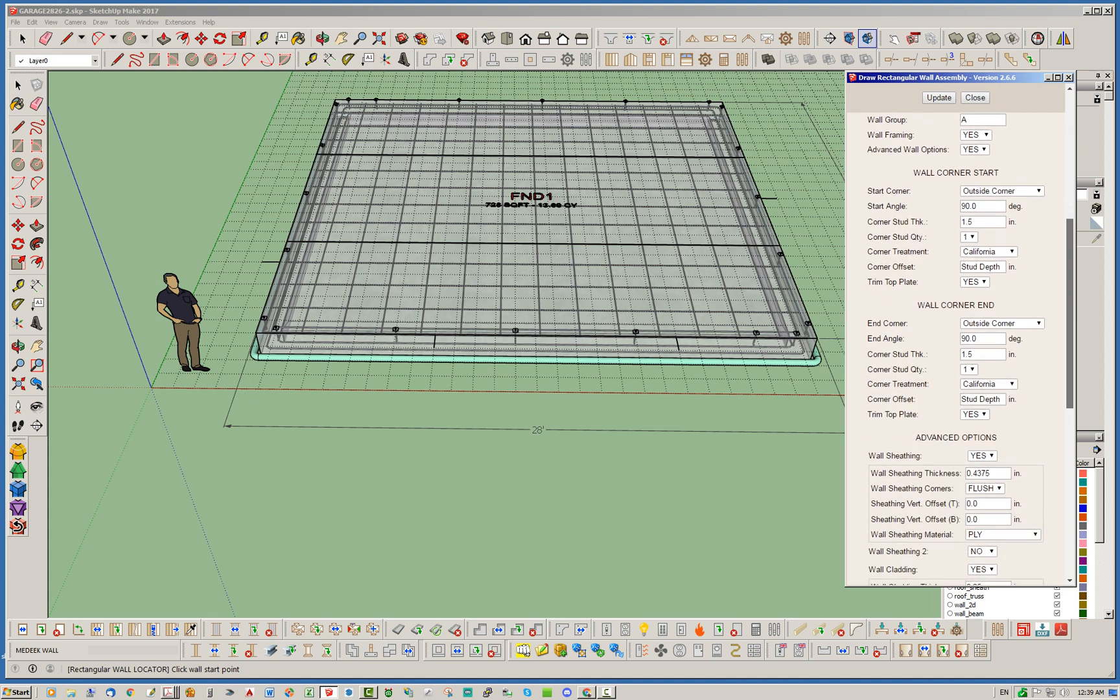
scroll(956, 344, "down", 2)
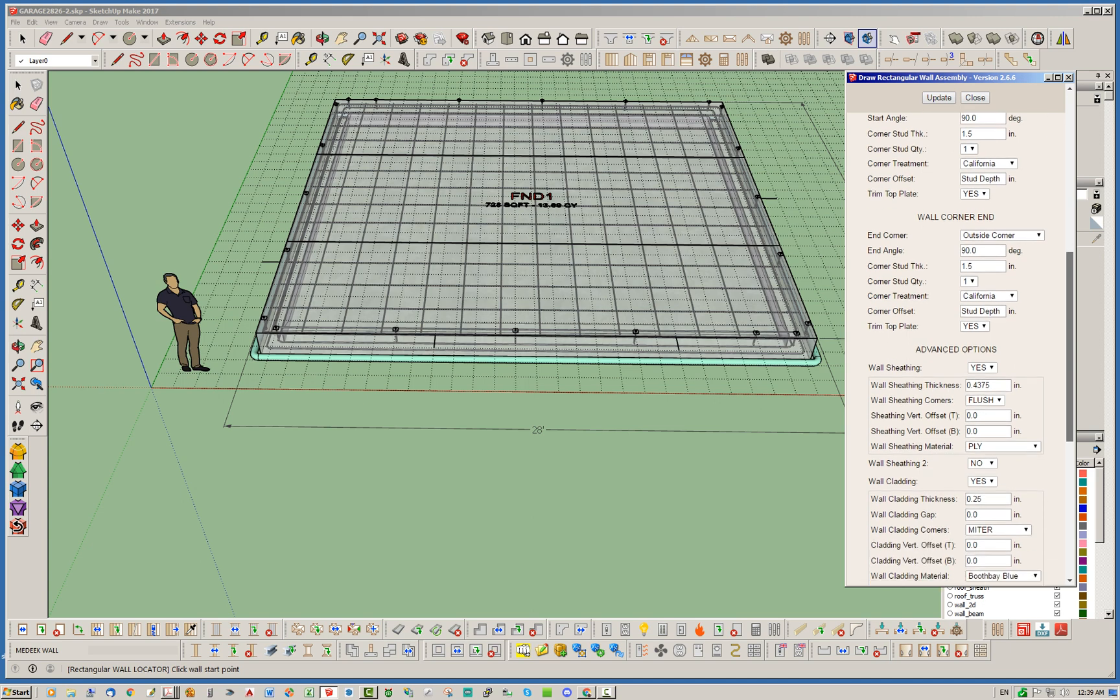
scroll(956, 344, "down", 3)
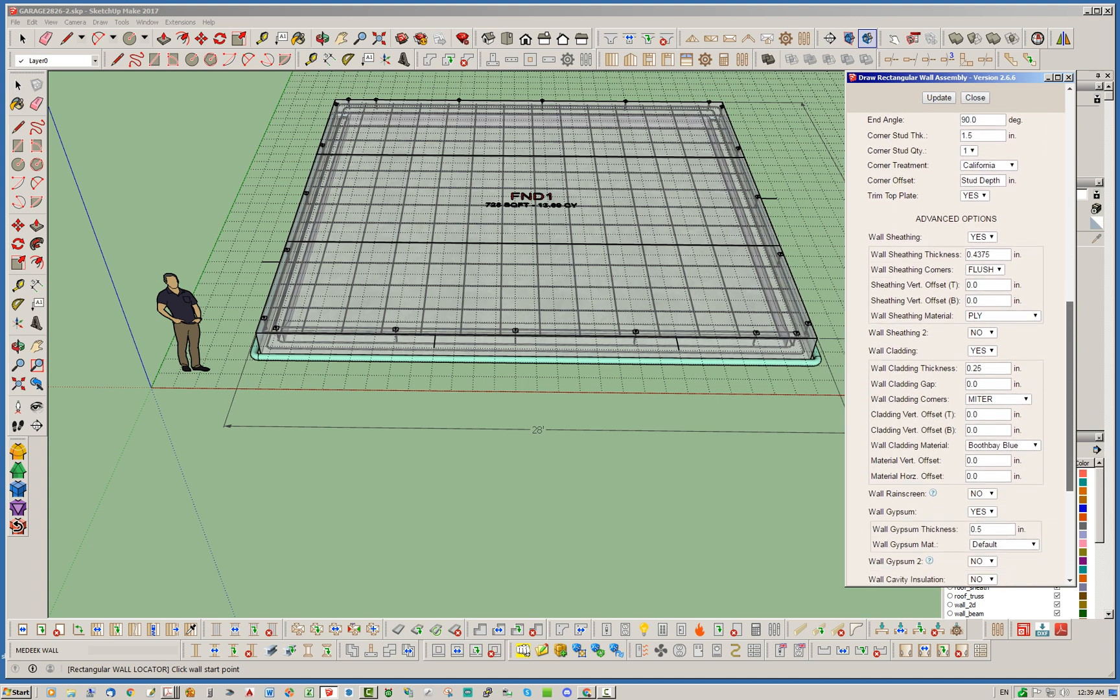
scroll(956, 344, "up", 14)
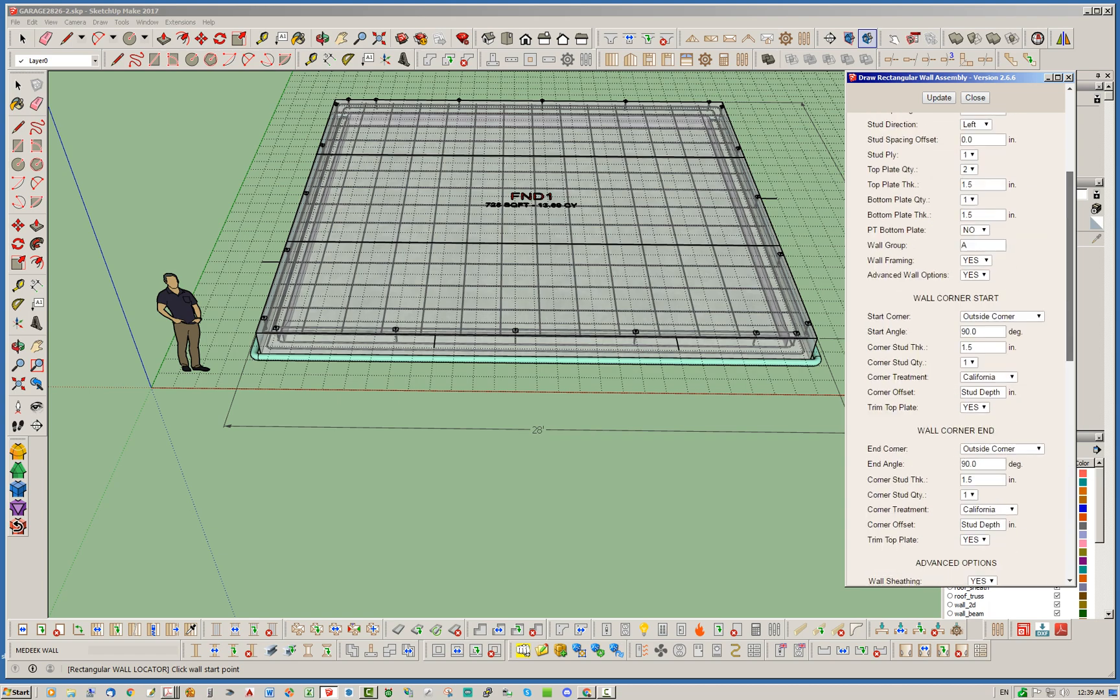
Inspect the slab's corner up close, and switch to GARAGE2826-2_STRUCTURAL.pdf in Acrobat to consult the structural plans
middle_click_drag(688, 234, 418, 236)
scroll(419, 235, "down", 2)
scroll(525, 428, "up", 2)
scroll(683, 438, "up", 2)
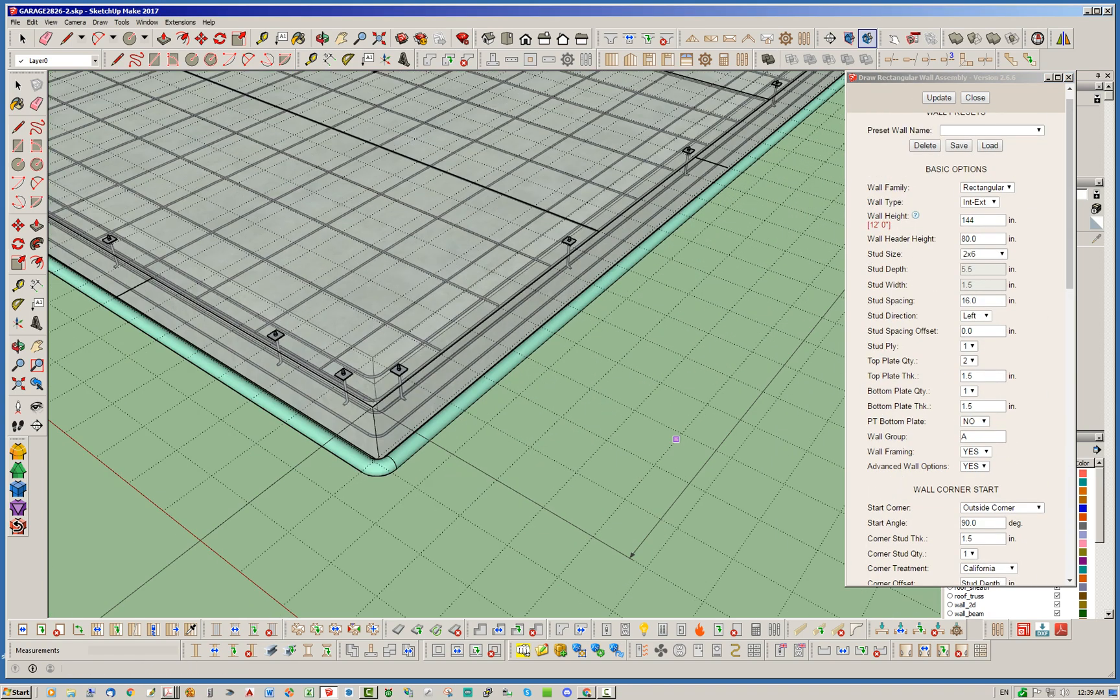
scroll(457, 391, "up", 3)
scroll(449, 419, "up", 2)
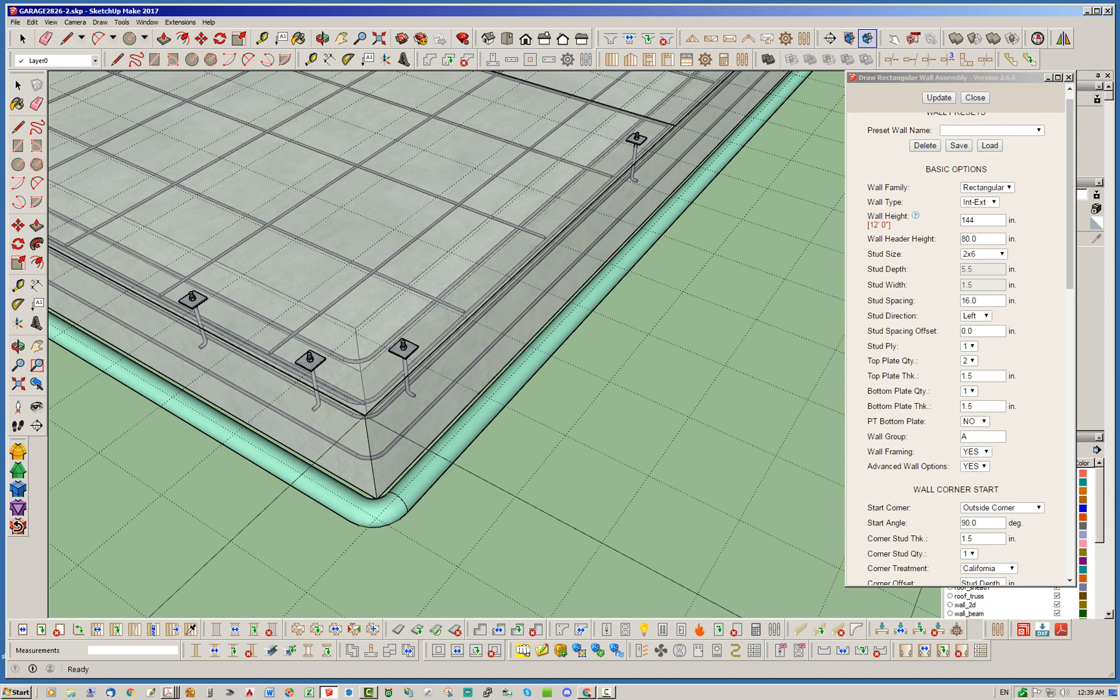
left_click(168, 692)
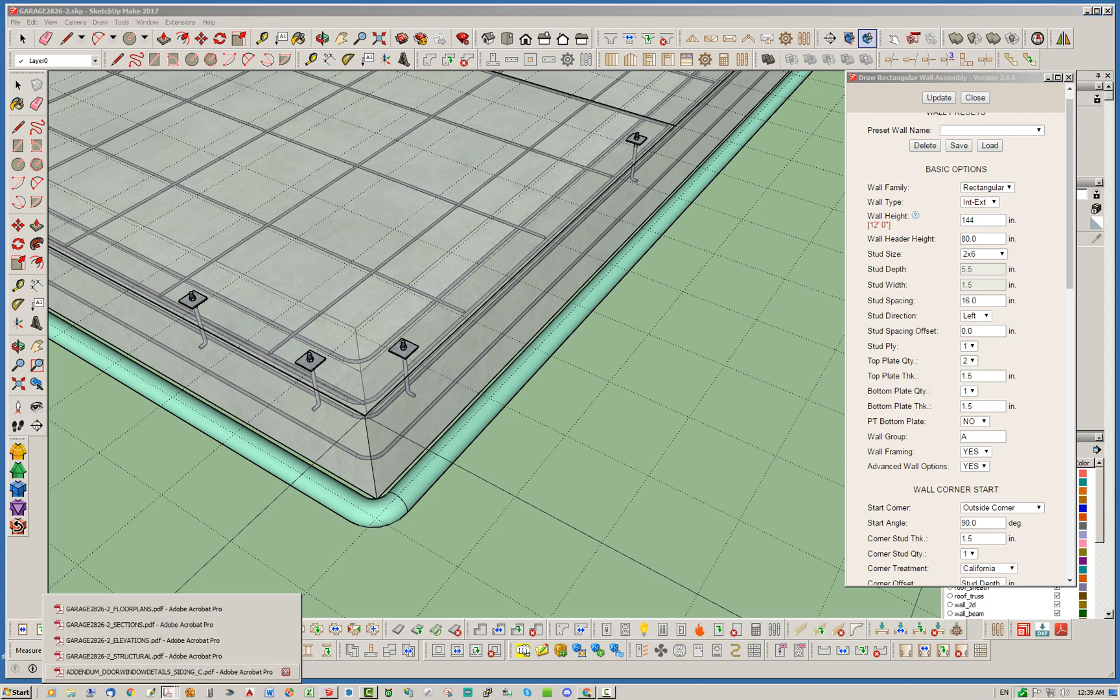
left_click(162, 656)
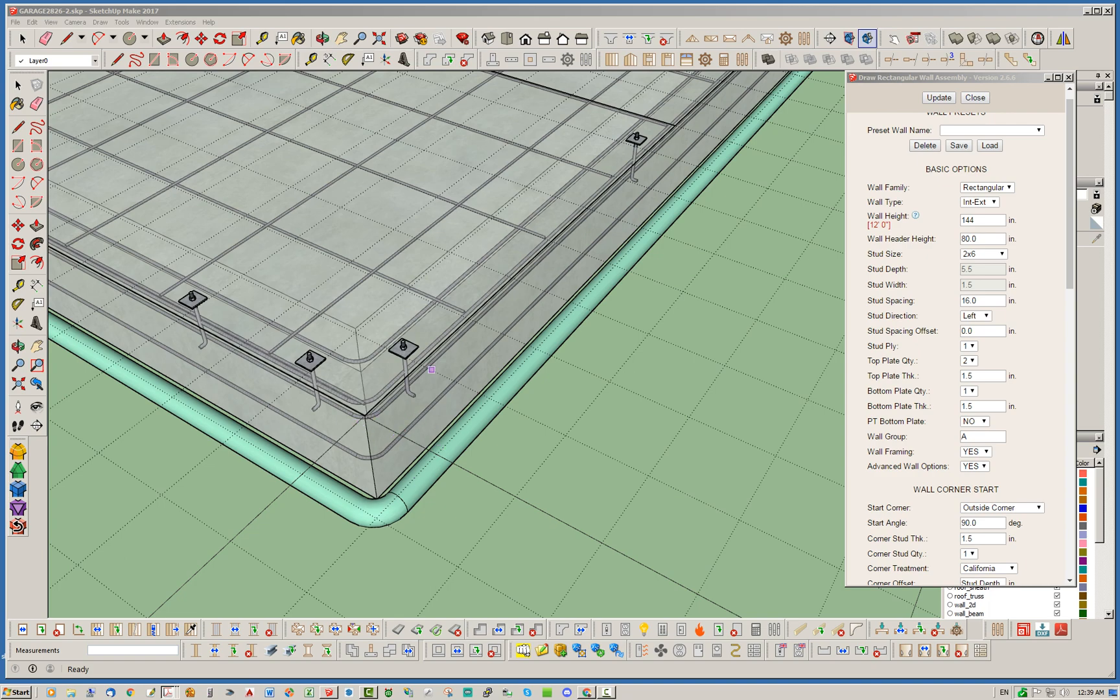
Leave the wall command in SketchUp and hide the group holding the slab's 28' and 26' dimensions
scroll(570, 428, "down", 10)
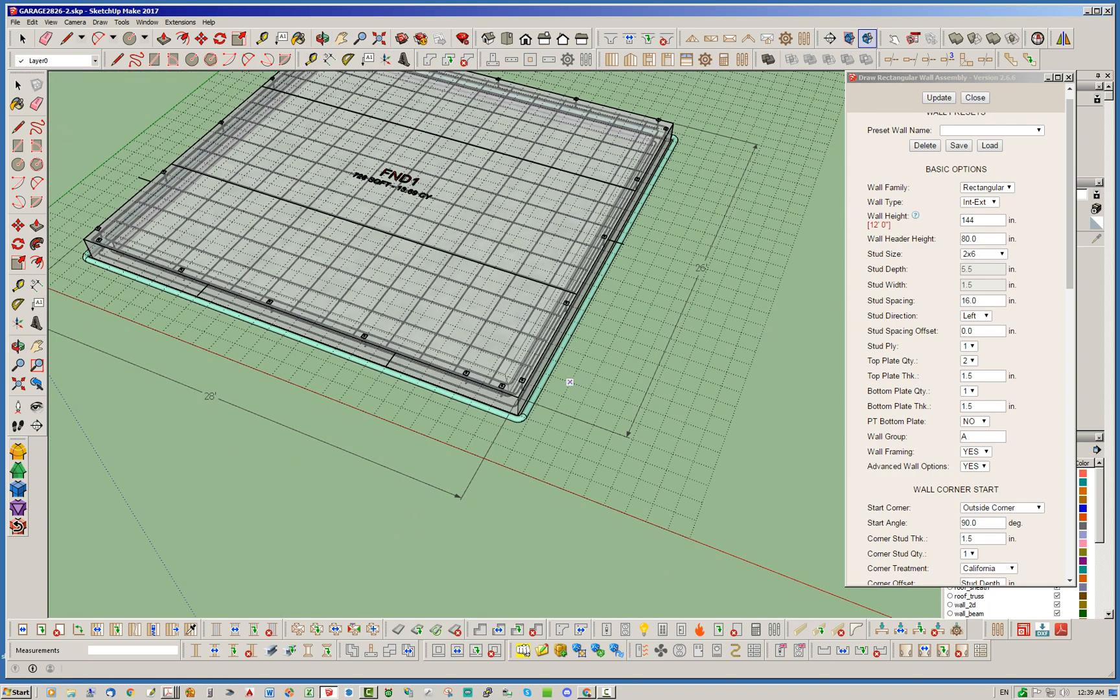
key("space")
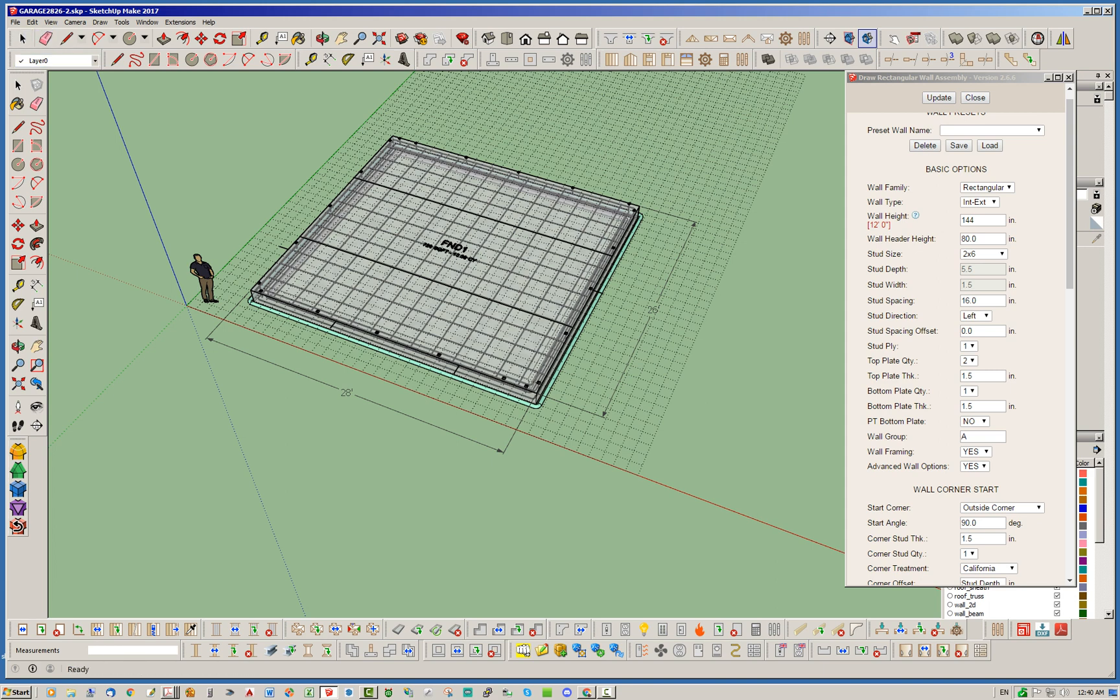
key("space")
left_click(447, 429)
right_click(447, 429)
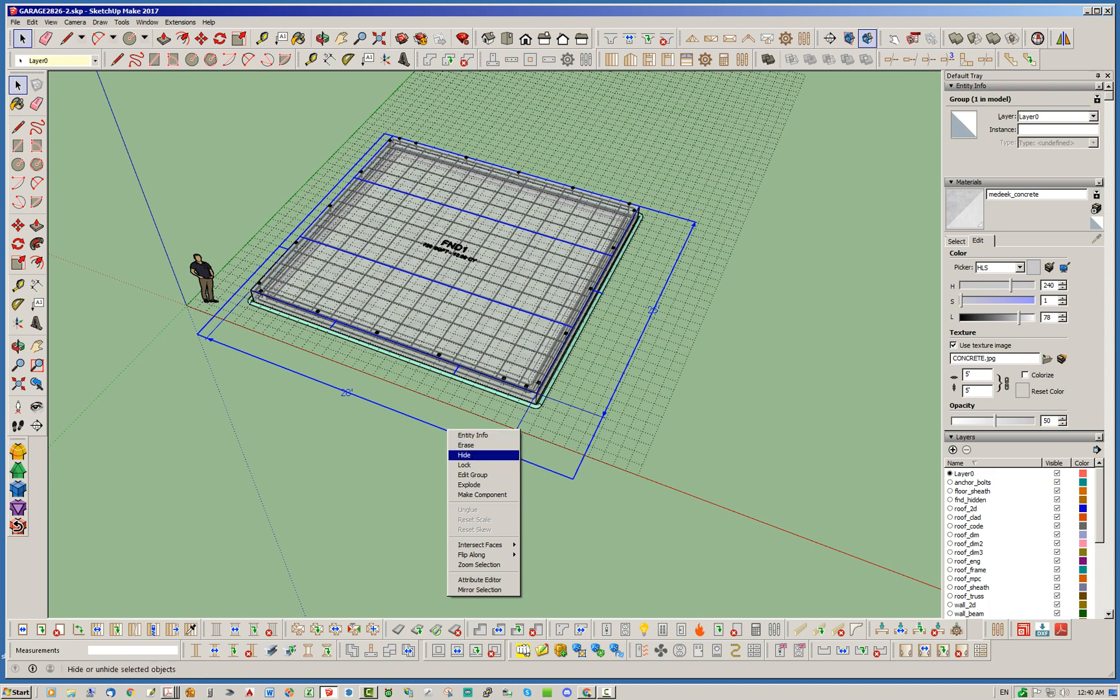
left_click(464, 455)
Start a new rectangular wall assembly and set its wall height to 144 in
scroll(667, 340, "up", 3)
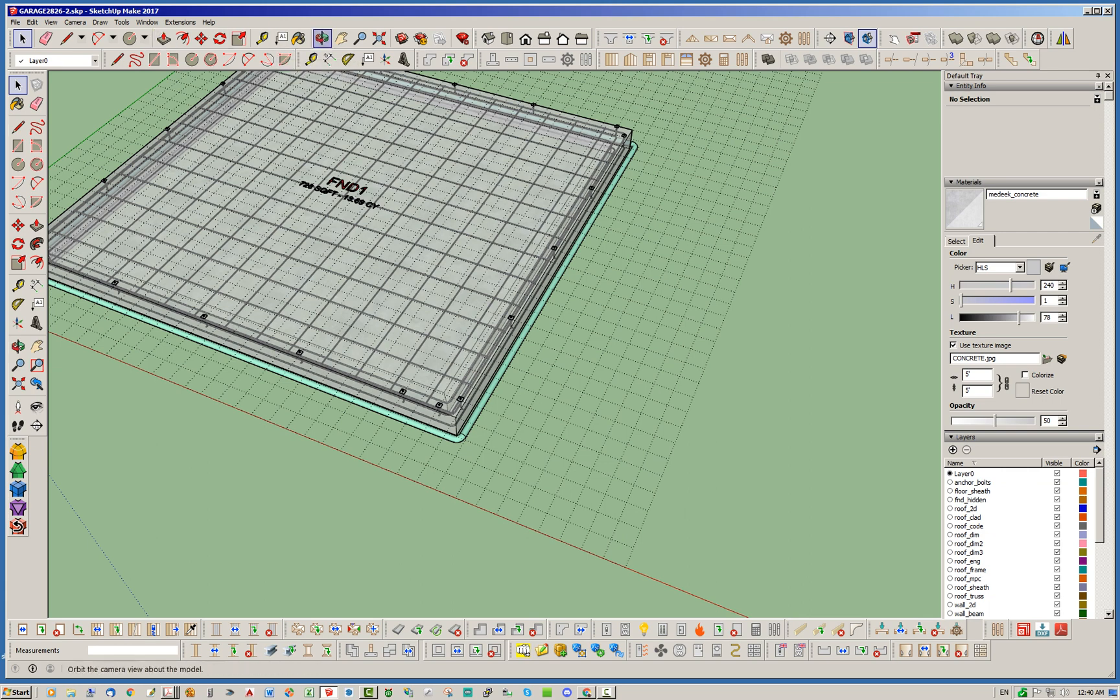
left_click(611, 60)
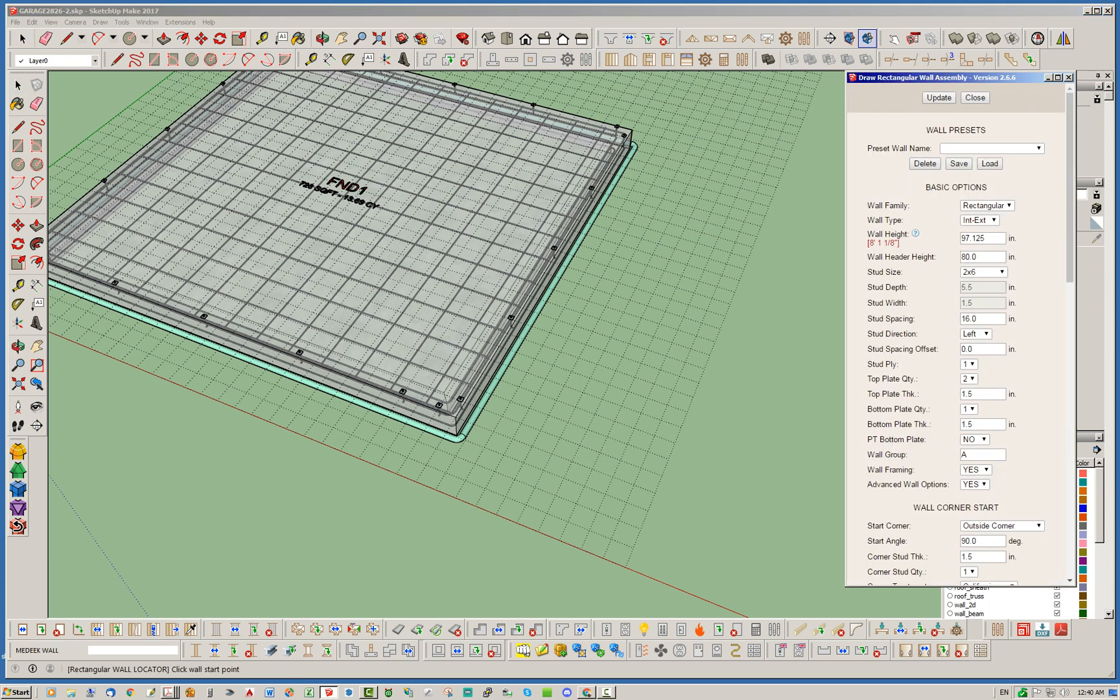
double_click(974, 238)
type("144.00")
left_click(939, 99)
Draw the 26' right side wall from the slab's front-right top corner to its back-right corner
scroll(431, 413, "up", 5)
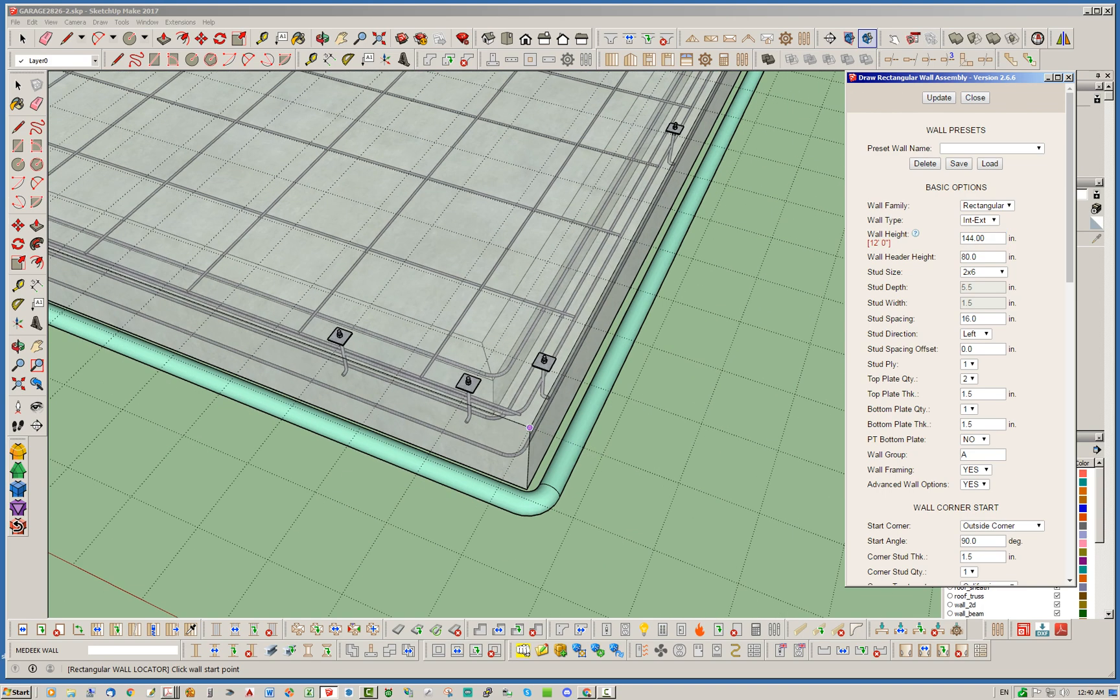
left_click(529, 428)
scroll(492, 363, "down", 2)
middle_click_drag(464, 305, 103, 304)
scroll(101, 304, "down", 5)
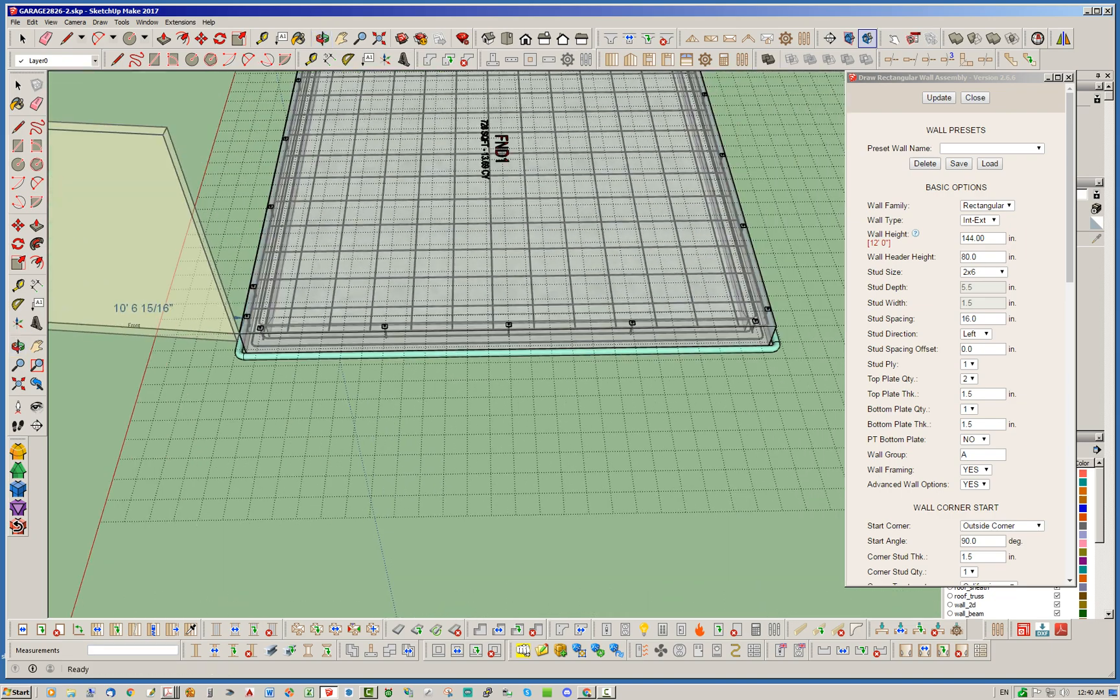
scroll(668, 314, "up", 6)
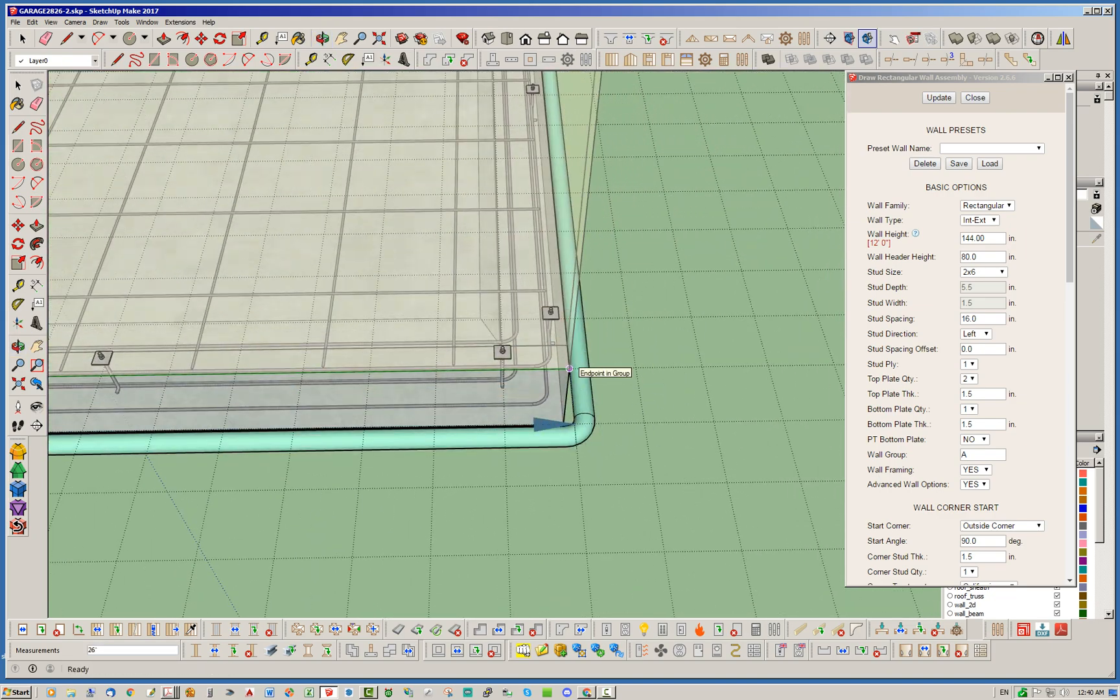
Continue with the 28' back wall, ending at the slab's back-left top corner
middle_click_drag(578, 285, 382, 363)
middle_click_drag(732, 324, 570, 211)
scroll(574, 250, "down", 6)
scroll(388, 363, "up", 7)
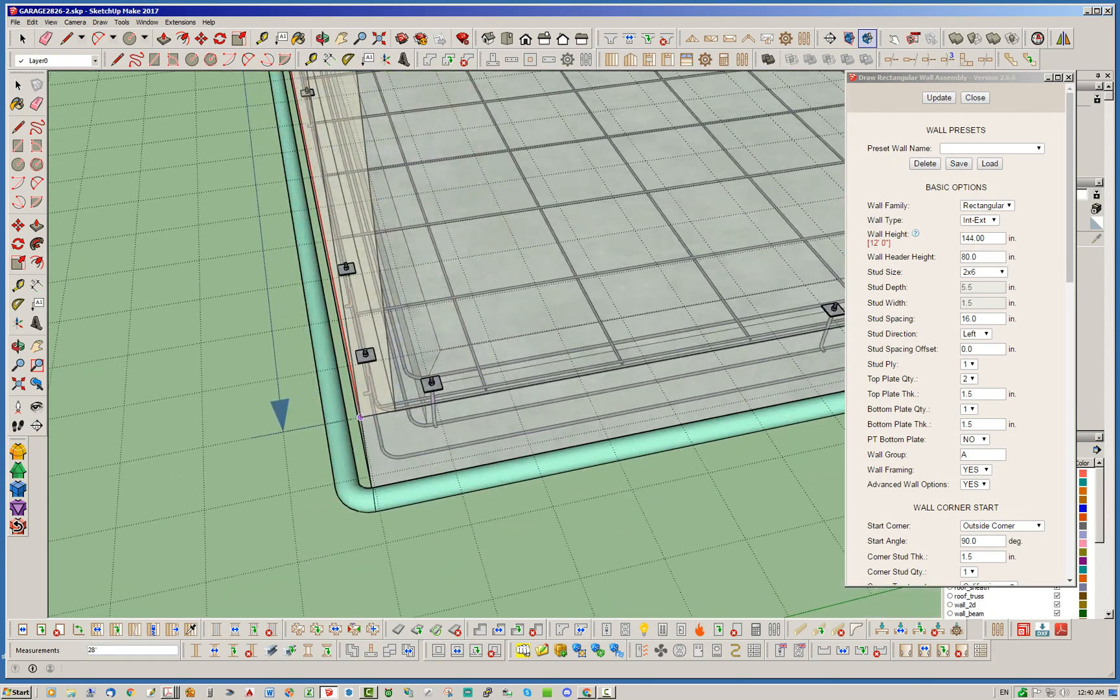
left_click(360, 417)
Continue with the 26' left side wall, ending at the slab's front-left top corner
scroll(356, 362, "down", 6)
middle_click_drag(480, 337, 337, 306)
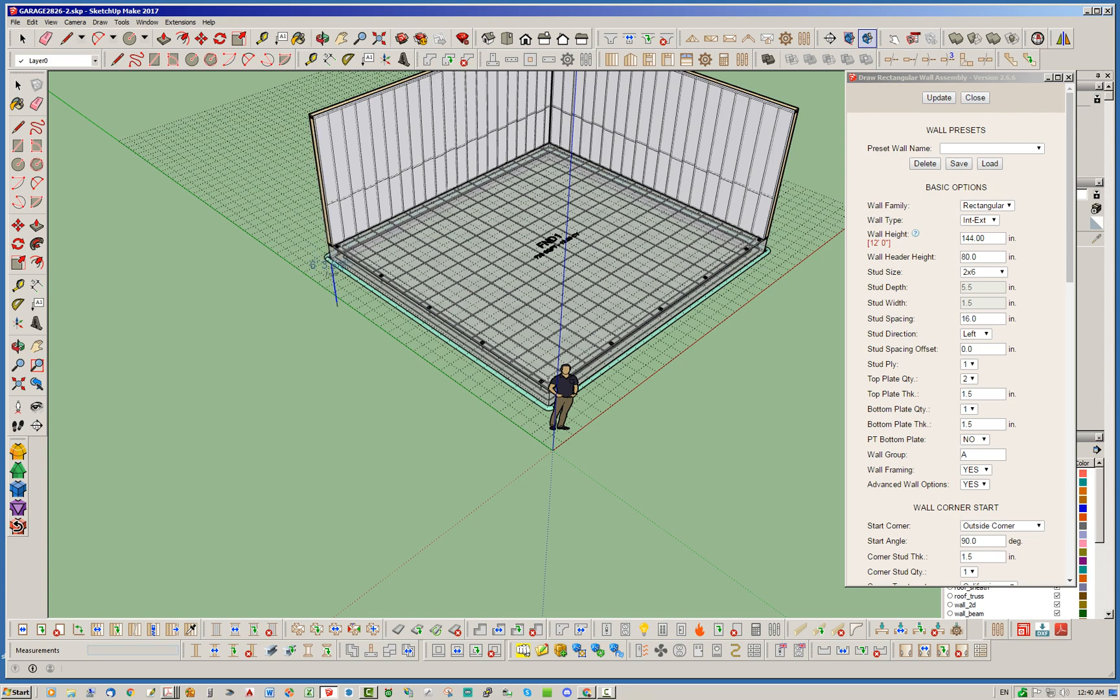
scroll(625, 402, "up", 8)
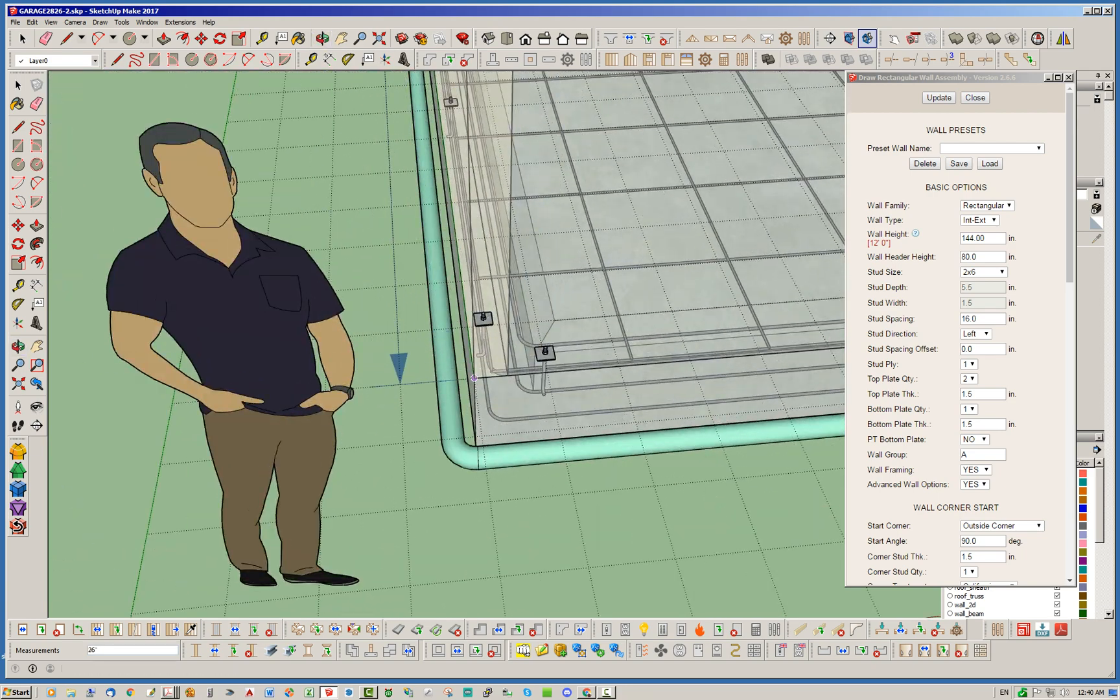
left_click(474, 378)
Close the perimeter with the 28' front wall back to the starting corner, and leave the wall command
scroll(182, 313, "down", 7)
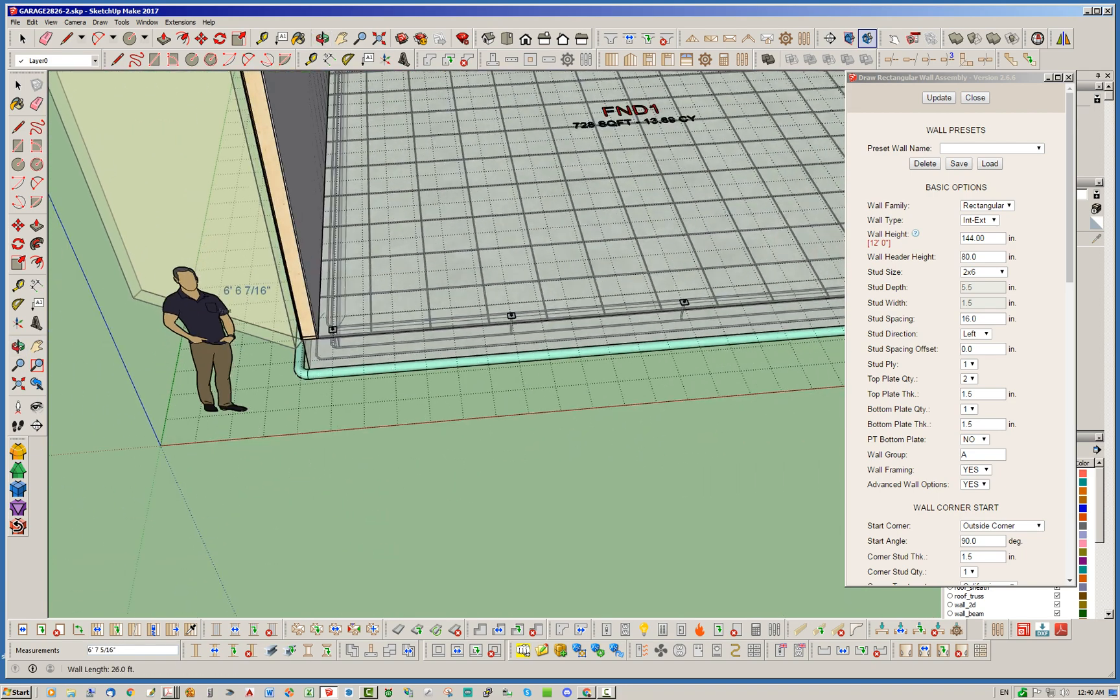
scroll(689, 419, "up", 8)
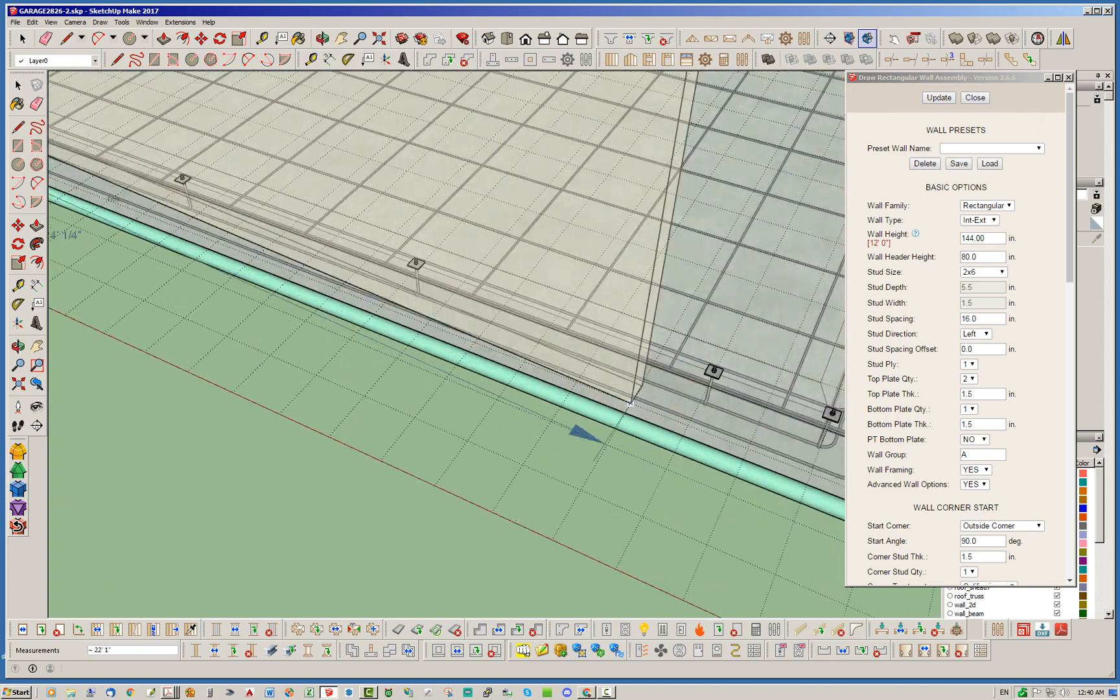
scroll(691, 418, "up", 5)
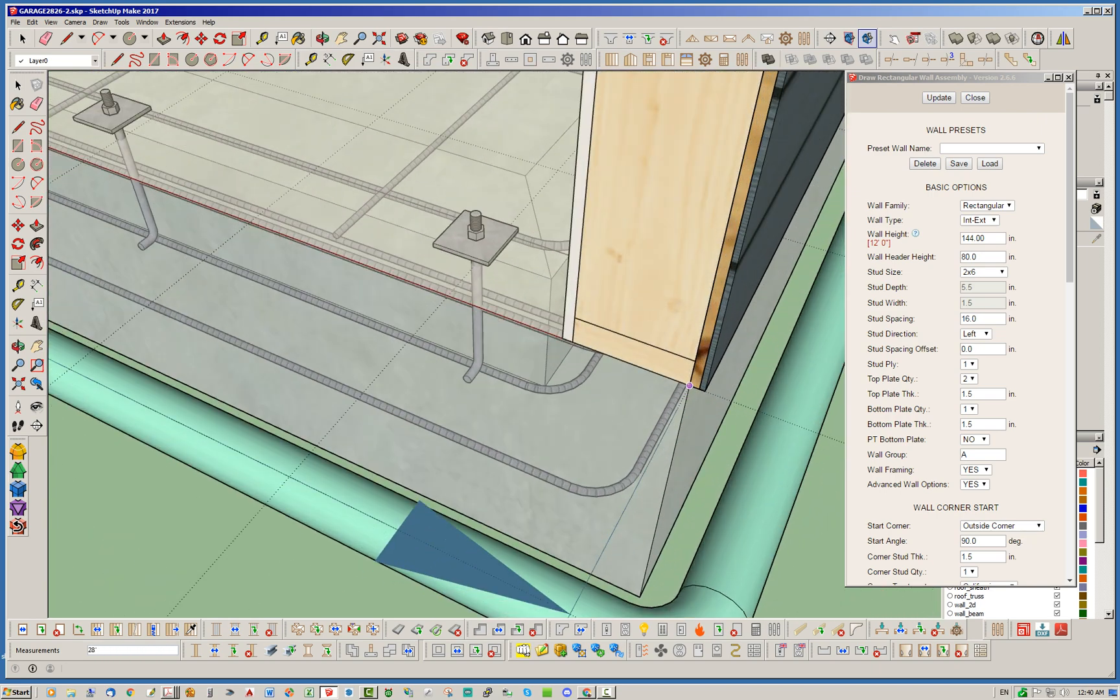
left_click(689, 386)
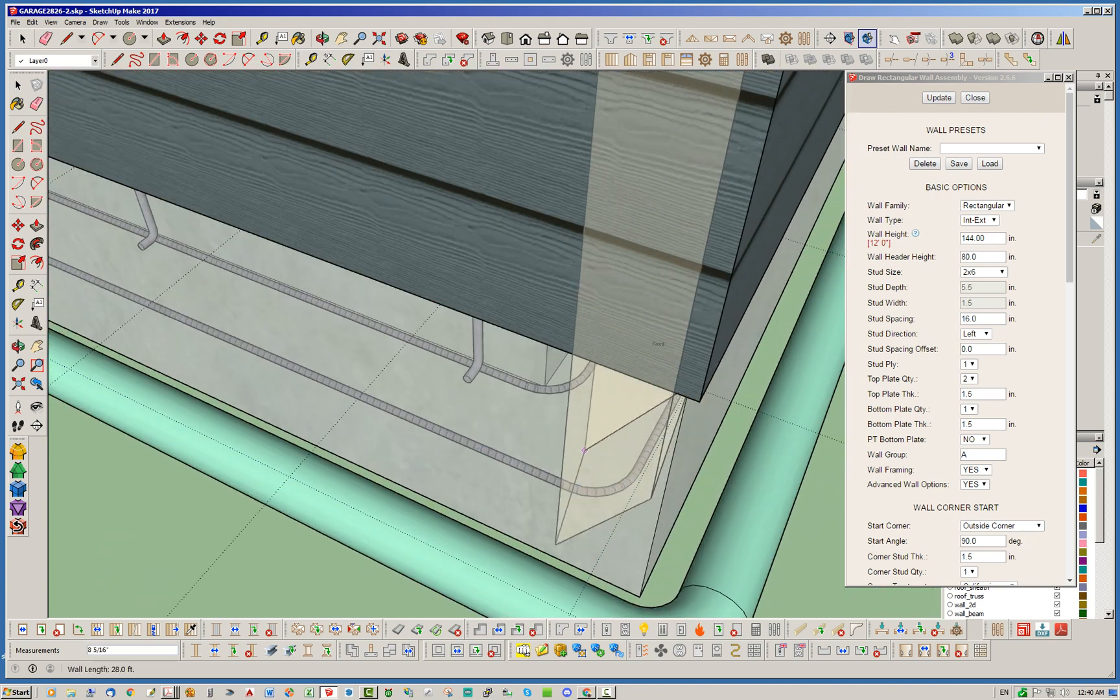
scroll(499, 361, "down", 2)
scroll(499, 361, "down", 6)
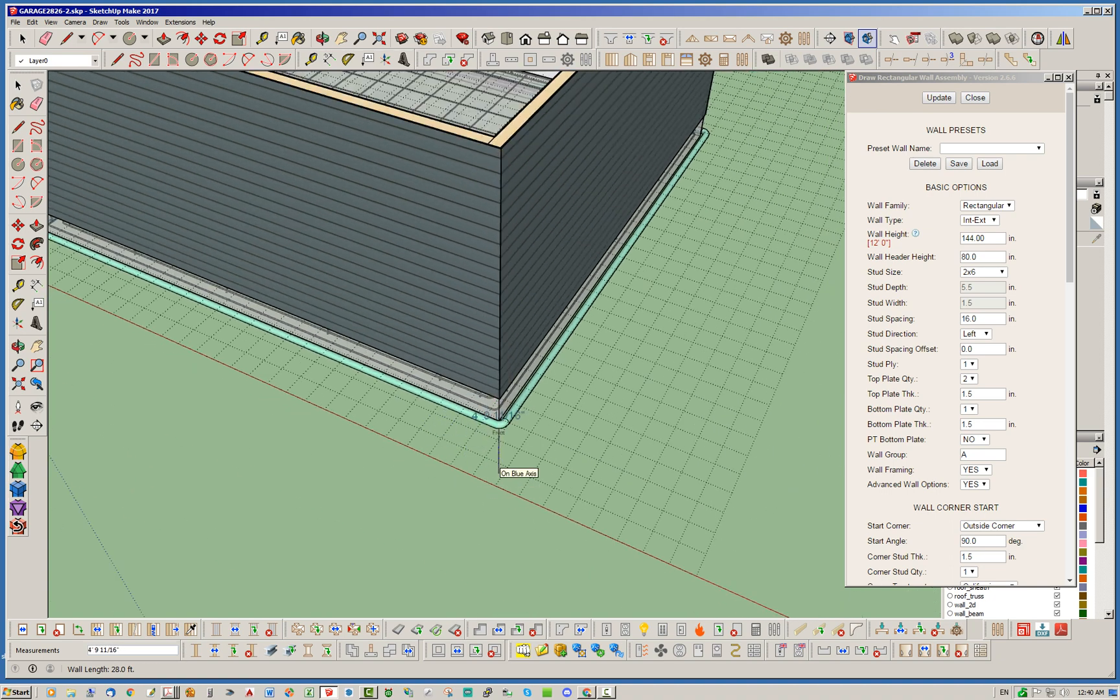
key("space")
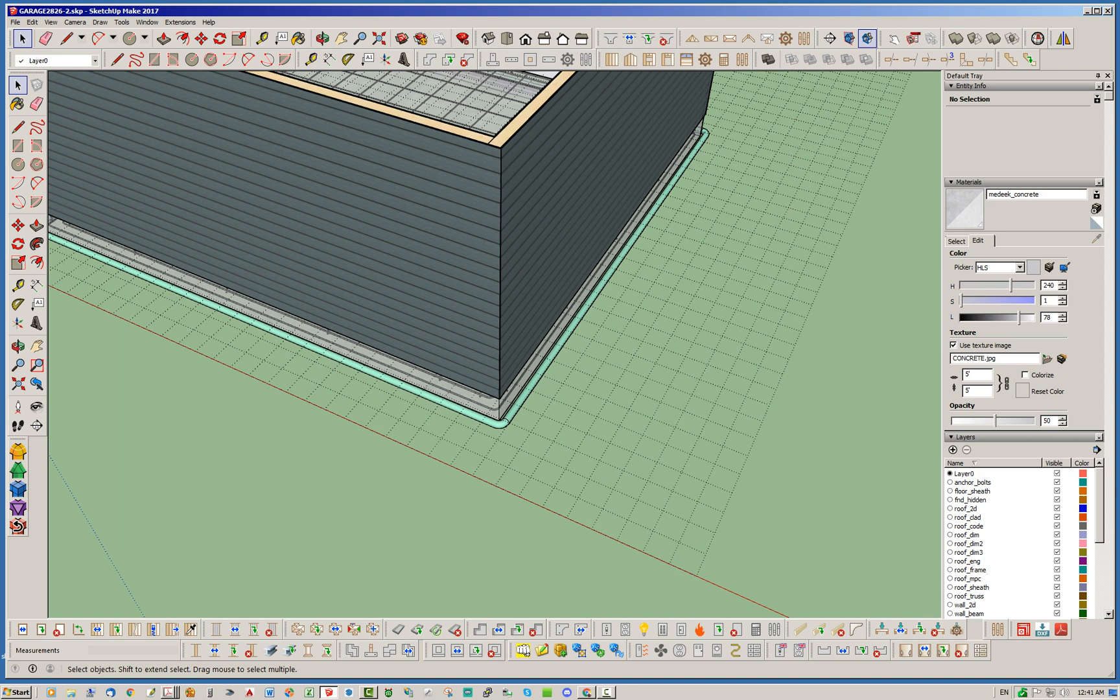
Hide the wall_clad and wall_gypsum layers on the garage walls
mouse_move(1099, 505)
left_mouse_down()
mouse_move(1099, 588)
mouse_move(1099, 513)
left_mouse_up()
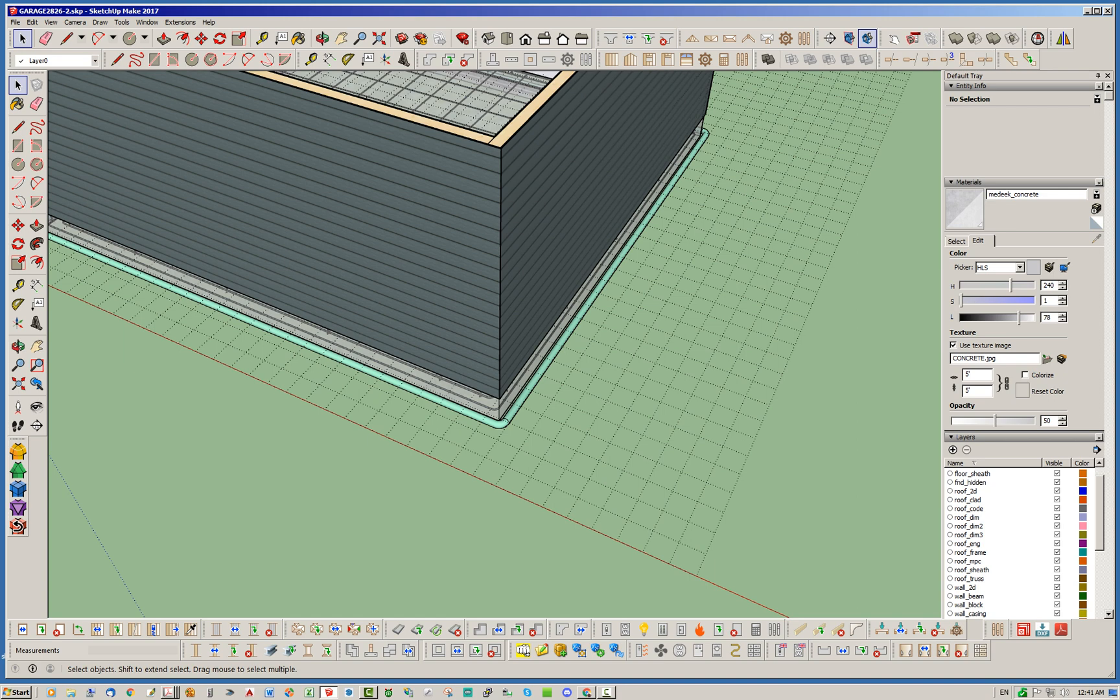
scroll(1021, 543, "down", 3)
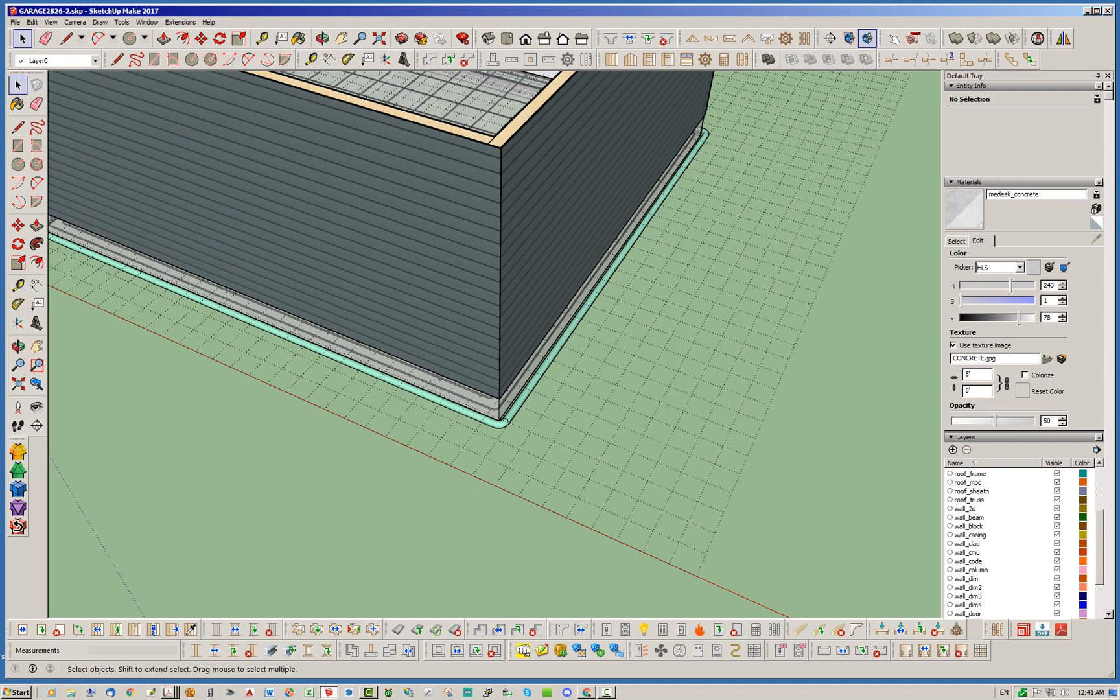
left_click(1057, 544)
middle_click_drag(480, 363, 522, 346)
scroll(588, 367, "down", 4)
scroll(532, 259, "up", 1)
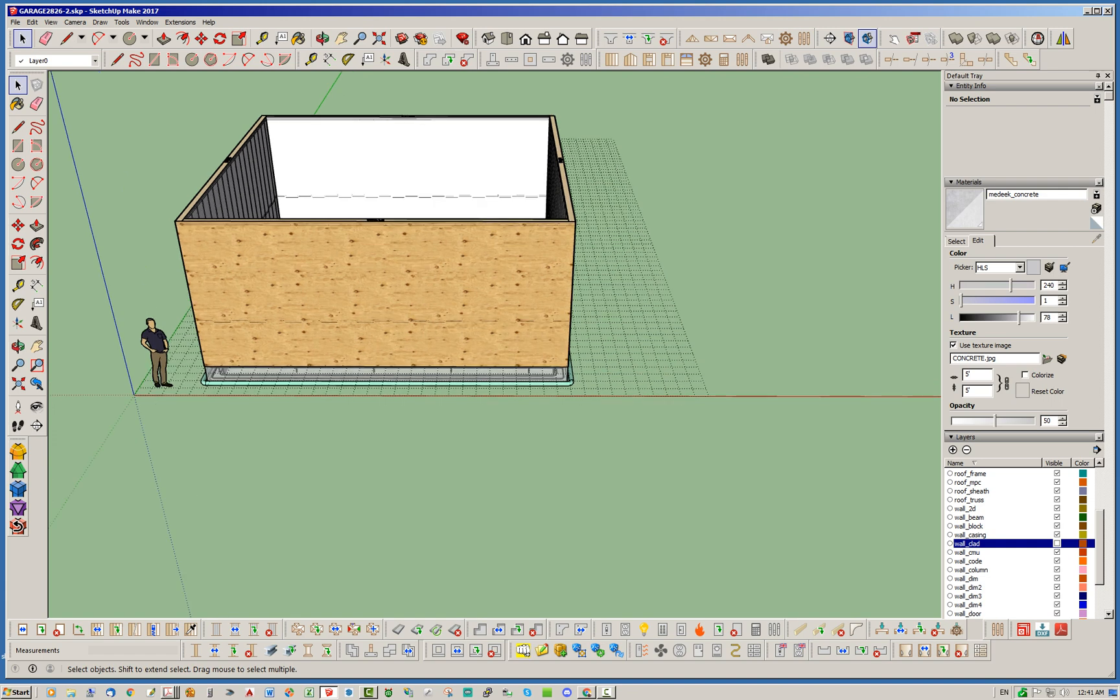
scroll(1021, 544, "down", 3)
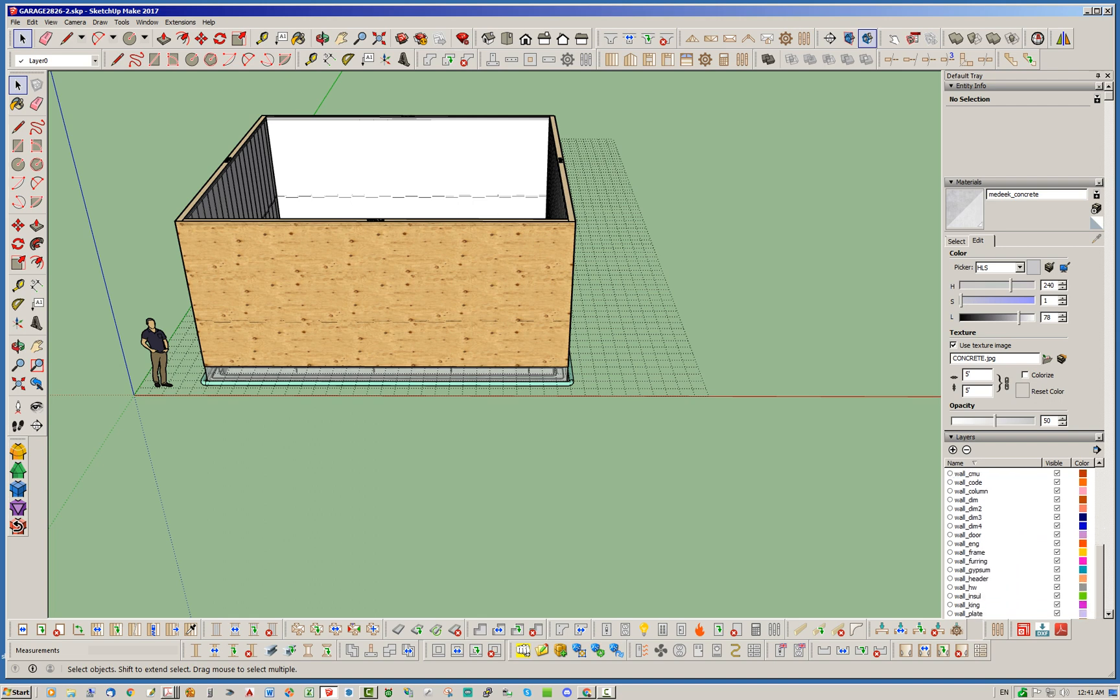
left_click(1056, 569)
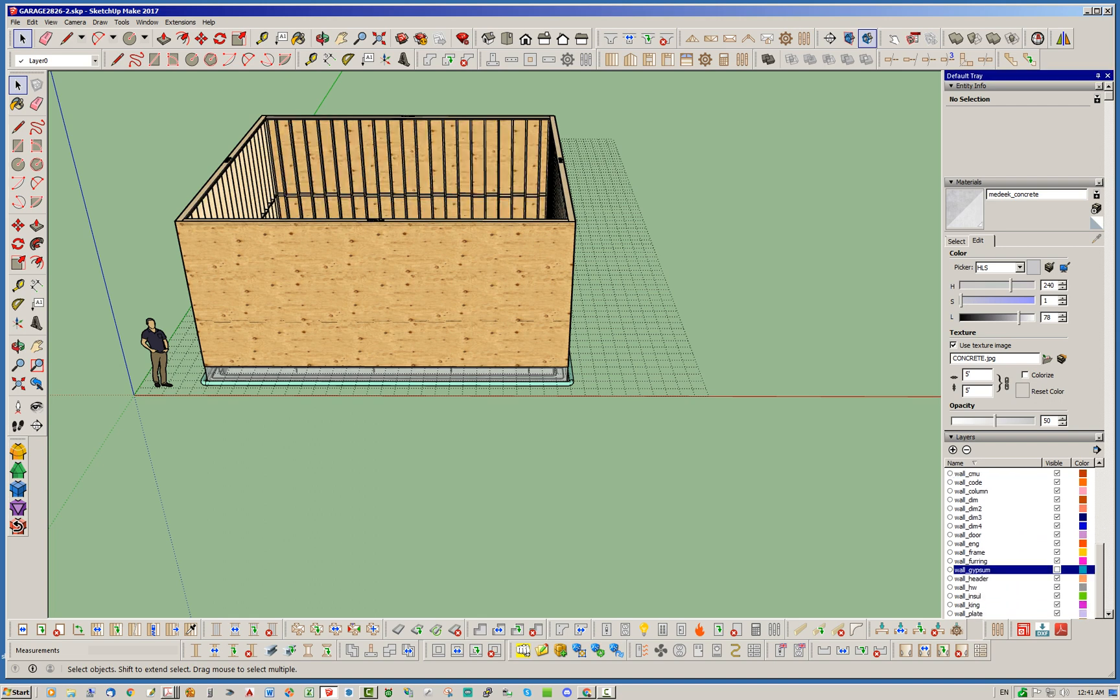
scroll(1020, 544, "down", 1)
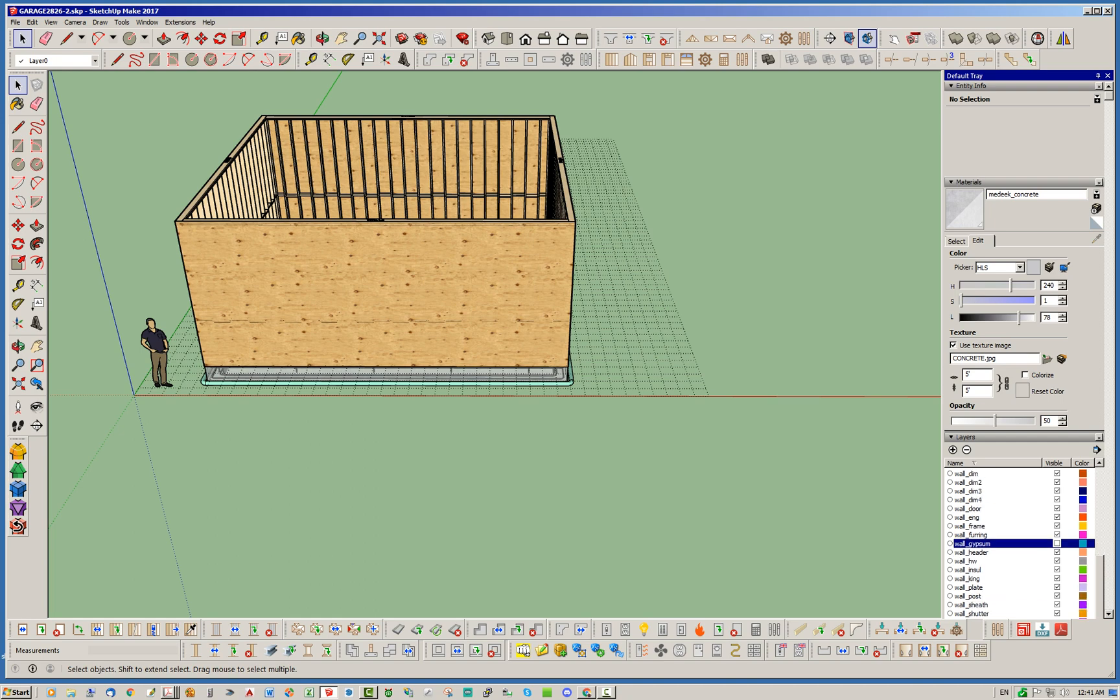
Hide the wall_sheath layer to expose the wall framing, and inspect the framing from several angles
left_click(1057, 605)
middle_click_drag(421, 337, 442, 324)
scroll(195, 223, "up", 2)
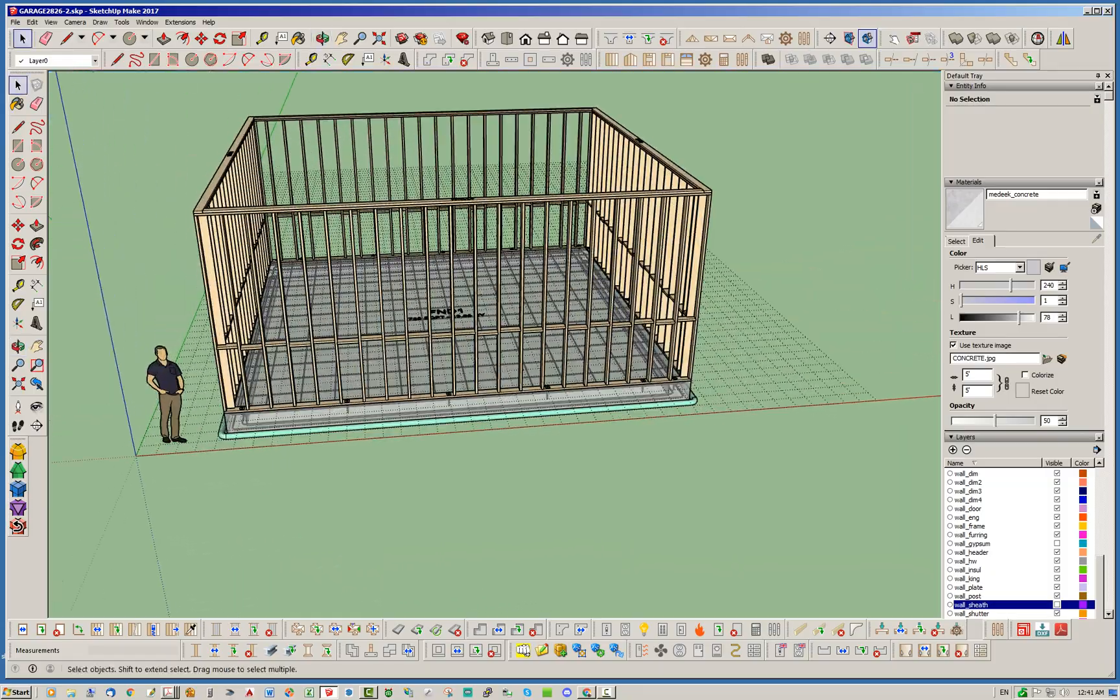
middle_click_drag(246, 279, 285, 317)
middle_click_drag(791, 356, 677, 490)
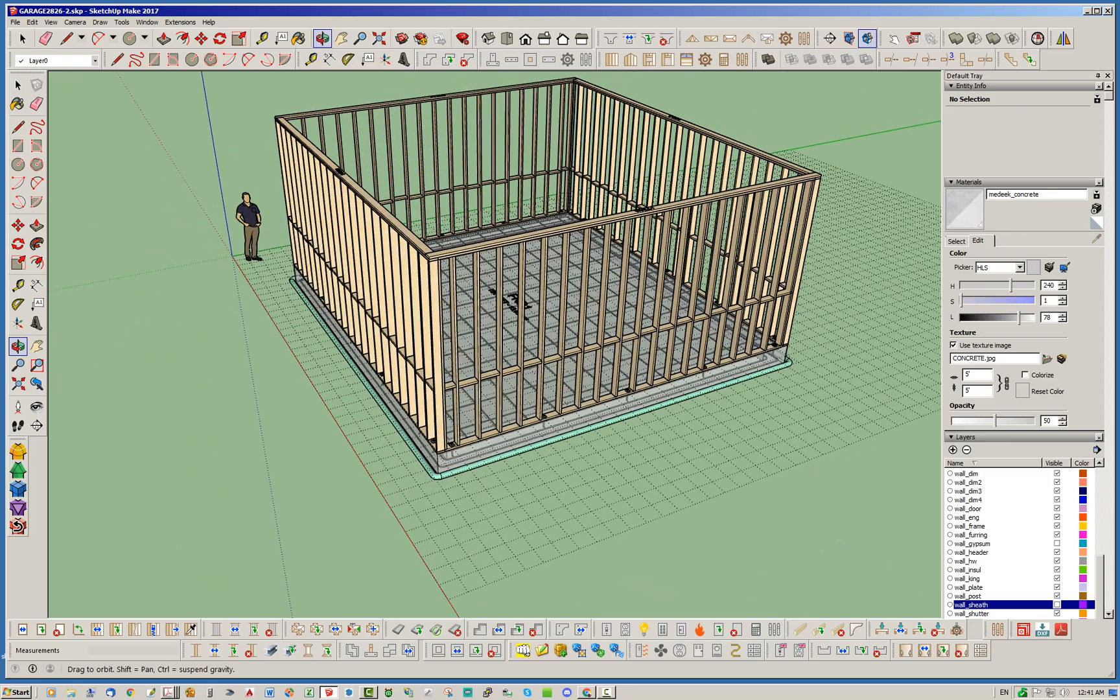
scroll(504, 331, "up", 4)
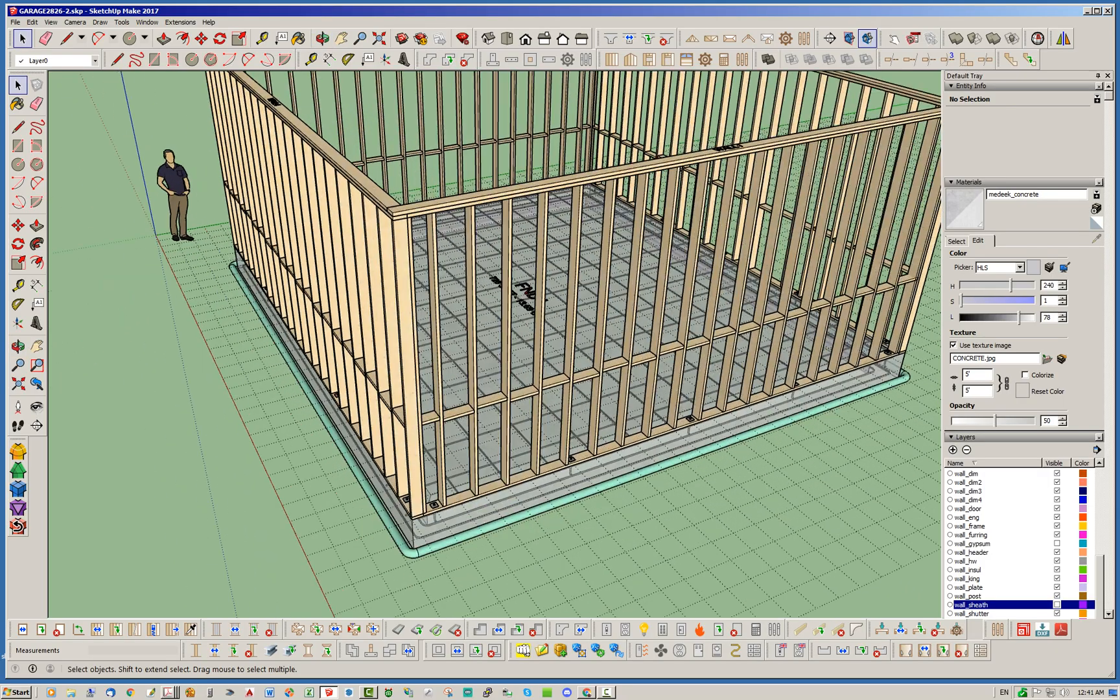
middle_click_drag(504, 332, 609, 414)
scroll(644, 416, "down", 3)
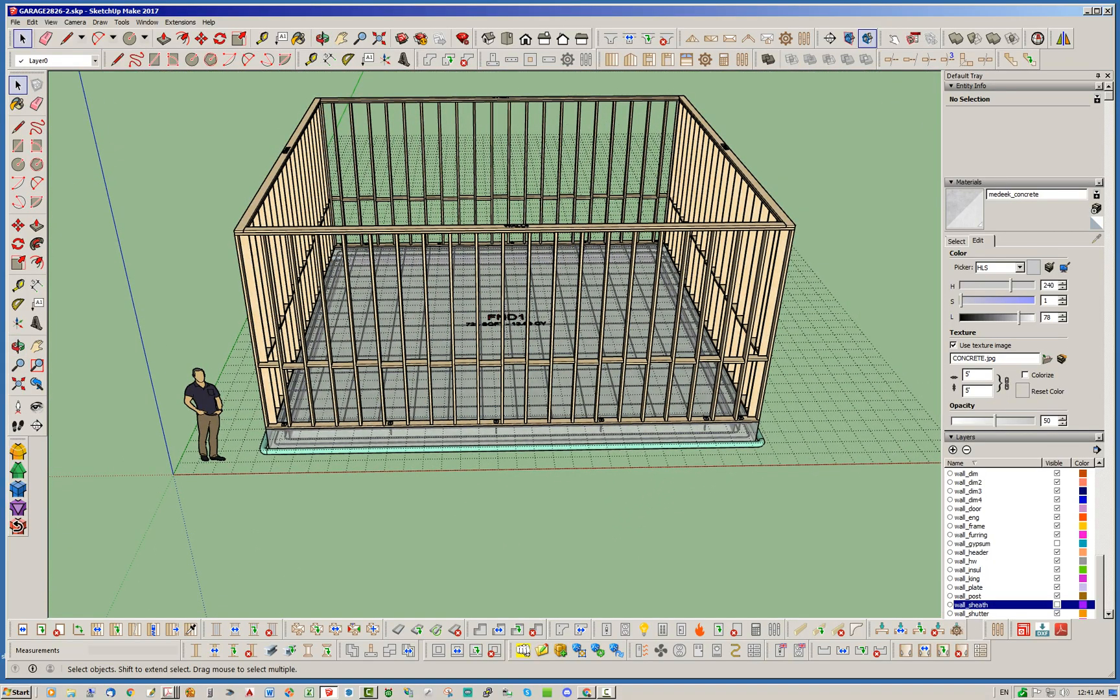
mouse_move(1119, 81)
left_mouse_down()
mouse_move(565, 57)
mouse_move(540, 39)
mouse_move(898, 86)
mouse_move(1119, 97)
left_mouse_up()
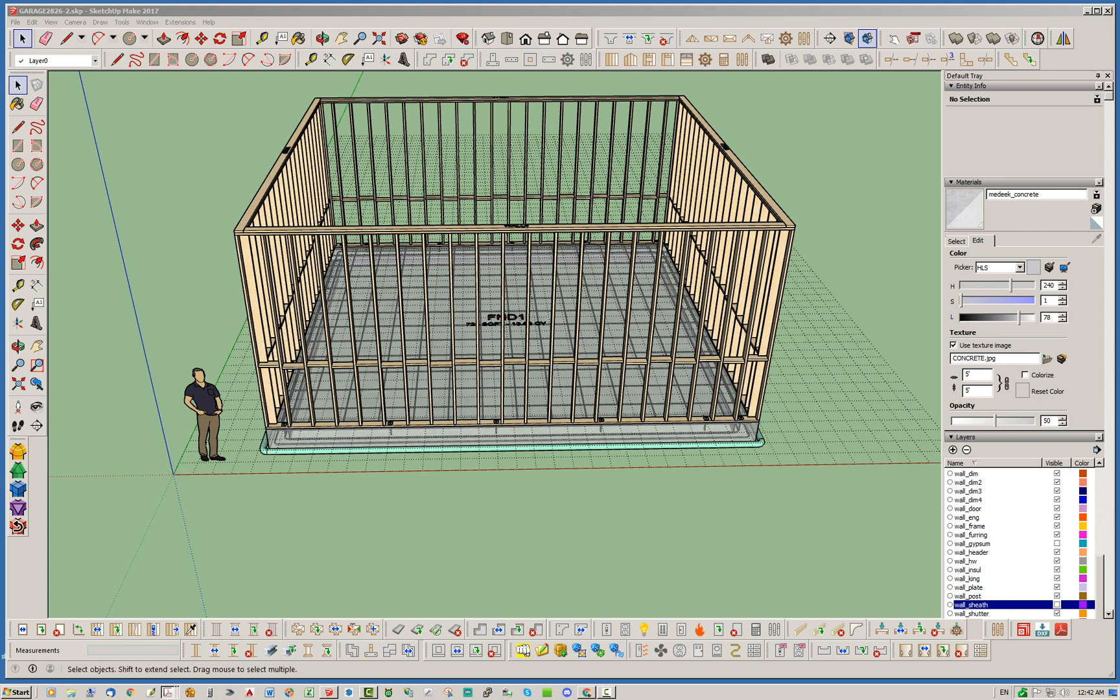
Edit the front wall assembly to have 2 blocking rows with a row spacing of 48 in
left_click(428, 345)
right_click(428, 345)
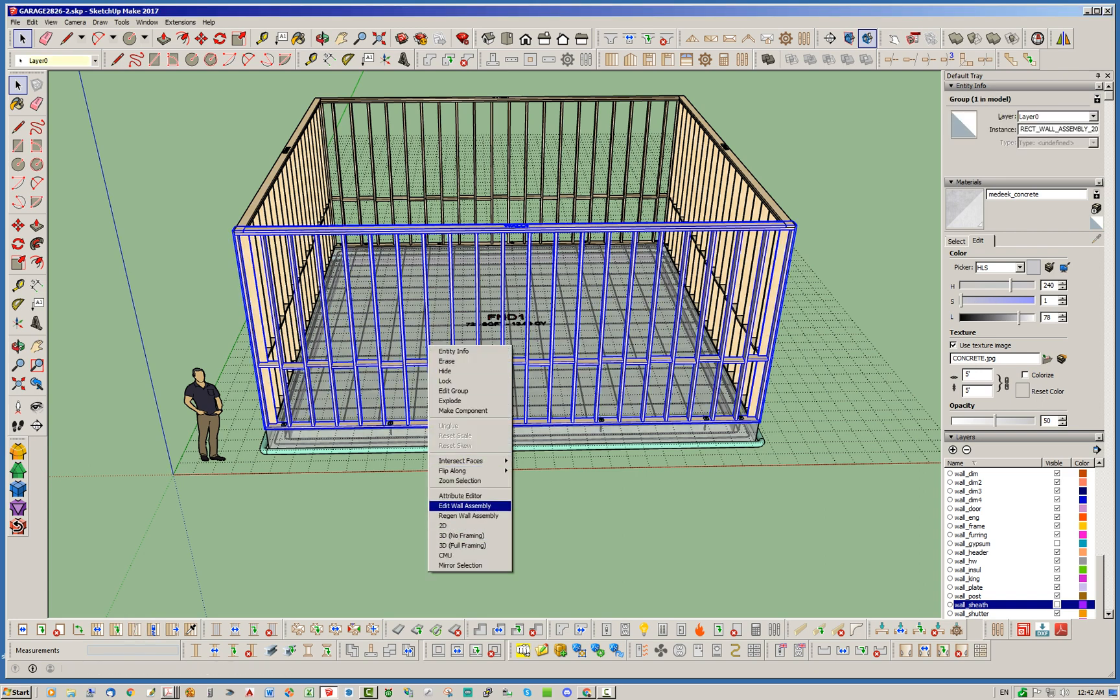
left_click(464, 506)
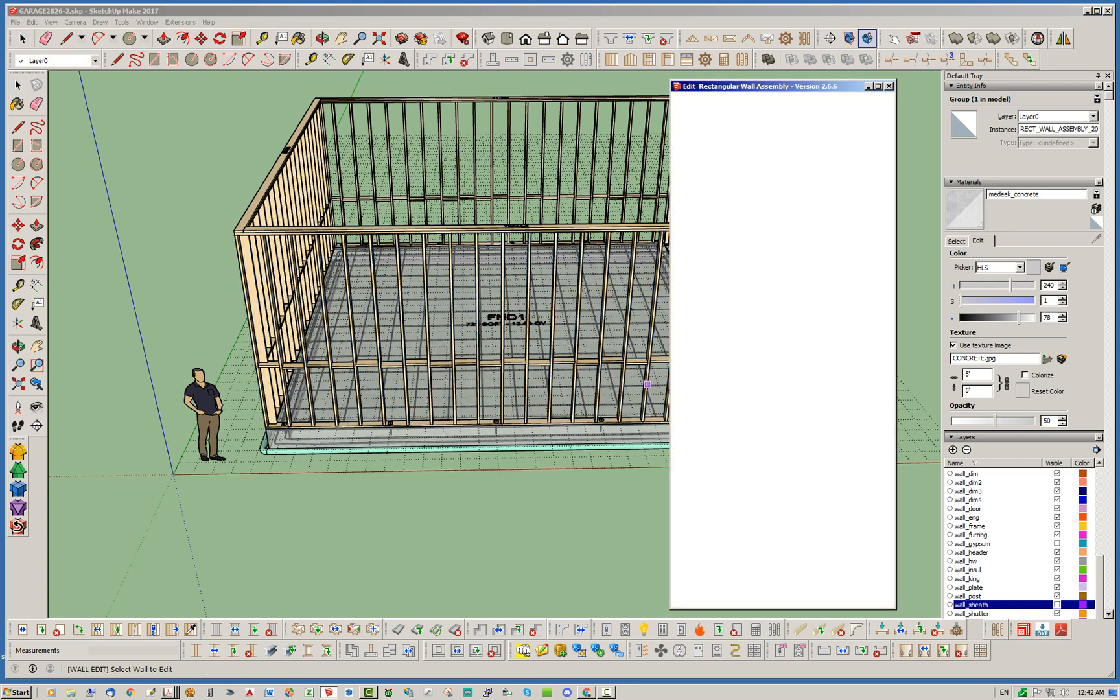
scroll(778, 350, "down", 15)
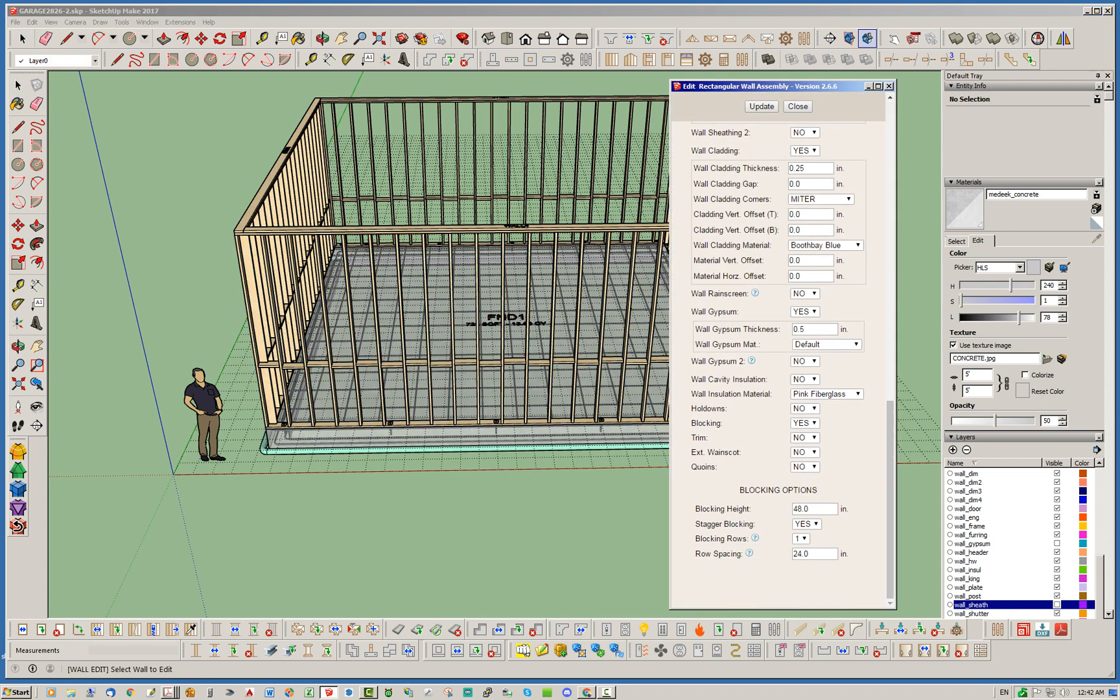
double_click(801, 554)
type("48")
left_click(801, 538)
left_click(800, 560)
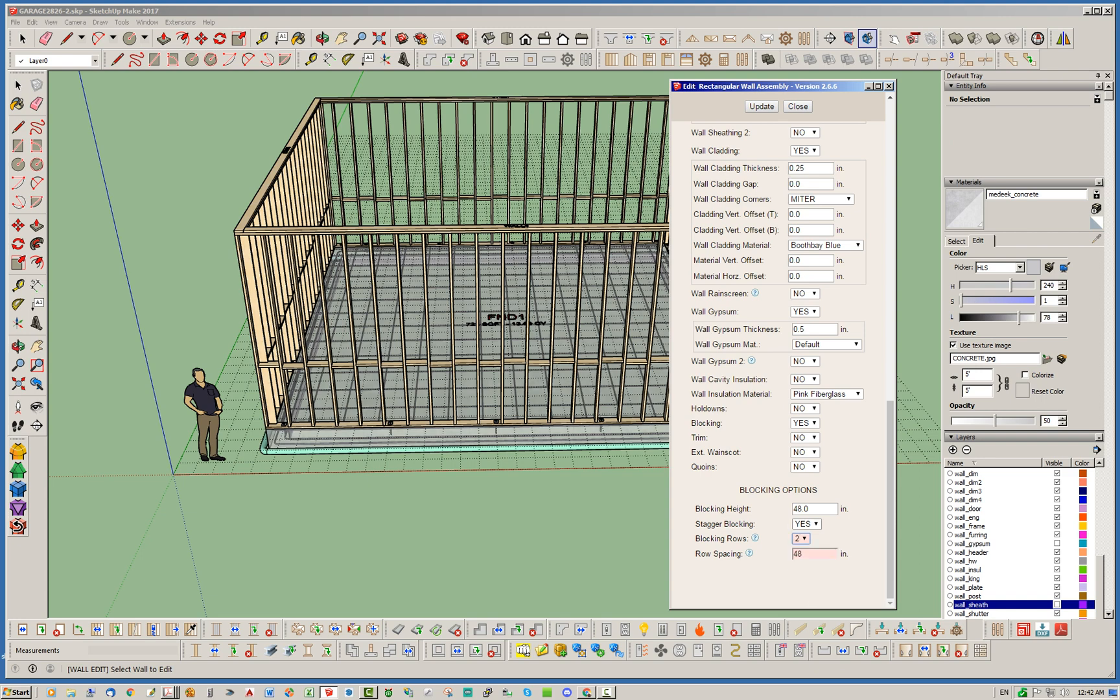
left_click(762, 106)
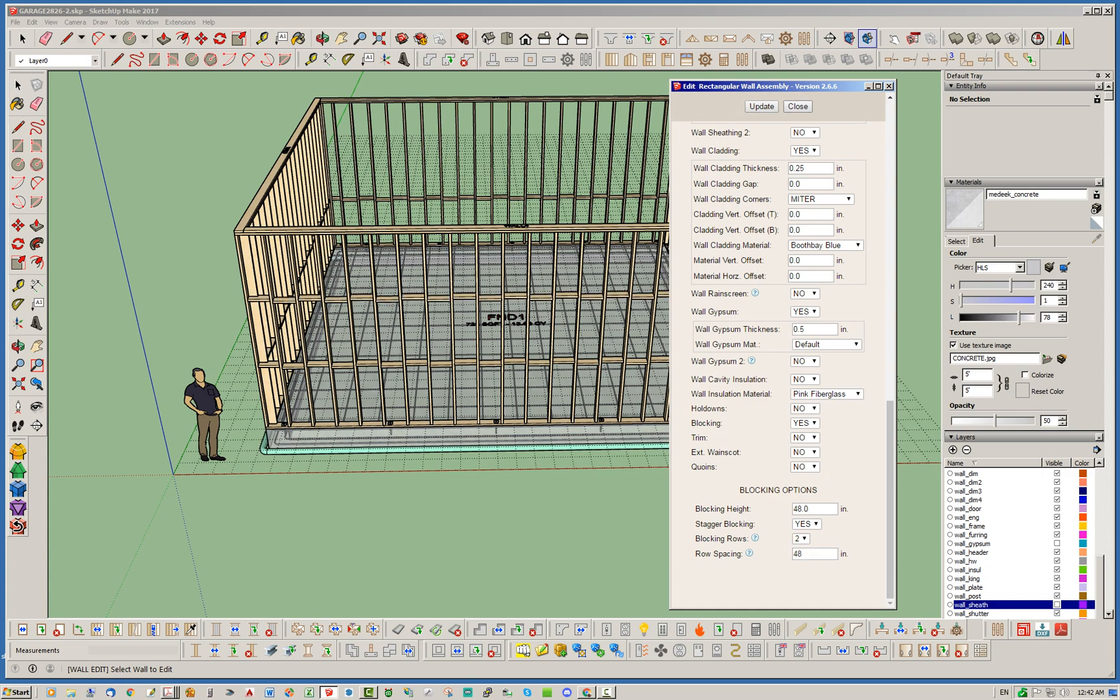
left_click(798, 106)
Start copying wall properties from the front wall, with only Blocking Rows and Row Spacing marked for transfer
middle_click_drag(742, 465, 563, 522)
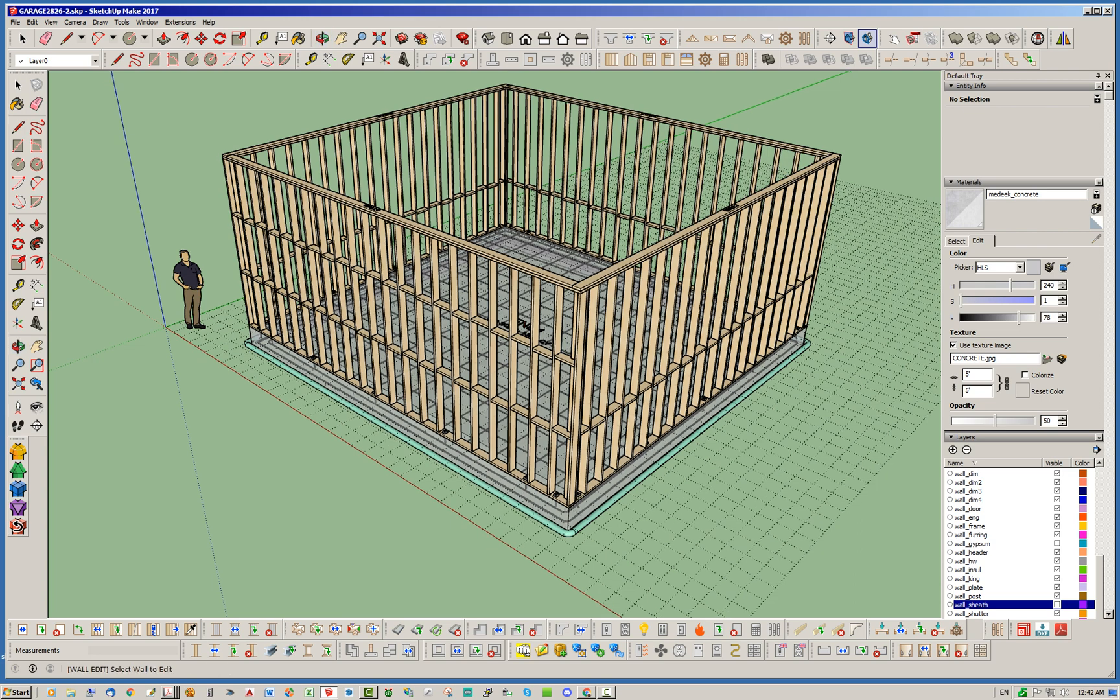
scroll(519, 389, "down", 3)
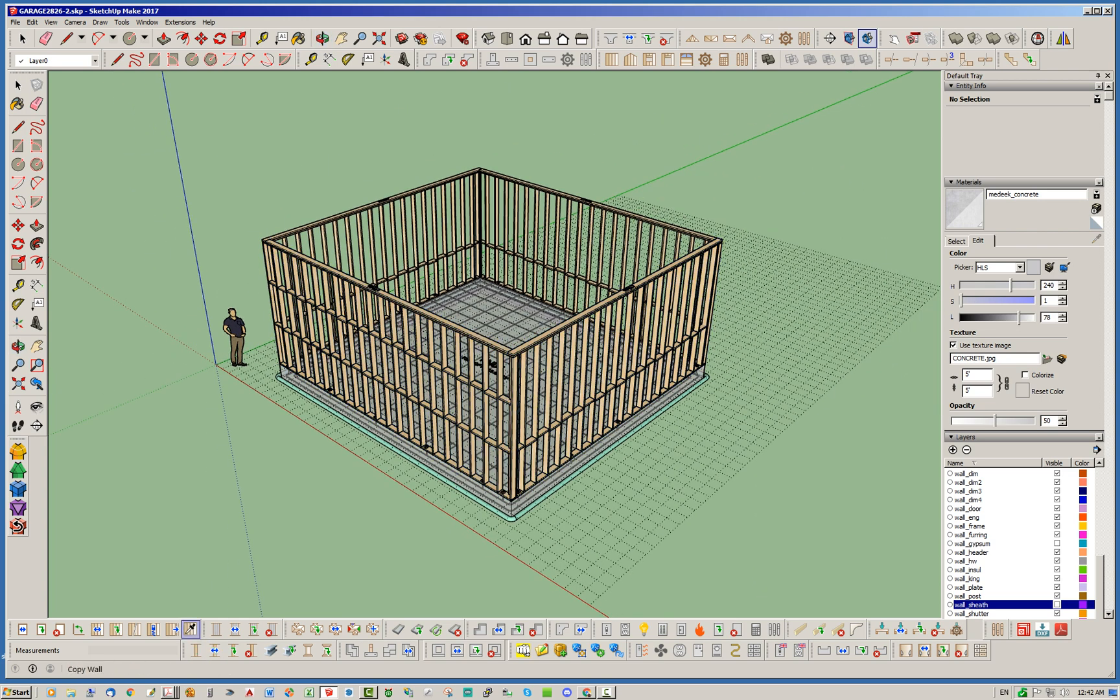
left_click(190, 629)
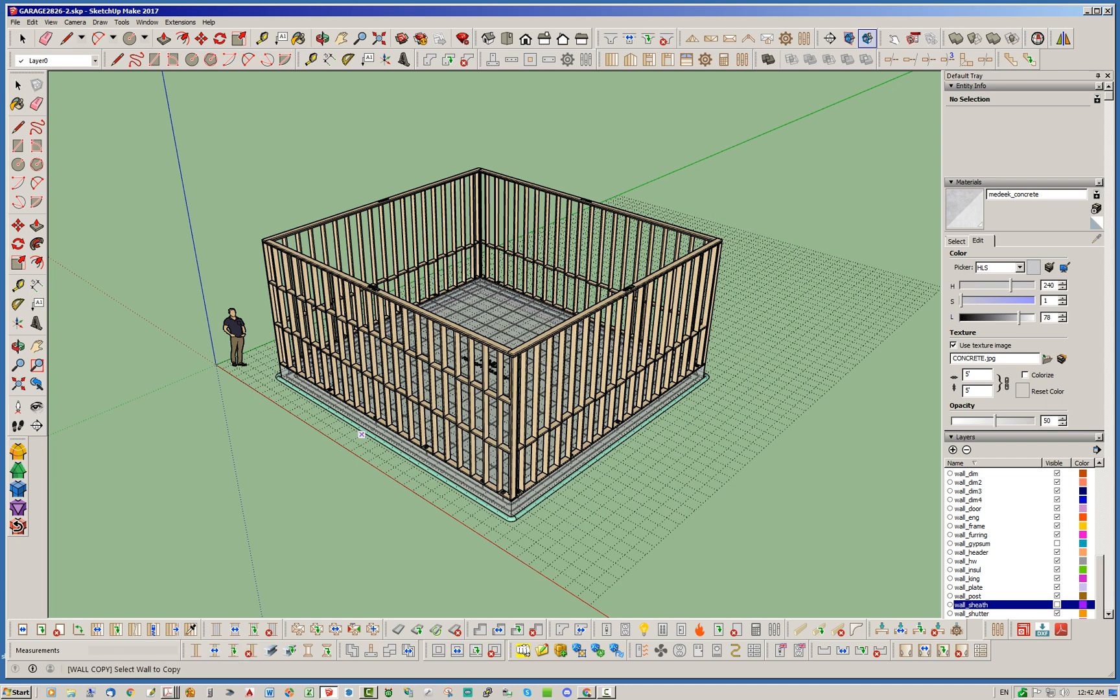
left_click(466, 332)
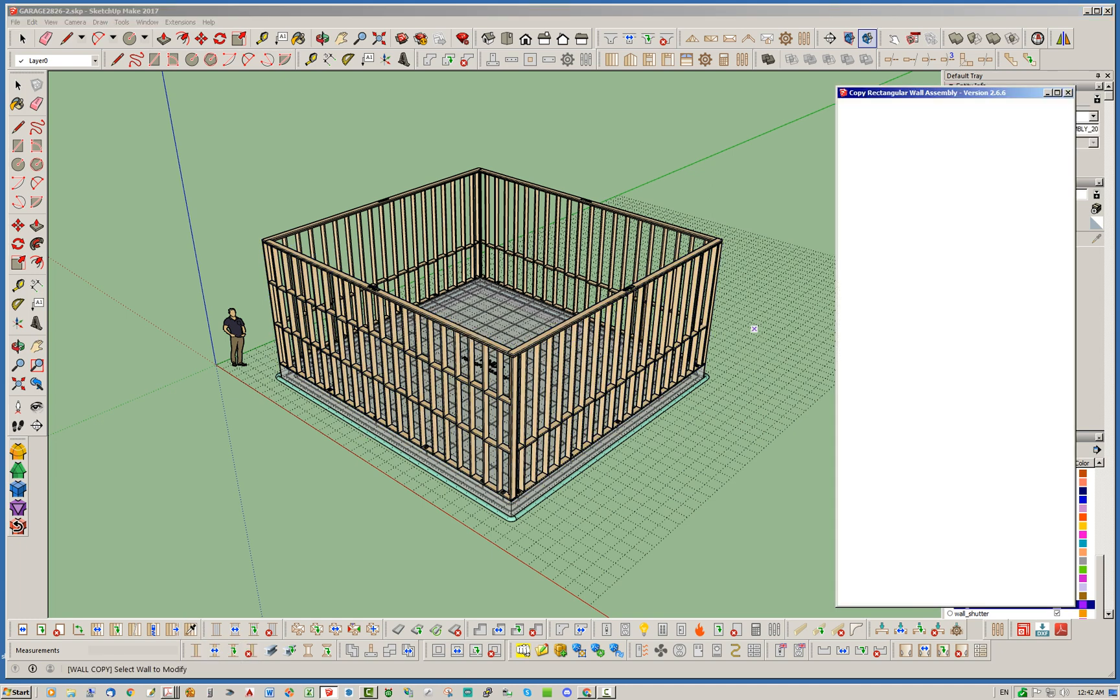
scroll(753, 328, "down", 10)
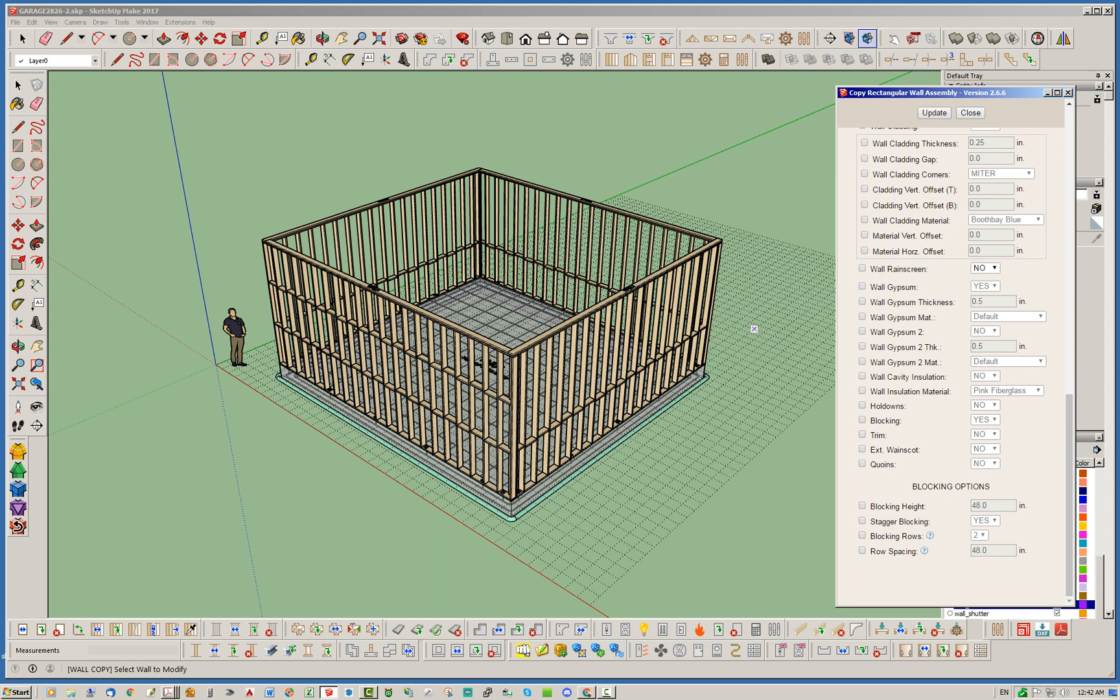
left_click(862, 550)
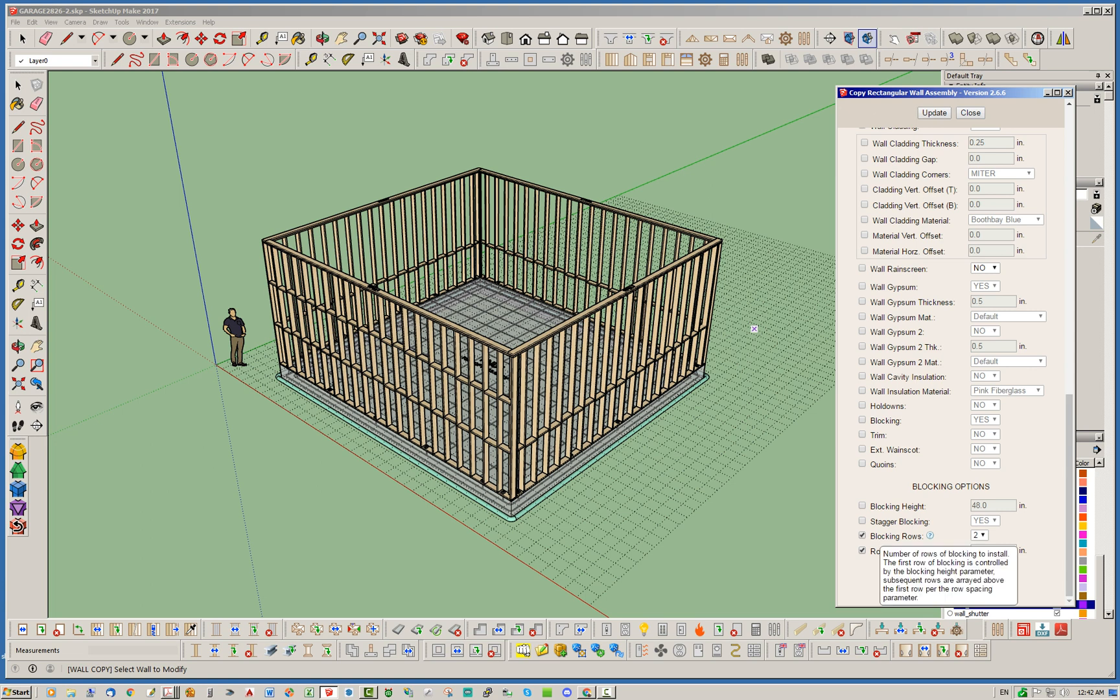
Apply the copied blocking rows and row spacing to the right, back and left walls, and end the wall copy
left_click(626, 288)
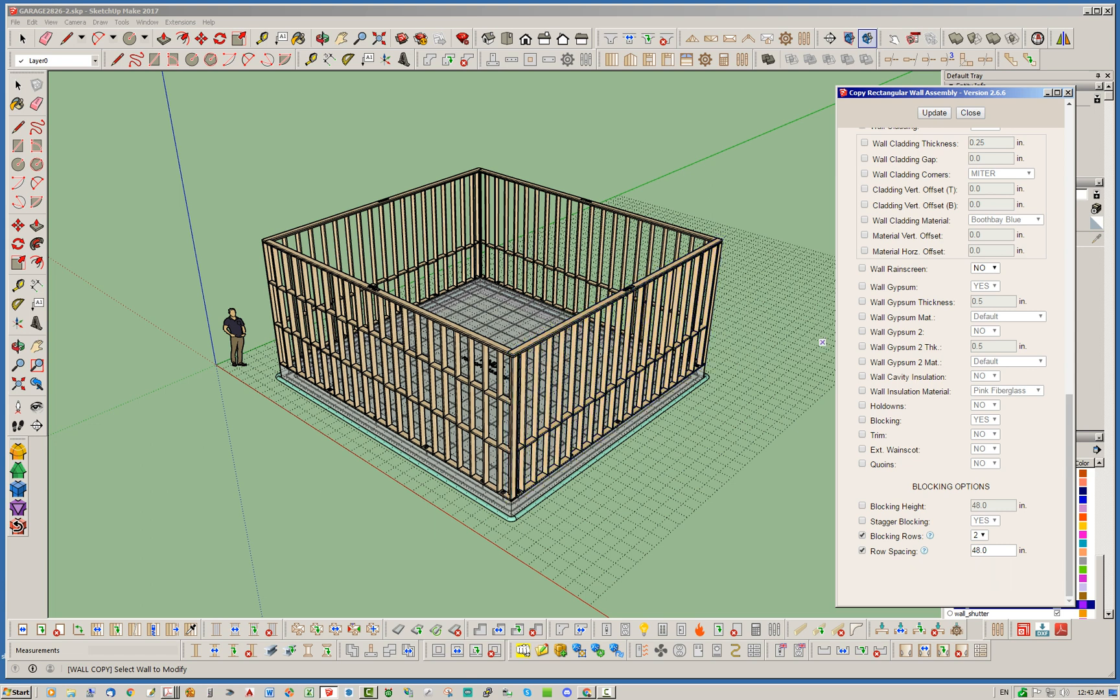
left_click(612, 302)
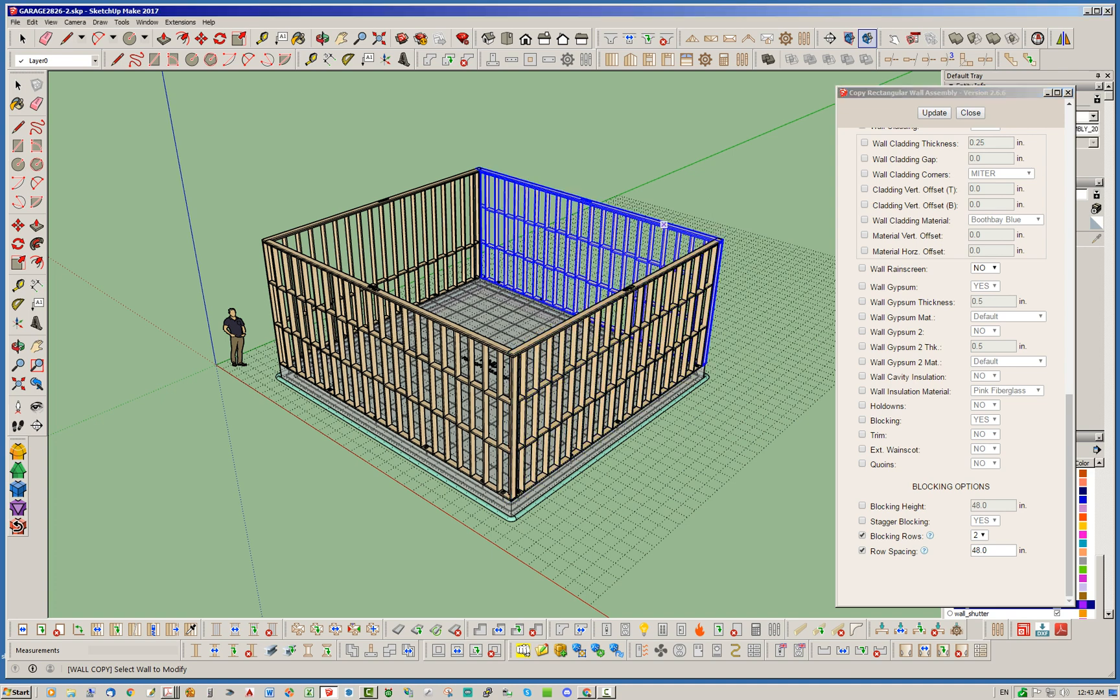
left_click(424, 209)
middle_click_drag(718, 375, 604, 368)
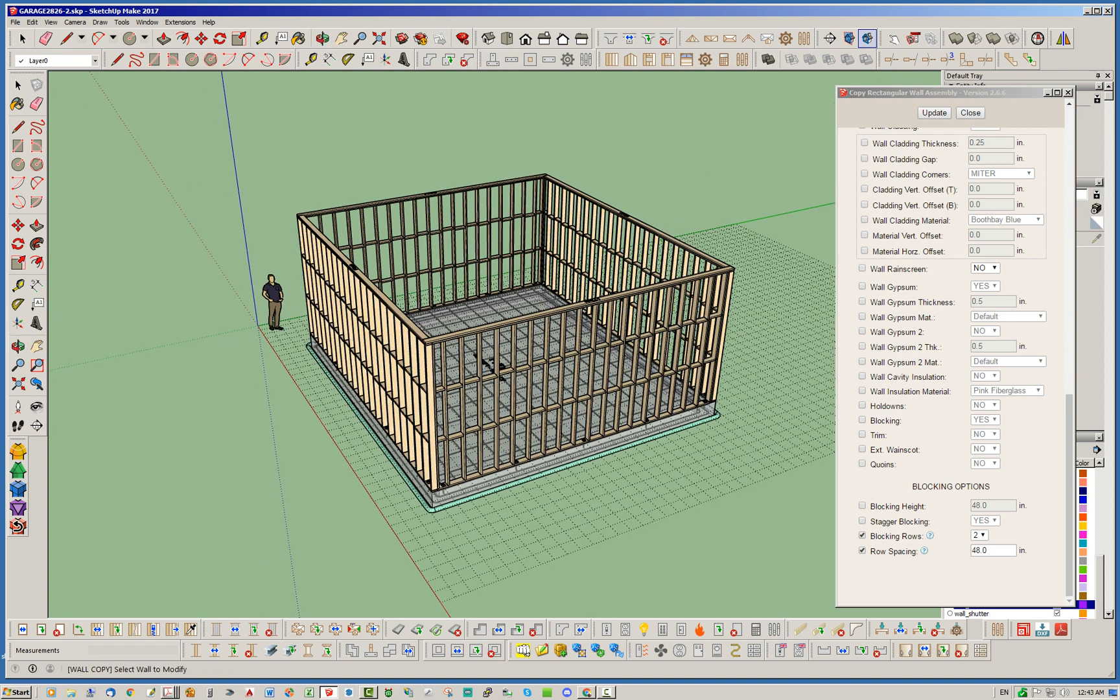
key("space")
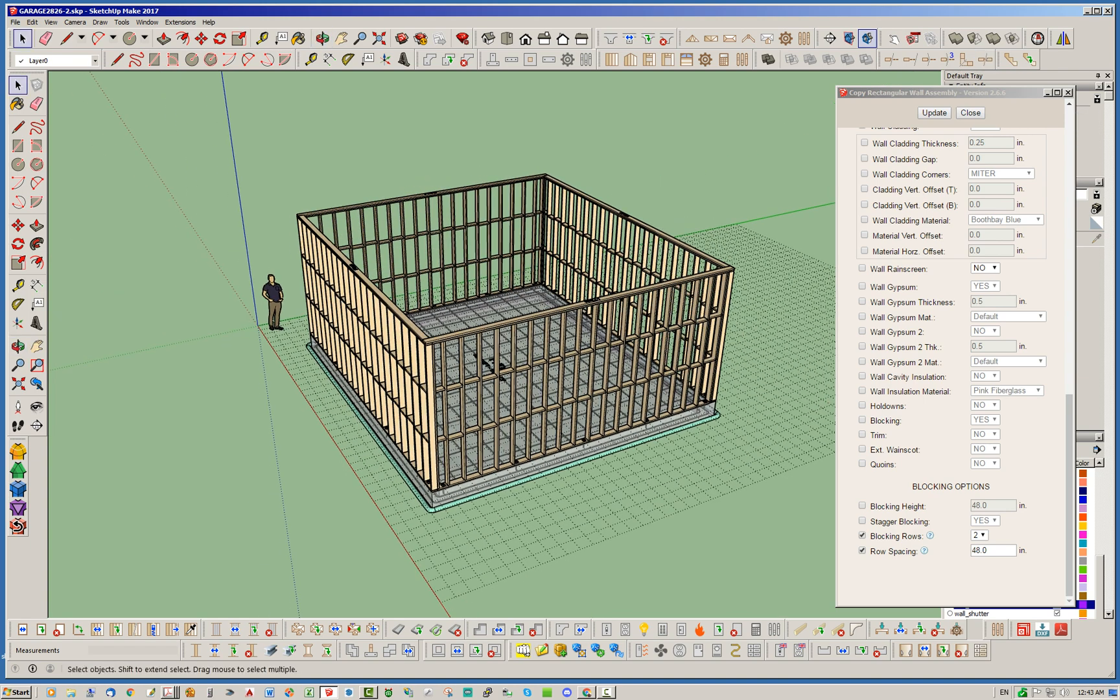
left_click(970, 113)
Unhide all hidden geometry in the model, with the left side wall in close view
middle_click_drag(453, 383, 710, 415)
middle_click_drag(551, 363, 796, 383)
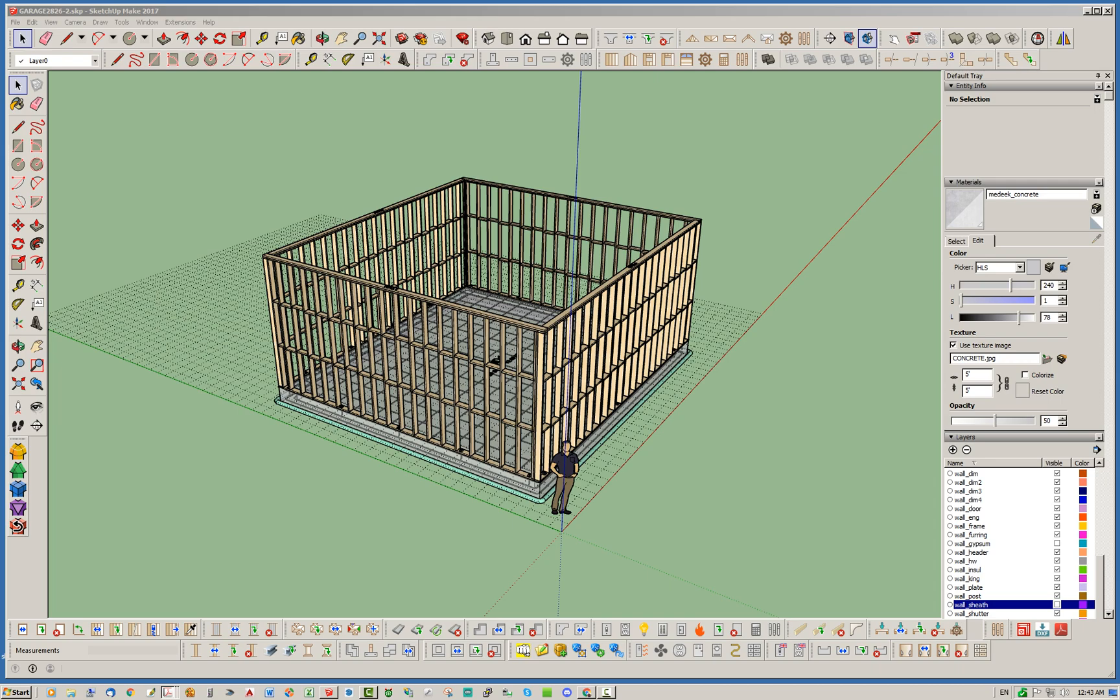
mouse_move(414, 363)
middle_mouse_down()
mouse_move(544, 392)
mouse_move(666, 402)
middle_mouse_up()
middle_click_drag(790, 396, 603, 387)
scroll(603, 387, "up", 3)
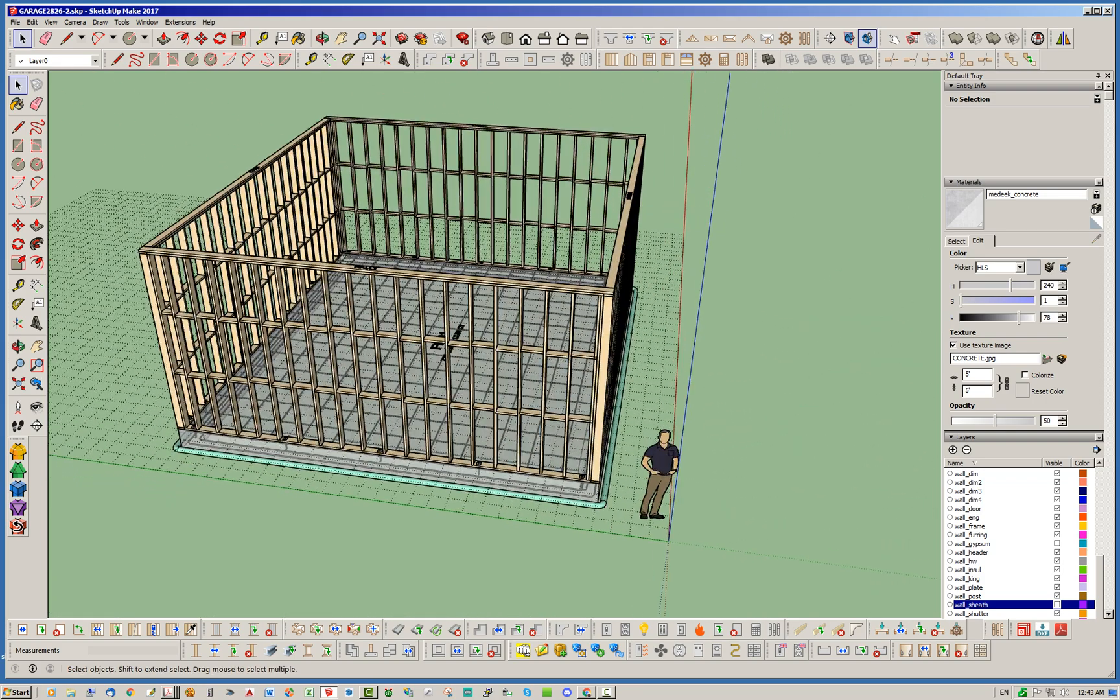
scroll(480, 509, "up", 2)
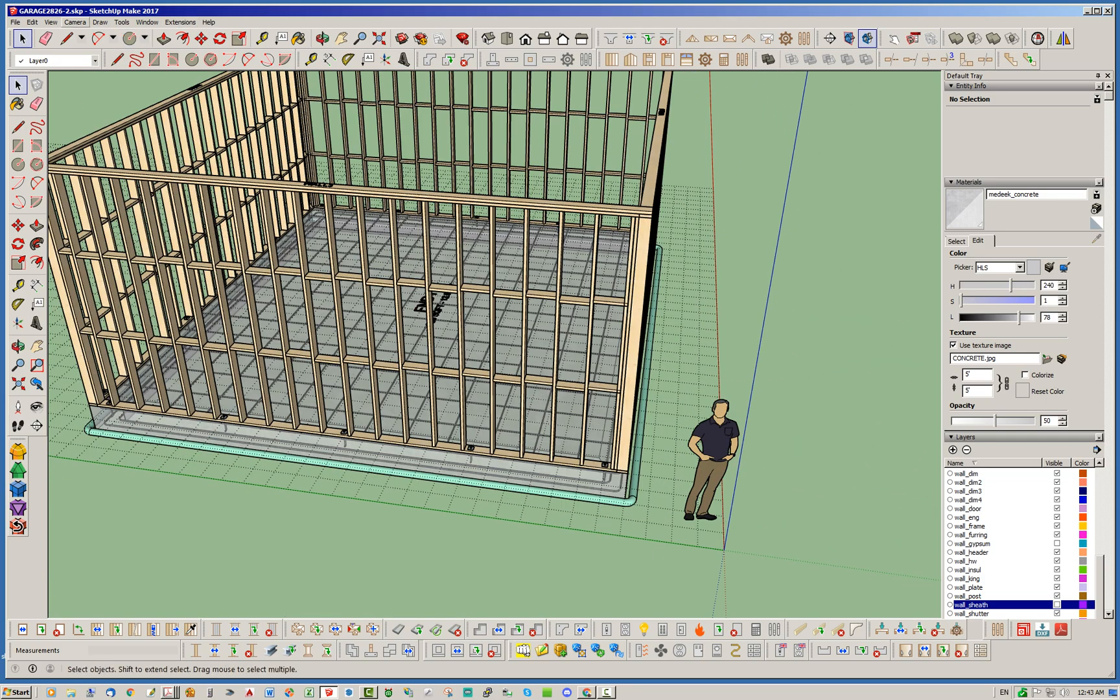
left_click(51, 22)
mouse_move(32, 22)
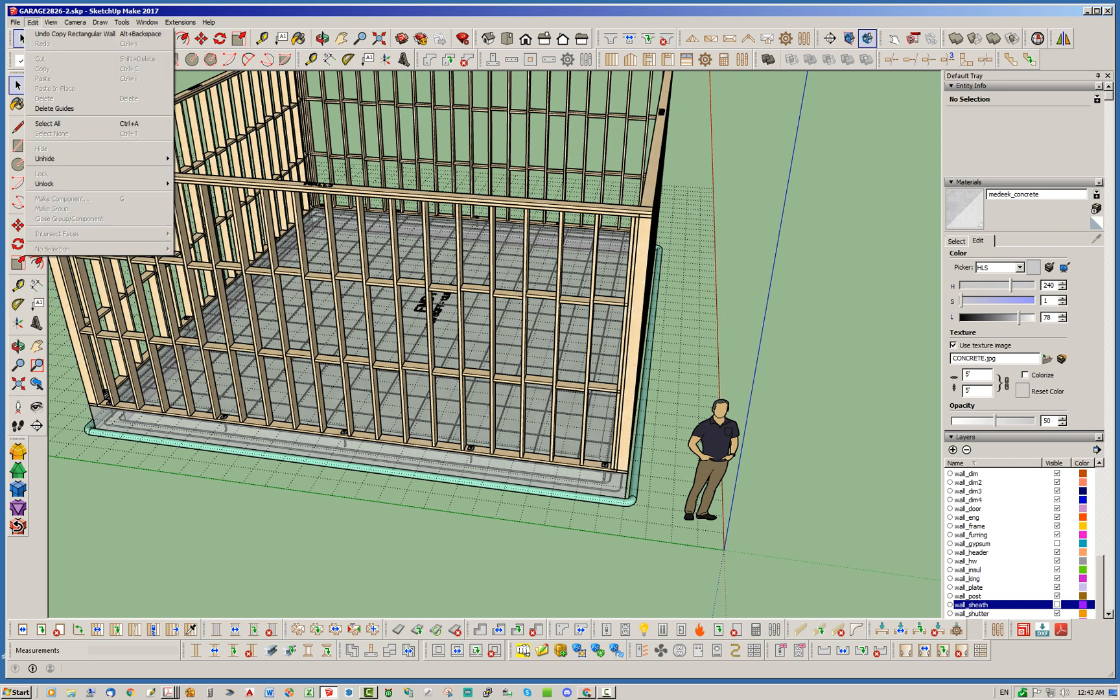
mouse_move(65, 158)
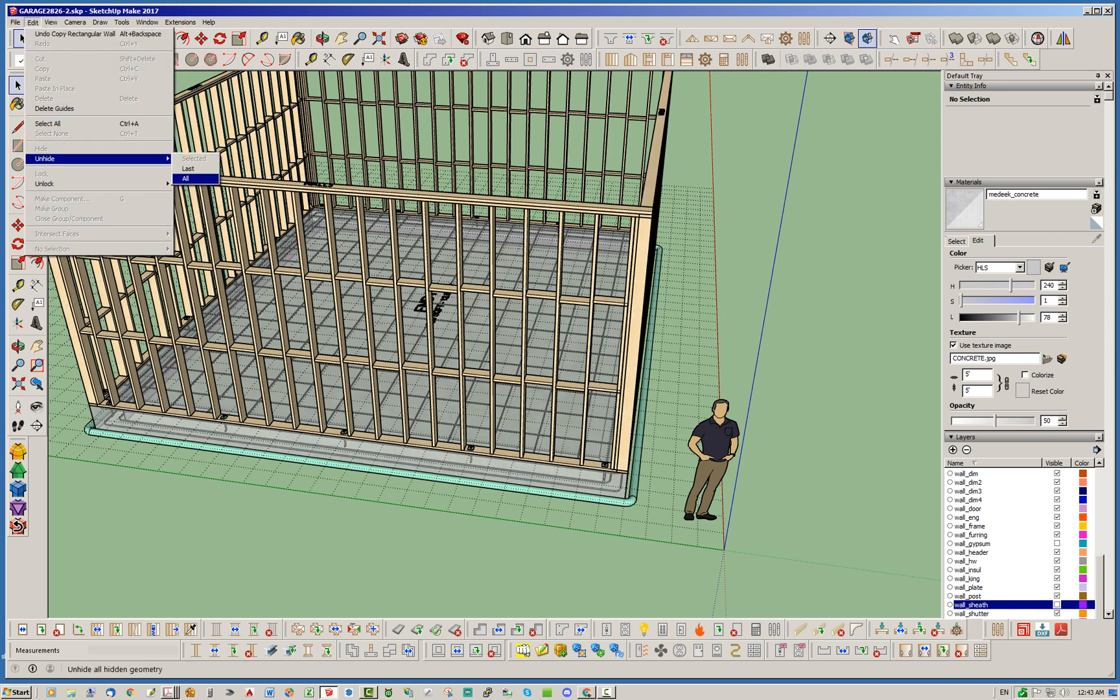
left_click(192, 180)
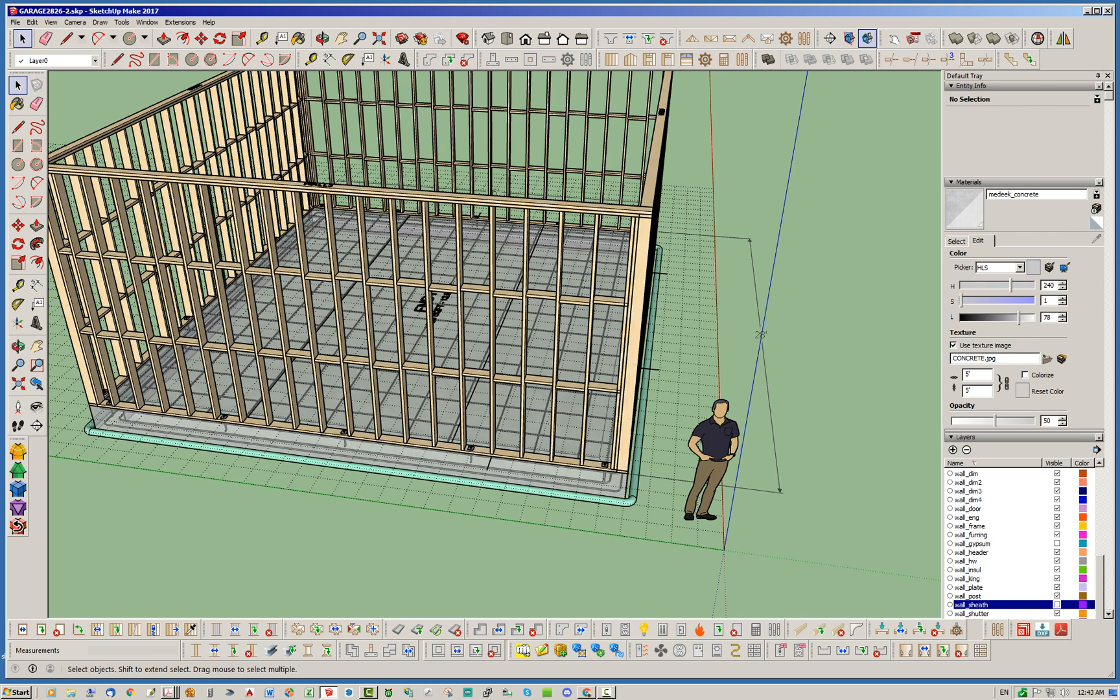
Consult GARAGE2826-2_FLOORPLANS.pdf in Adobe Acrobat for the side door's size and location, and return to SketchUp
left_click(168, 693)
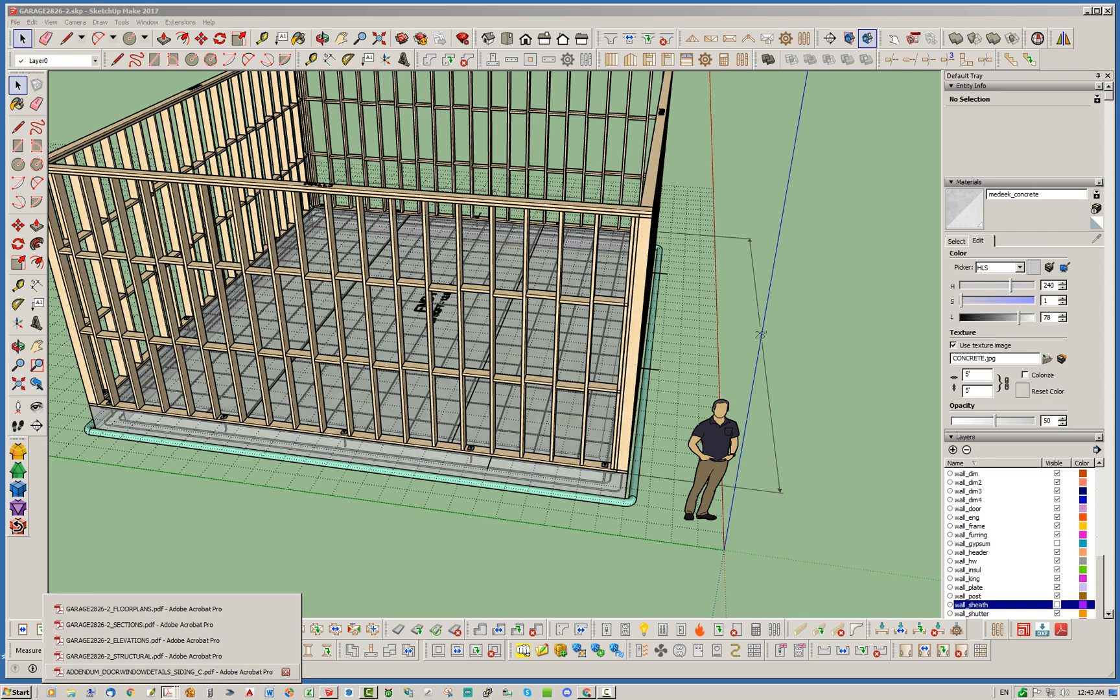
left_click(143, 609)
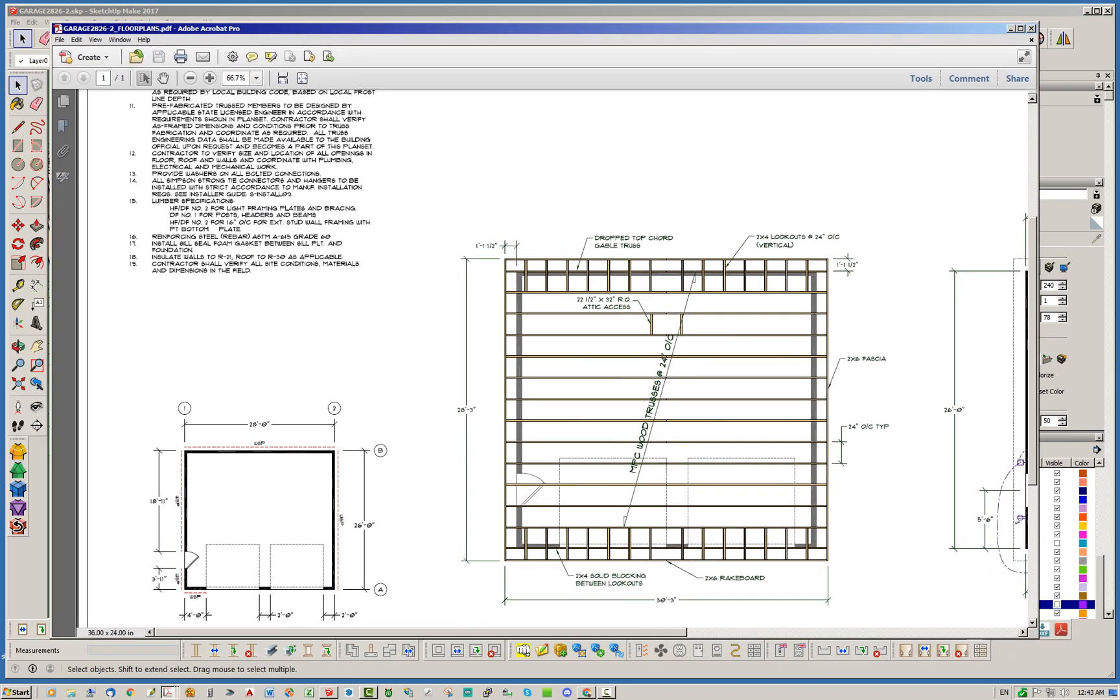
scroll(552, 361, "right", 5)
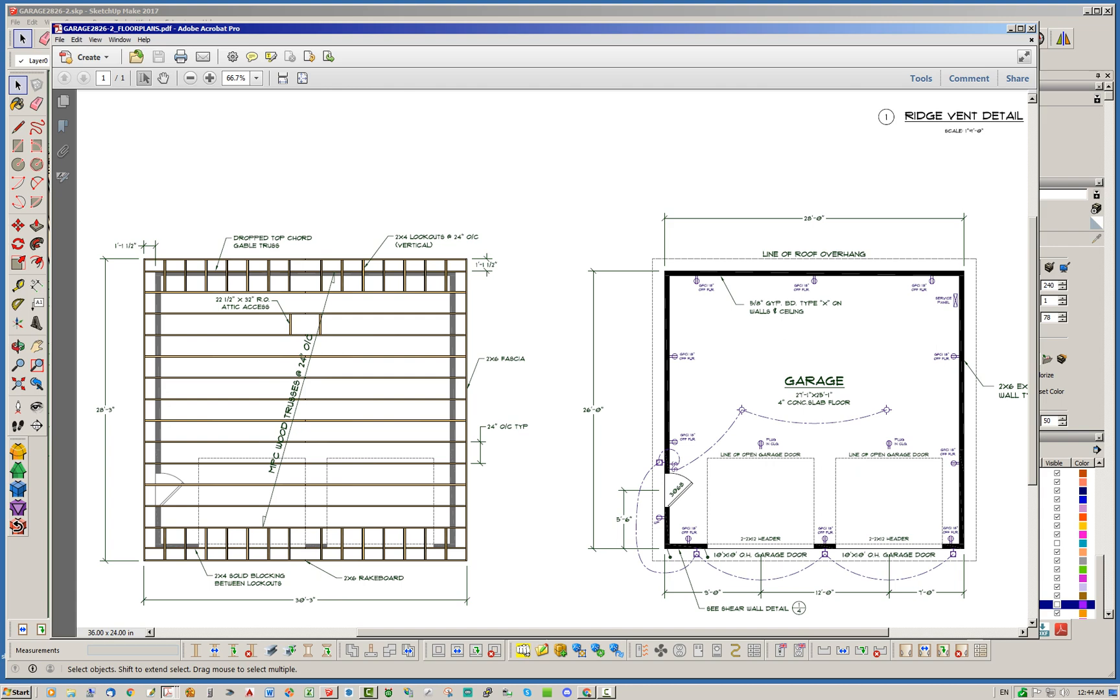
left_click(1010, 28)
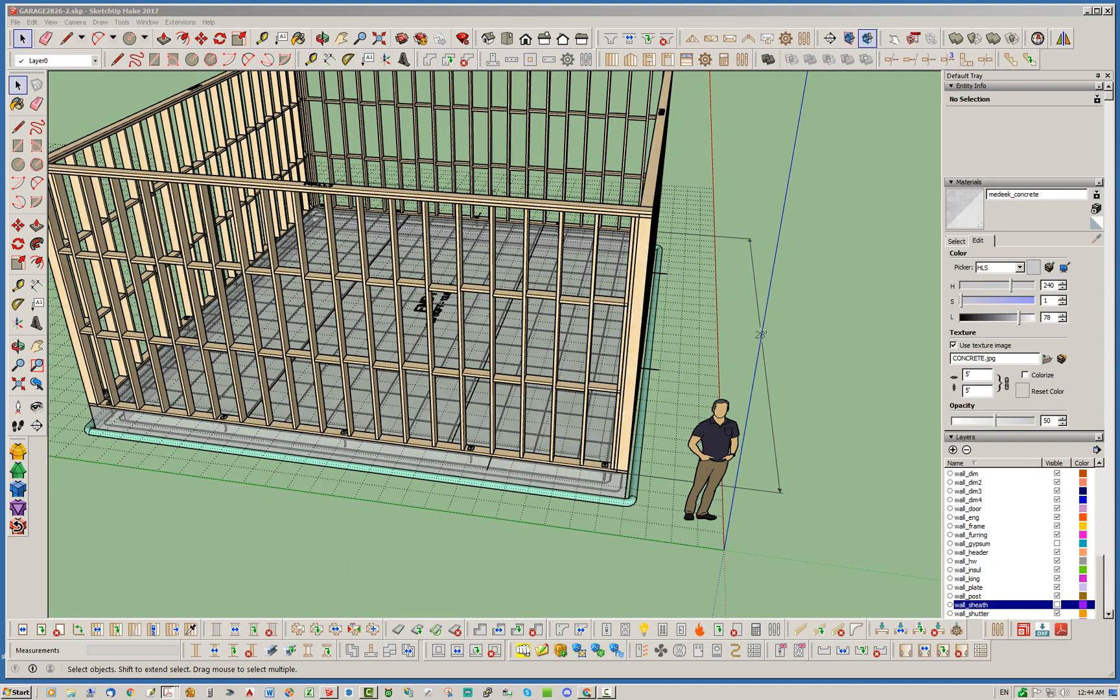
Start a new door assembly and set its door header to (3) 2X6 FILL_PLY_0.5
left_click(667, 59)
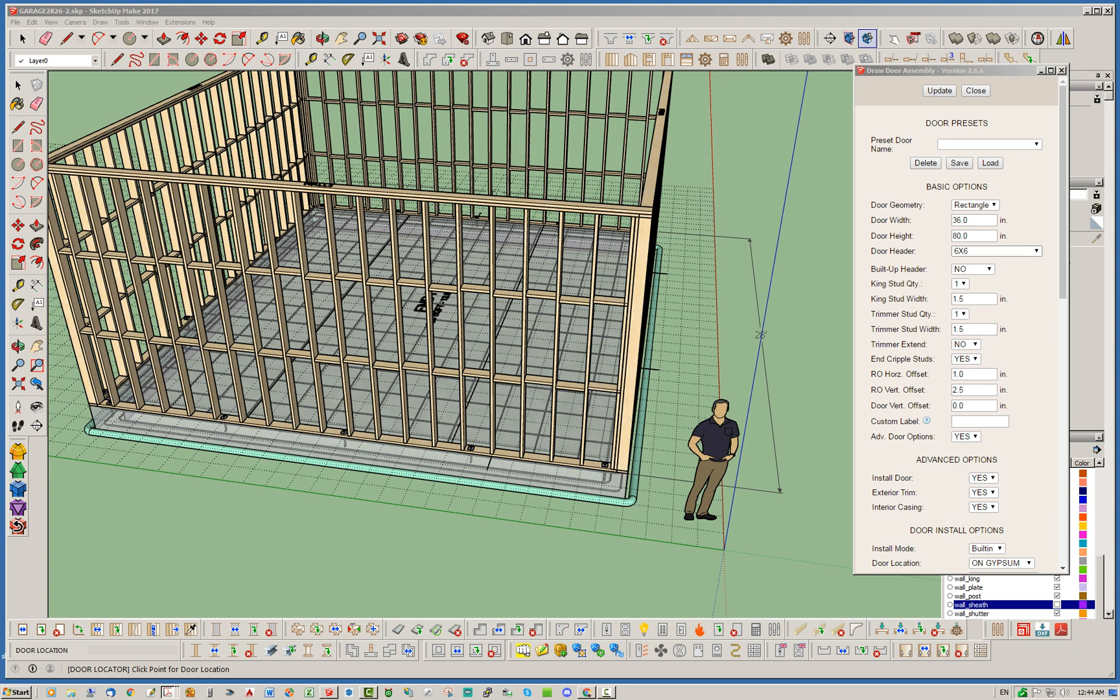
left_click(995, 251)
scroll(994, 356, "down", 8)
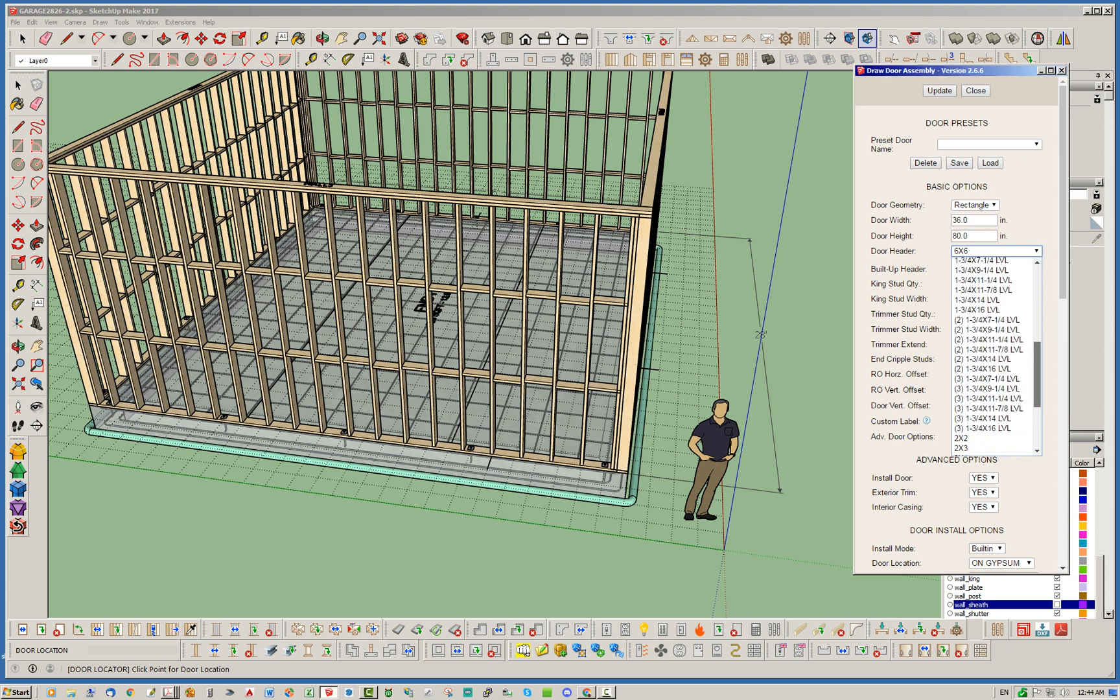
scroll(995, 357, "down", 4)
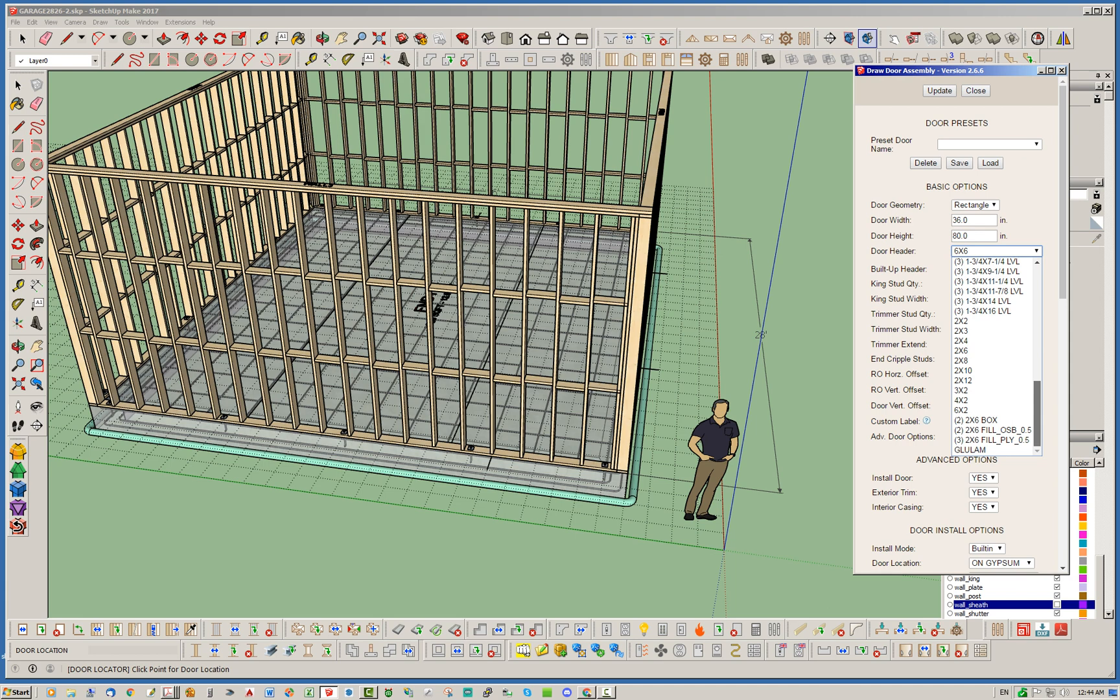
mouse_move(1037, 414)
left_mouse_down()
mouse_move(1037, 399)
mouse_move(1037, 416)
left_mouse_up()
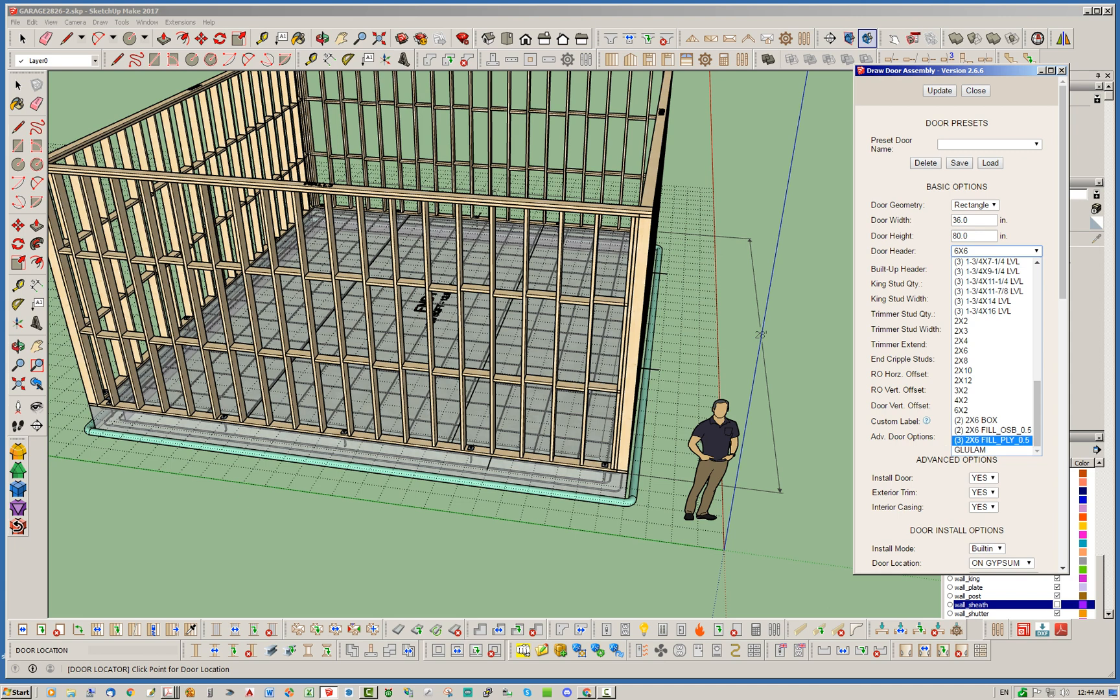
left_click(991, 440)
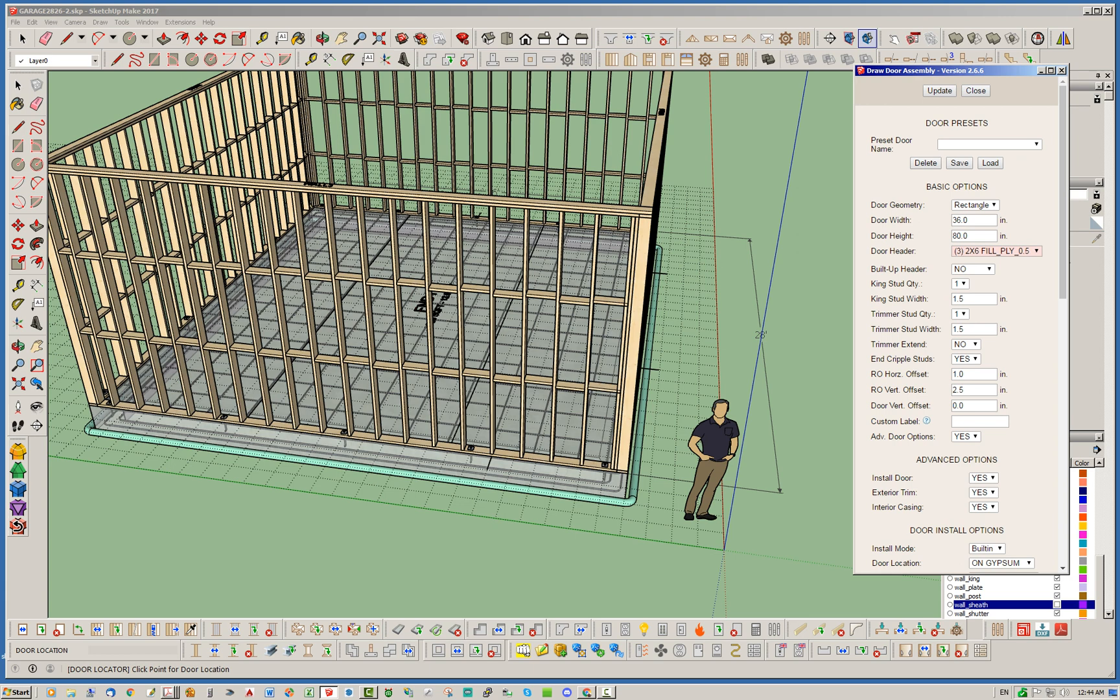
Place the 36 by 80 in door assembly in the side wall at the 20' location
scroll(959, 324, "down", 1)
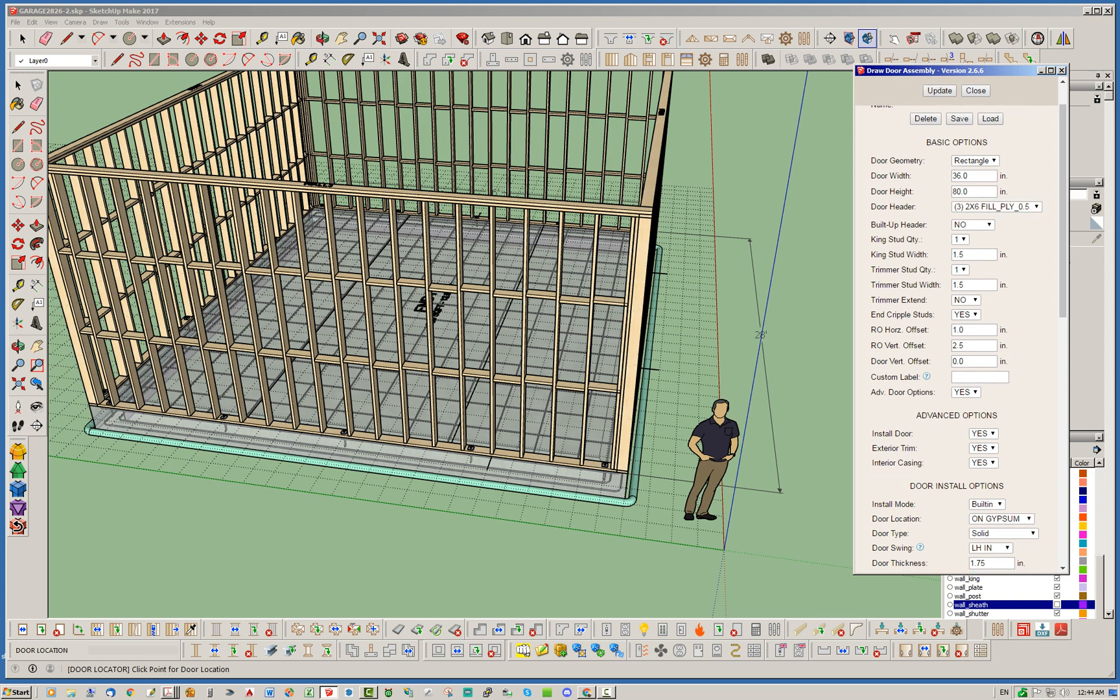
scroll(959, 337, "down", 2)
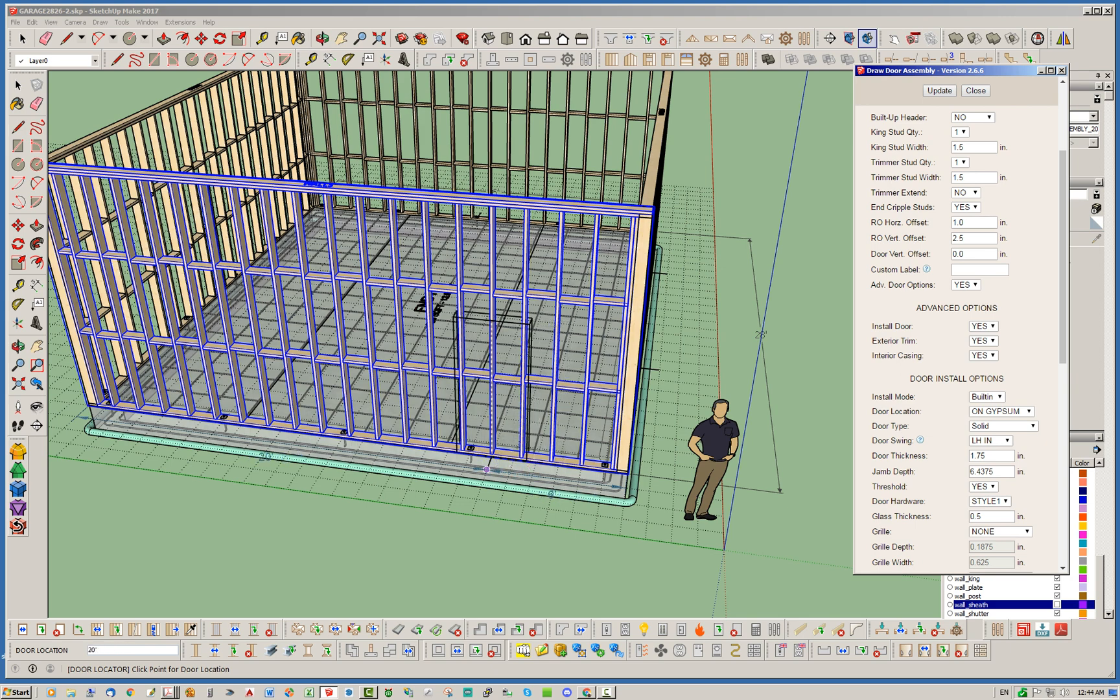
left_click(487, 469)
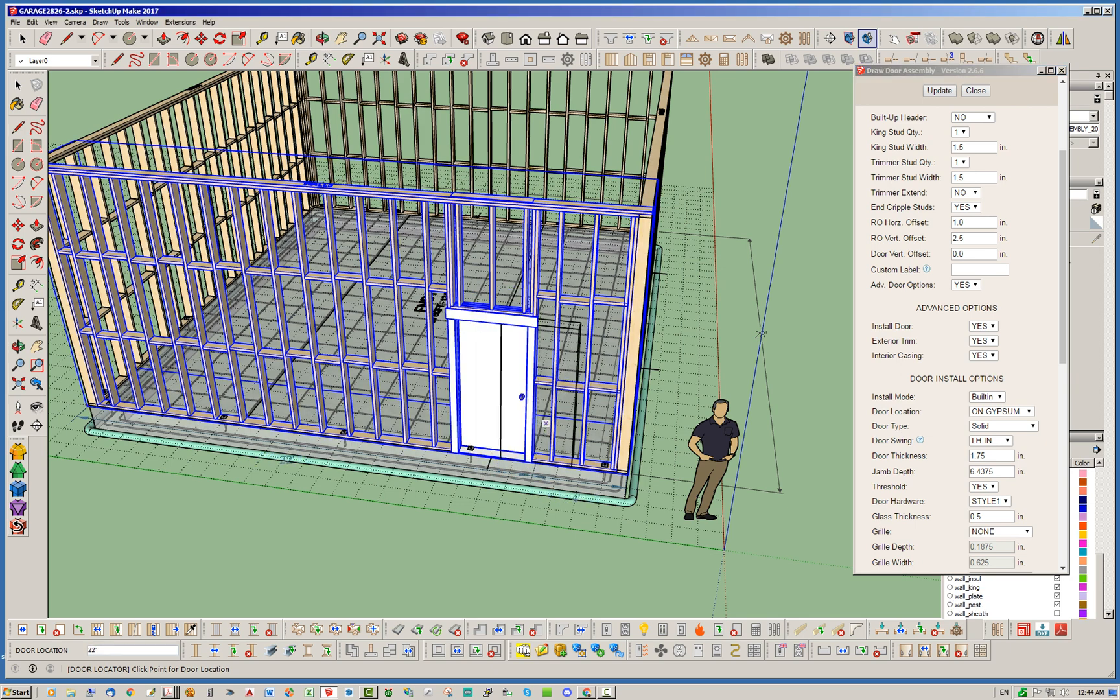
Edit the new side door to use an RH IN door swing and update the assembly
middle_click_drag(454, 337, 537, 317)
scroll(537, 317, "up", 3)
middle_click_drag(609, 447, 572, 478)
scroll(519, 486, "up", 4)
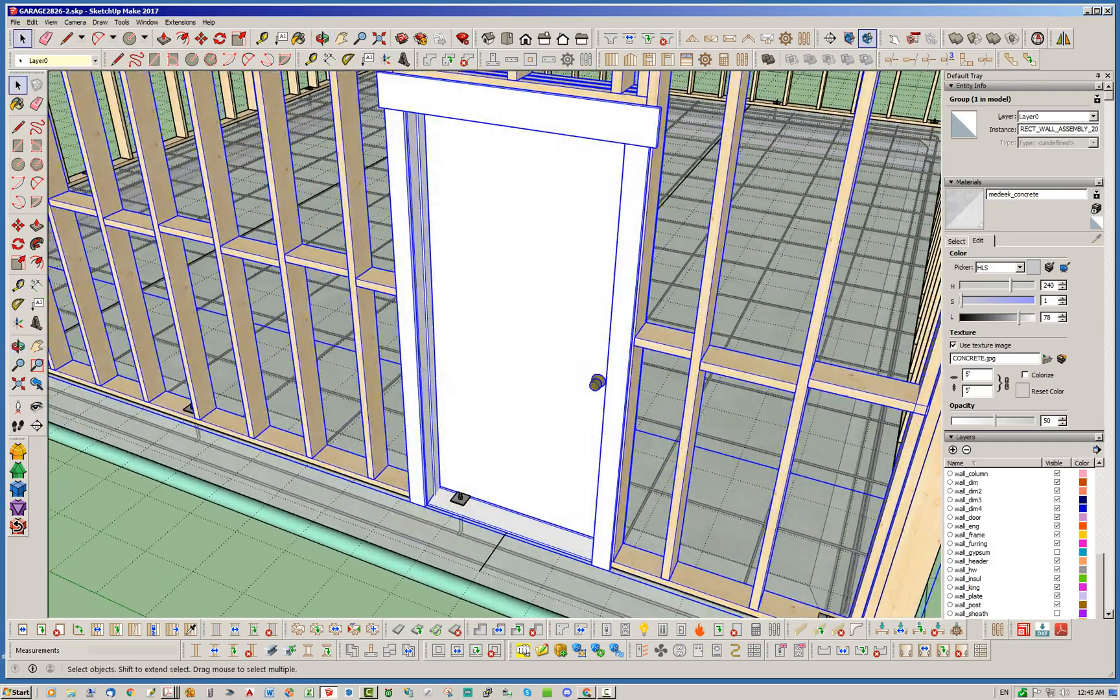
scroll(550, 292, "down", 3)
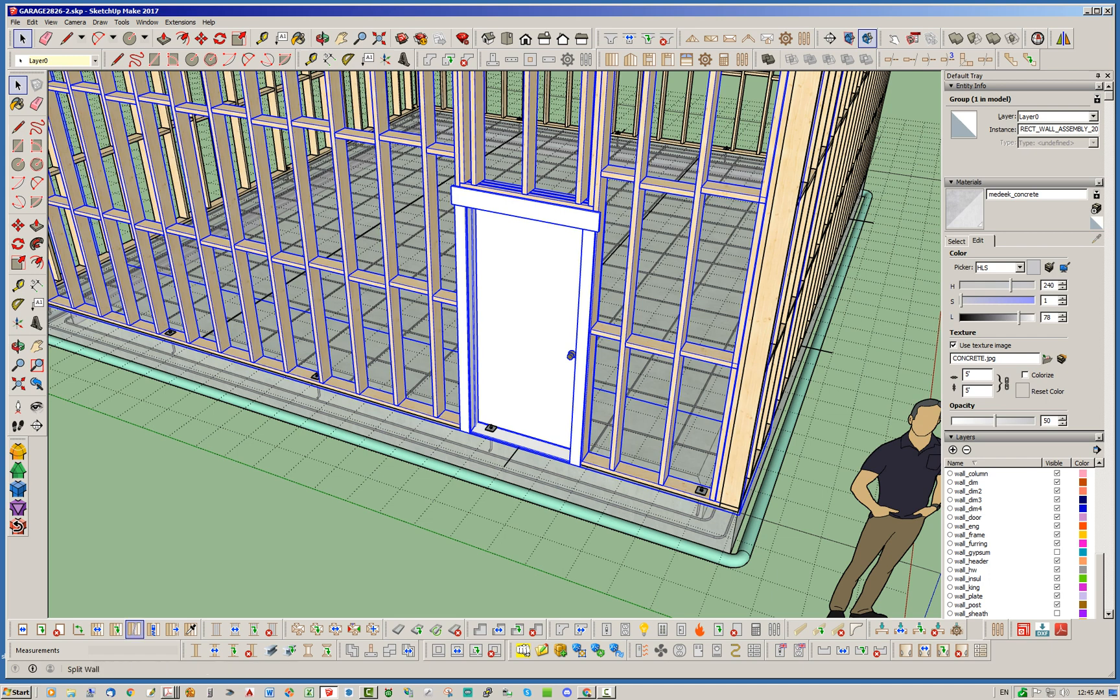
left_click(41, 629)
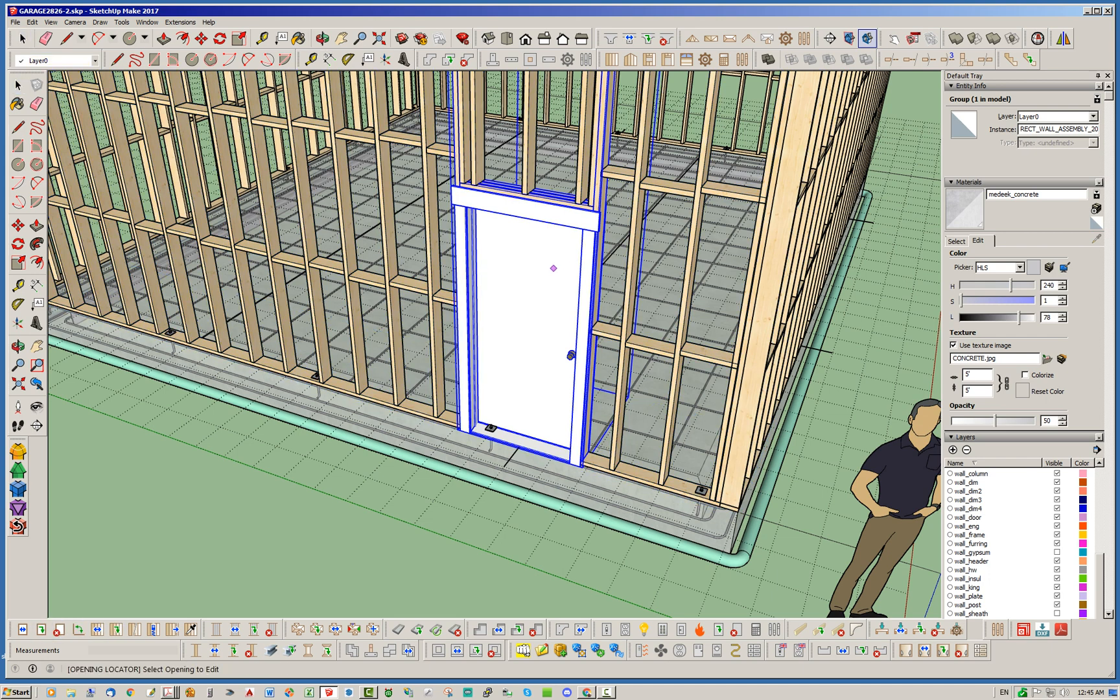
left_click(553, 268)
scroll(823, 324, "down", 4)
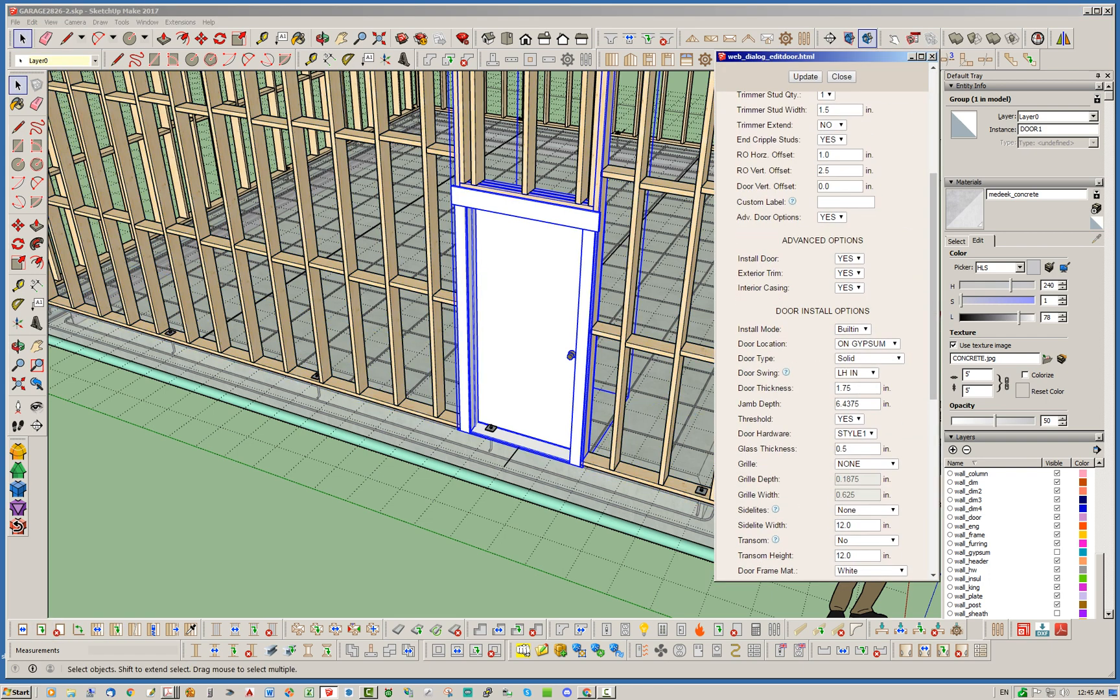
left_click(856, 372)
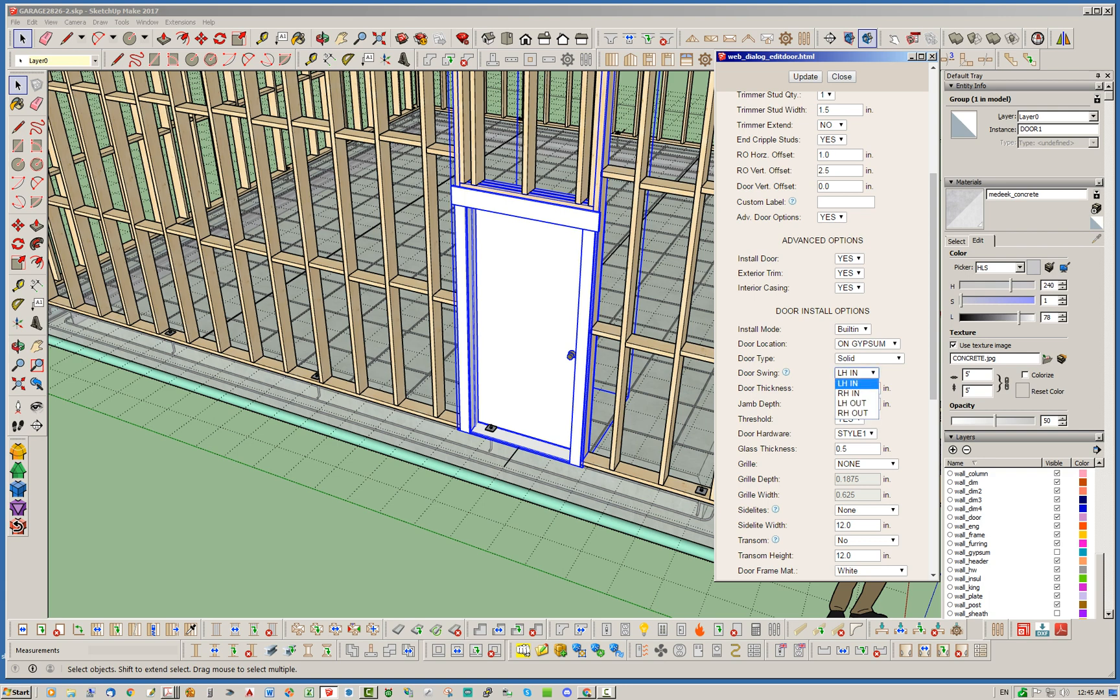
left_click(849, 393)
left_click(804, 76)
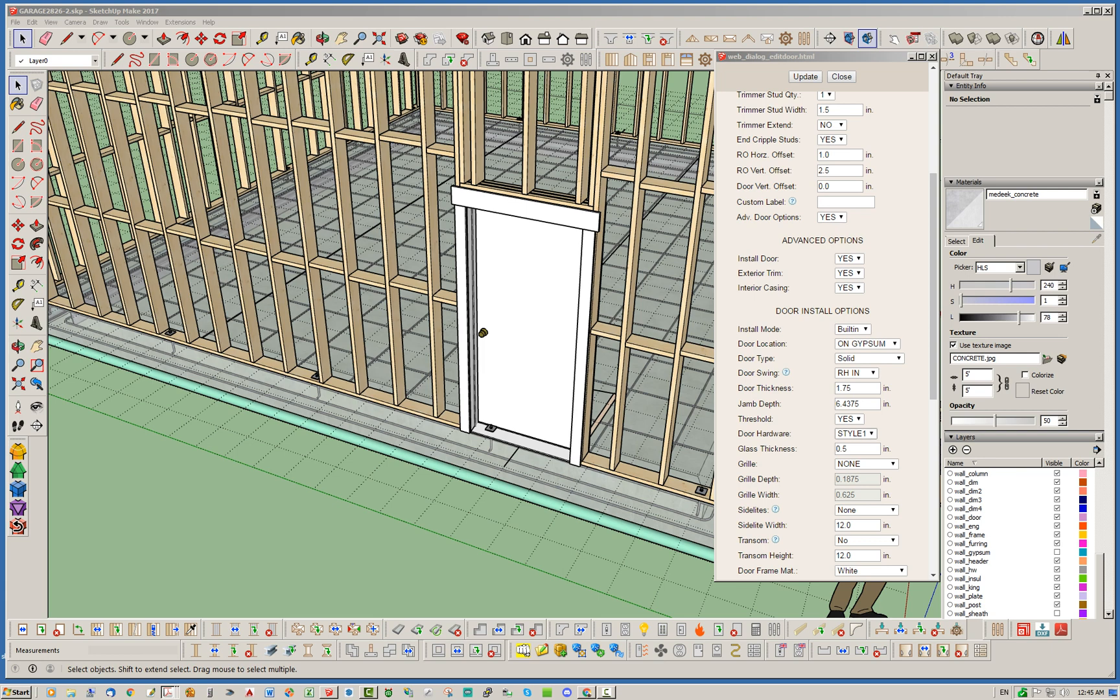
Try the STYLE2 door hardware on the side door
left_click(854, 433)
left_click(851, 463)
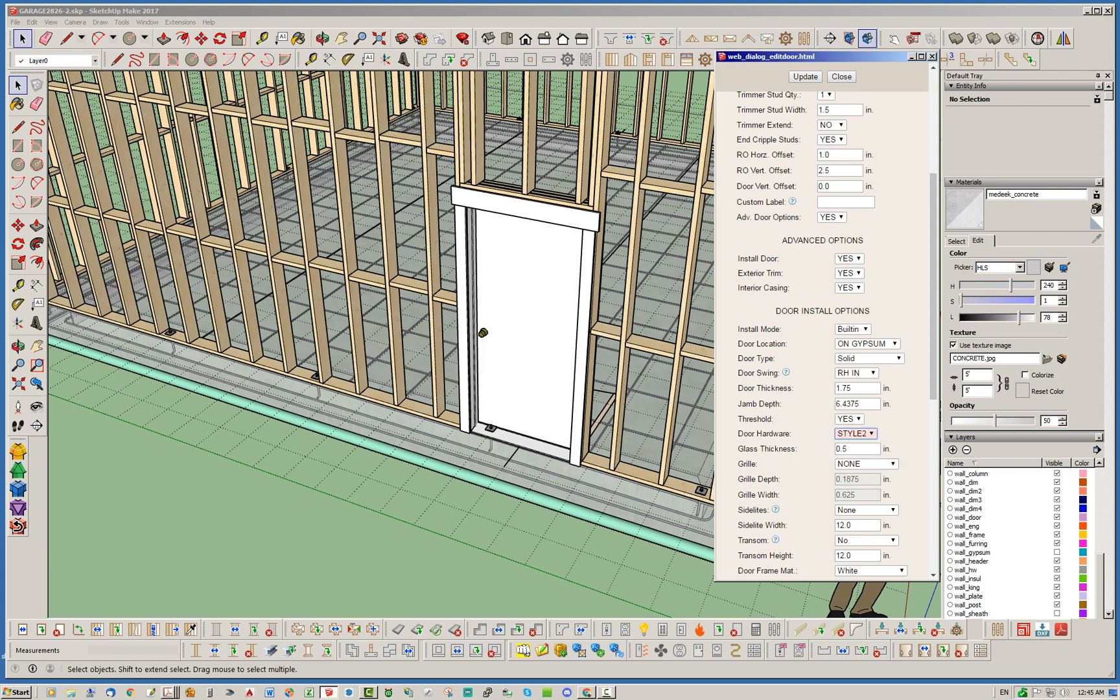
left_click(805, 77)
Apply the STYLE3 door hardware to the side door and finish editing it
left_click(854, 433)
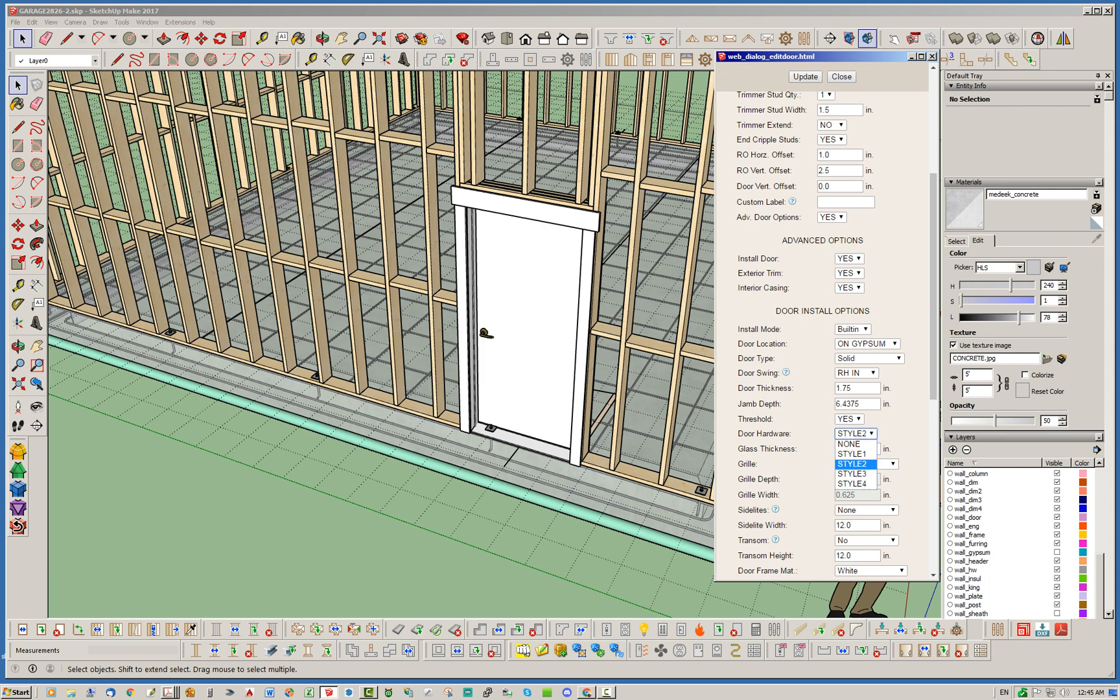
left_click(851, 474)
left_click(804, 76)
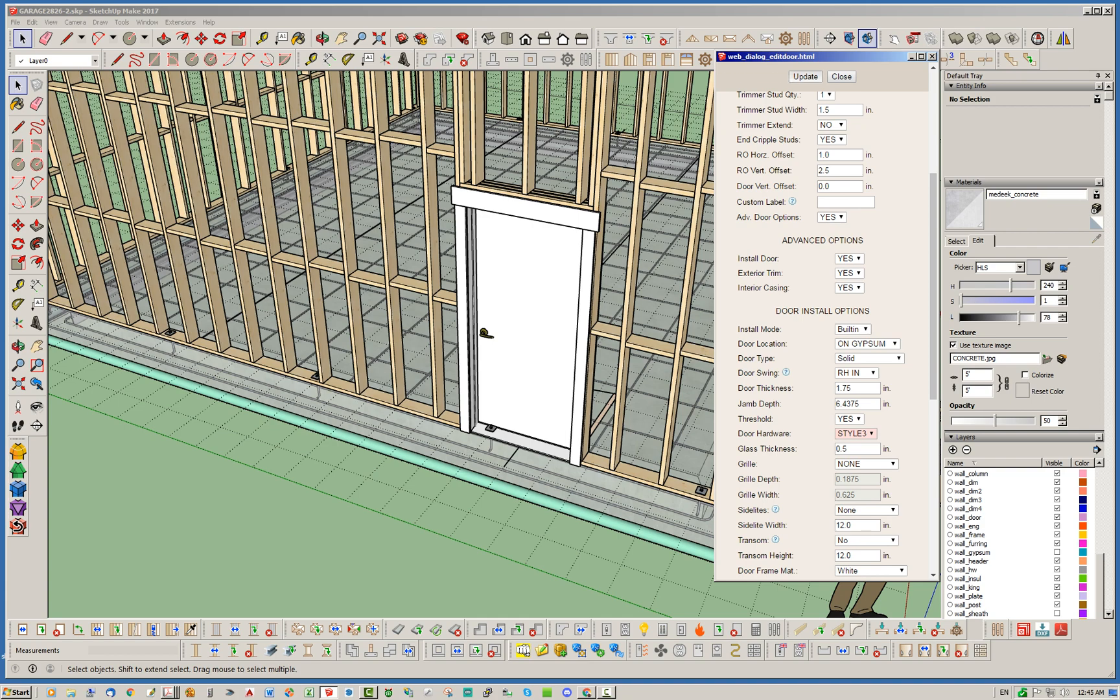
left_click(842, 77)
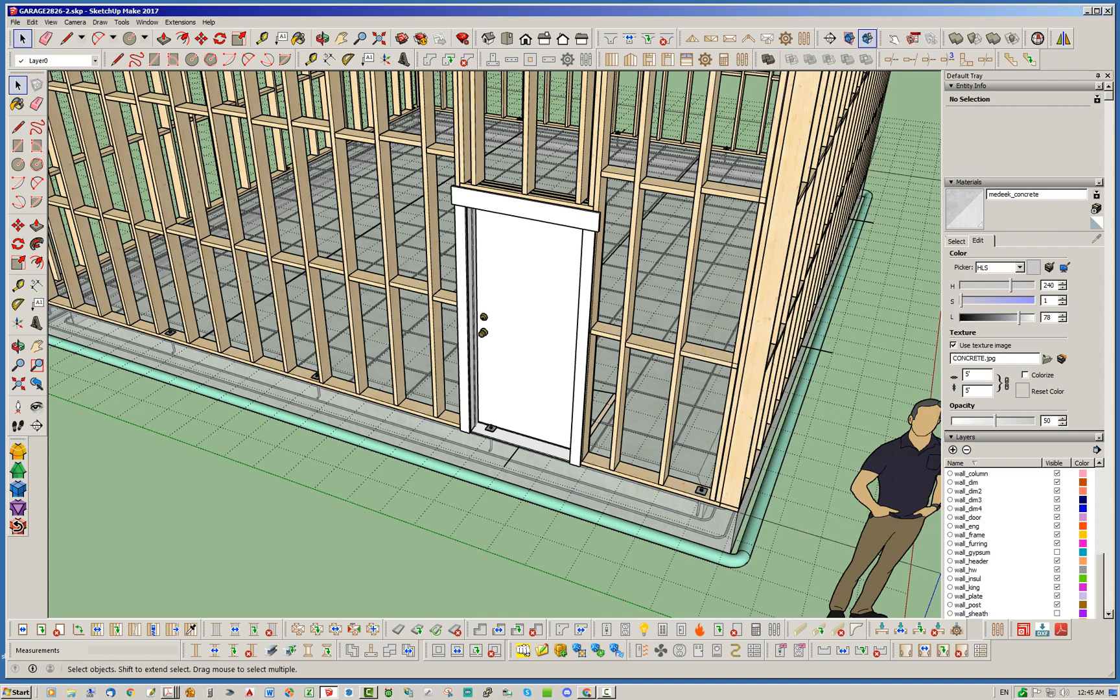
Set the side door's exterior trim header width to 3.5 in and header extension to 0, update the door, and finish editing it
middle_click_drag(512, 259, 489, 269)
scroll(522, 269, "up", 3)
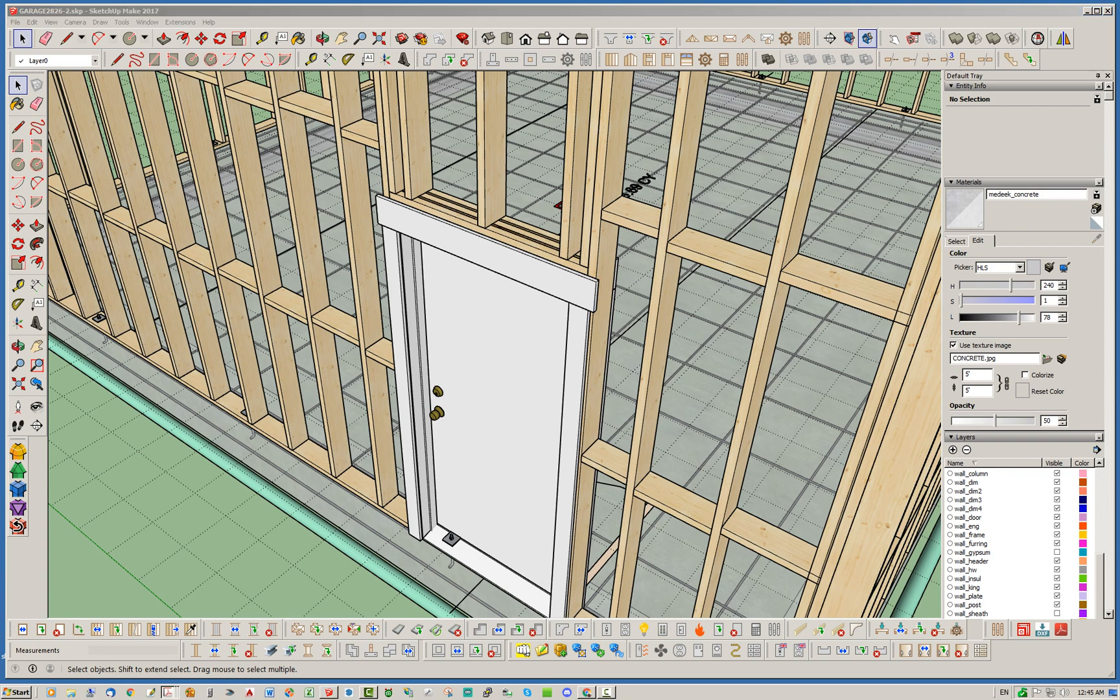
mouse_move(490, 324)
middle_mouse_down()
mouse_move(531, 285)
mouse_move(548, 249)
mouse_move(538, 259)
middle_mouse_up()
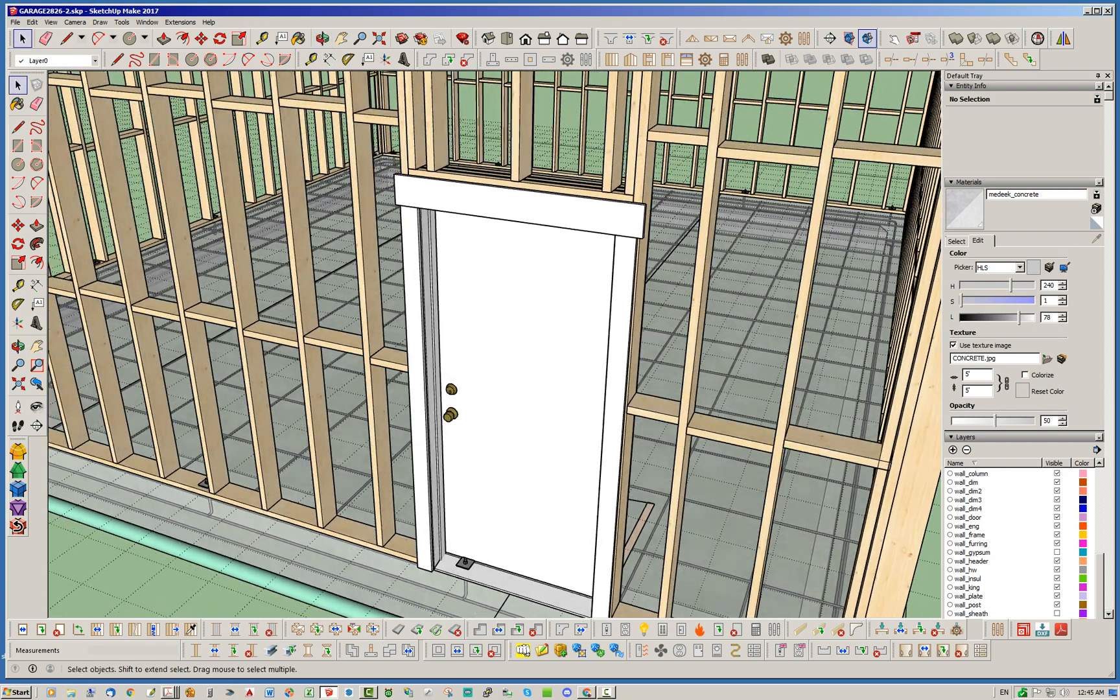
left_click(40, 629)
left_click(561, 284)
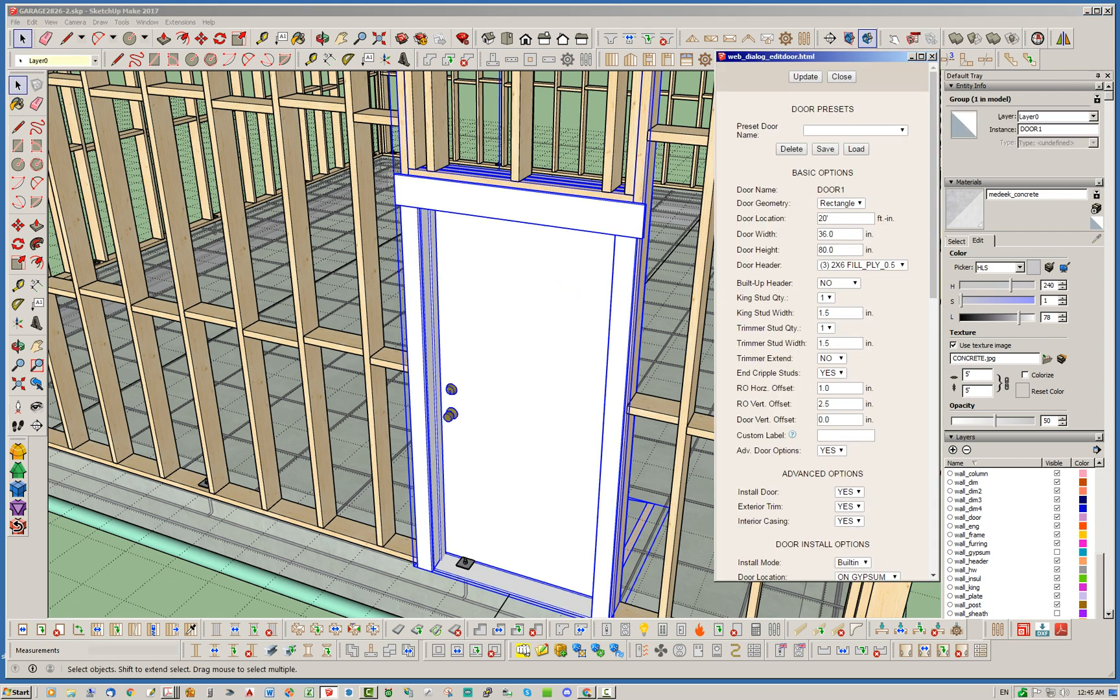
scroll(823, 324, "down", 5)
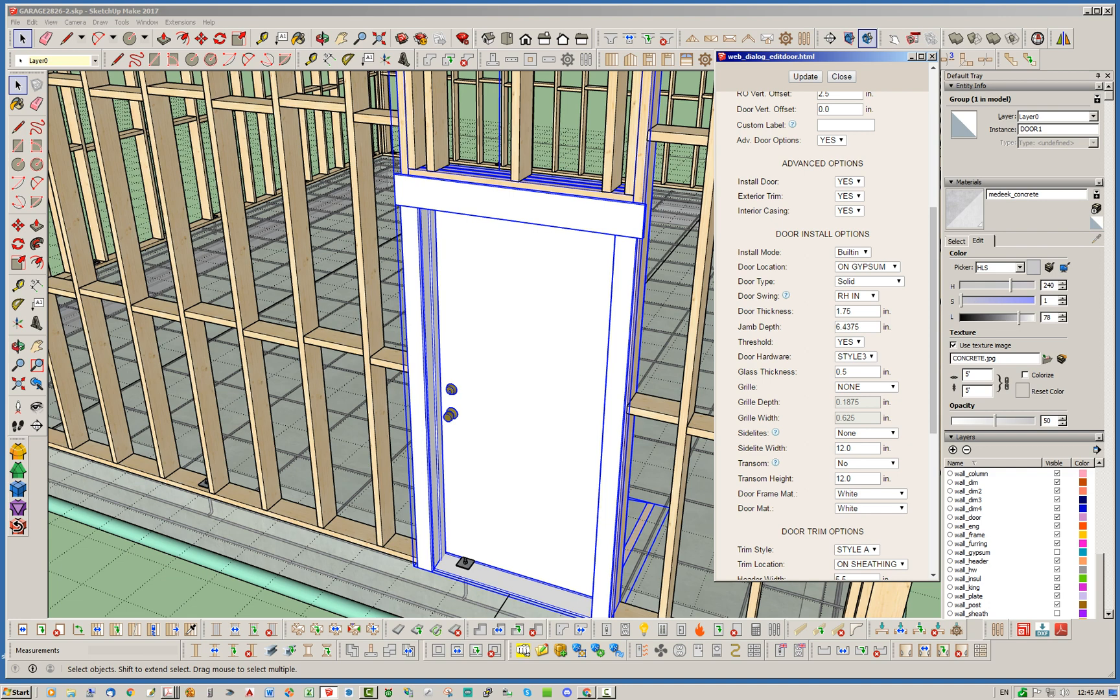
scroll(823, 324, "down", 5)
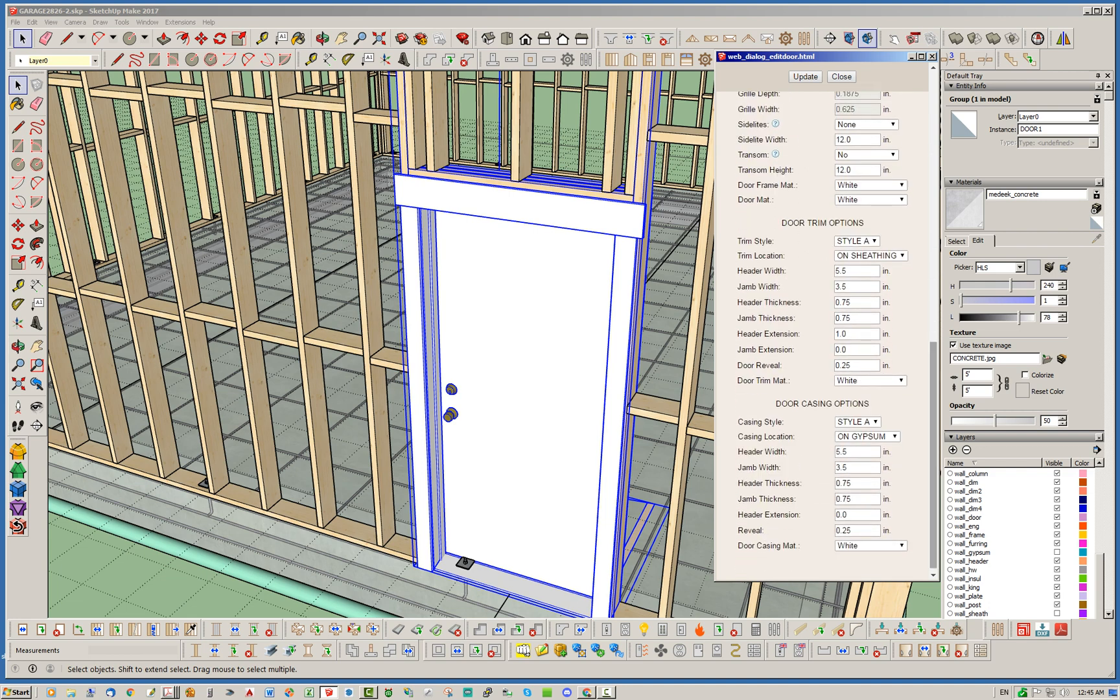
double_click(841, 271)
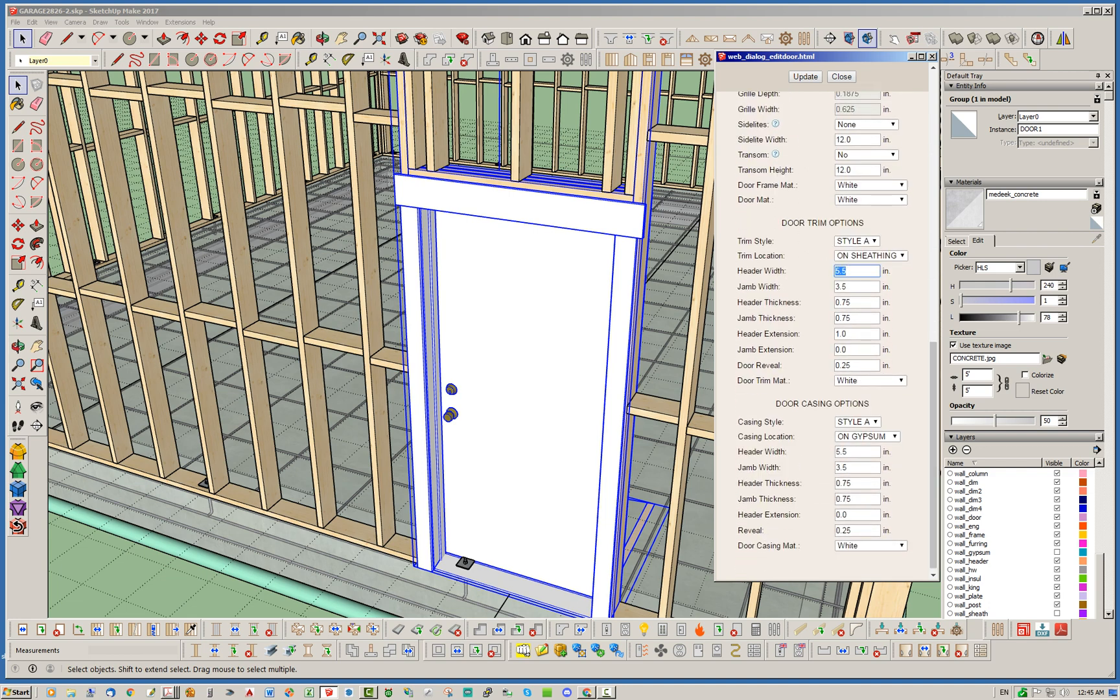
type("3.5")
double_click(841, 334)
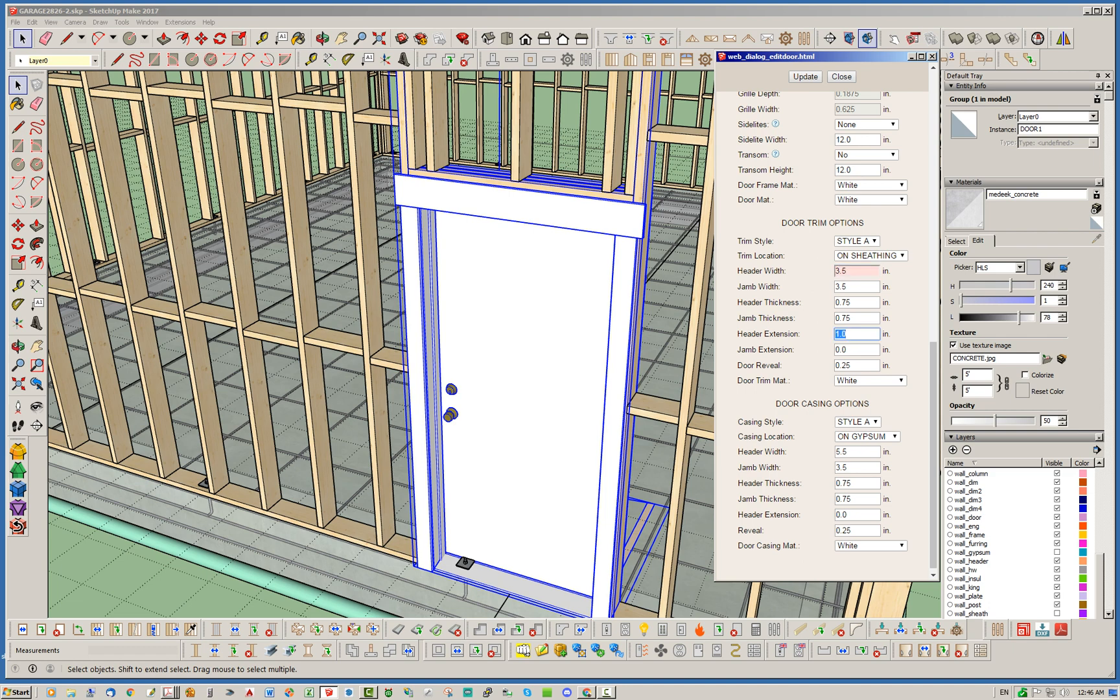
type("0")
key("Return")
left_click(805, 76)
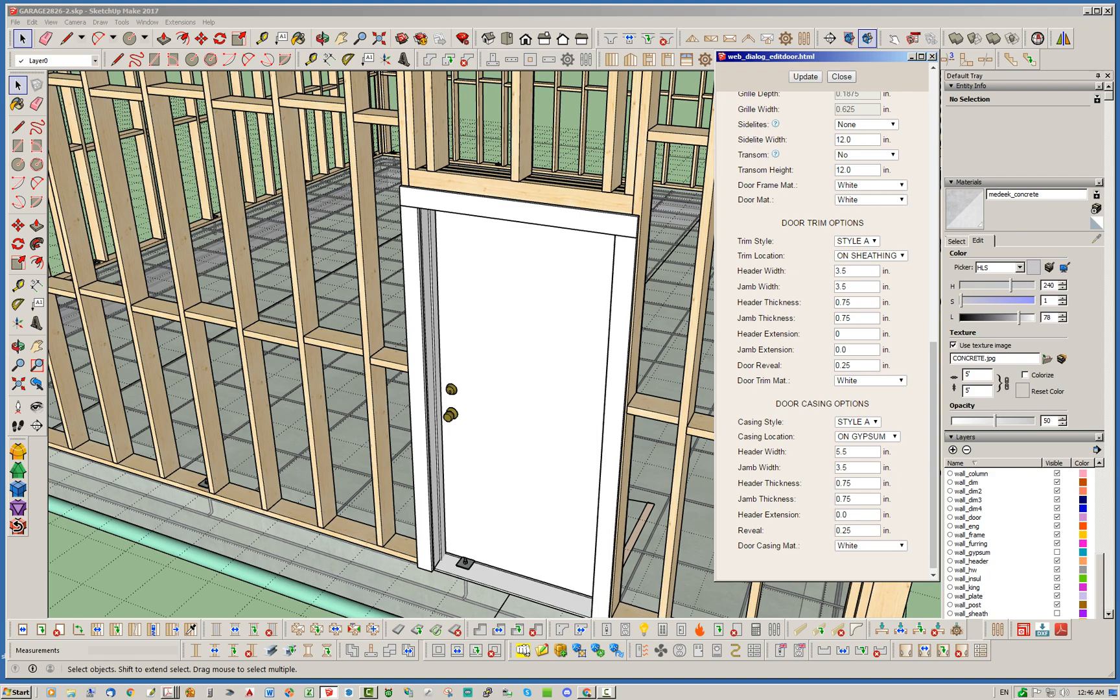
left_click(841, 77)
Hide the wall_trim layer to expose the framing around the side door
middle_click_drag(481, 169, 869, 170)
scroll(484, 227, "up", 4)
middle_click_drag(557, 170, 497, 235)
scroll(498, 233, "down", 7)
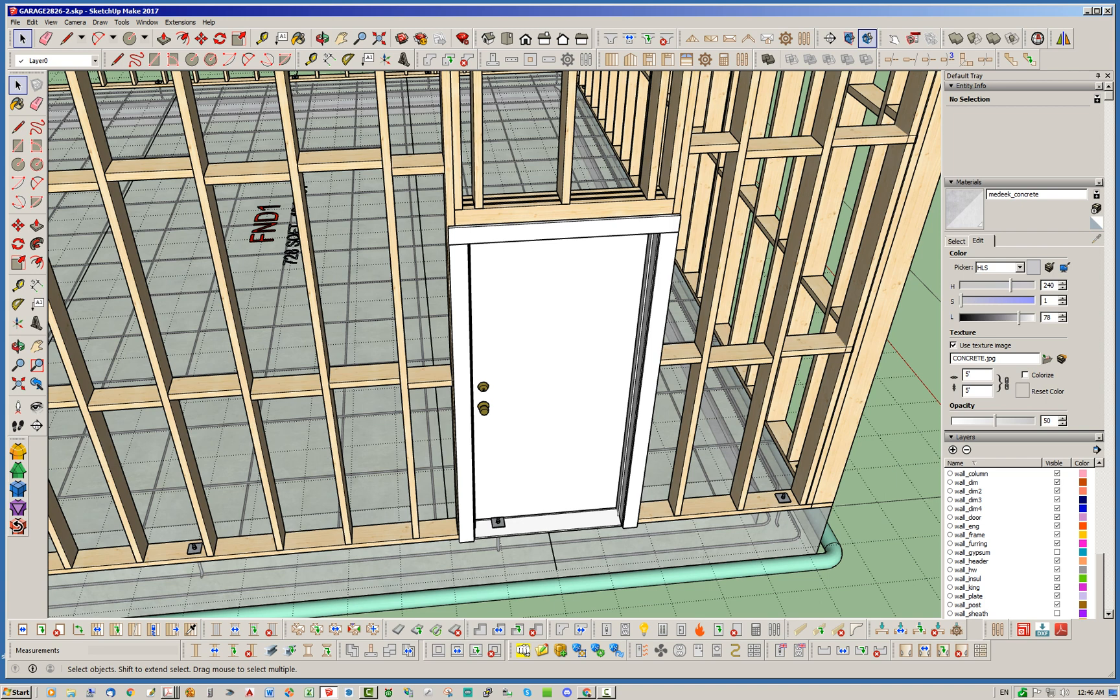
scroll(1011, 545, "up", 2)
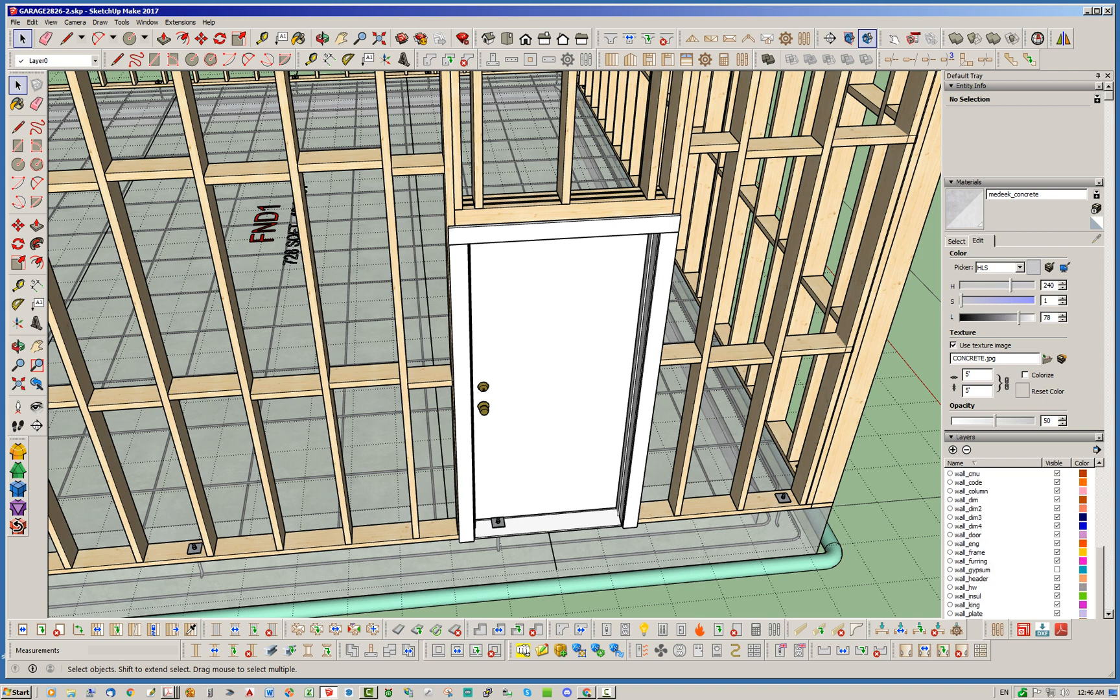
scroll(1010, 544, "down", 2)
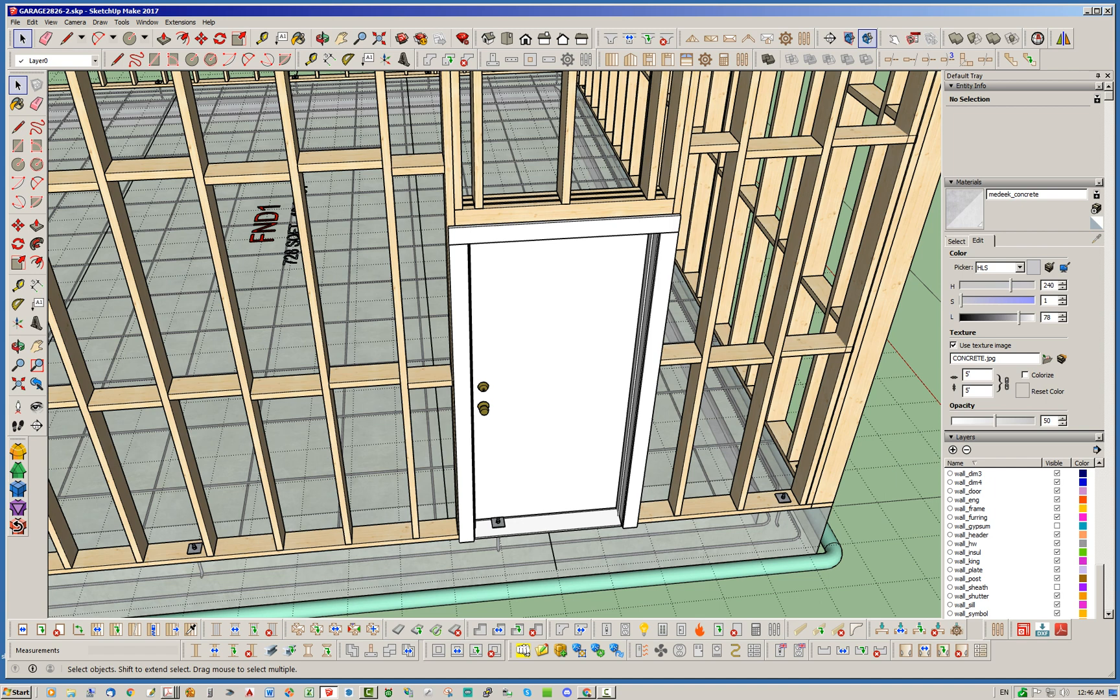
scroll(1010, 545, "down", 3)
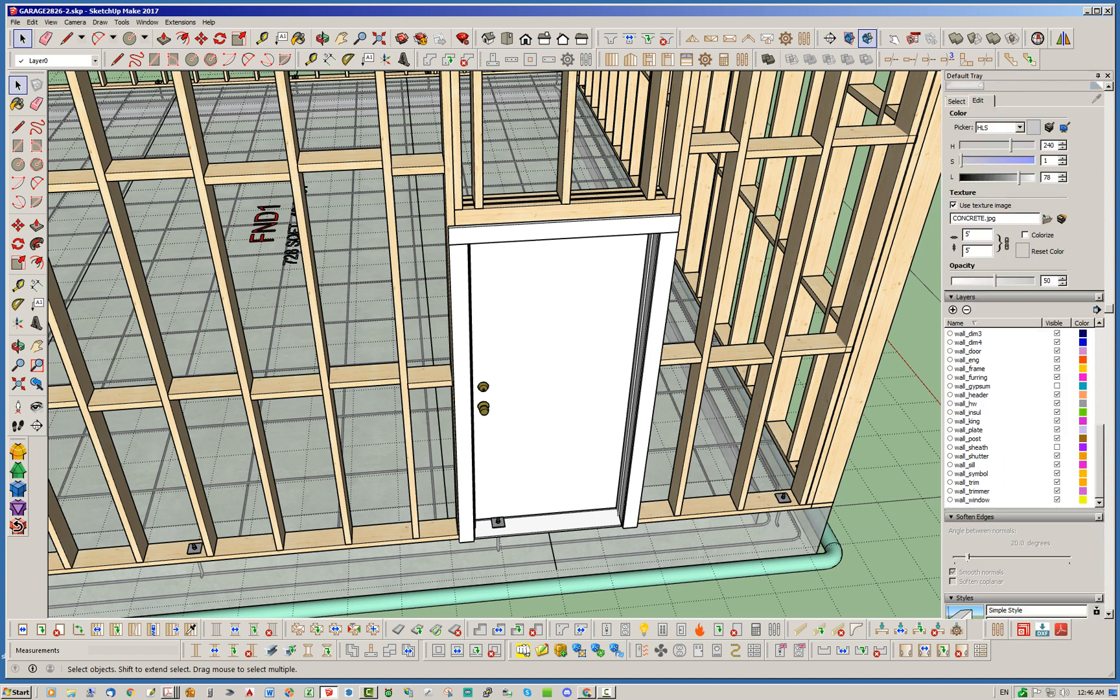
left_click(1057, 482)
Examine the header, studs and rough opening around the side door from several angles
mouse_move(570, 279)
middle_mouse_down()
mouse_move(481, 234)
mouse_move(551, 238)
middle_mouse_up()
scroll(480, 232, "up", 5)
scroll(413, 297, "down", 6)
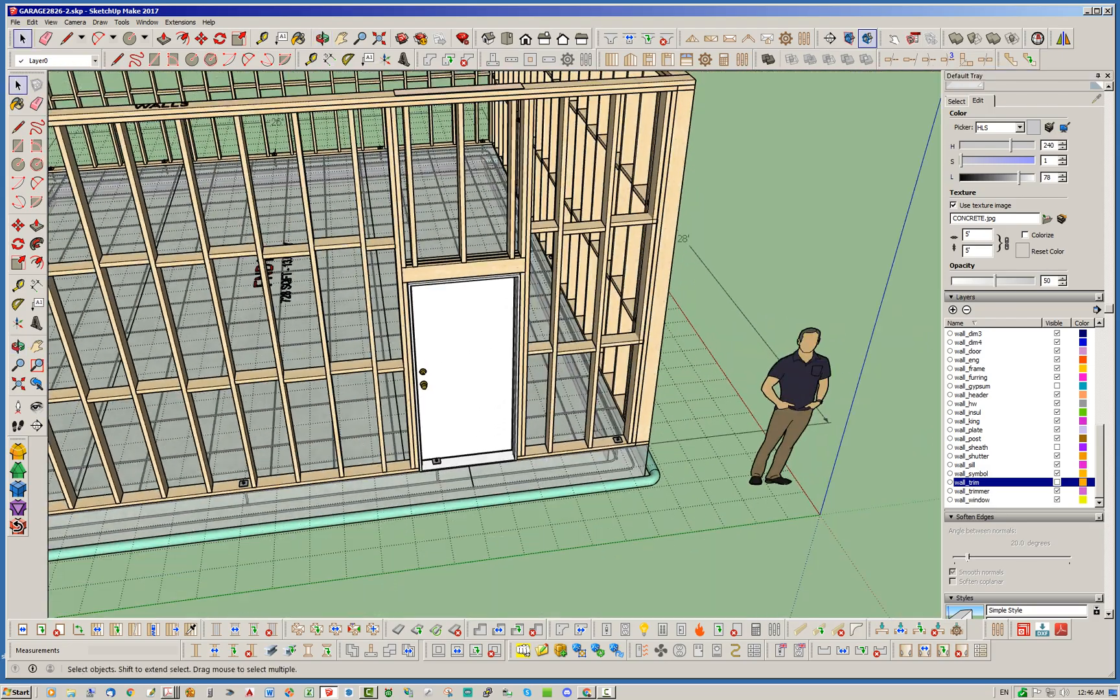
scroll(509, 298, "up", 4)
middle_click_drag(509, 298, 532, 347)
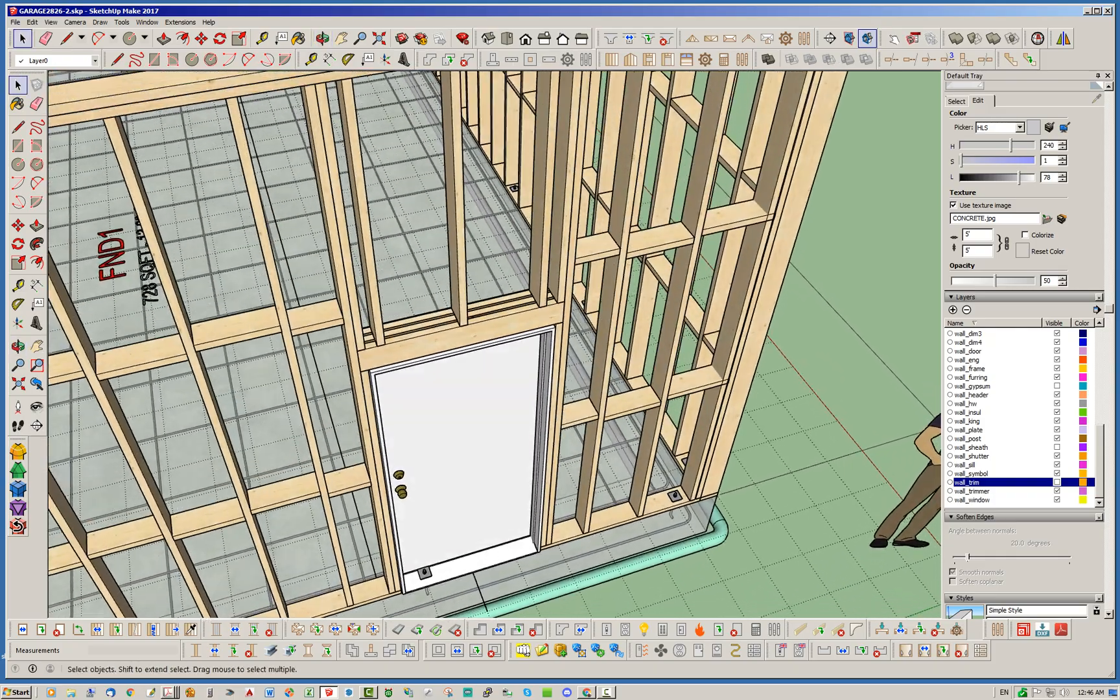
scroll(518, 311, "up", 6)
scroll(518, 292, "down", 5)
scroll(526, 294, "down", 3)
middle_click_drag(526, 294, 478, 292)
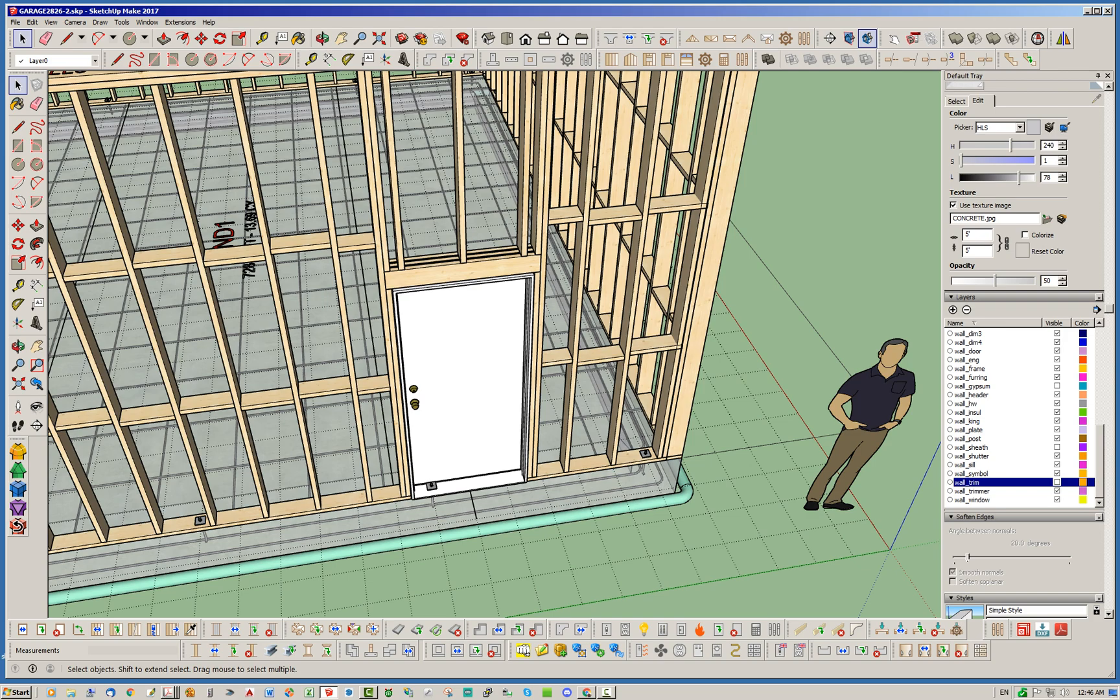
scroll(424, 492, "up", 6)
scroll(458, 413, "down", 6)
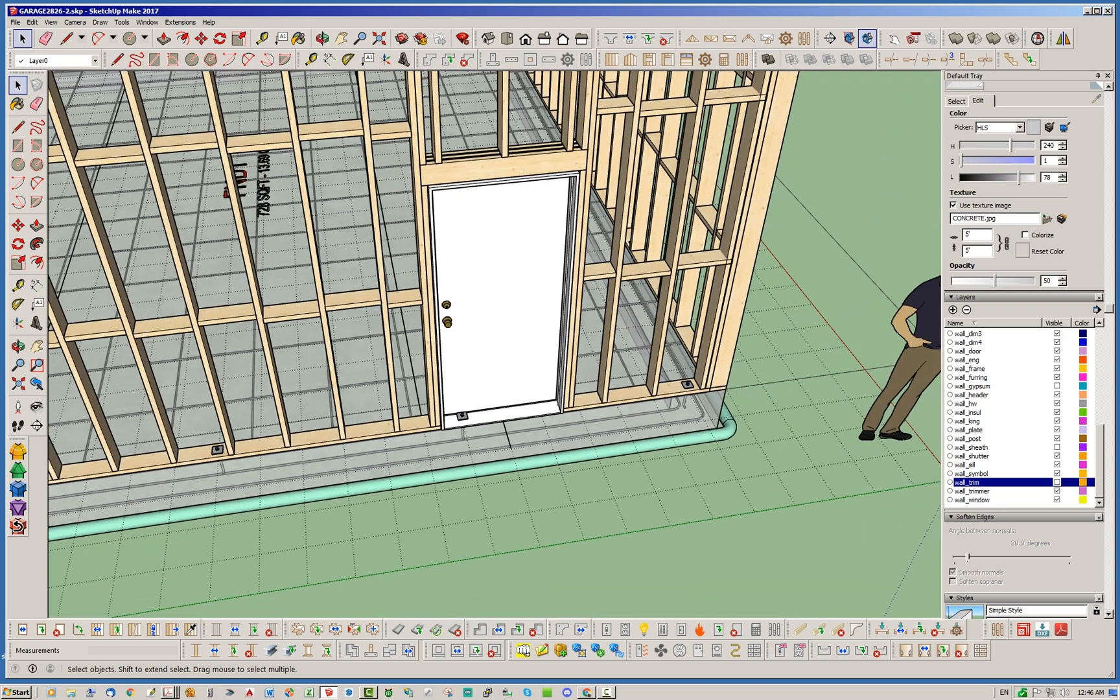
middle_click_drag(462, 412, 304, 408)
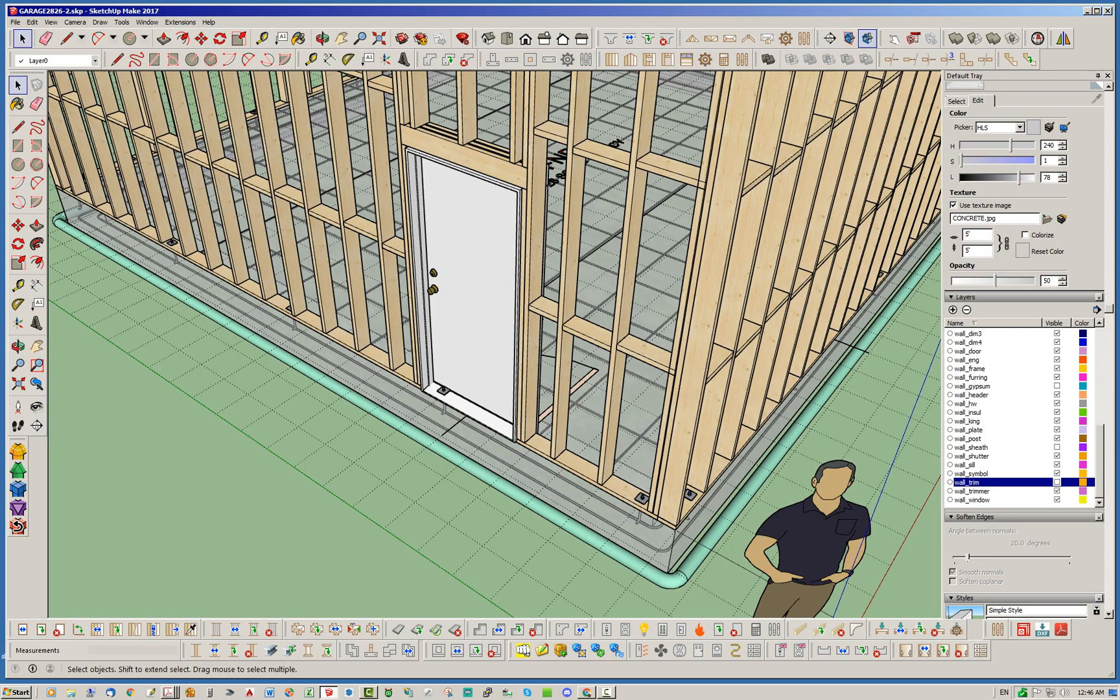
Start drawing a window assembly for the 26' wall opposite the side door, with the window header set to (3) 2X6 FILL_PLY_0.5
scroll(476, 369, "down", 6)
middle_click_drag(476, 383, 324, 372)
mouse_move(453, 311)
middle_mouse_down()
mouse_move(330, 294)
mouse_move(227, 298)
middle_mouse_up()
scroll(329, 294, "down", 5)
scroll(564, 438, "up", 3)
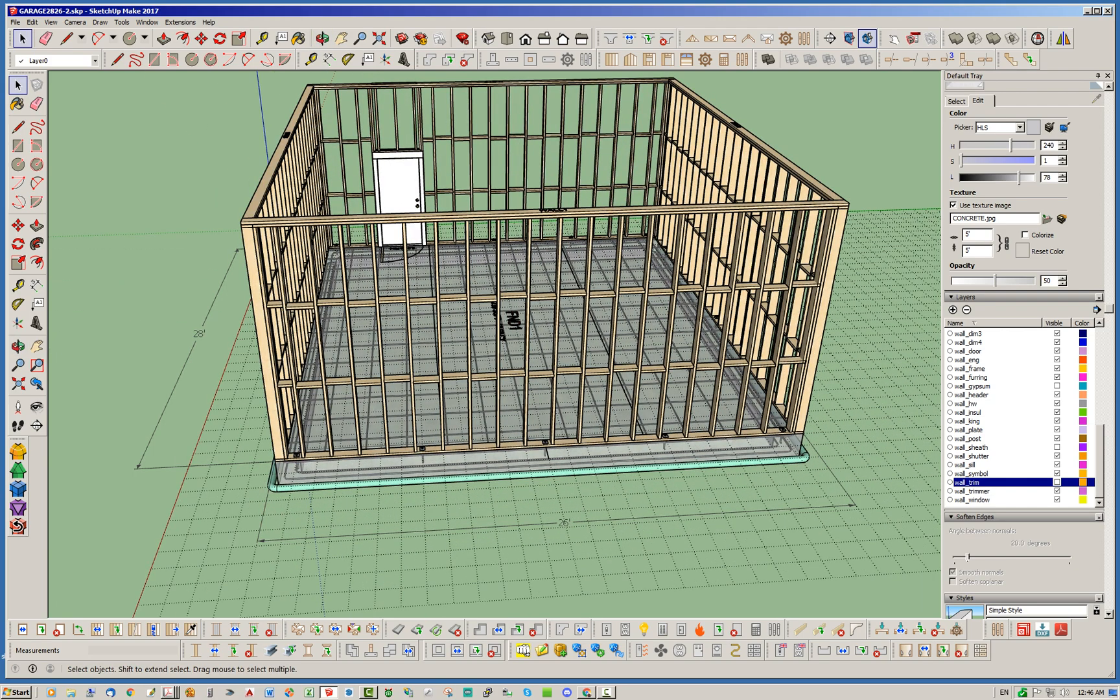
mouse_move(1119, 39)
left_mouse_down()
mouse_move(486, 32)
mouse_move(1119, 65)
left_mouse_up()
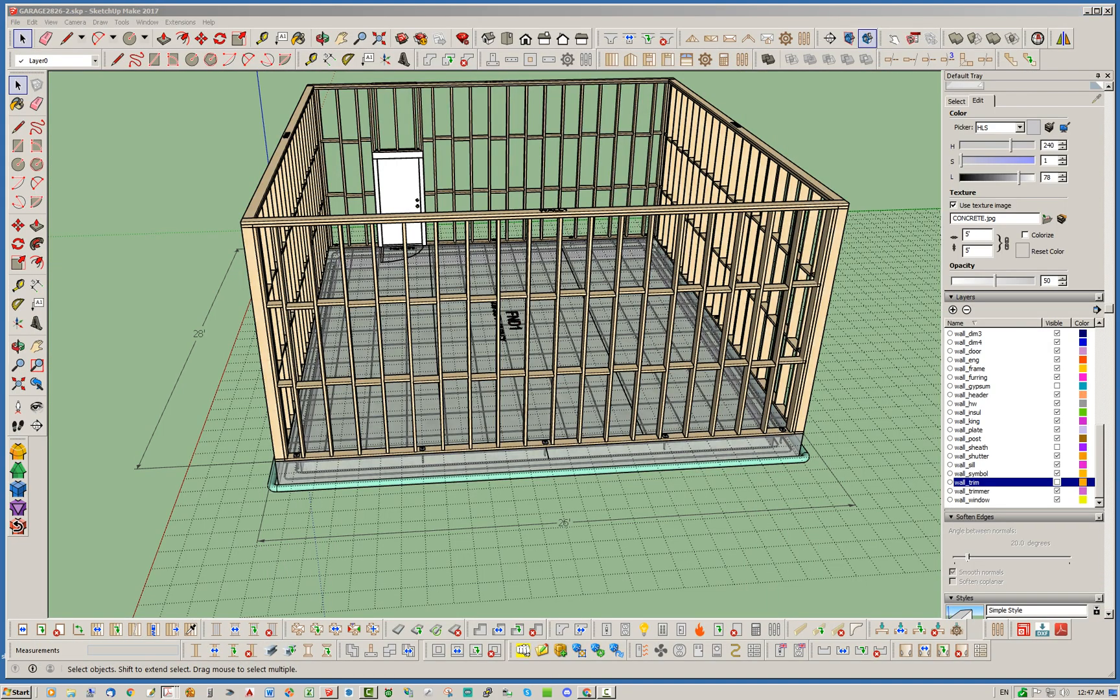
left_click(648, 60)
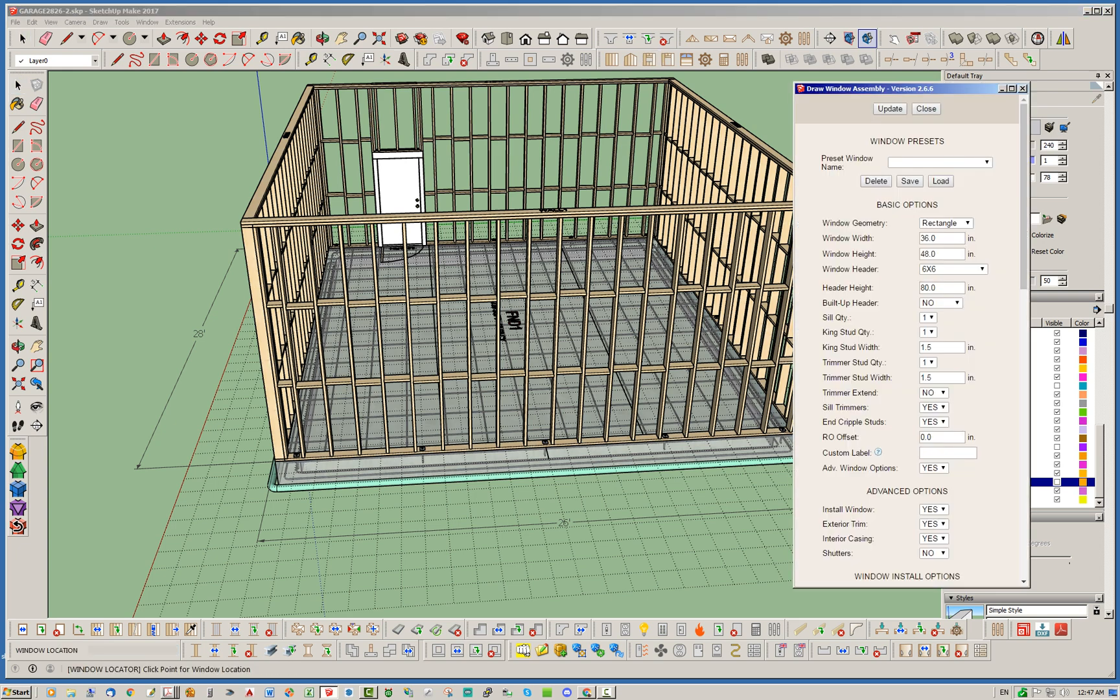
double_click(928, 238)
scroll(907, 343, "down", 5)
scroll(908, 357, "down", 2)
left_click_drag(1023, 341, 1023, 194)
left_click(977, 269)
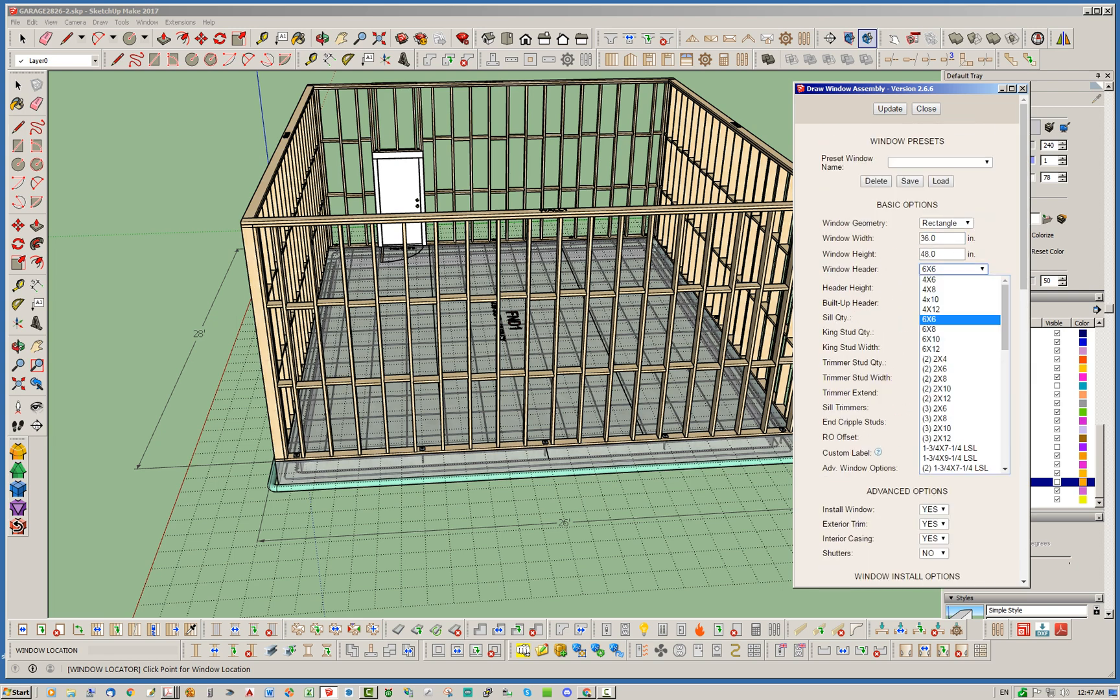
left_click_drag(1005, 312, 1005, 427)
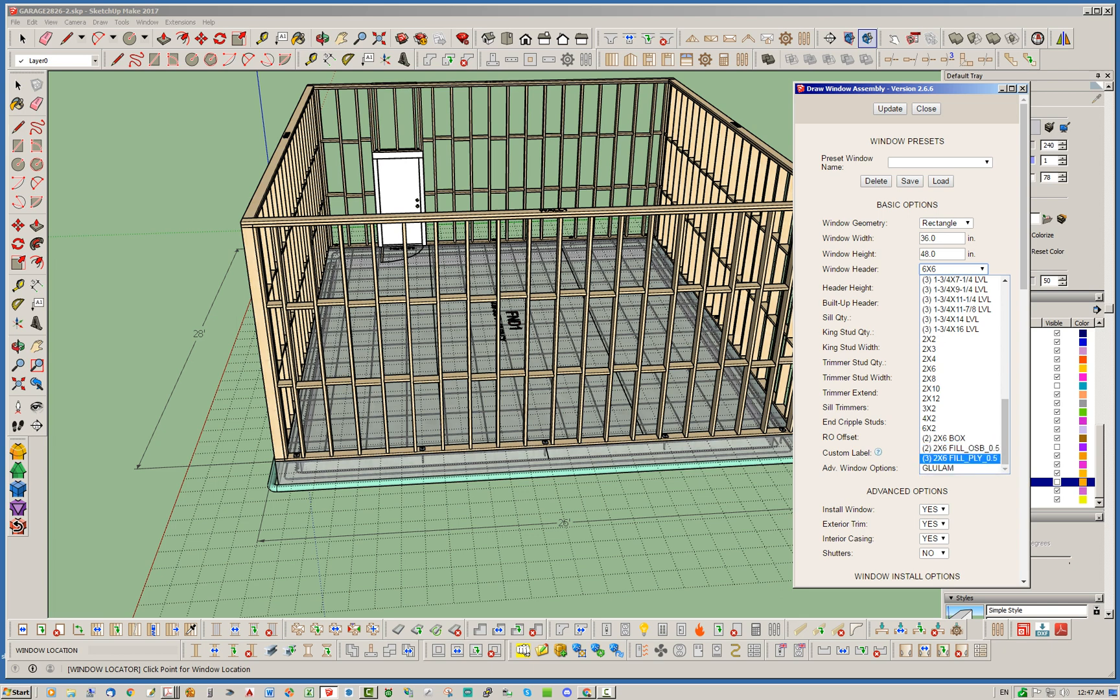
left_click(959, 457)
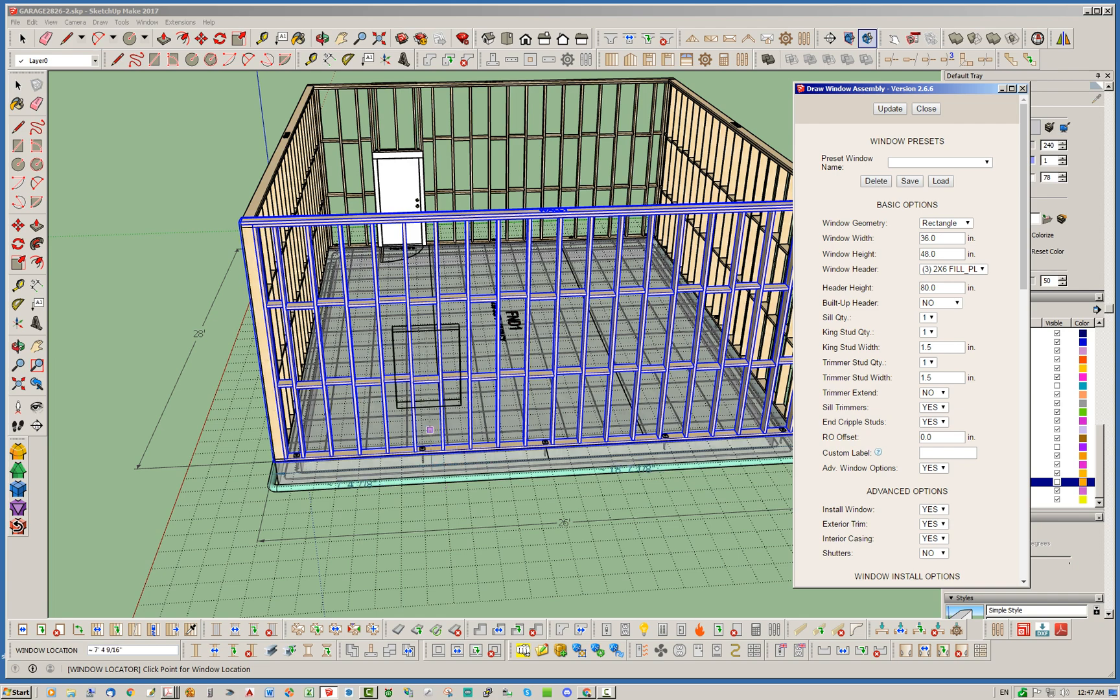
Place two windows along the 26' wall, at location 8' and at location 19'
middle_click_drag(446, 489, 545, 497)
scroll(681, 554, "up", 5)
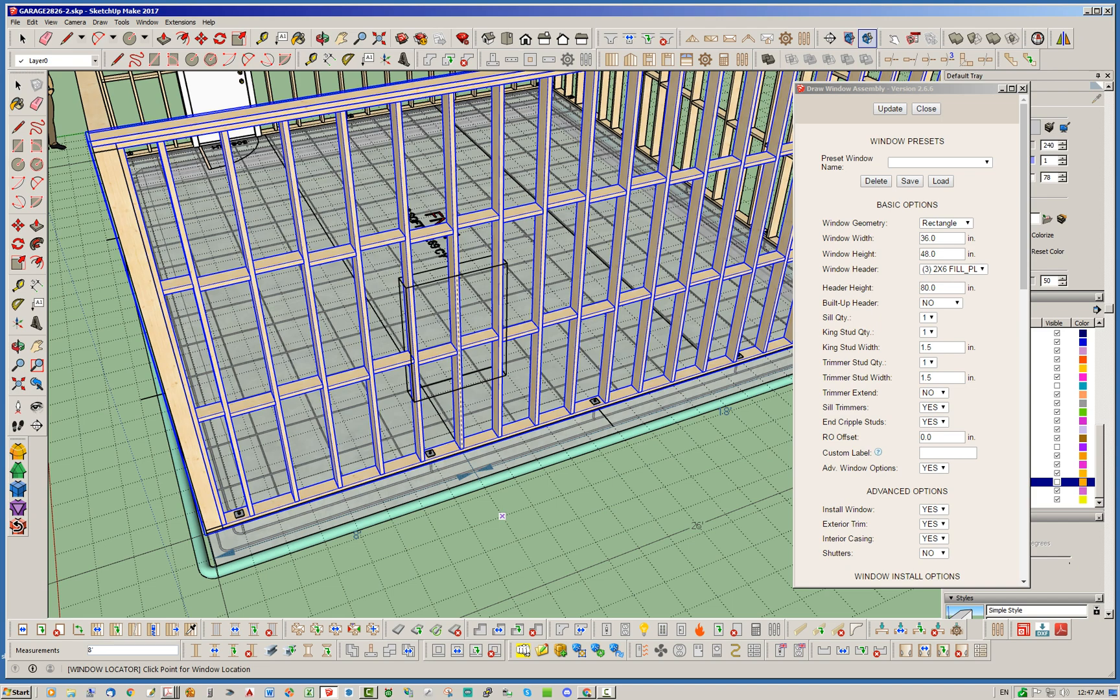
scroll(502, 516, "down", 5)
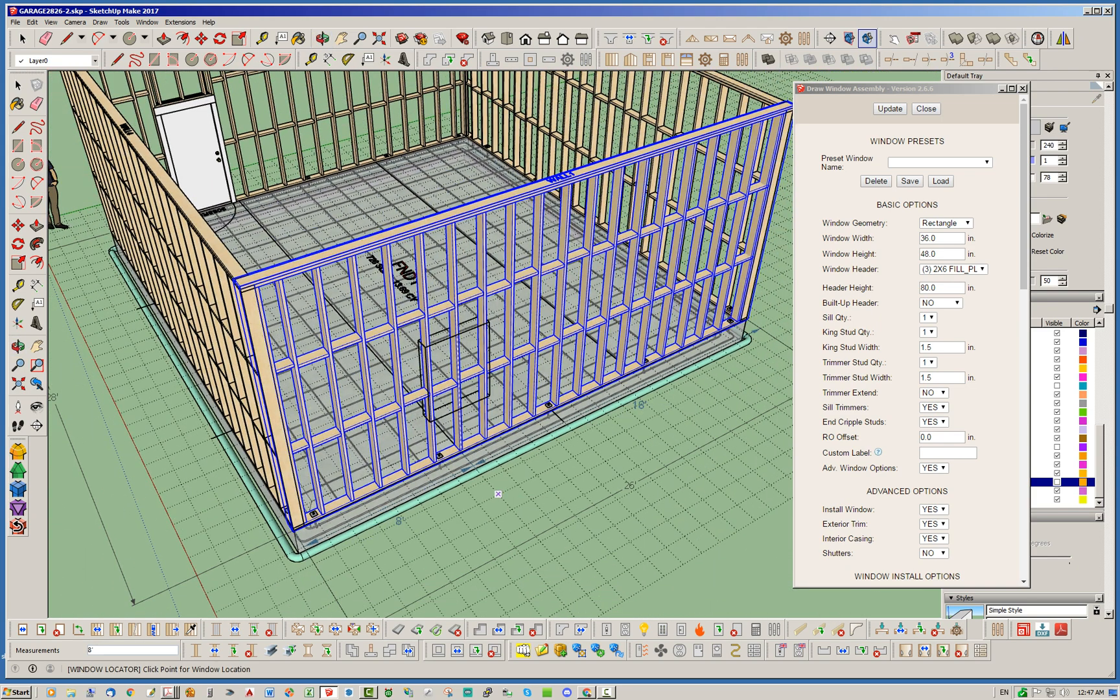
middle_click_drag(498, 494, 339, 460)
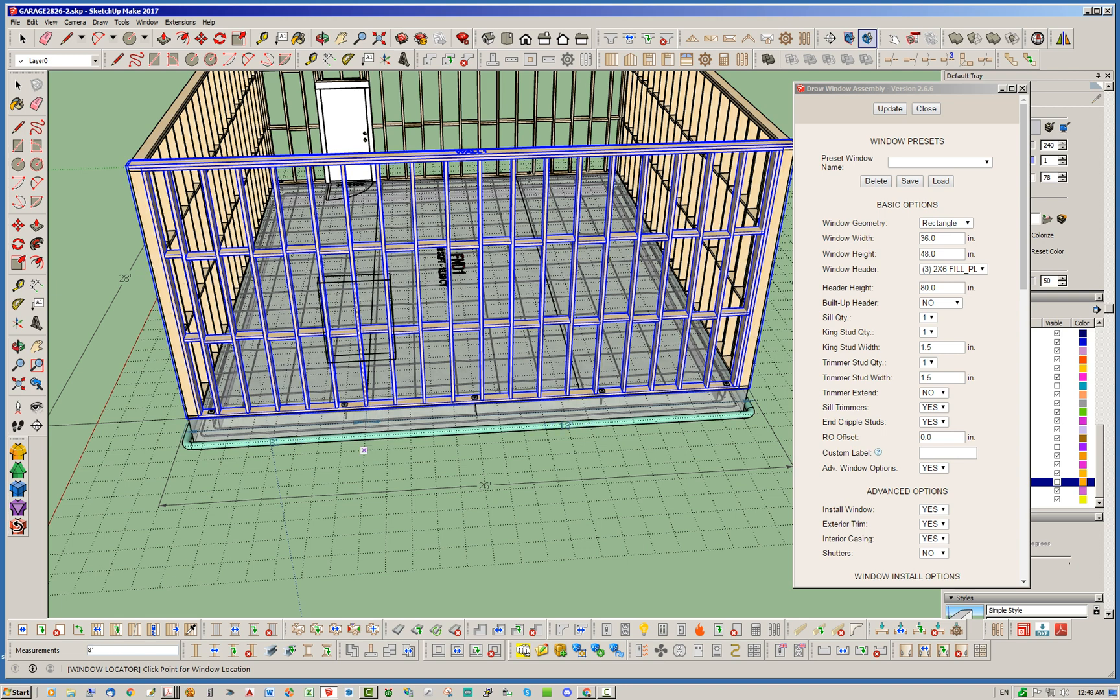
left_click(364, 449)
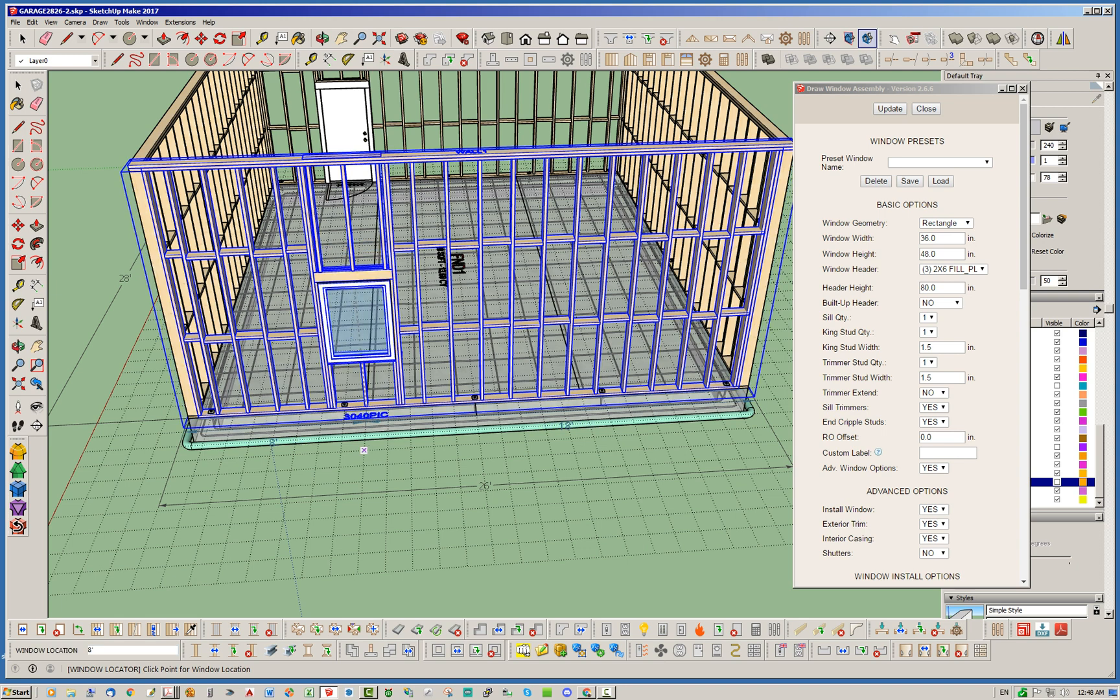
left_click(620, 450)
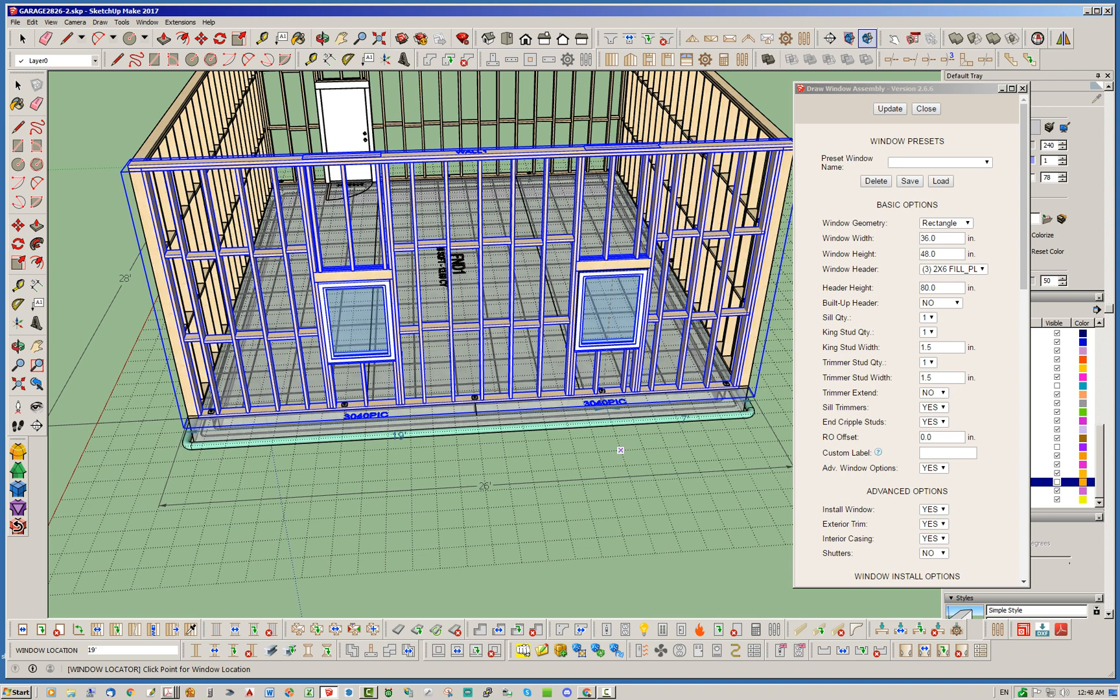
Move the window opening placed at 8' by -1', toward the nearer wall corner
left_click(40, 629)
left_click(366, 418)
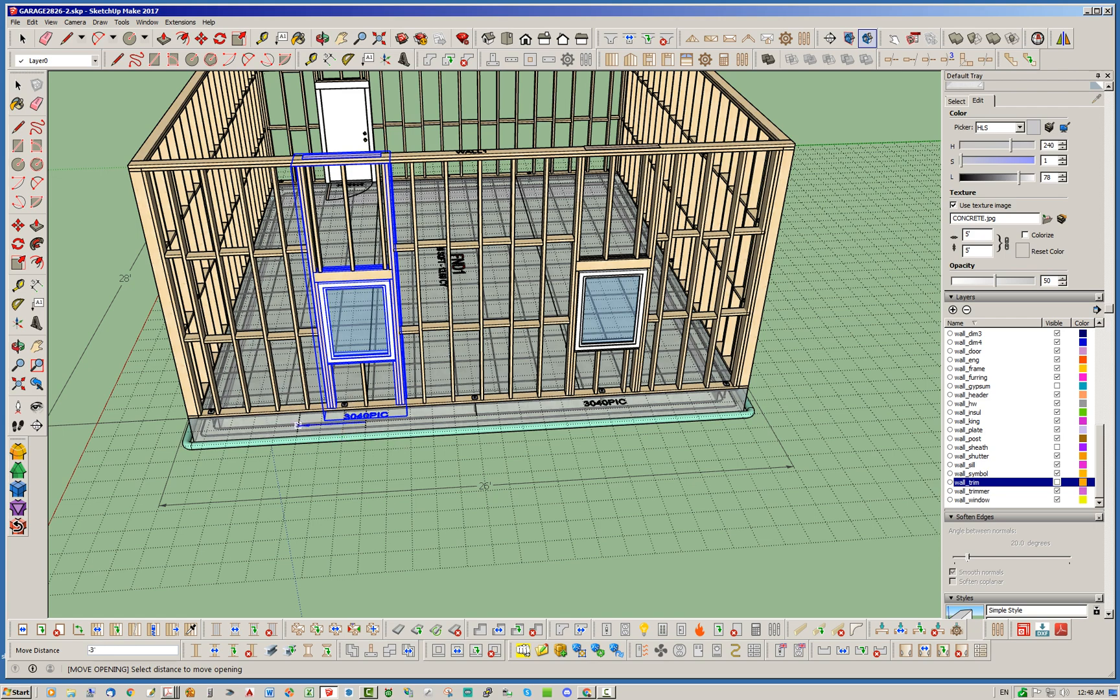
scroll(298, 424, "up", 4)
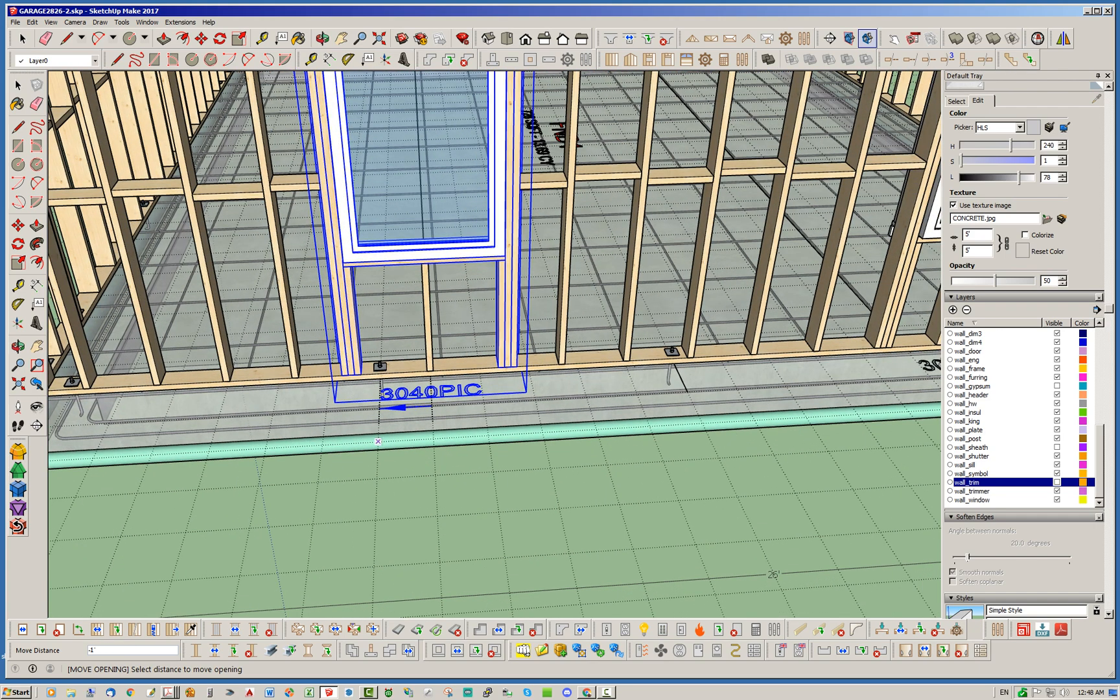
left_click(378, 441)
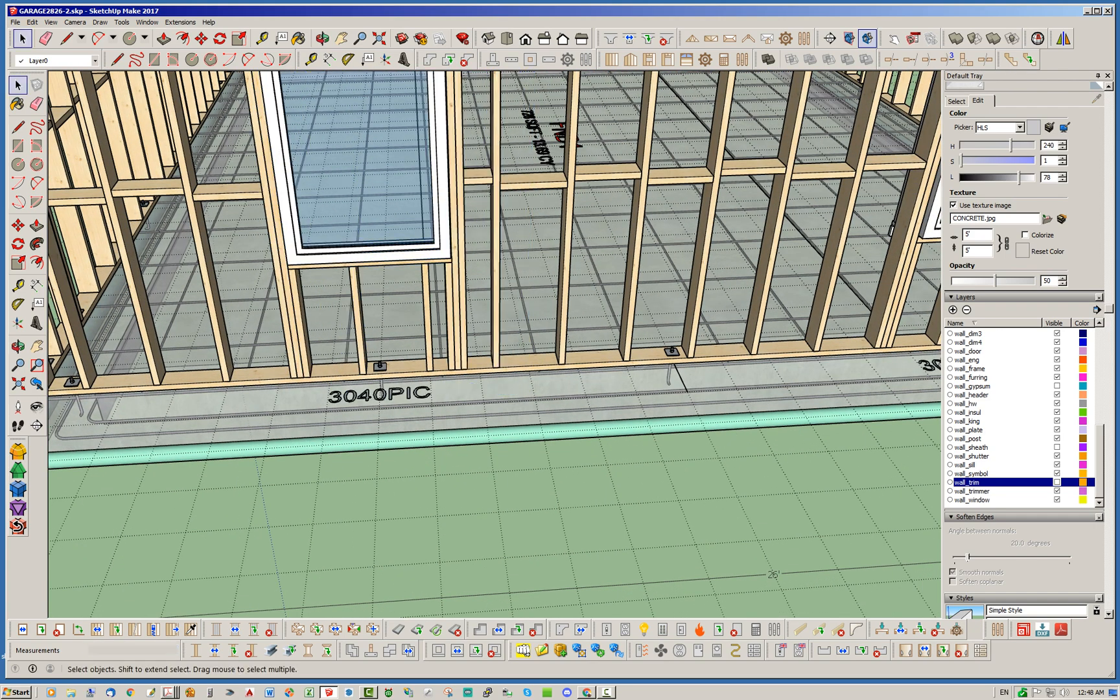
Edit the moved window in the 26' wall and set its window type to Single Hung
scroll(392, 448, "down", 5)
middle_click_drag(518, 421, 512, 363)
scroll(511, 363, "down", 3)
mouse_move(350, 434)
middle_mouse_down()
mouse_move(421, 428)
mouse_move(363, 447)
mouse_move(388, 421)
mouse_move(367, 422)
middle_mouse_up()
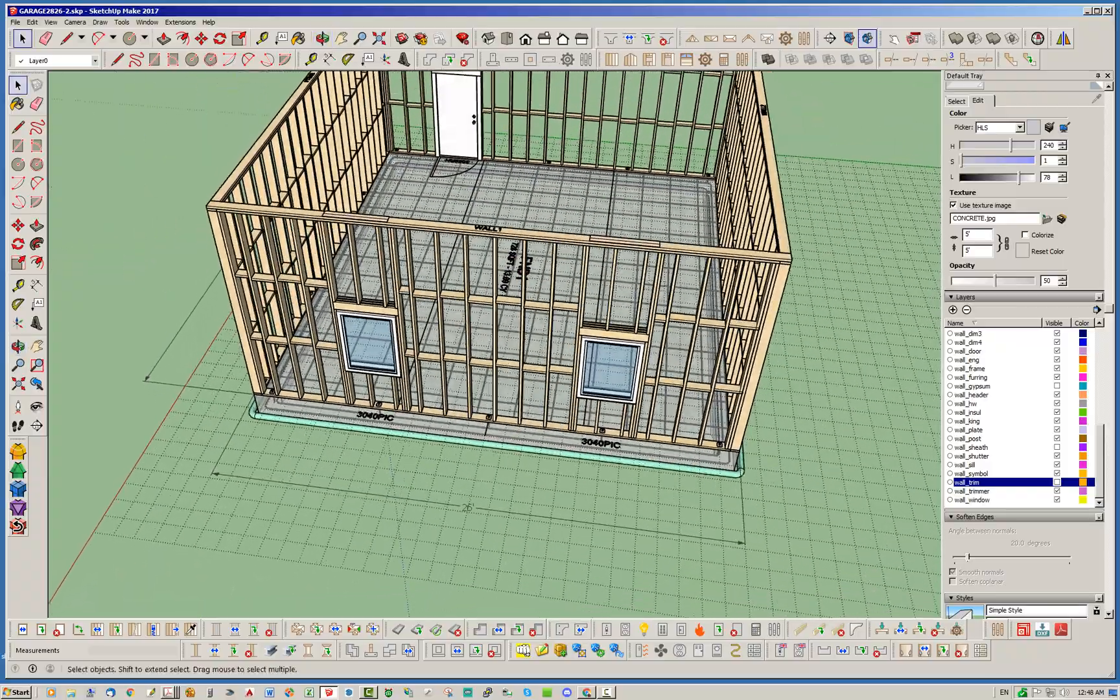
scroll(363, 331, "up", 3)
middle_click_drag(363, 332, 346, 363)
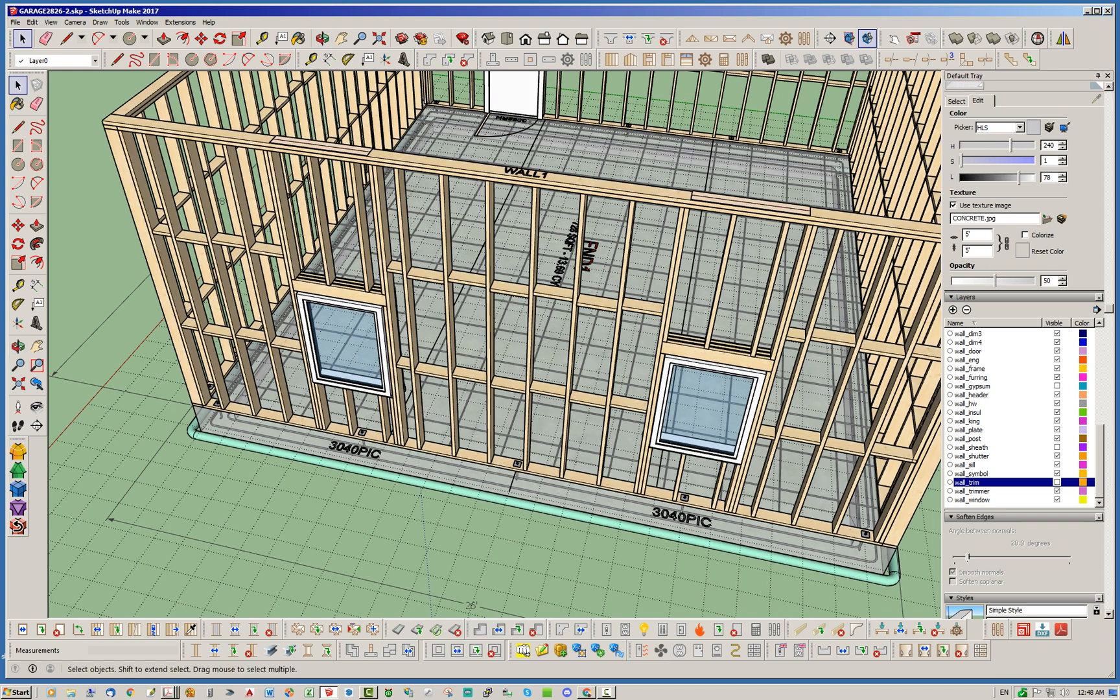
left_click(42, 629)
left_click(348, 363)
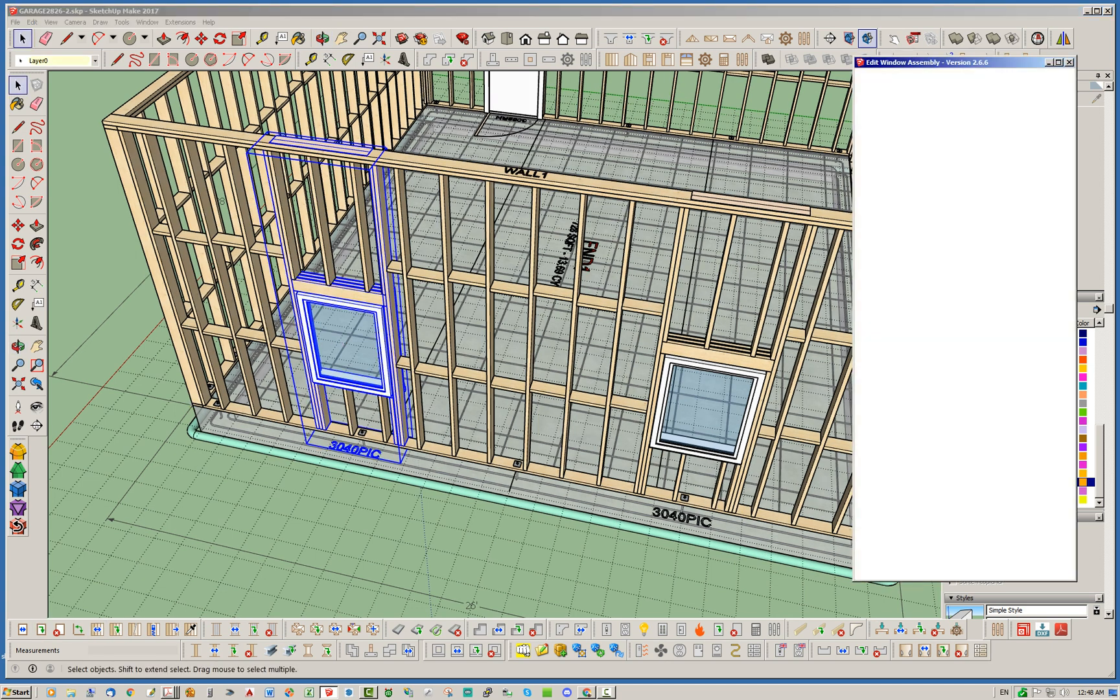
left_click_drag(1069, 176, 1070, 270)
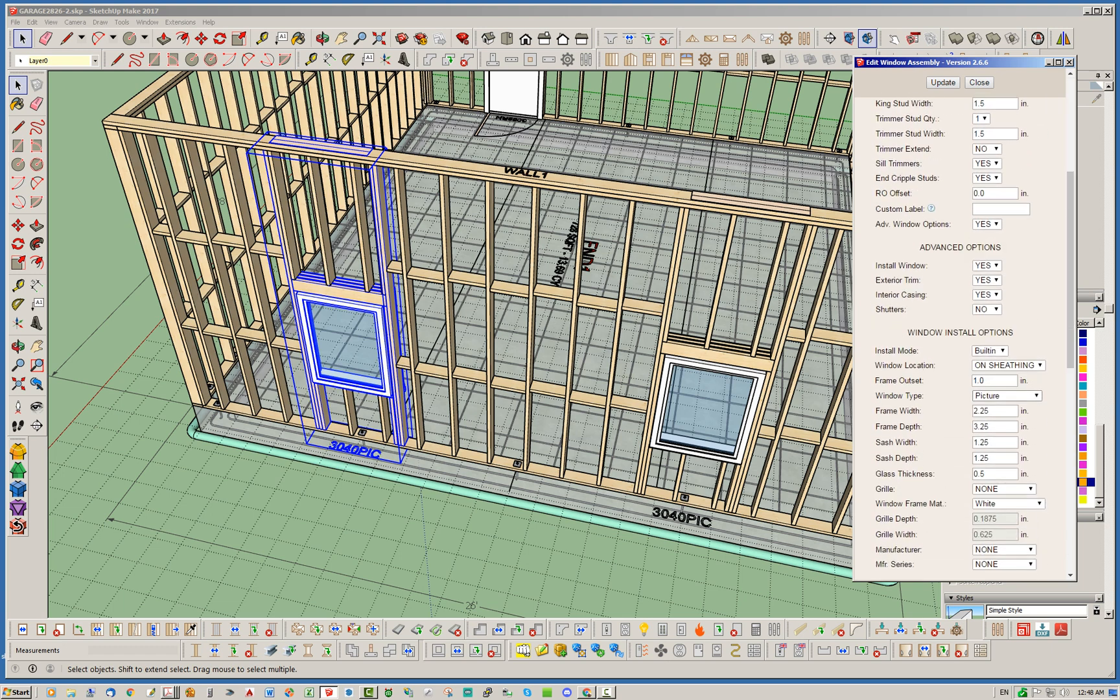
left_click(1007, 395)
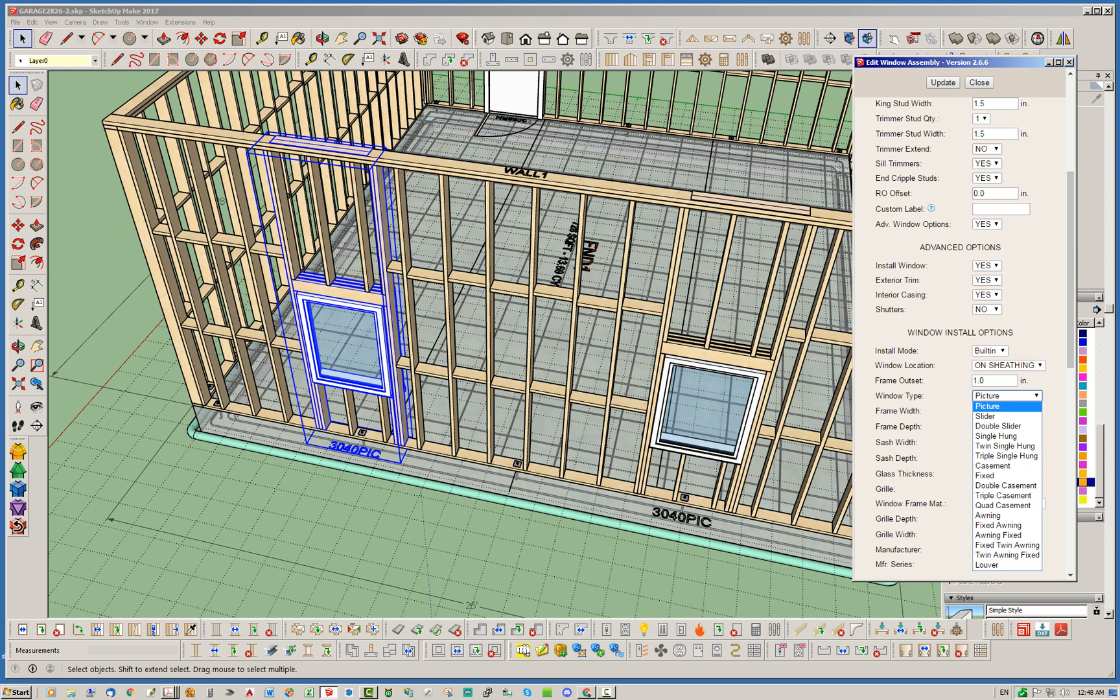
left_click(996, 436)
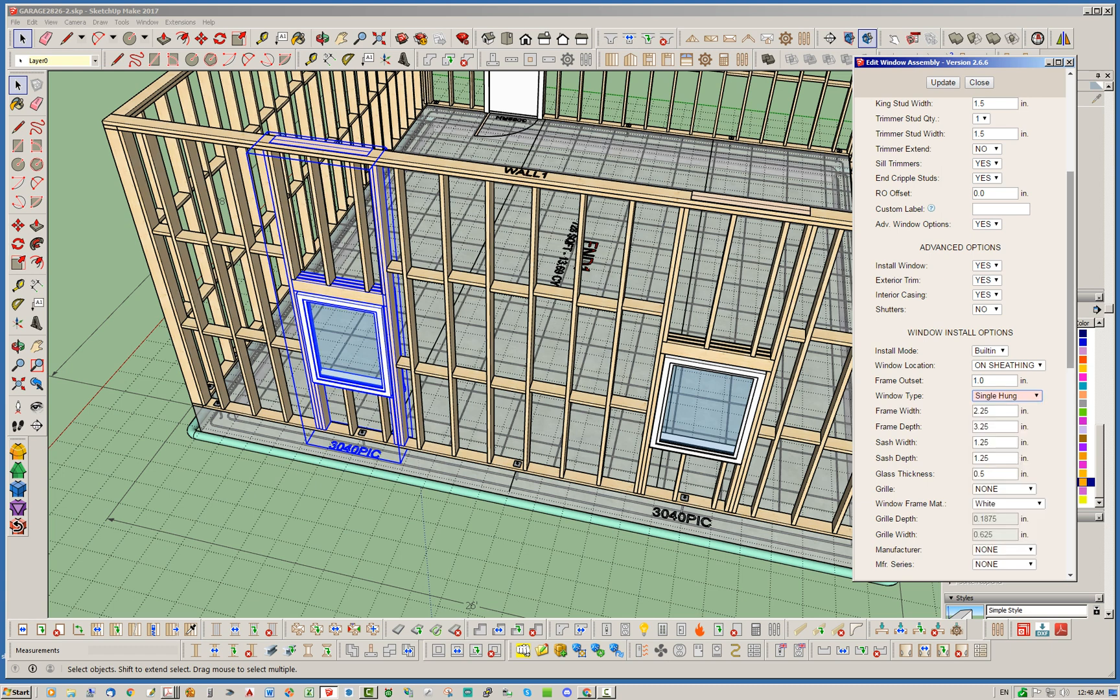
Set the moved window's manufacturer to Milgard, update the window, and finish editing it
scroll(960, 324, "down", 3)
scroll(959, 337, "down", 1)
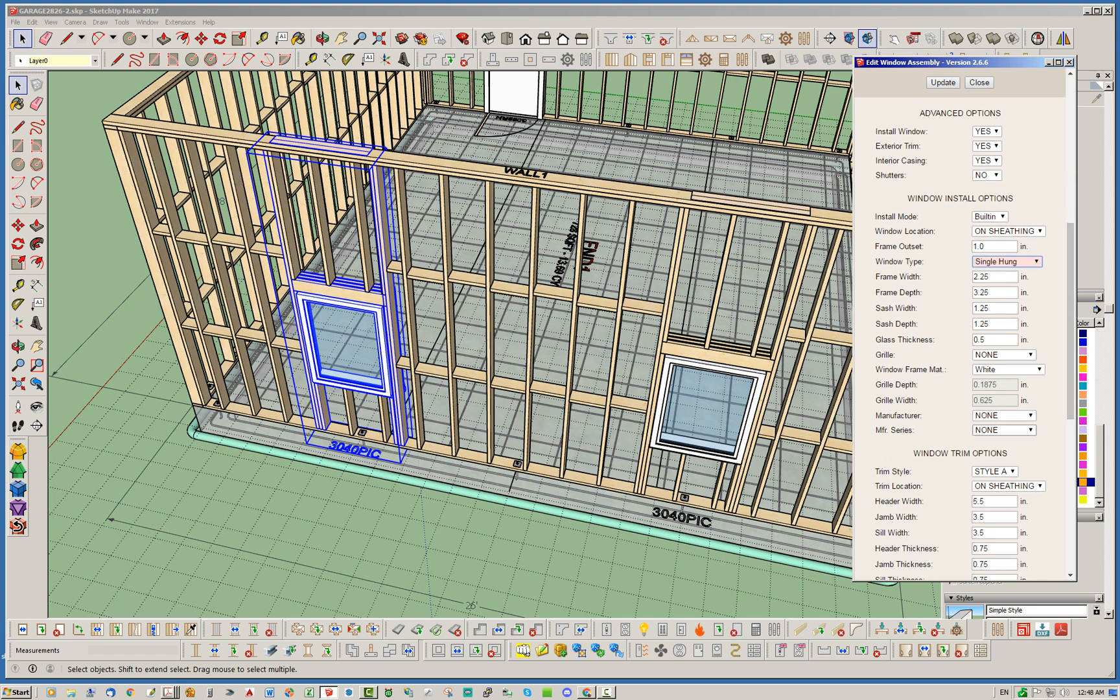
left_click(1003, 415)
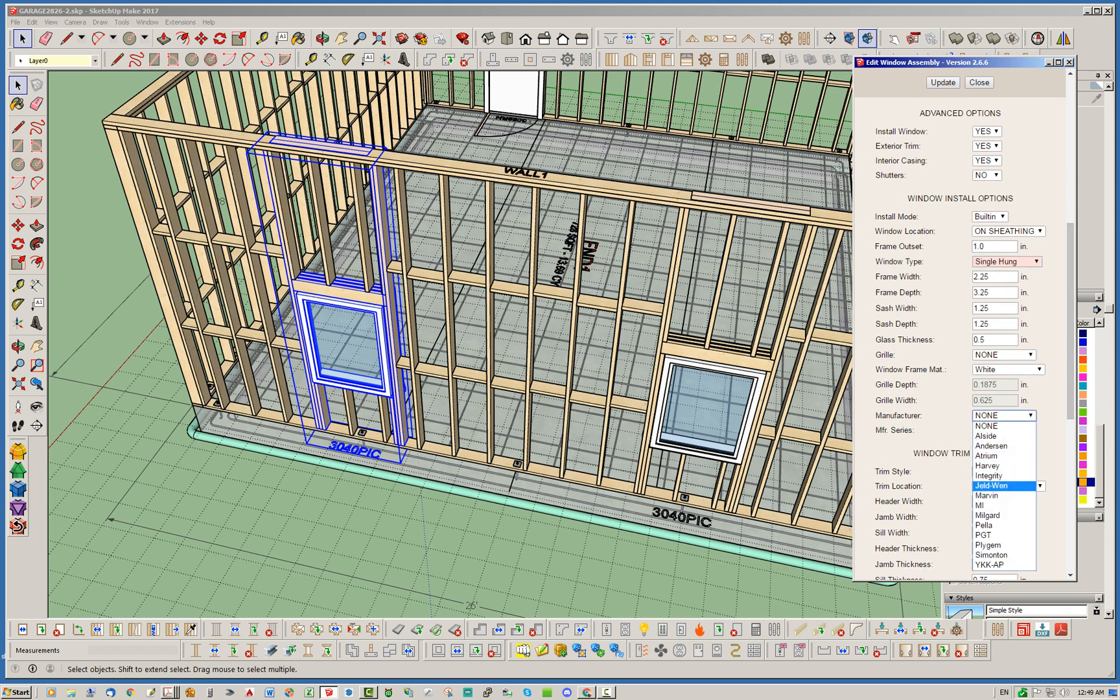
left_click(992, 516)
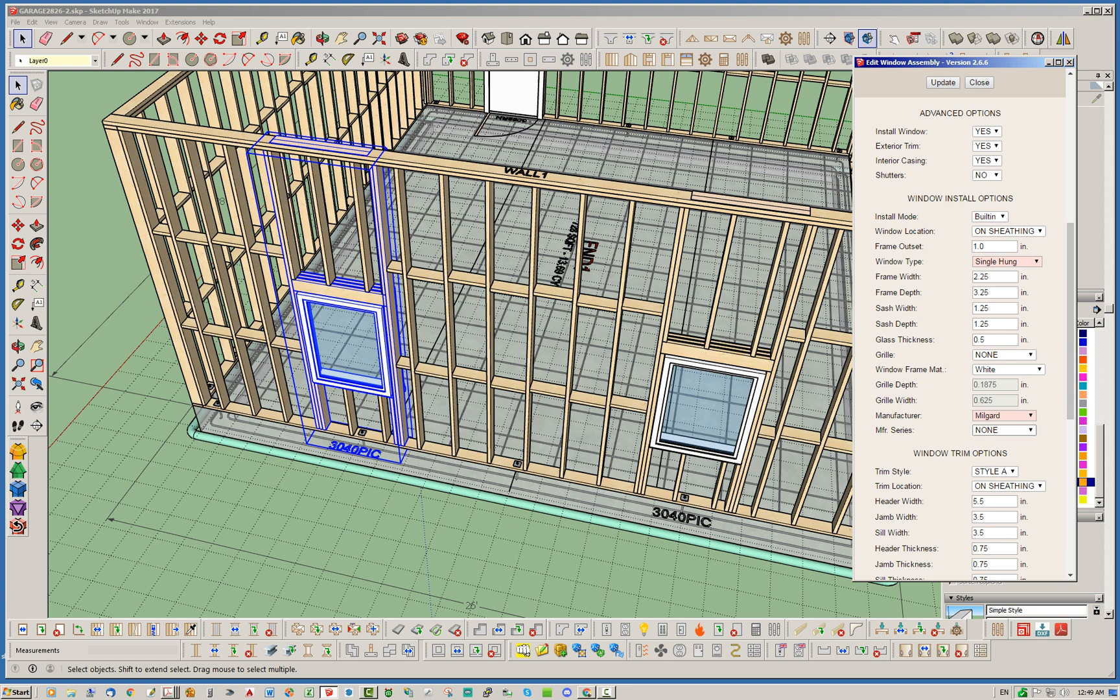
left_click(943, 82)
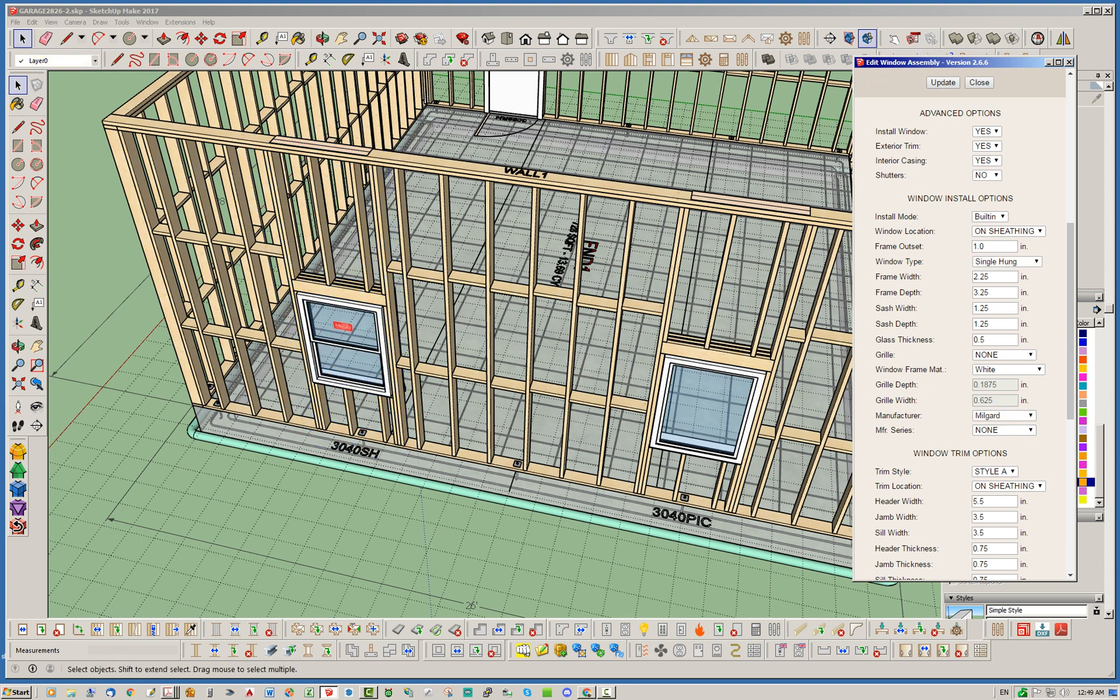
left_click(979, 83)
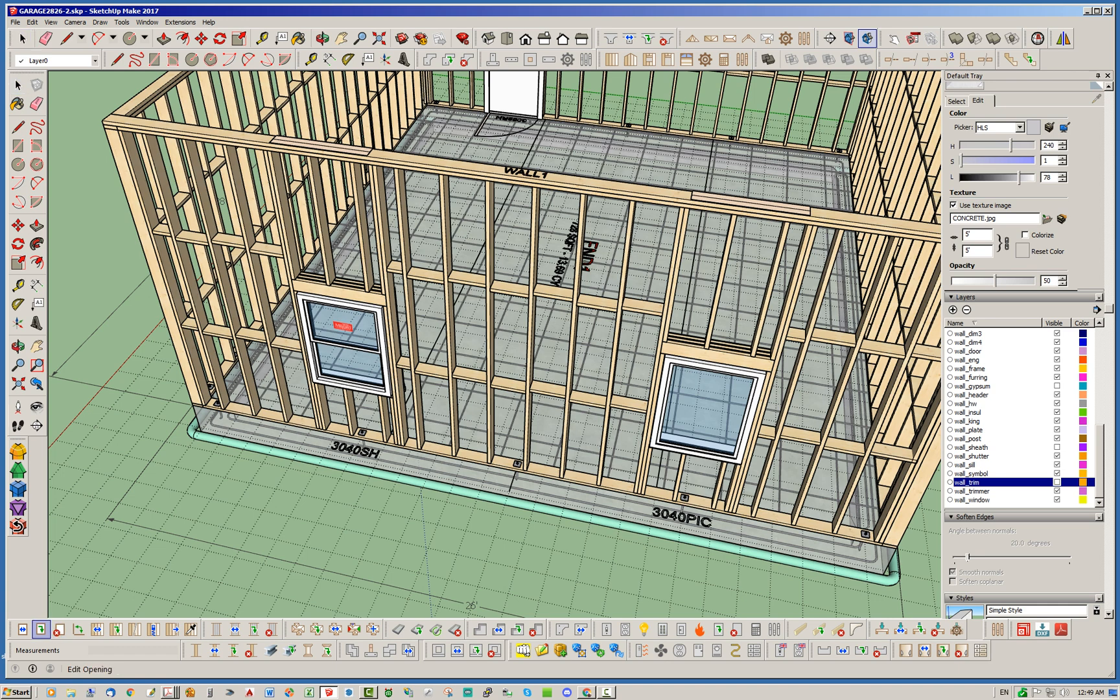
Edit the other window in the 26' wall, still labelled 3040PIC, and set its window type to Single Hung
left_click(41, 628)
left_click(707, 408)
left_click_drag(1070, 188, 1070, 359)
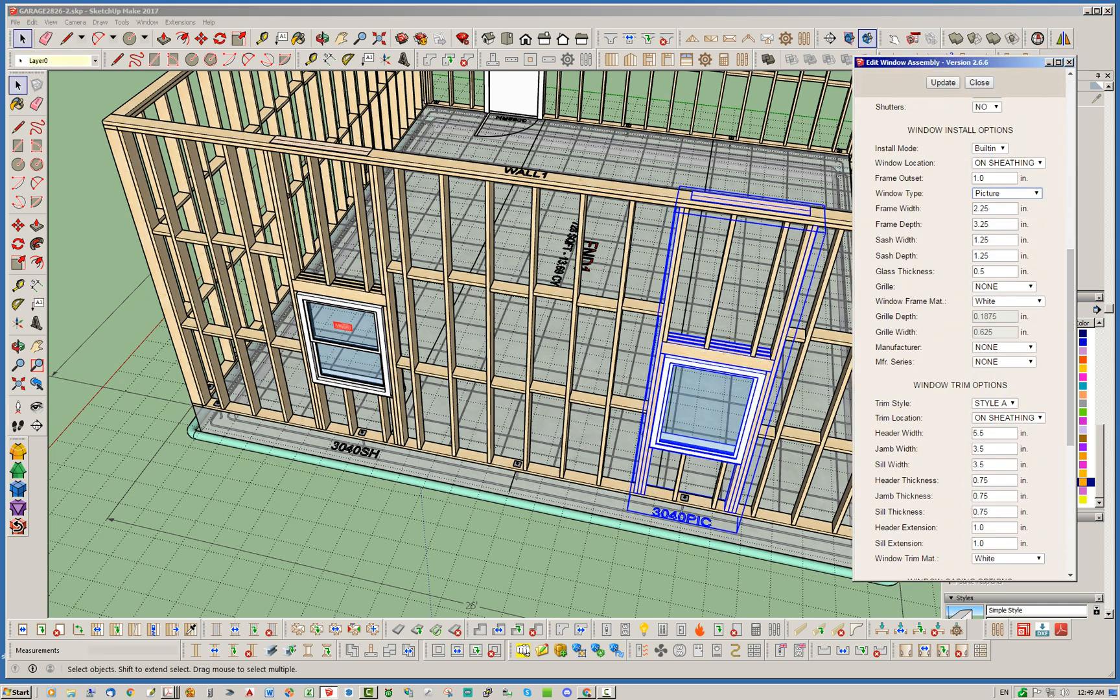
left_click(1007, 193)
left_click(1003, 234)
Set the second window's manufacturer to Milgard with the series at NONE, update it, and finish editing
left_click(1003, 348)
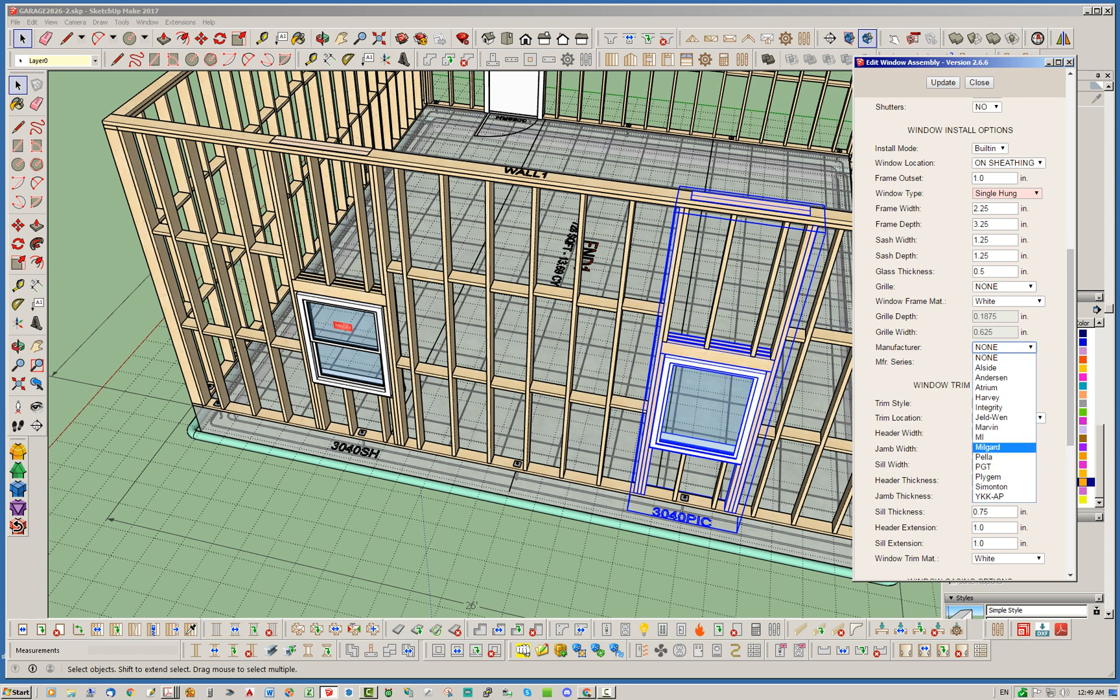
left_click(1003, 447)
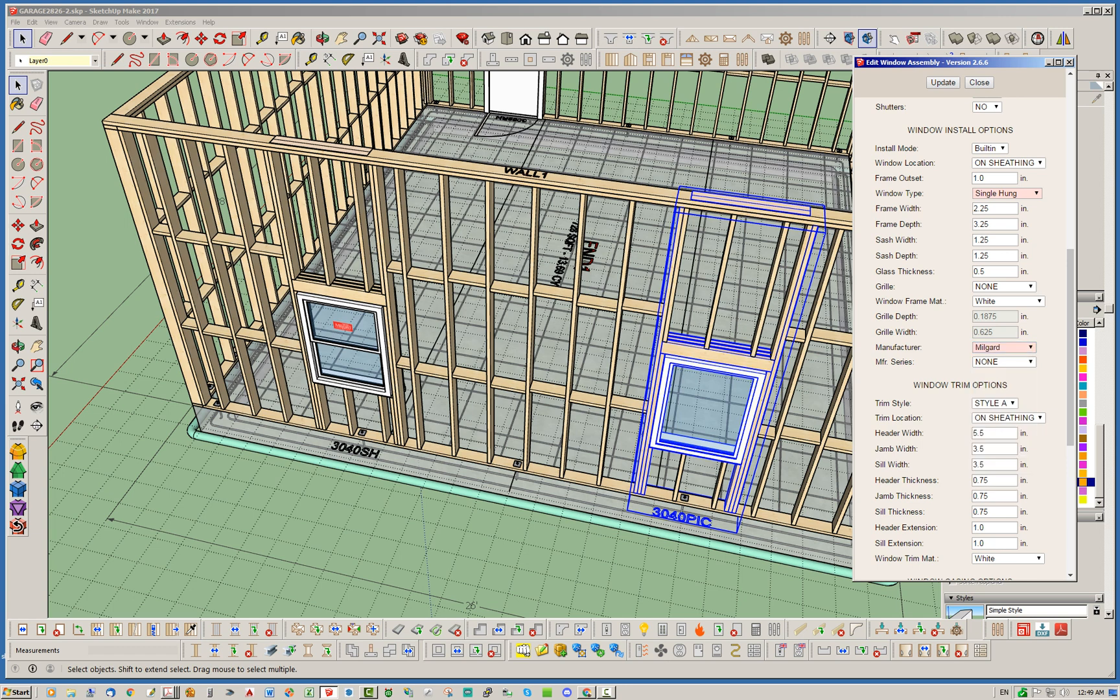
left_click(1004, 362)
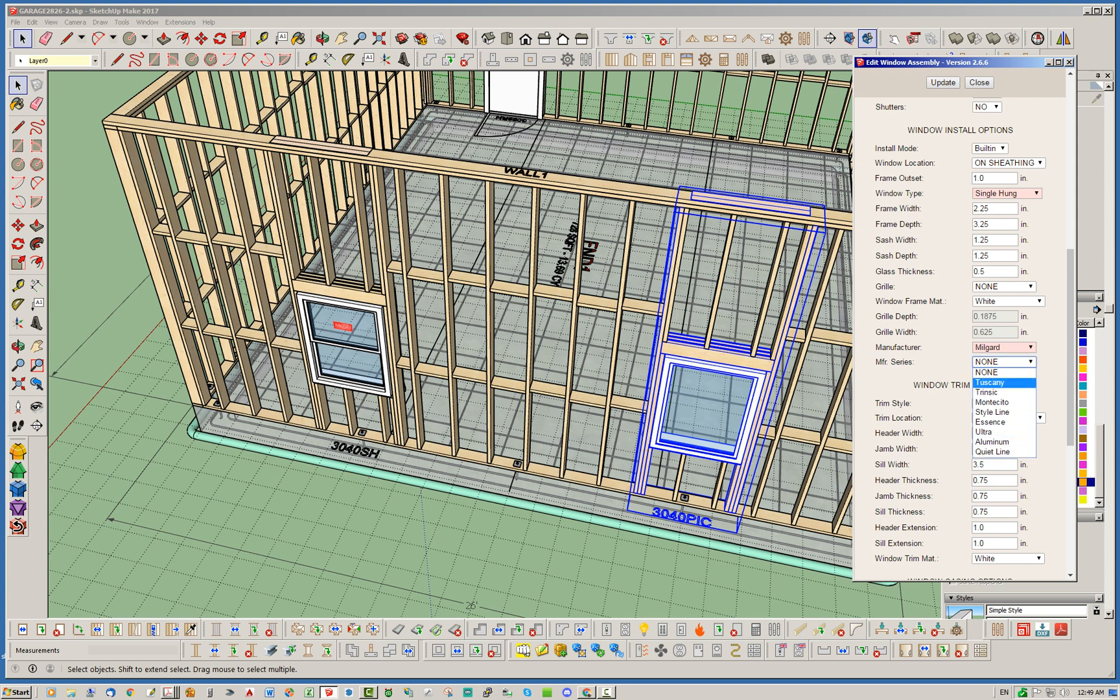
left_click(989, 383)
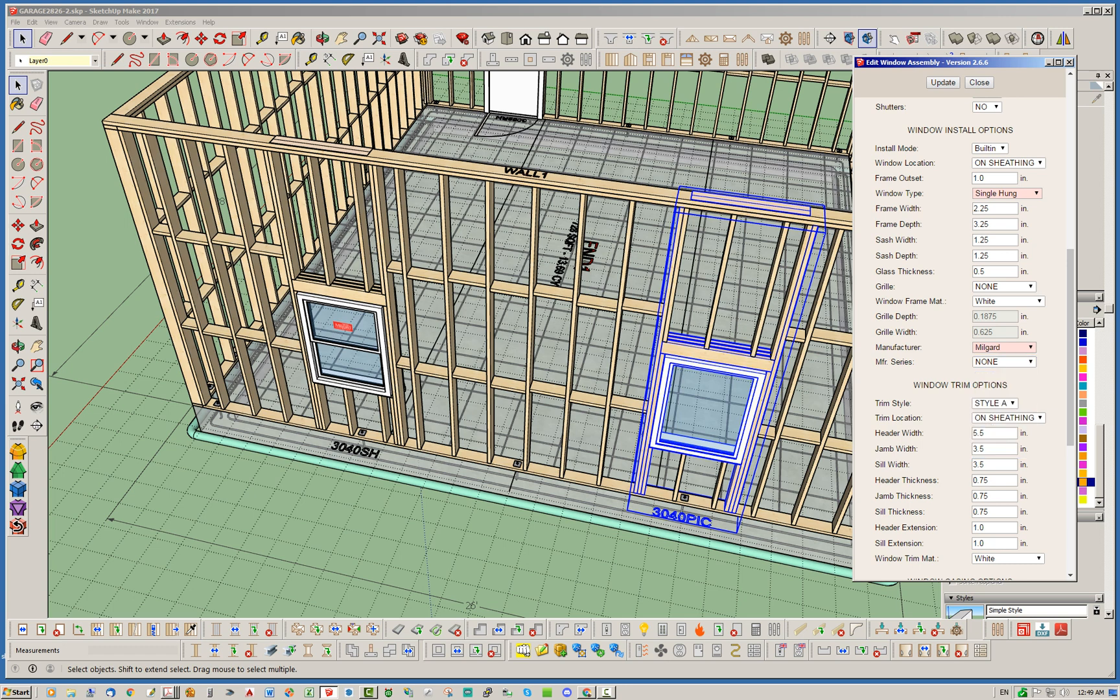
left_click(943, 82)
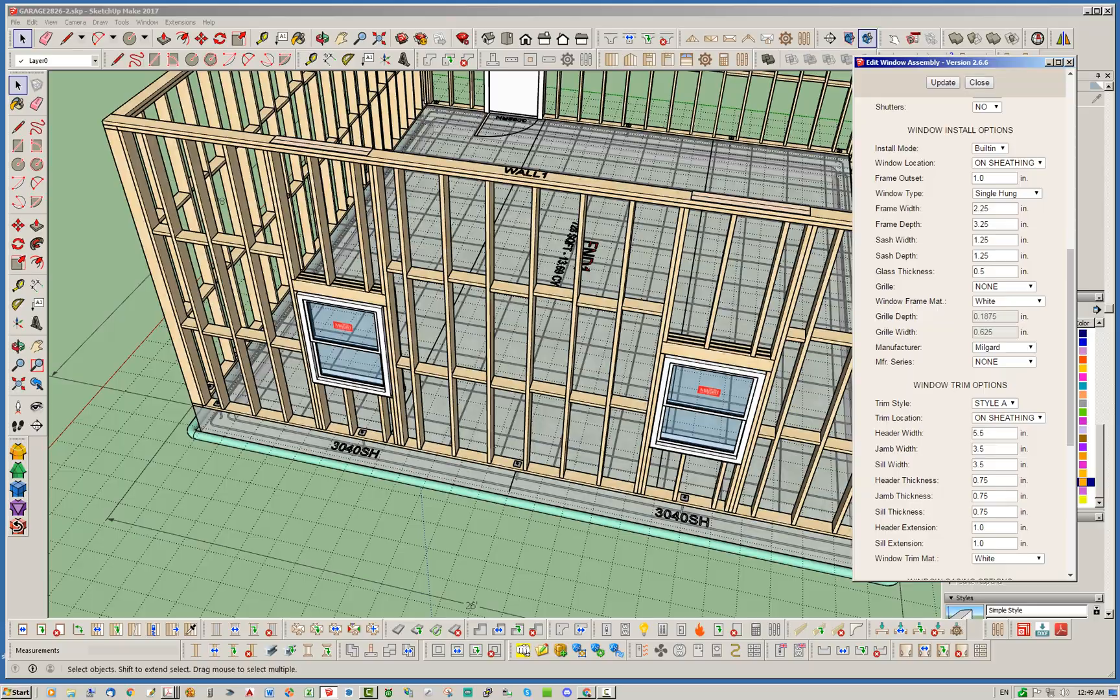
left_click(979, 82)
middle_click_drag(220, 402, 454, 350)
scroll(324, 318, "down", 3)
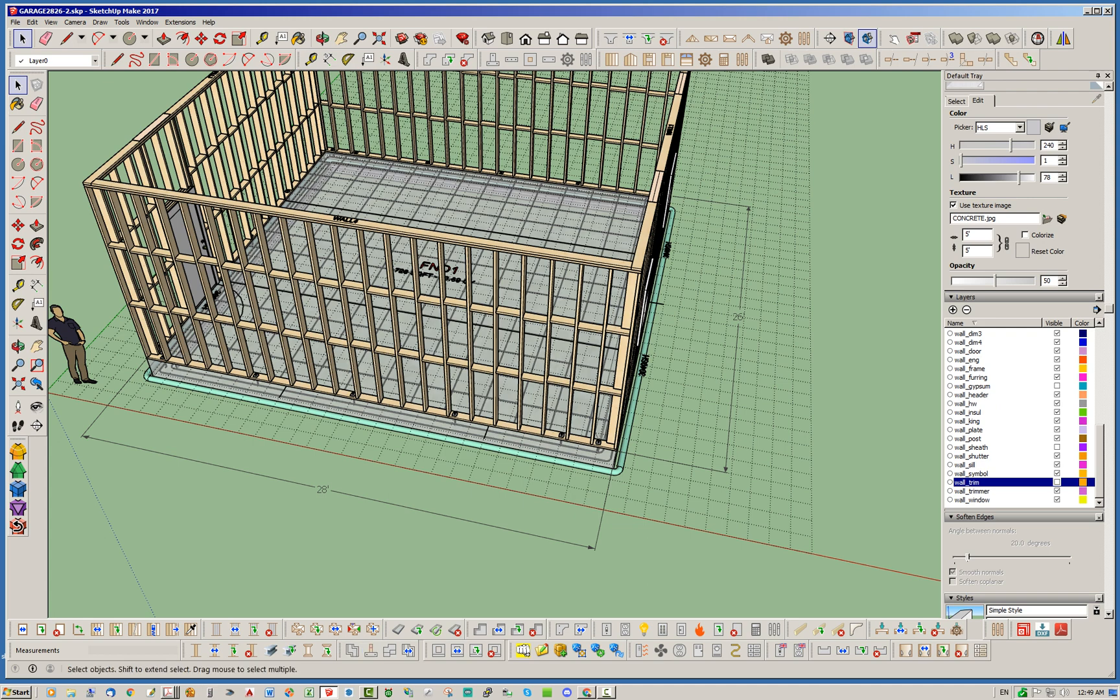
left_click(369, 692)
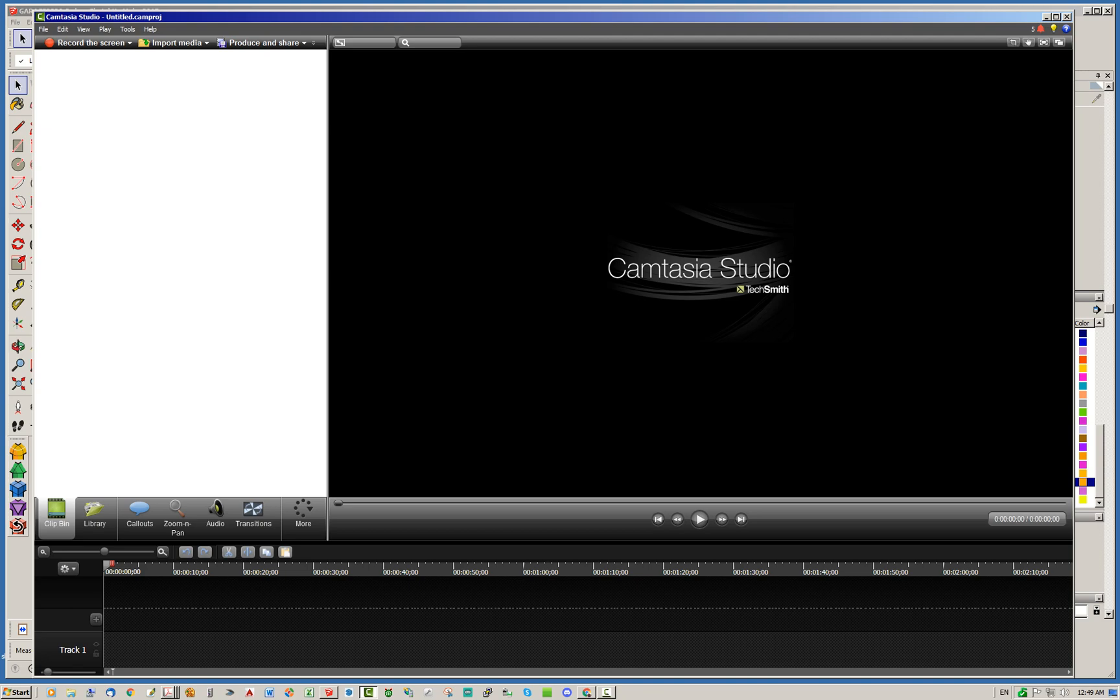
key("alt+Tab")
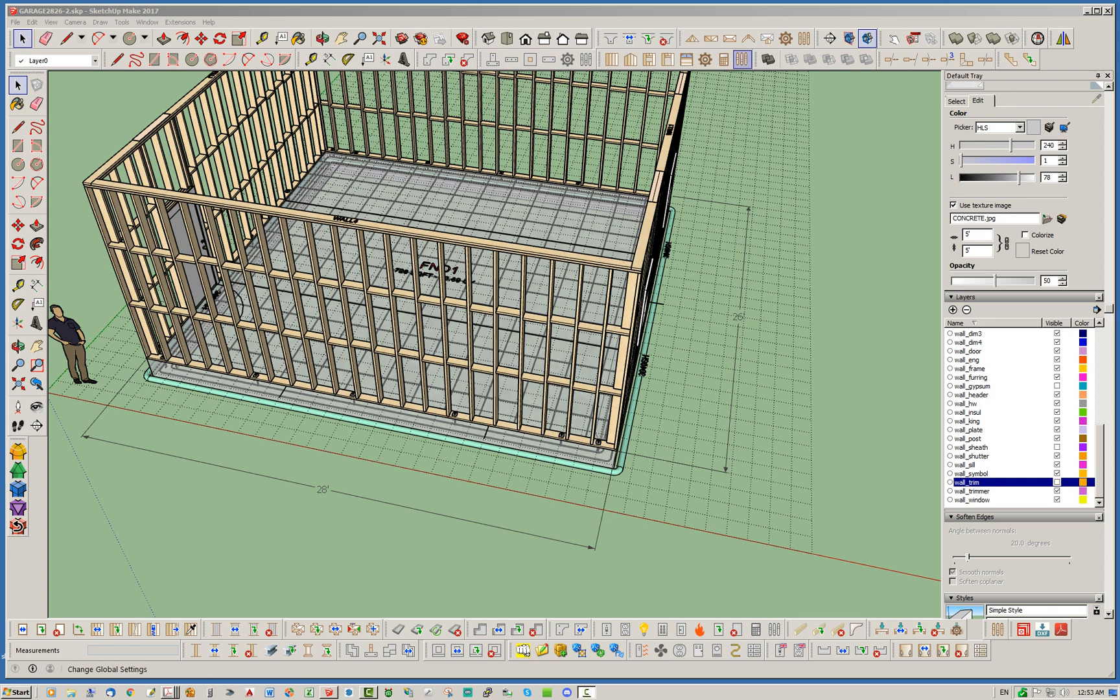
Open the Medeek Wall global settings
left_click(742, 59)
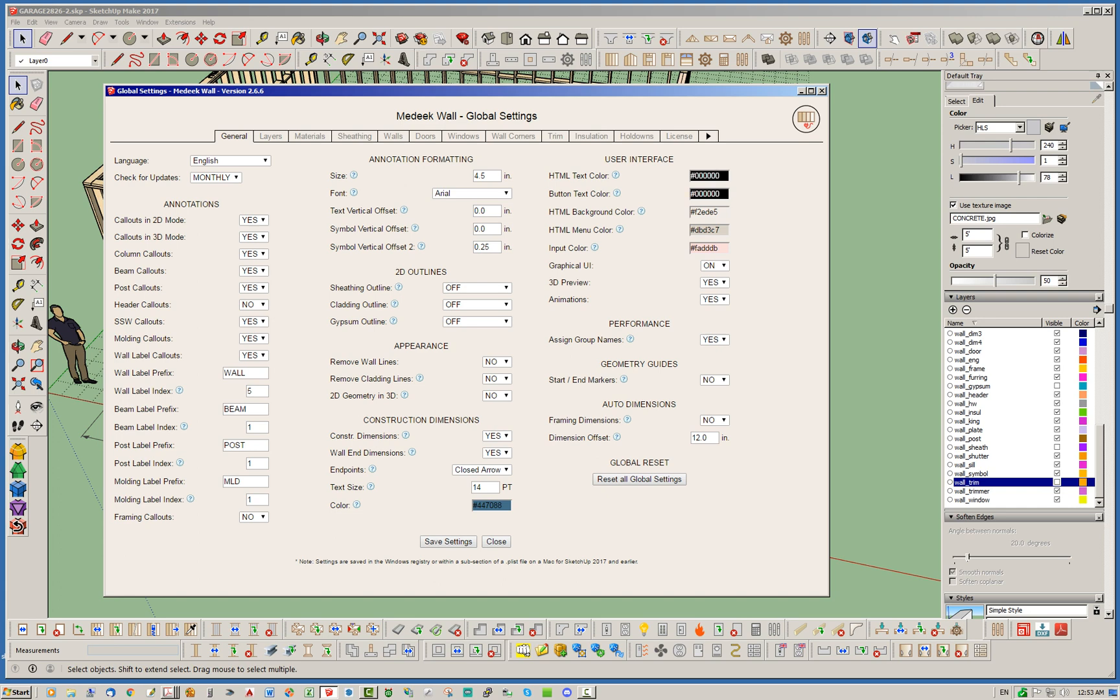
Copy the name of the "(3) 2X6 FILL_PLY_0.5" entry in the custom header library of the global settings
left_click(708, 137)
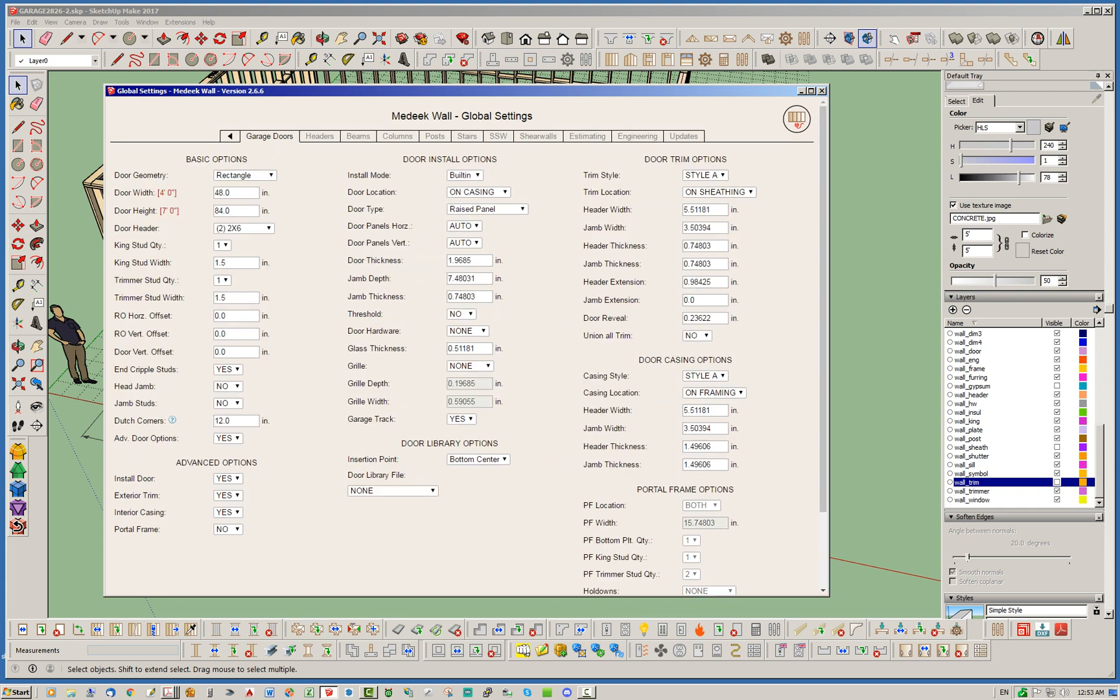
left_click(319, 136)
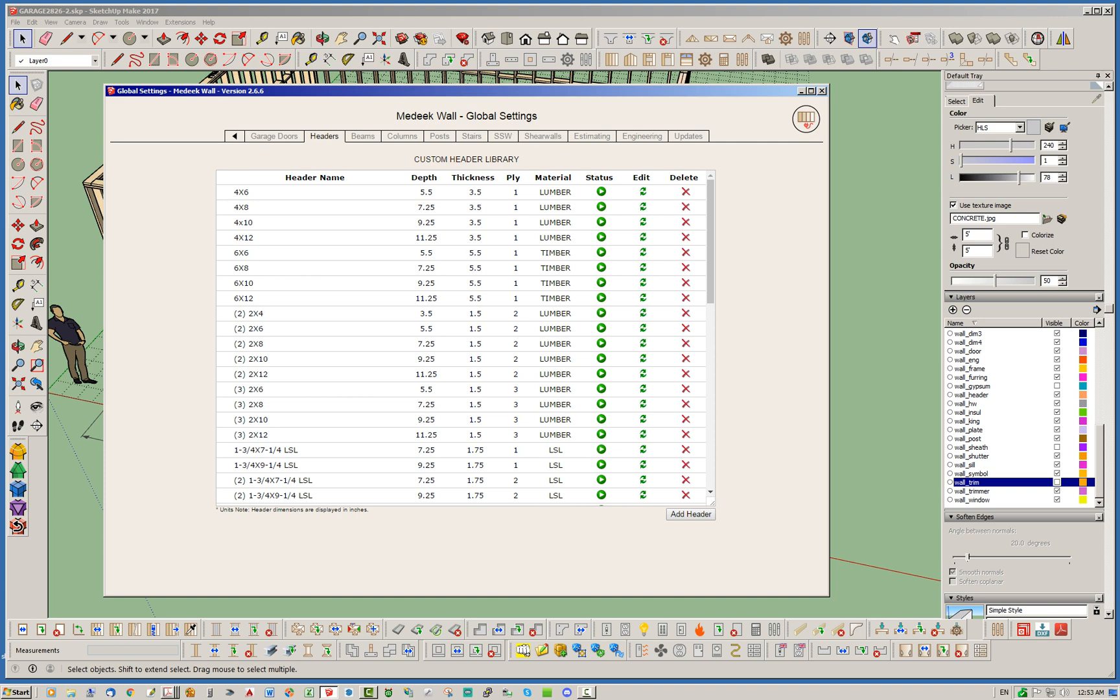
mouse_move(710, 241)
left_mouse_down()
mouse_move(711, 426)
mouse_move(710, 241)
left_mouse_up()
left_click_drag(710, 241, 711, 426)
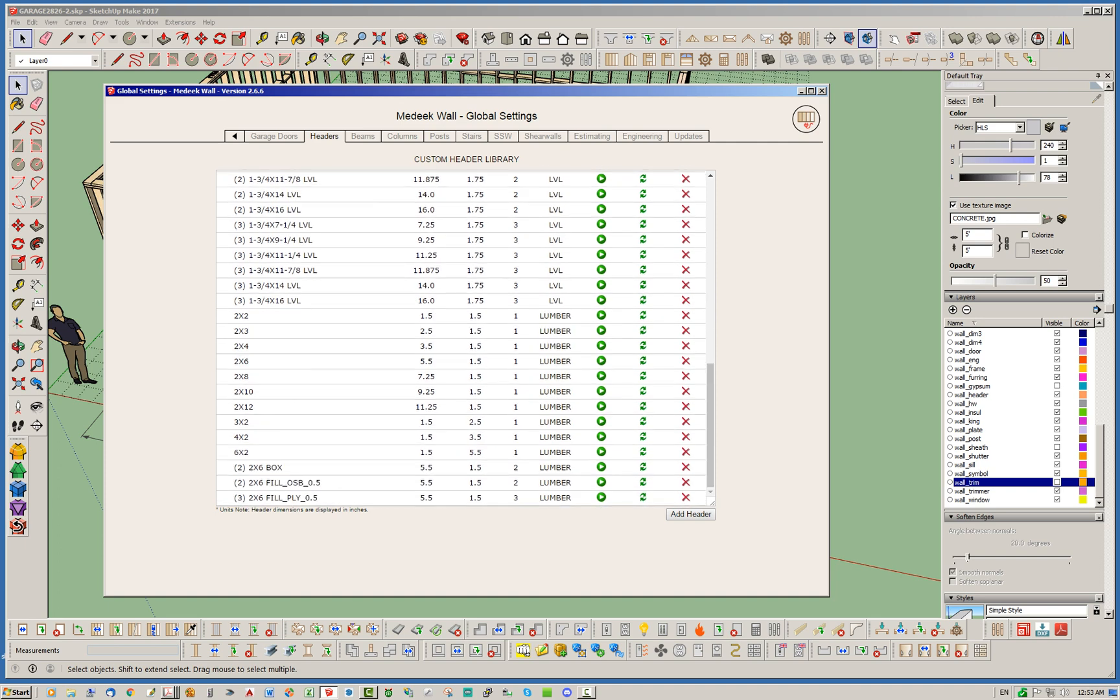
left_click_drag(318, 498, 233, 497)
key("ctrl+c")
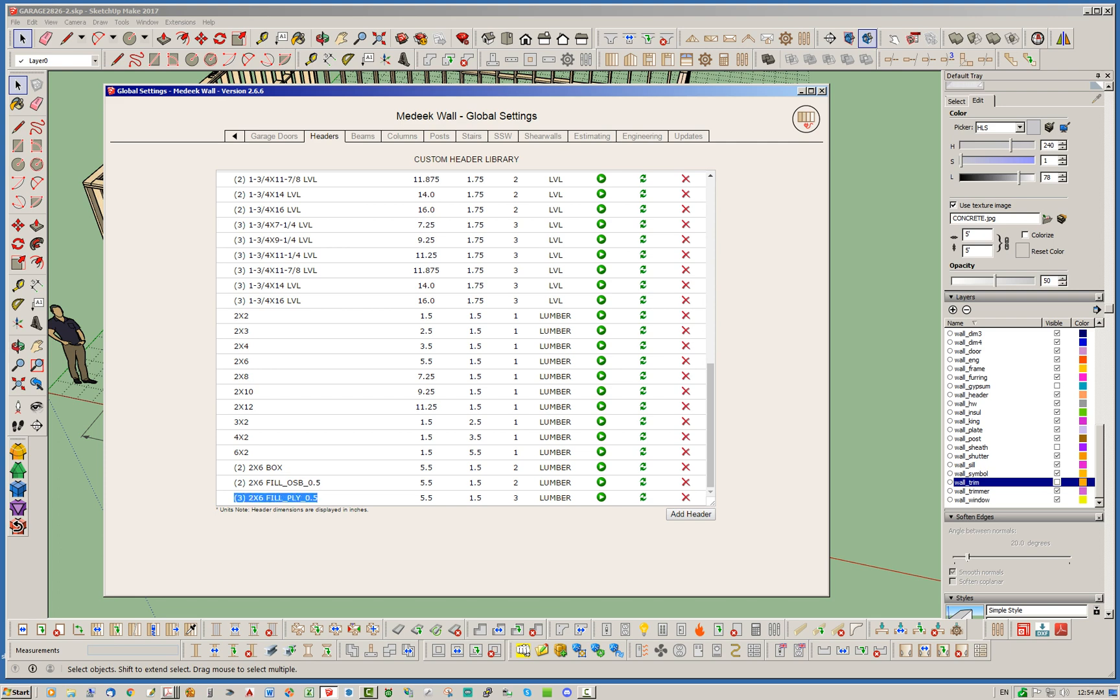
Start a new library header and name it "(3) 2X12 FILL_PLY_0.5", reusing the copied name
left_click(690, 514)
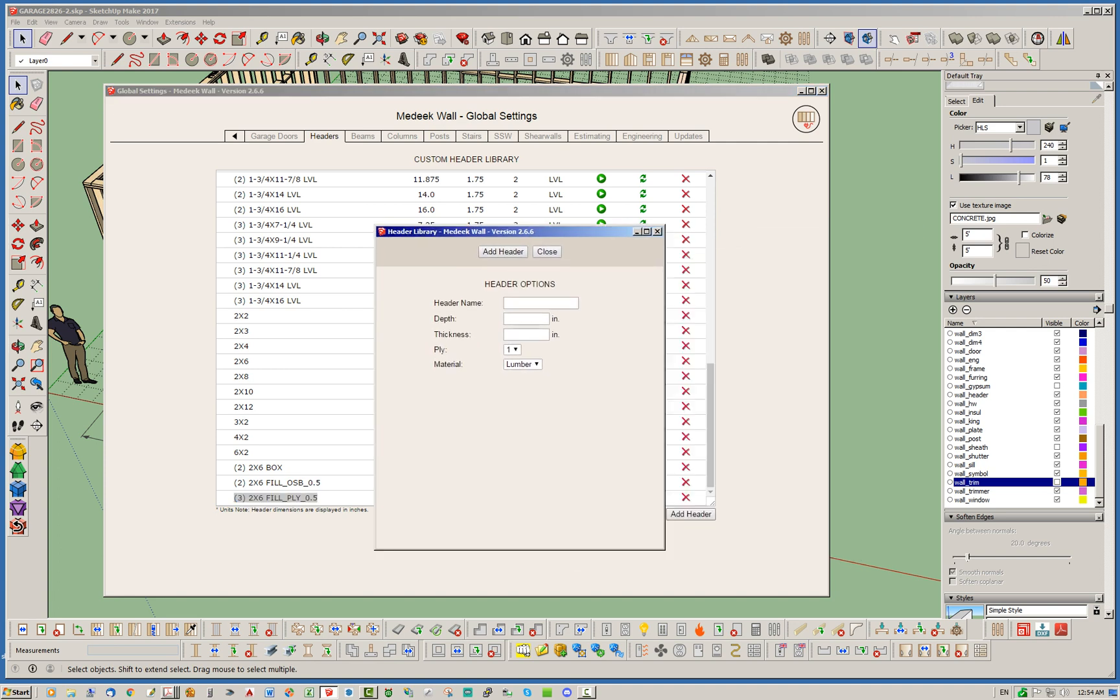
left_click(533, 303)
key("ctrl+v")
left_click_drag(527, 303, 523, 303)
type("12")
Give the new header a depth of 11.25 in, a thickness of 1.5 in and 3 plies, and add it to the library
left_click(522, 319)
type("11.25")
key("Tab")
type("1.5")
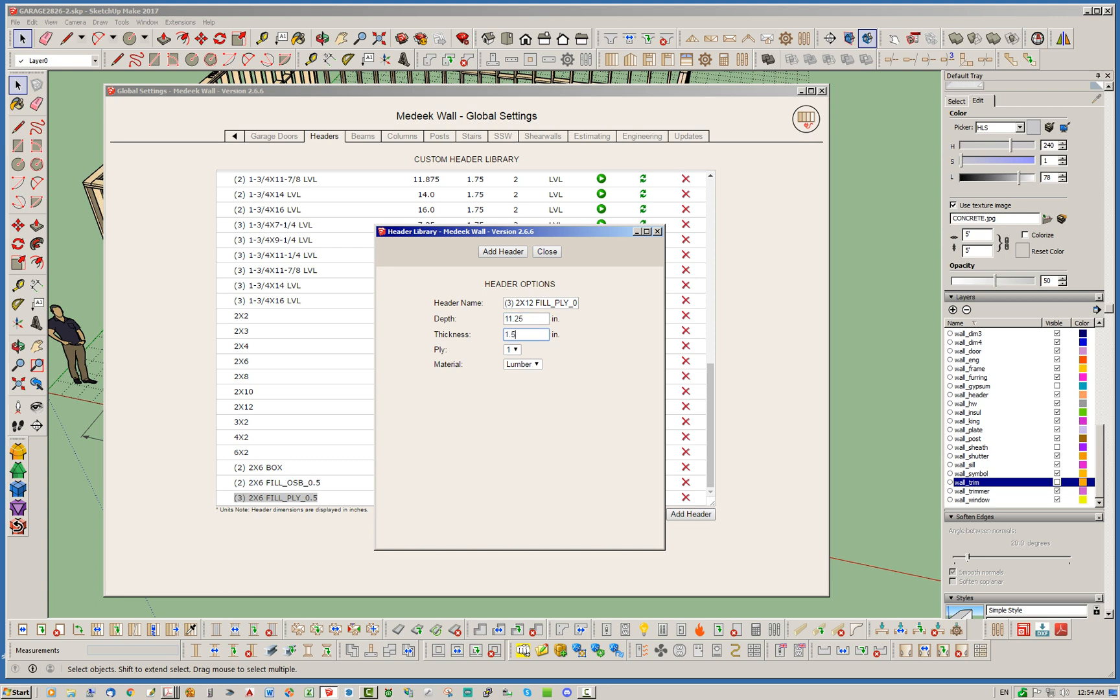
key("Tab")
key("alt+Down")
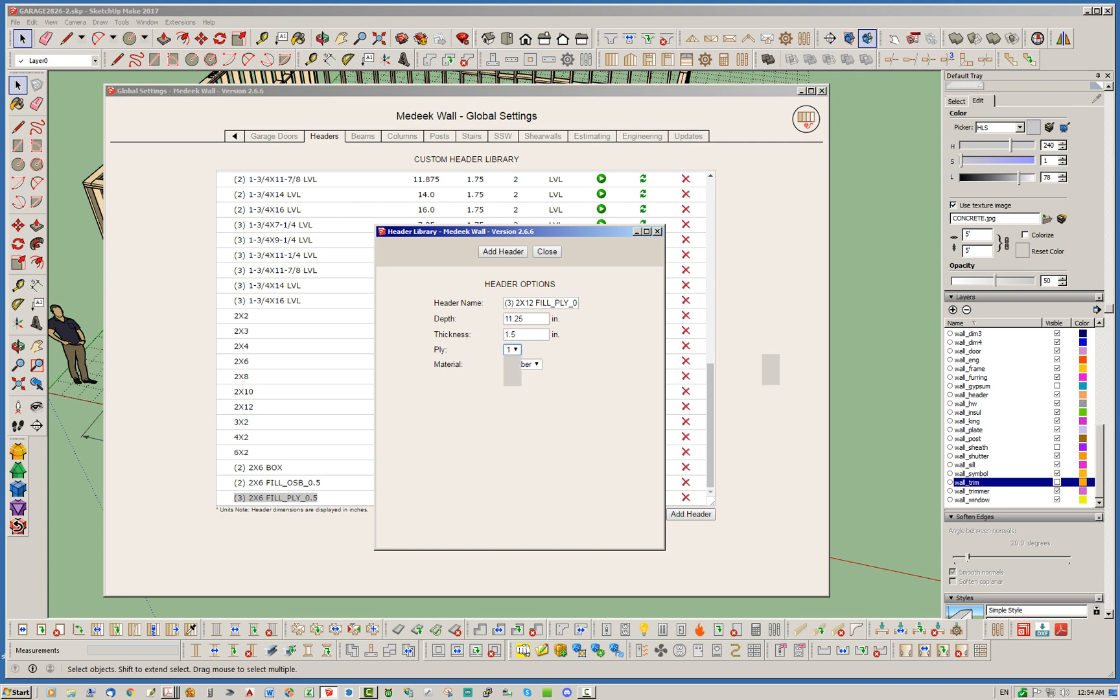
key("Down")
key("Down")
key("Return")
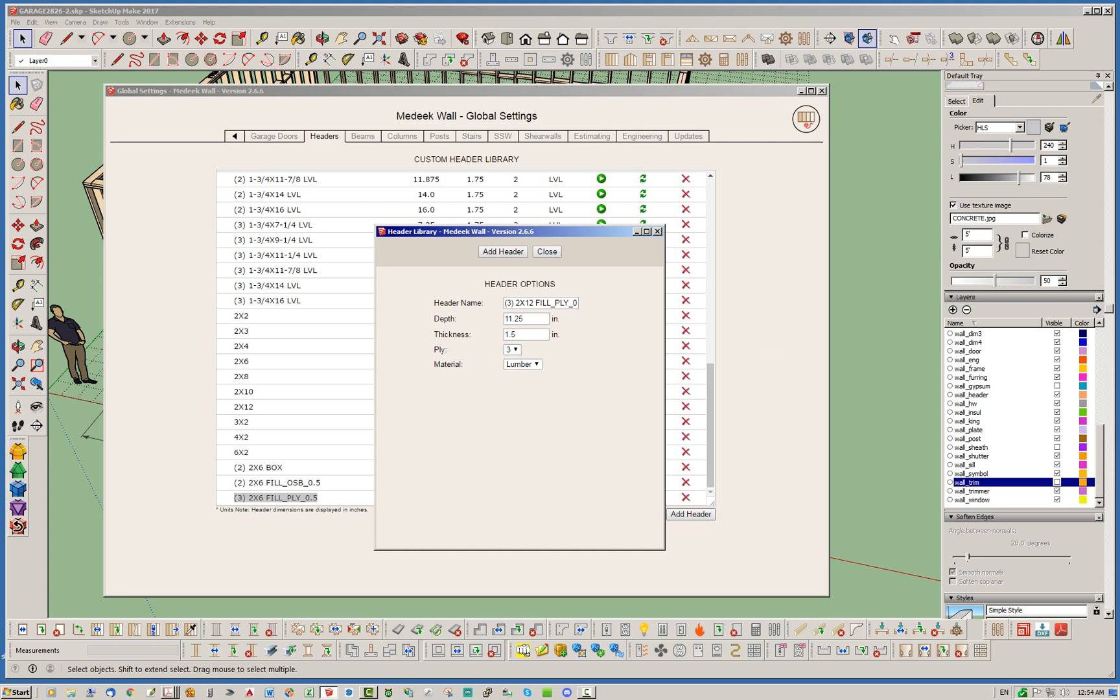
left_click(502, 251)
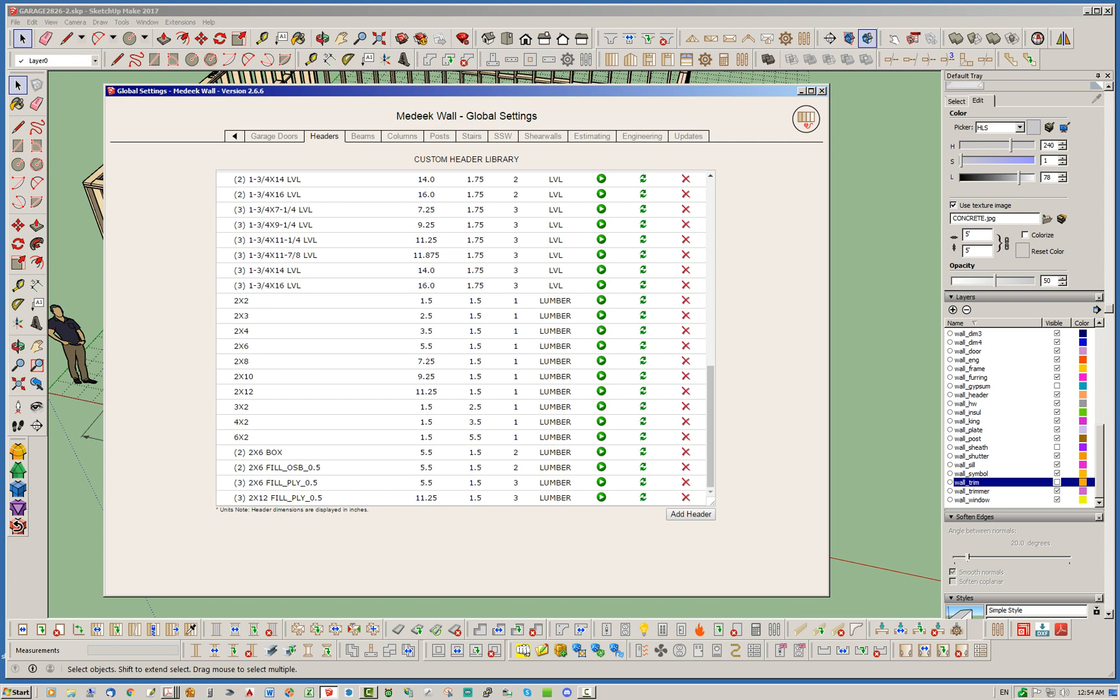
Review the entries in the custom header library, including the new 2X12 header, and close the global settings
left_click_drag(271, 497, 322, 497)
left_click(323, 497)
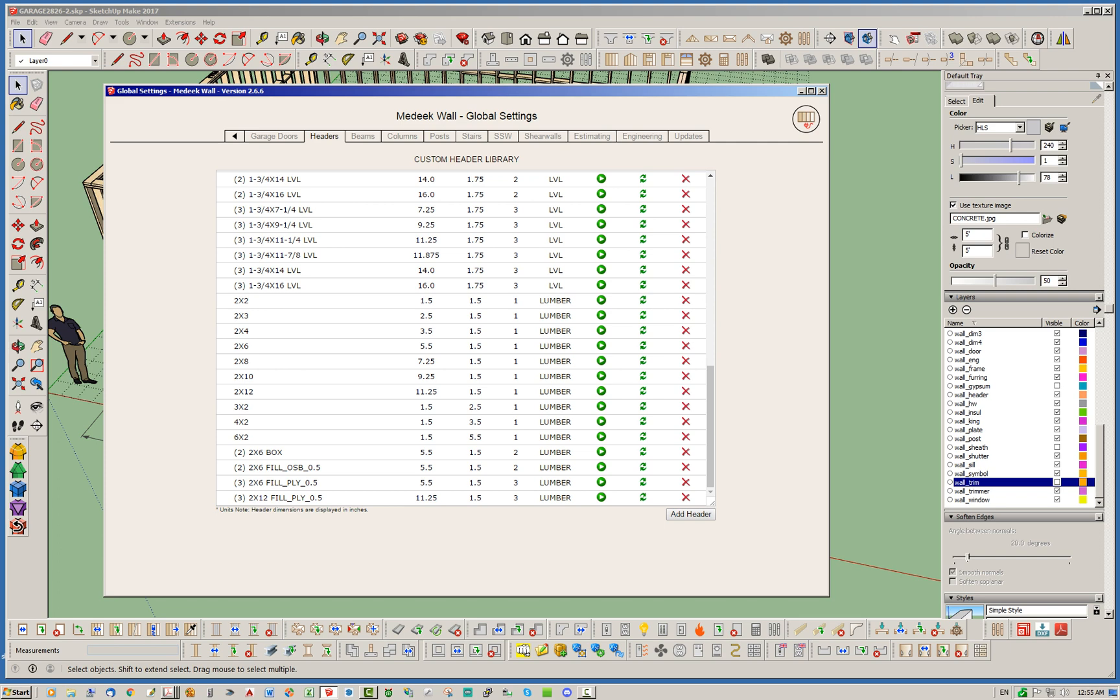
scroll(464, 337, "up", 15)
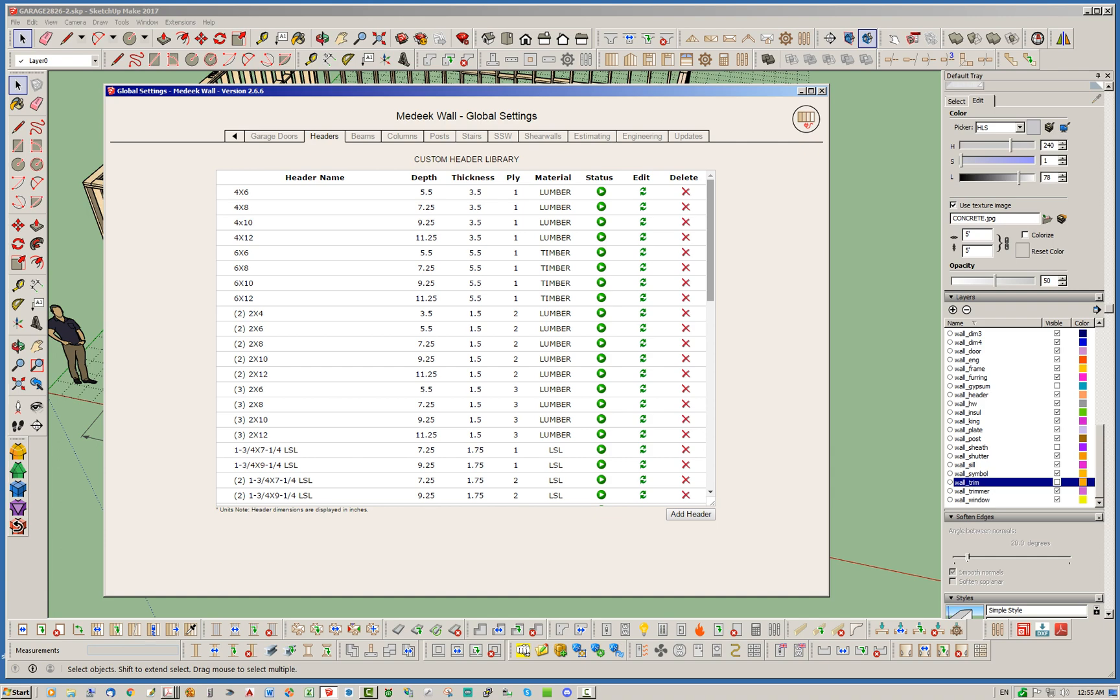
scroll(463, 337, "down", 15)
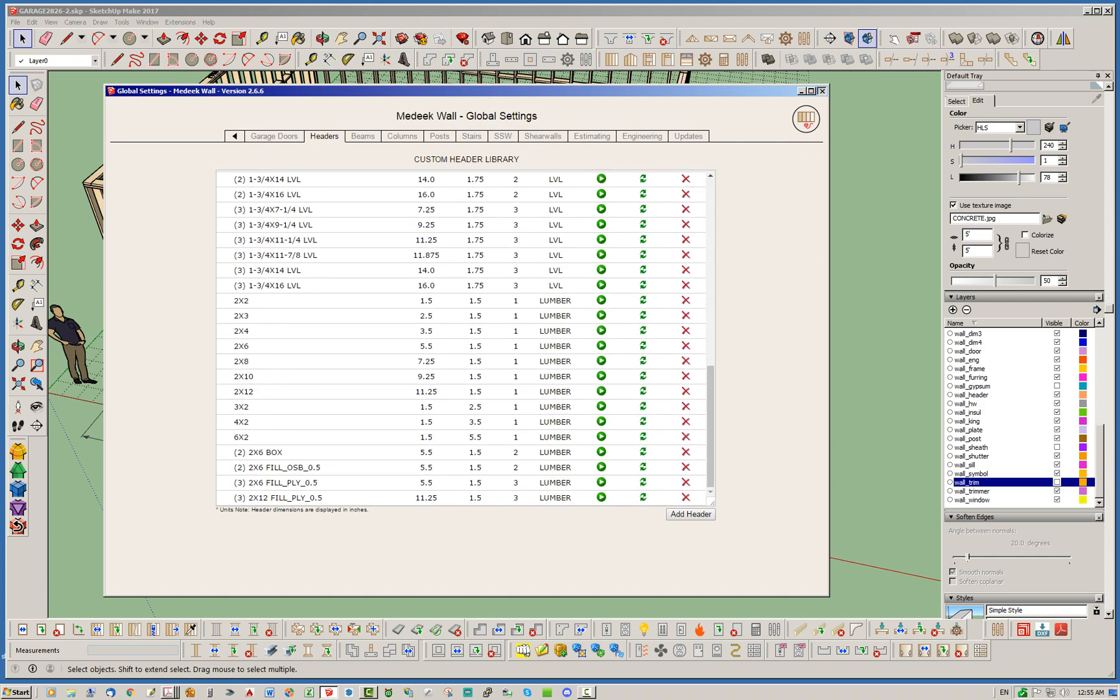
left_click(822, 91)
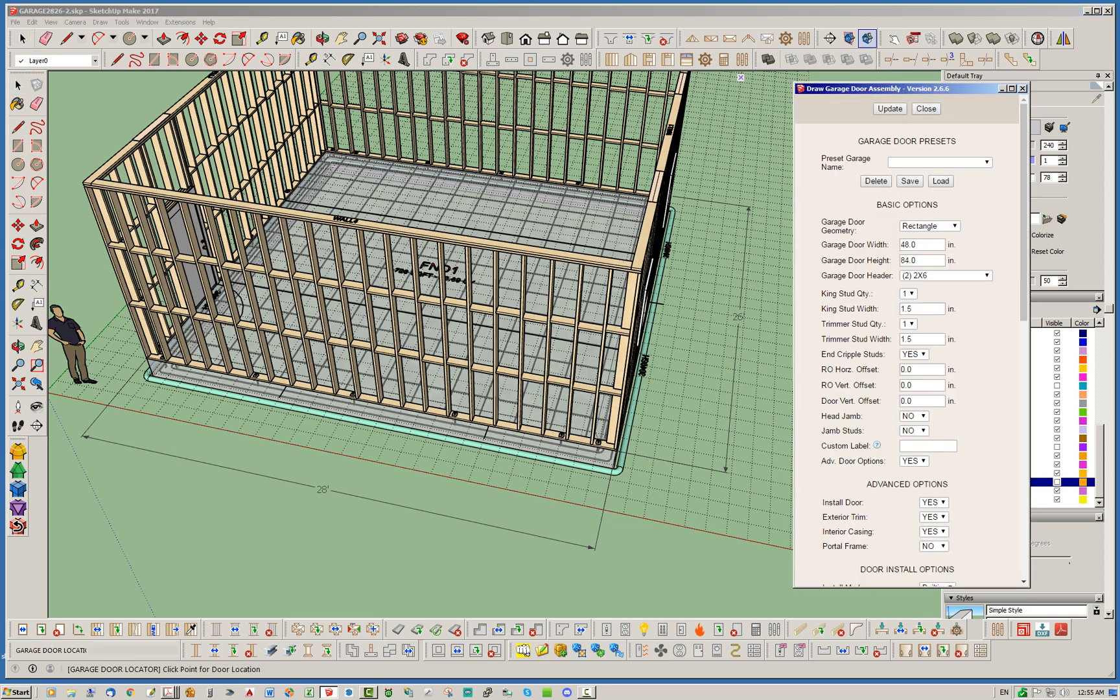
Set the garage door's width and height to 120 in and its header to (3) 2X12 FILL_PLY_0.5
double_click(908, 245)
type("120")
key("Tab")
type("120")
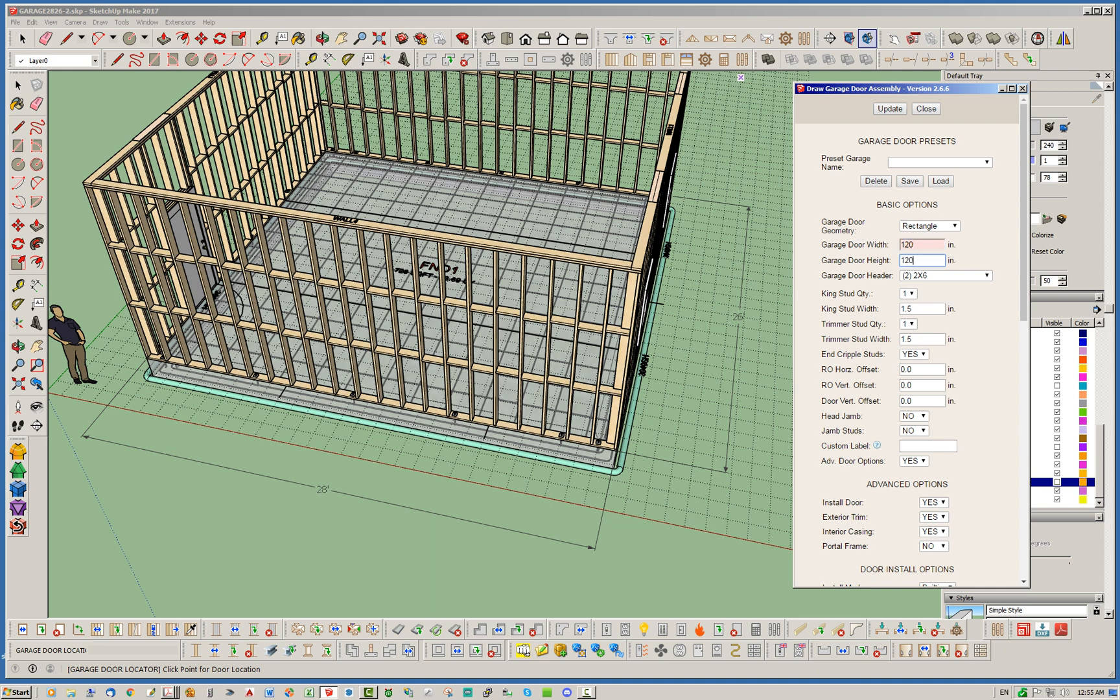
key("Tab")
left_click(945, 275)
left_click_drag(986, 324, 986, 441)
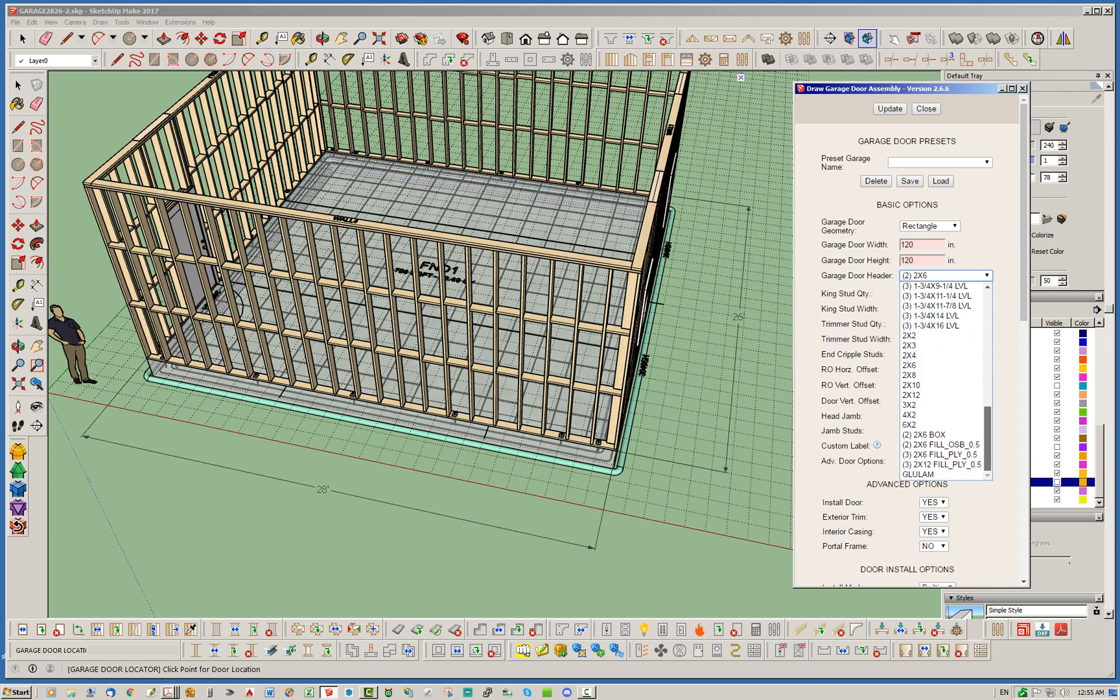
left_click(939, 464)
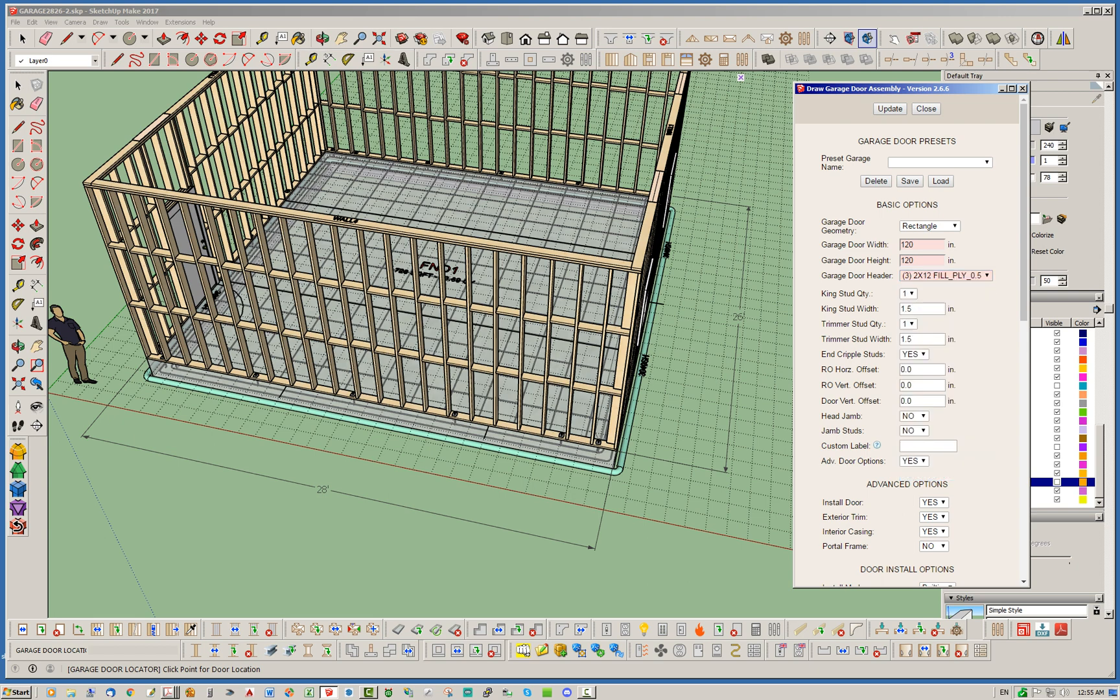
Consult the garage door wall detail in GARAGE2826-2_STRUCTURAL.pdf in Adobe Acrobat, and set the door's king and trimmer stud quantities to 2
left_click(168, 692)
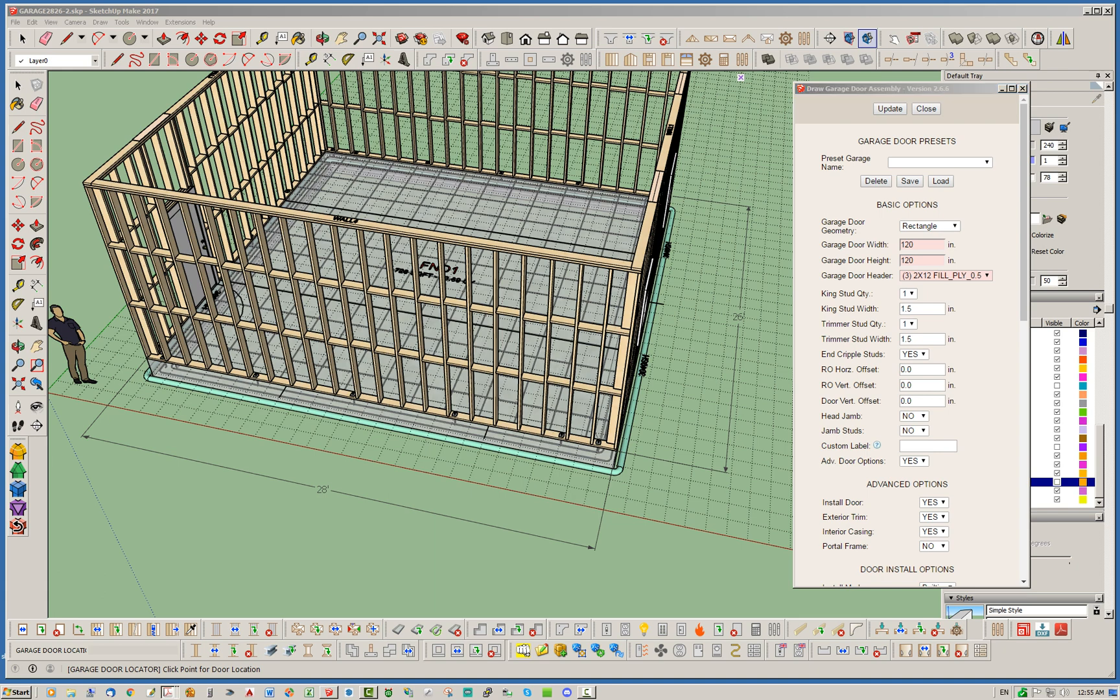
left_click(169, 692)
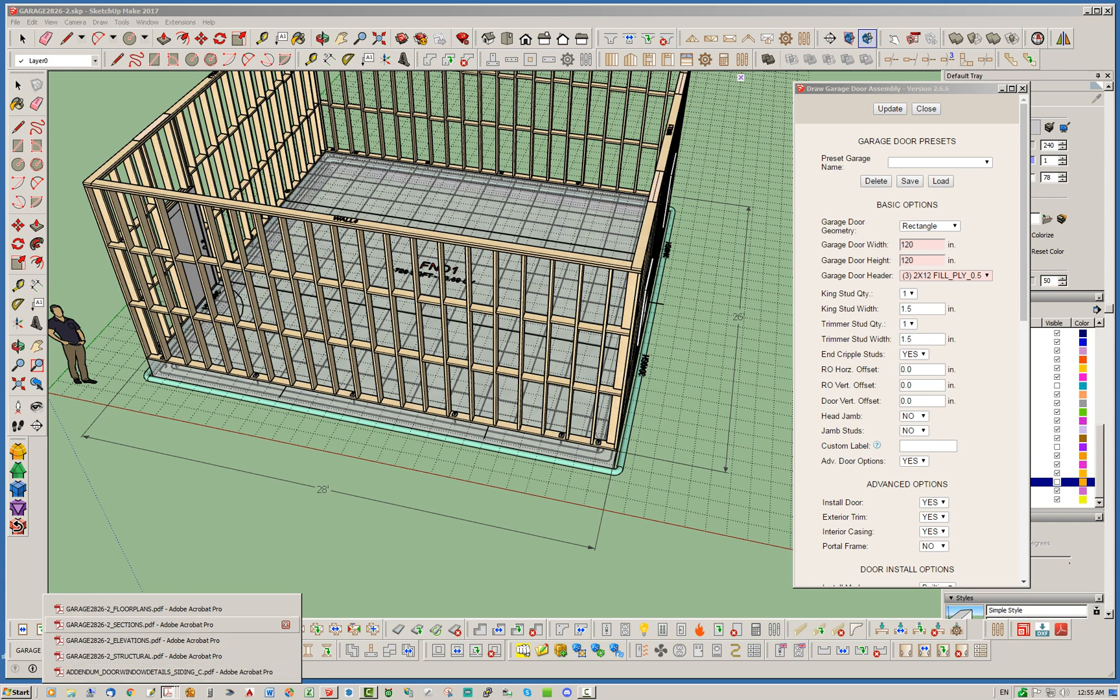
left_click(144, 656)
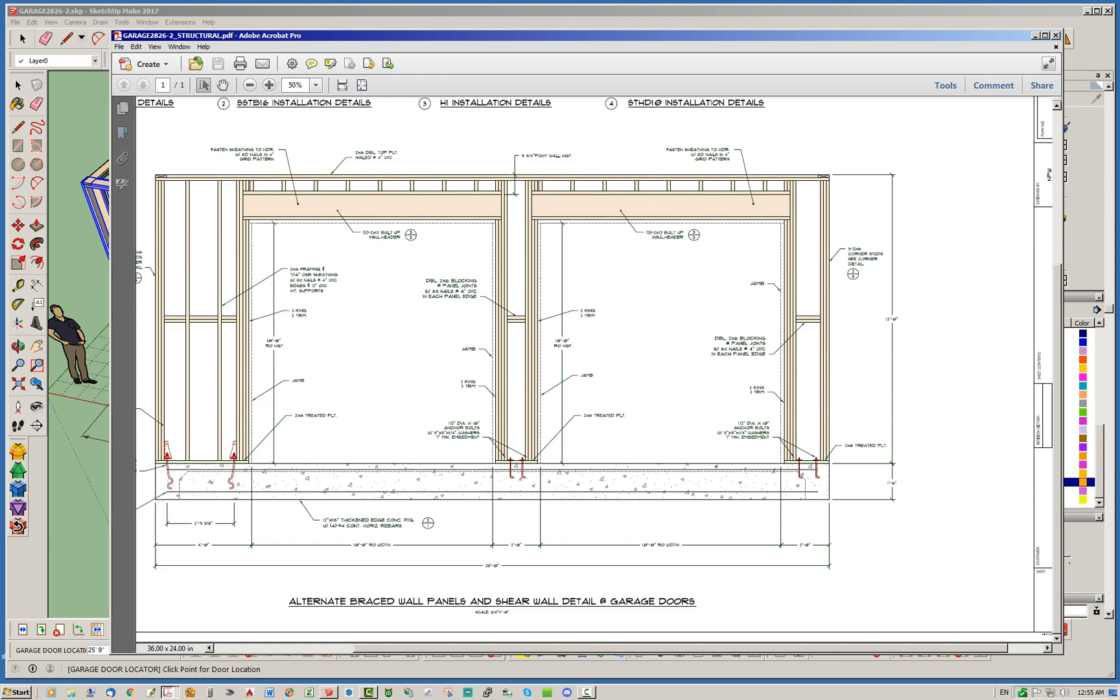
left_click_drag(583, 36, 1119, 63)
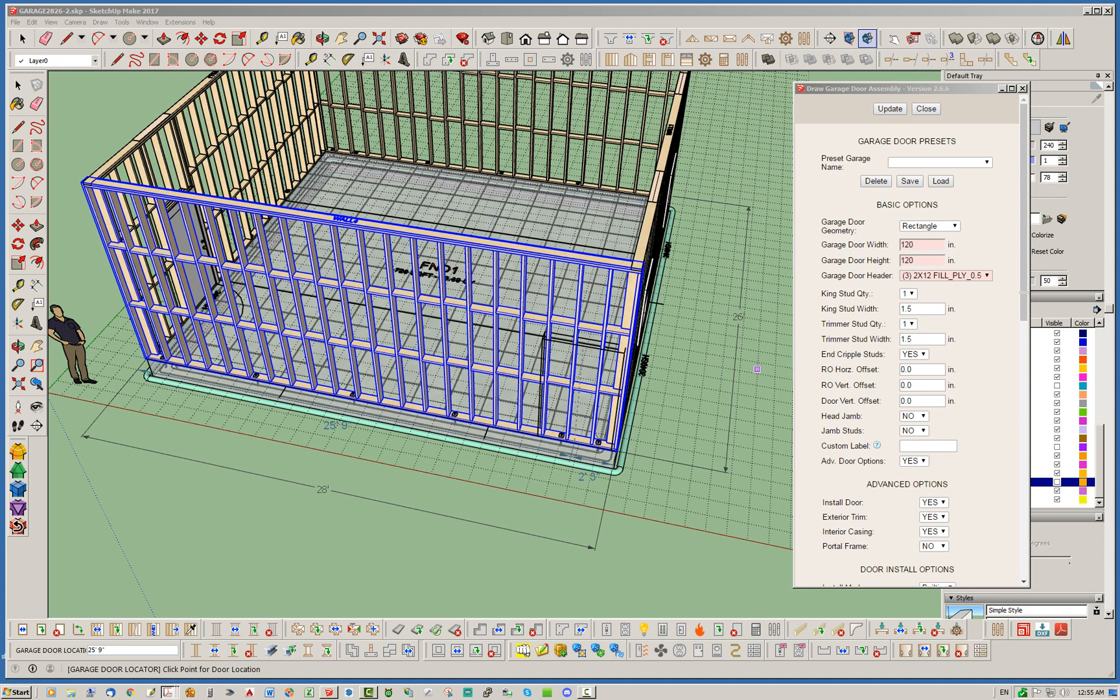
left_click(909, 293)
left_click(907, 315)
left_click(907, 324)
left_click(907, 345)
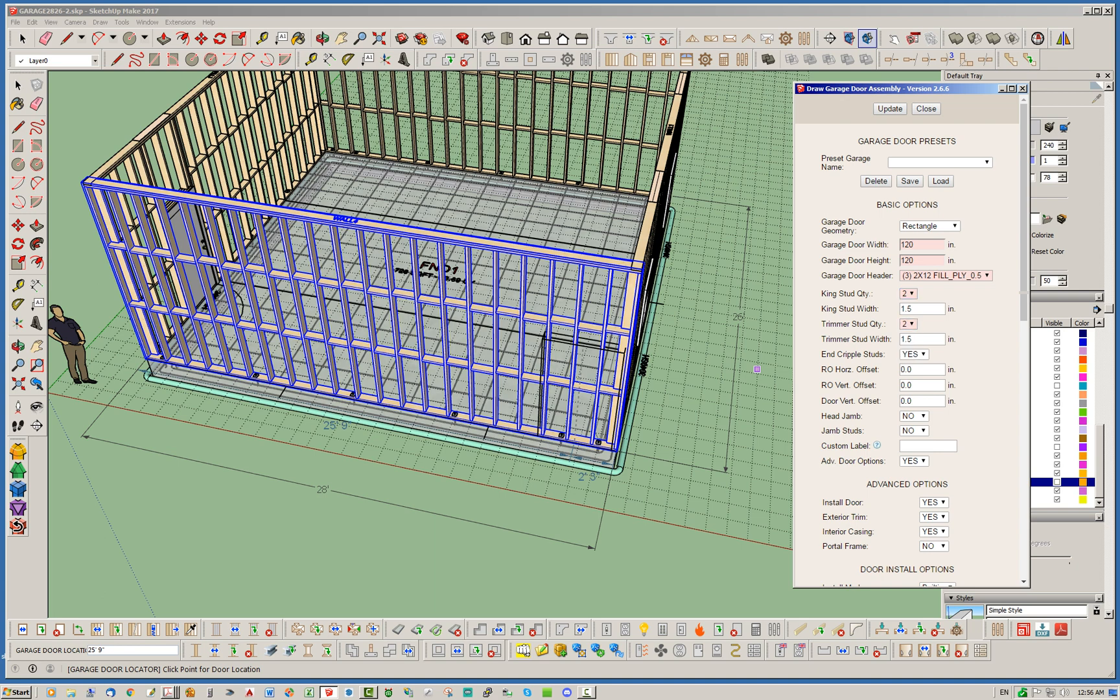
left_click(889, 108)
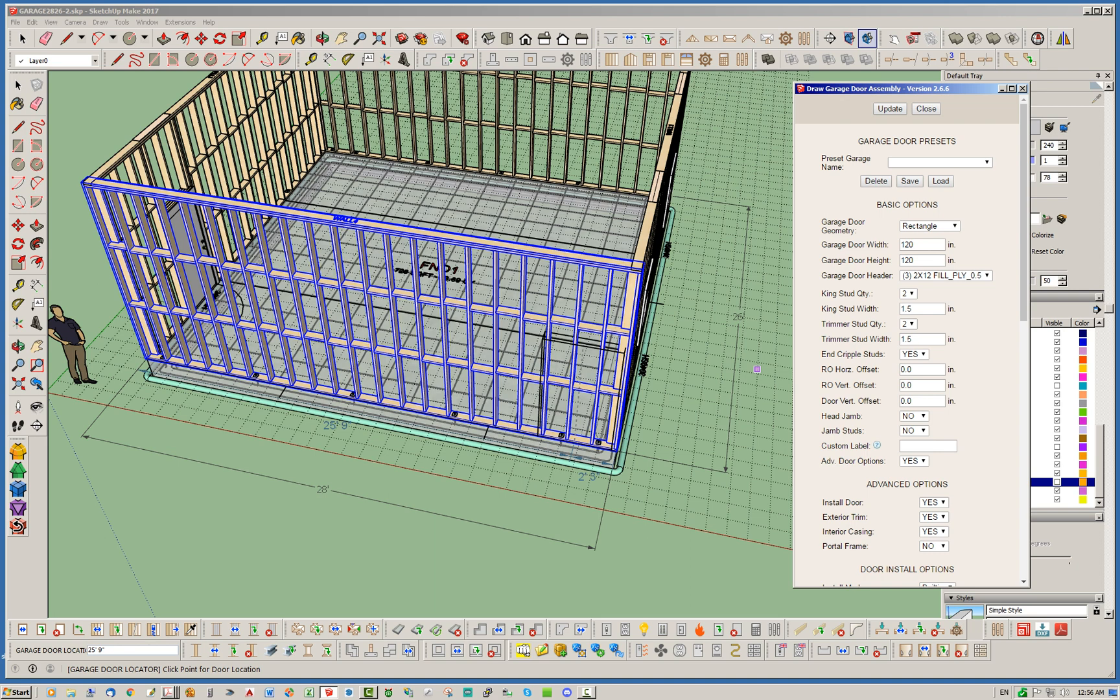
Check the remaining garage door options and place two doors in the front wall, centred 9' and 21' from its left end
scroll(907, 344, "down", 3)
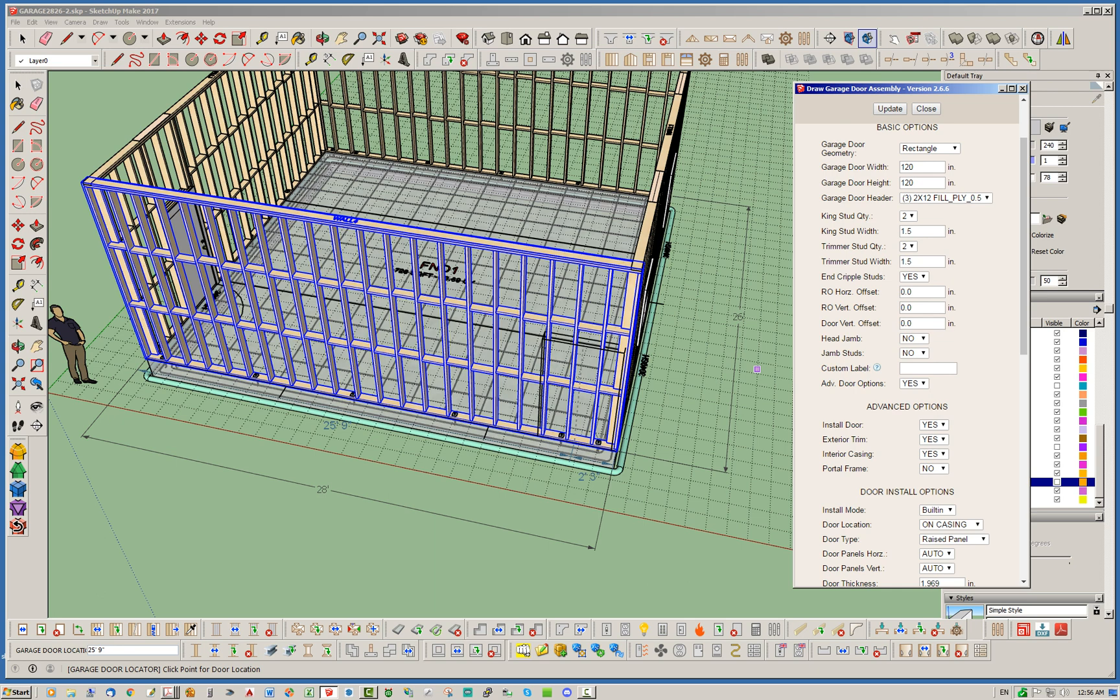
scroll(907, 355, "down", 6)
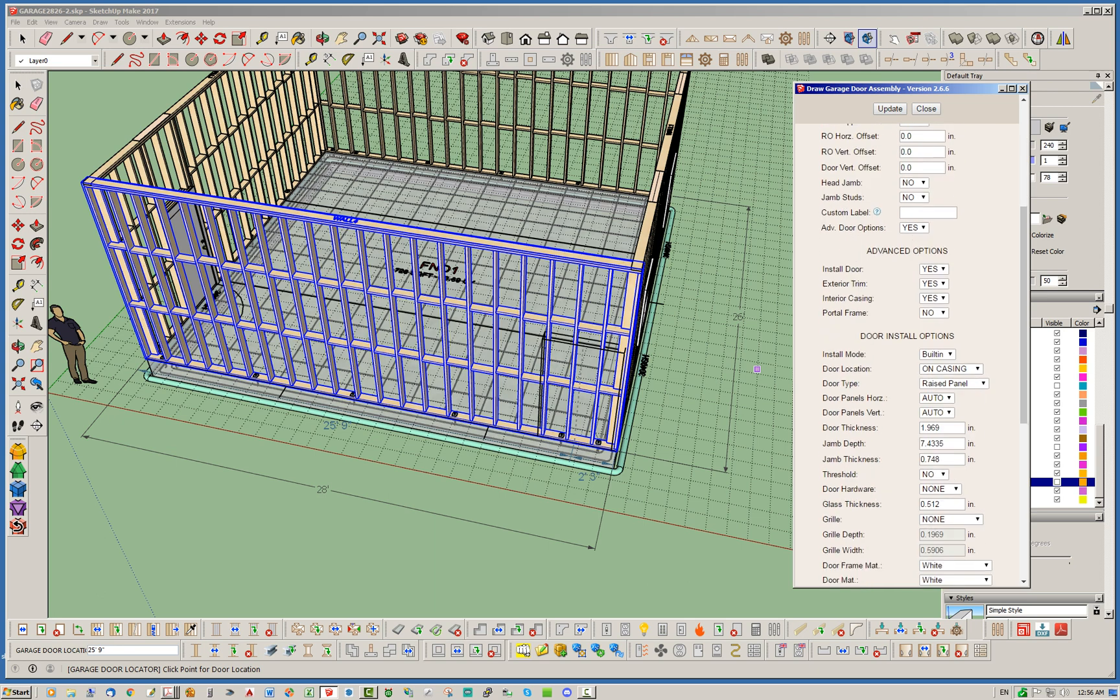
scroll(907, 350, "down", 13)
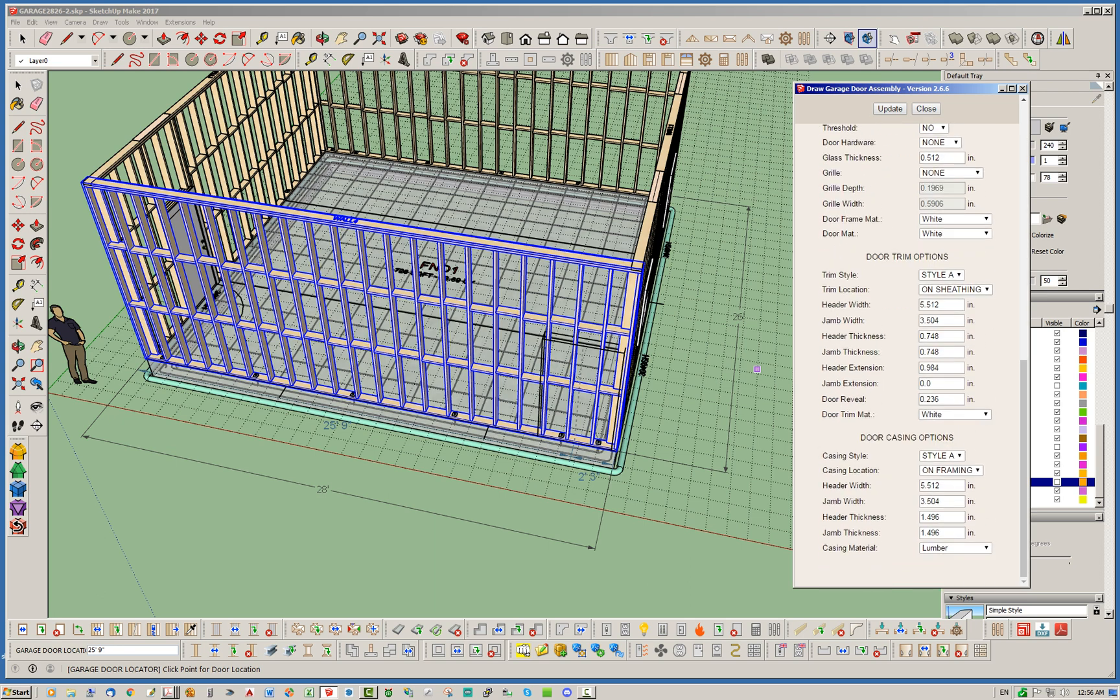
scroll(907, 350, "up", 20)
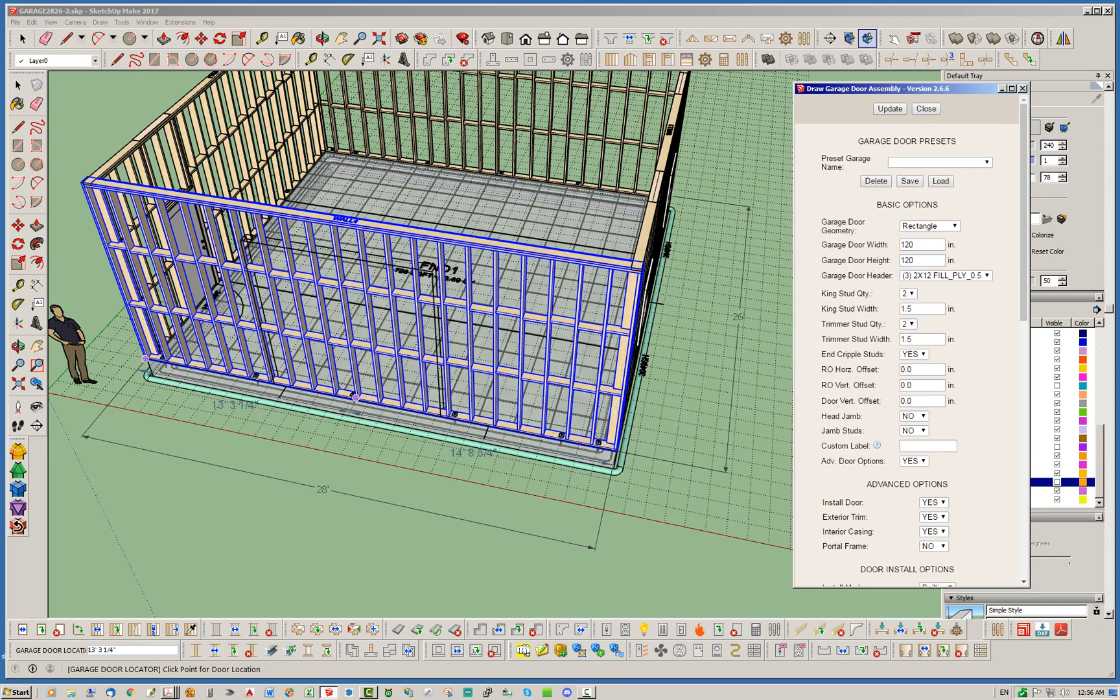
middle_click_drag(295, 324, 463, 331)
scroll(331, 464, "up", 6)
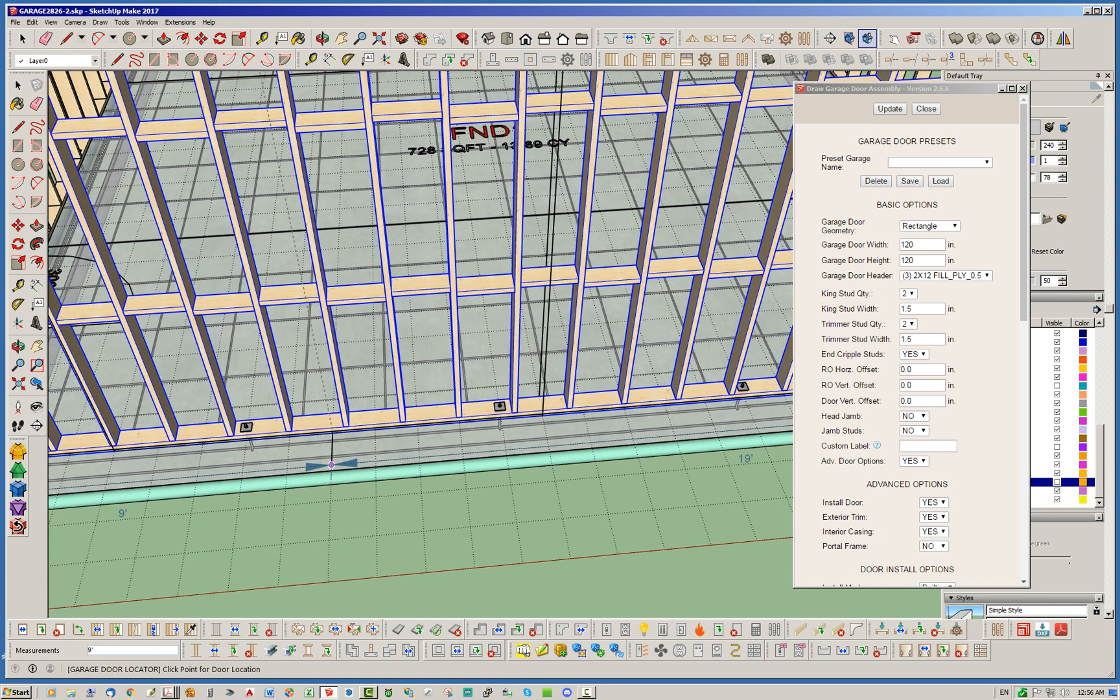
scroll(332, 465, "down", 6)
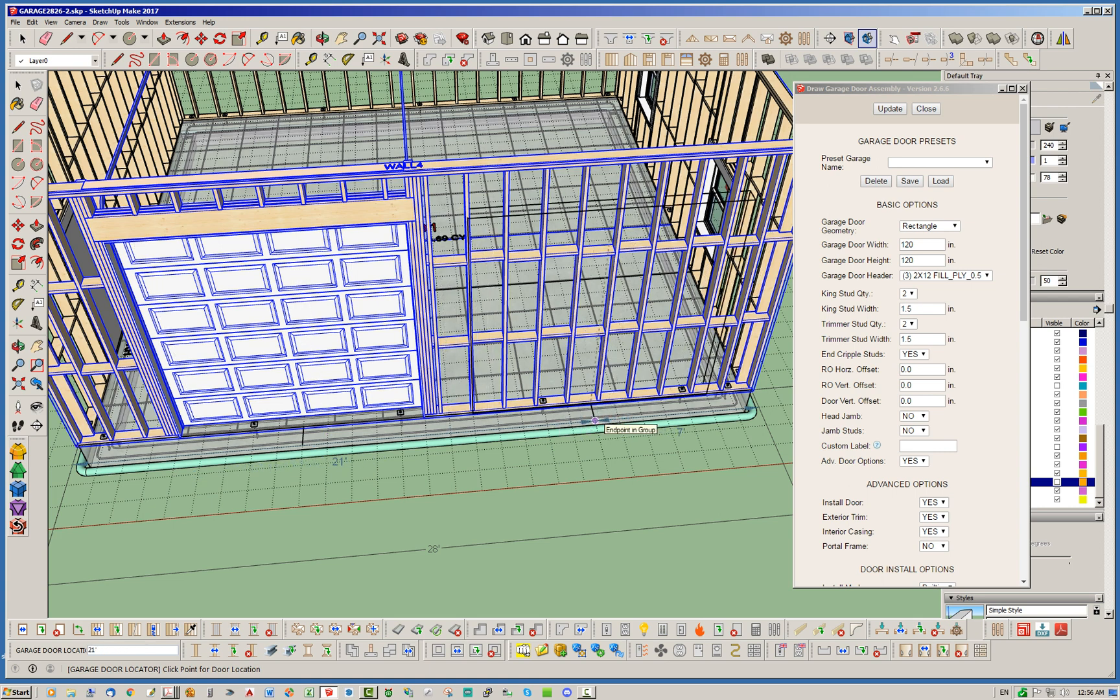
left_click(594, 420)
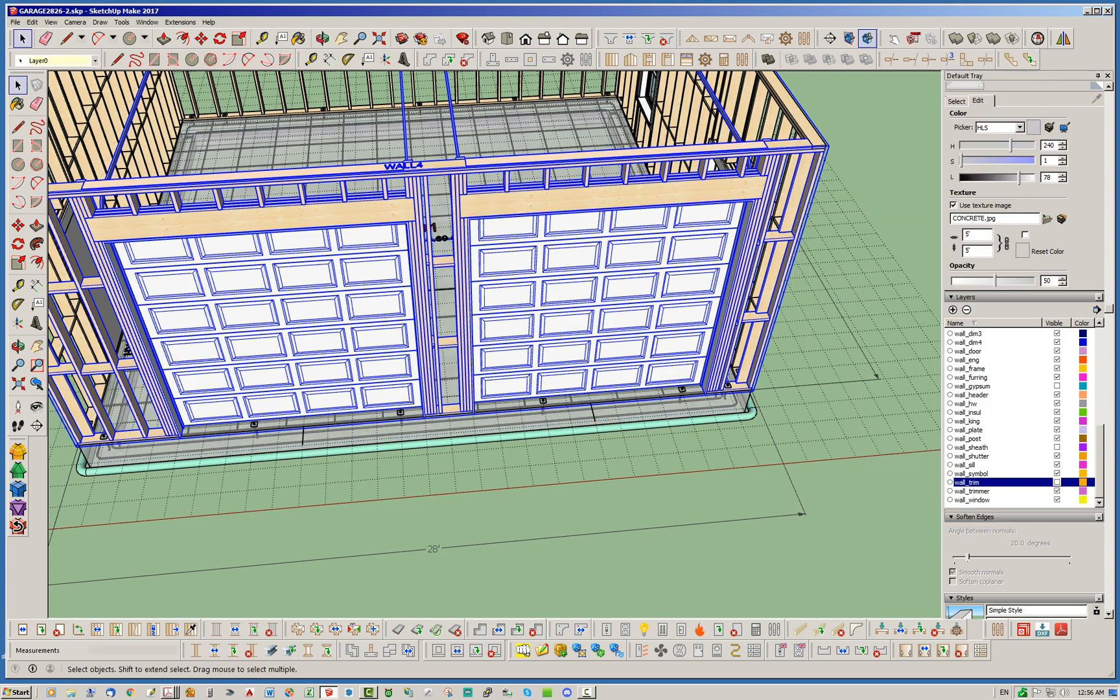
Compare the two placed garage doors with the floor plan in GARAGE2826-2_FLOORPLANS.pdf in Adobe Acrobat
left_click(686, 580)
middle_click_drag(687, 580, 654, 337)
scroll(613, 350, "down", 2)
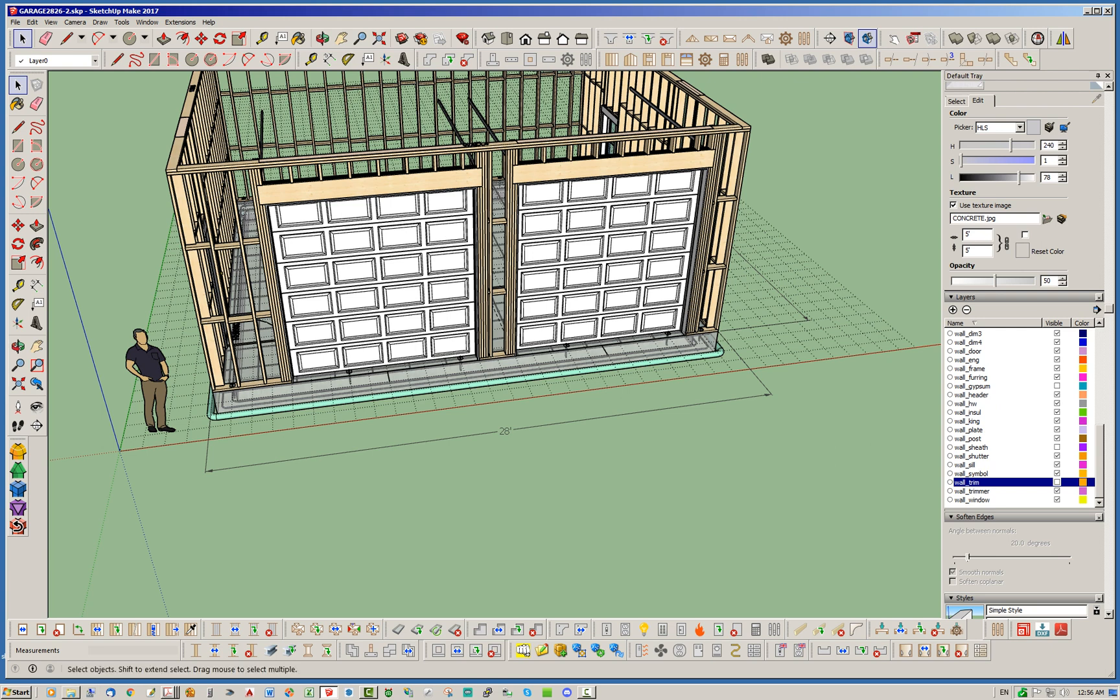
left_click(168, 692)
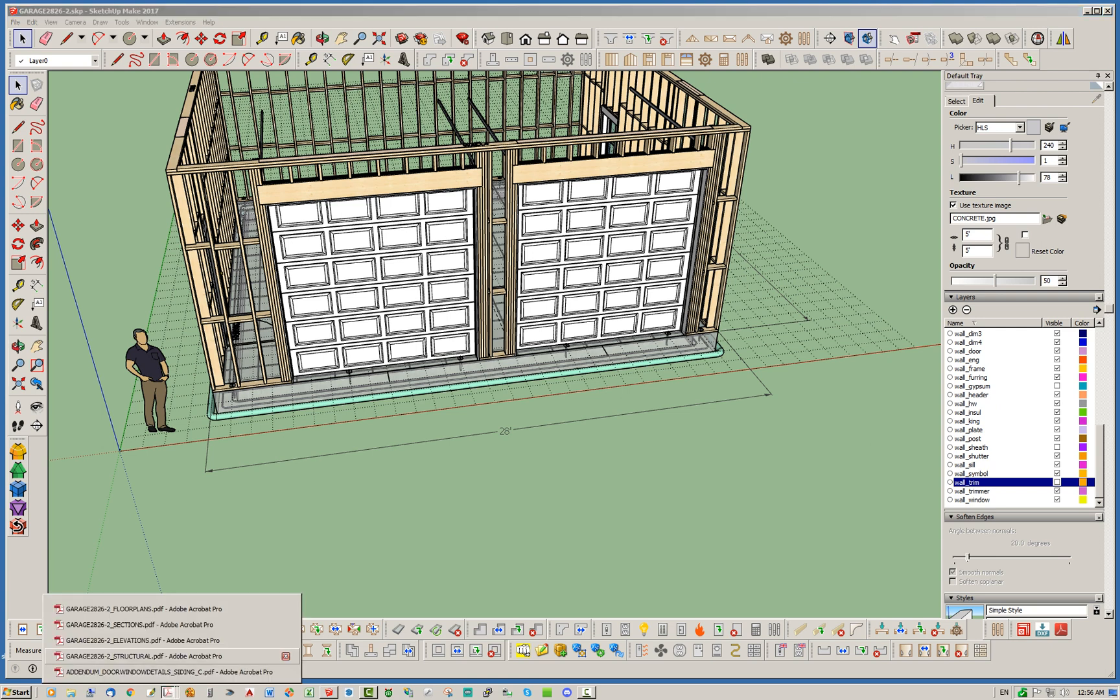
left_click(144, 610)
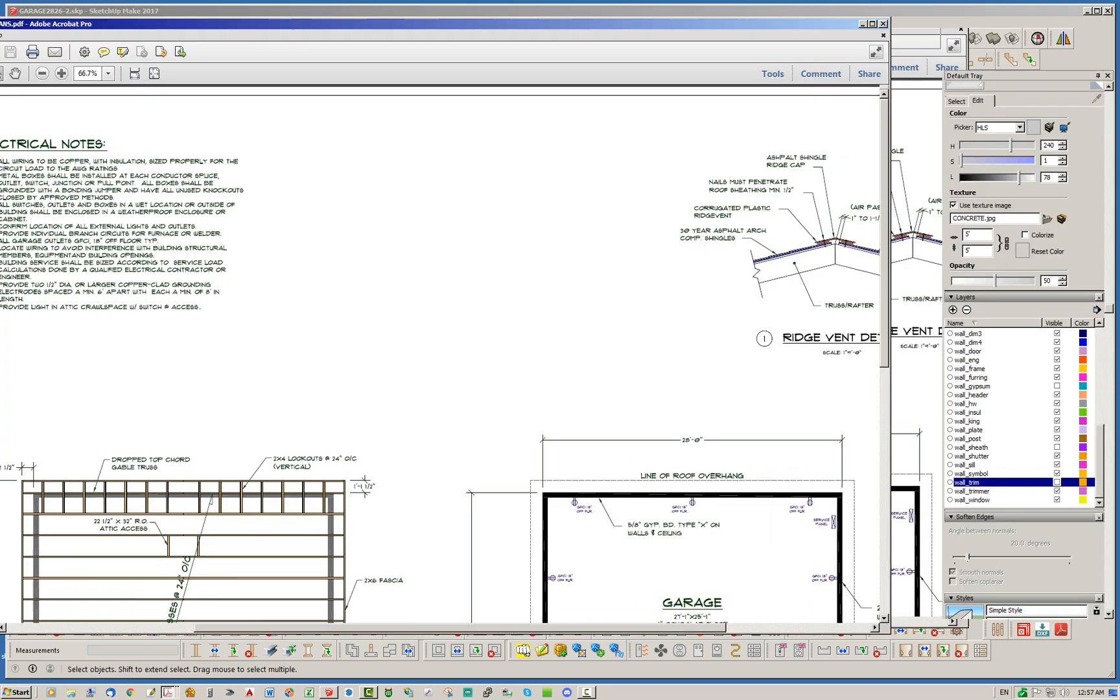
scroll(551, 350, "down", 10)
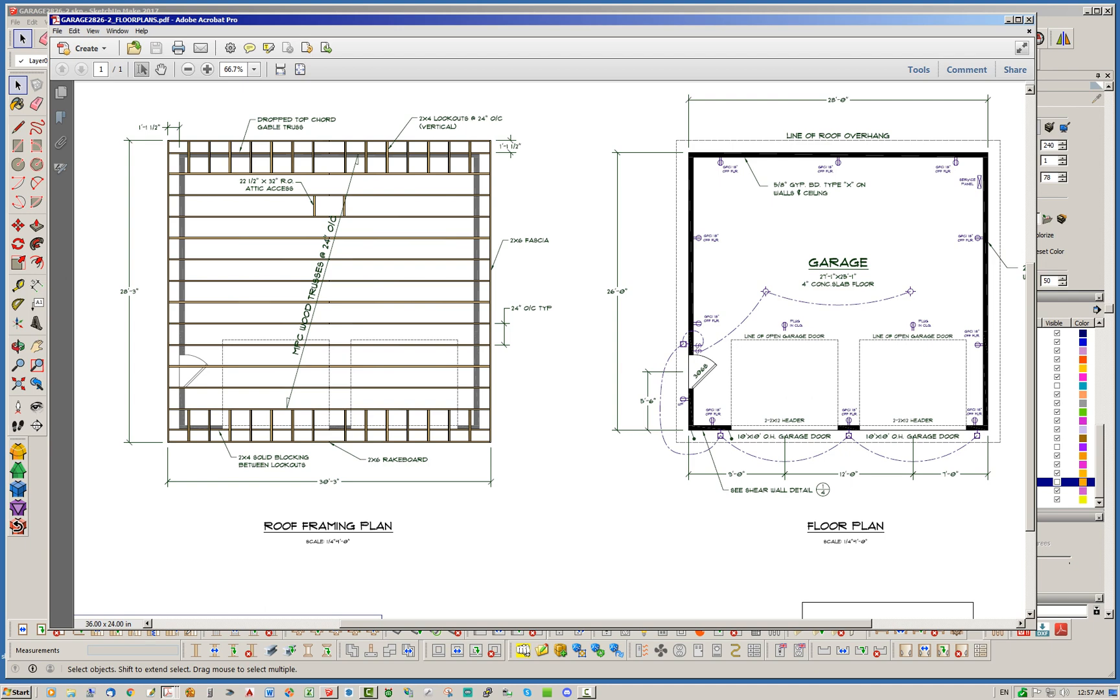
mouse_move(550, 20)
left_mouse_down()
mouse_move(1119, 108)
mouse_move(1119, 27)
left_mouse_up()
Inspect the garage door headers, cripple studs and tracks from inside the garage, and the whole front wall from outside
mouse_move(401, 191)
middle_mouse_down()
mouse_move(726, 259)
mouse_move(778, 214)
mouse_move(745, 243)
middle_mouse_up()
scroll(454, 188, "up", 5)
scroll(551, 240, "down", 5)
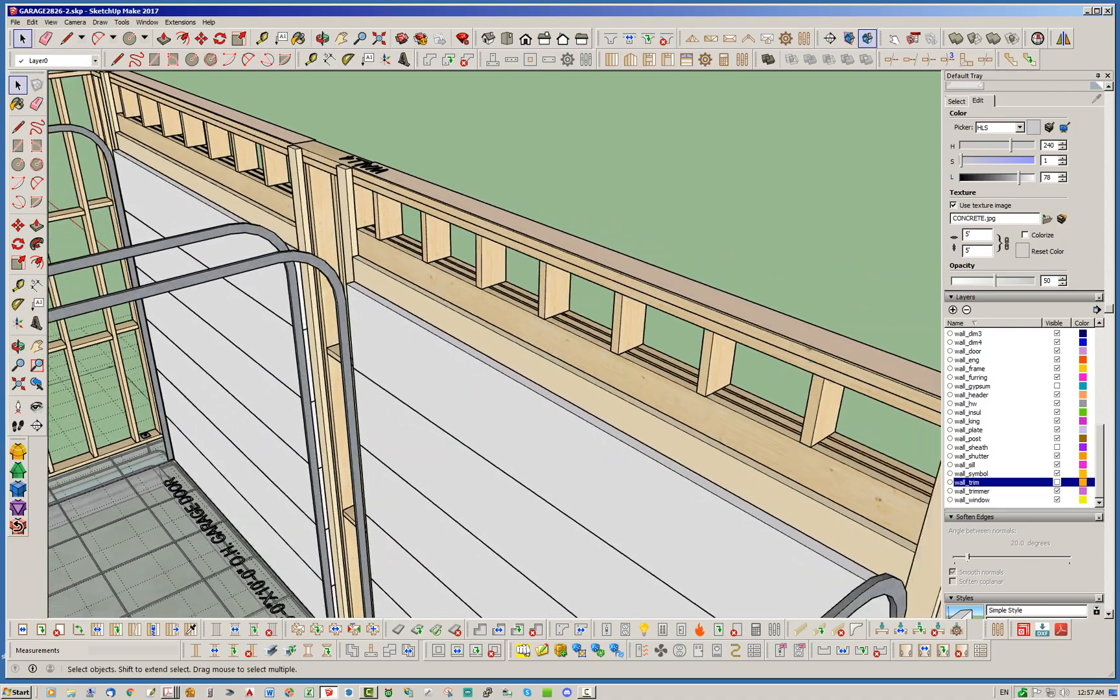
mouse_move(551, 240)
middle_mouse_down()
mouse_move(566, 230)
mouse_move(256, 275)
mouse_move(227, 331)
middle_mouse_up()
scroll(292, 272, "down", 7)
scroll(292, 373, "up", 3)
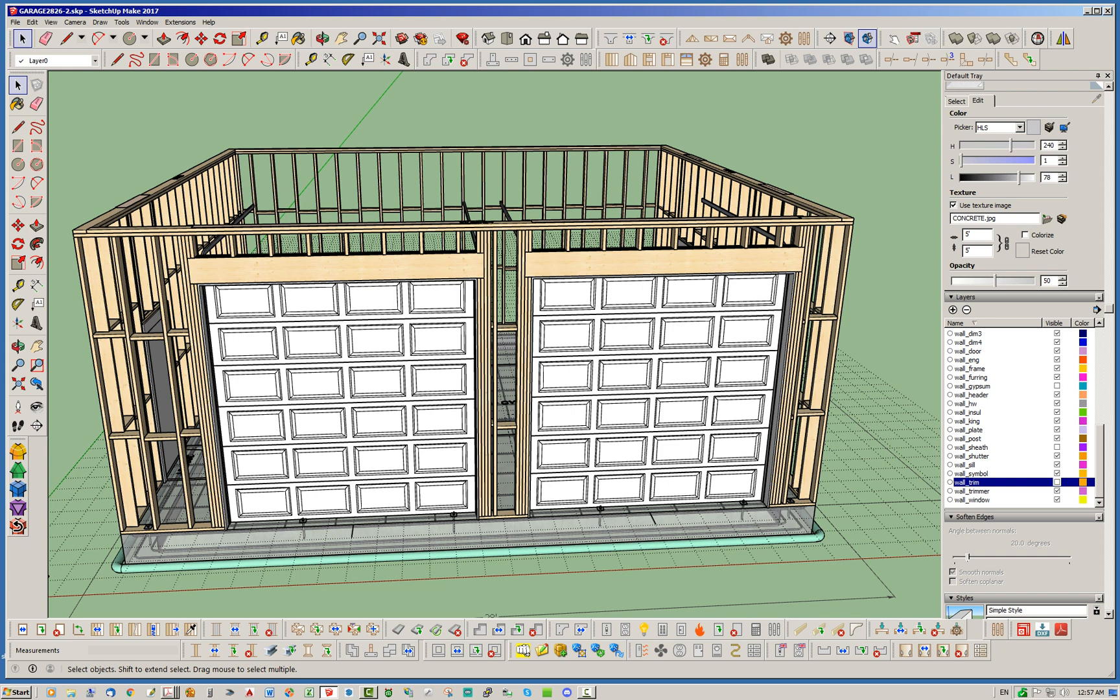
Turn the wall_trim layer's visibility back on for the front wall
left_click(169, 692)
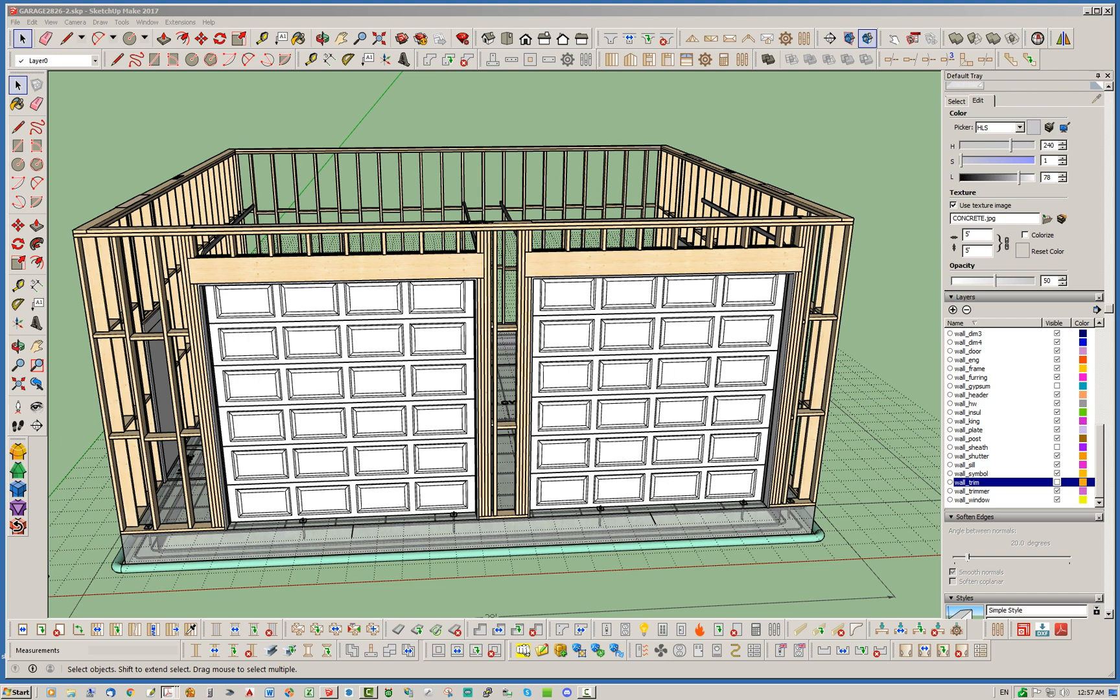
mouse_move(1119, 112)
left_mouse_down()
mouse_move(451, 101)
mouse_move(568, 101)
mouse_move(1119, 46)
mouse_move(1119, 24)
left_mouse_up()
middle_click_drag(480, 389, 564, 343)
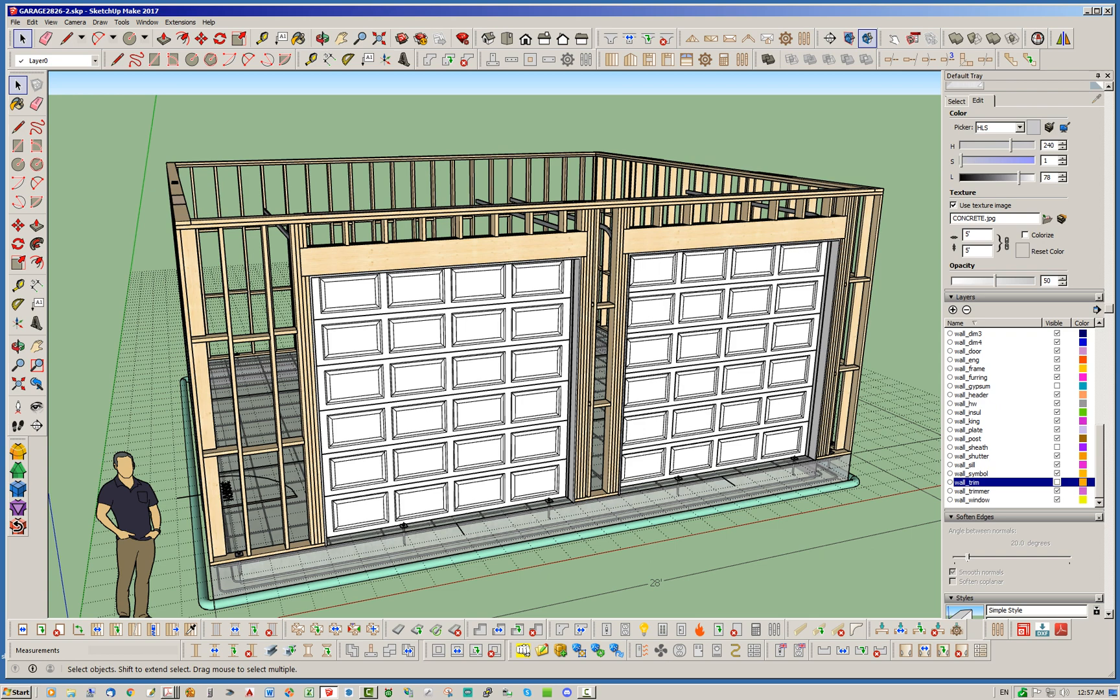
left_click(1057, 482)
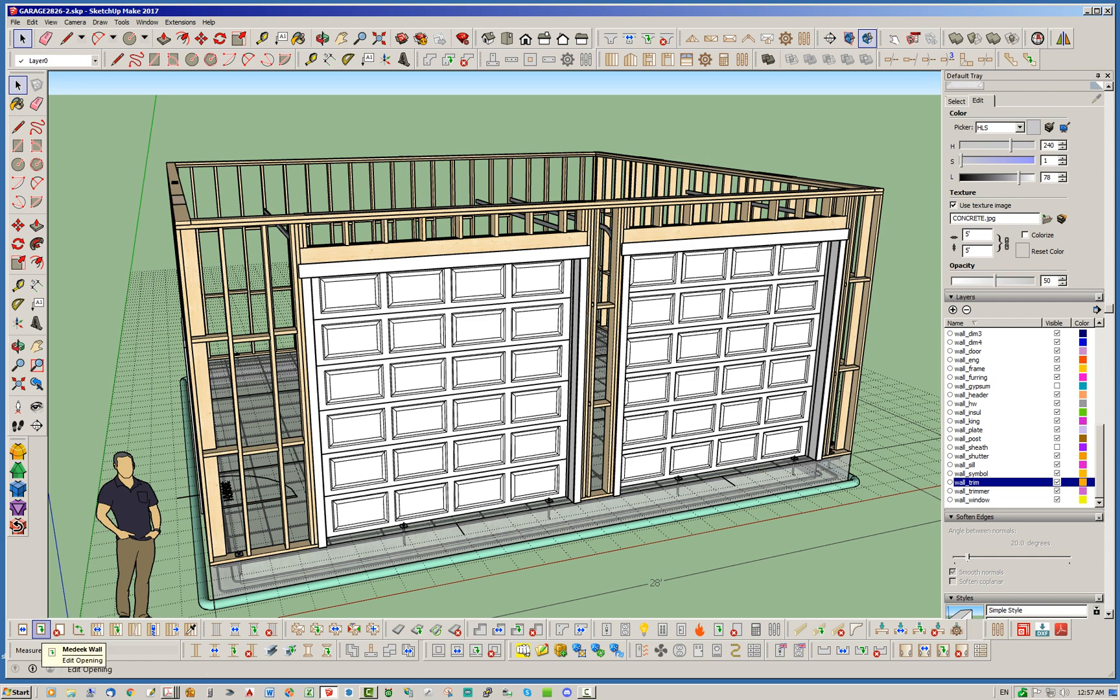
Edit the left garage door's assembly and set its exterior trim header width and jamb width to 3.5 in
left_click(41, 628)
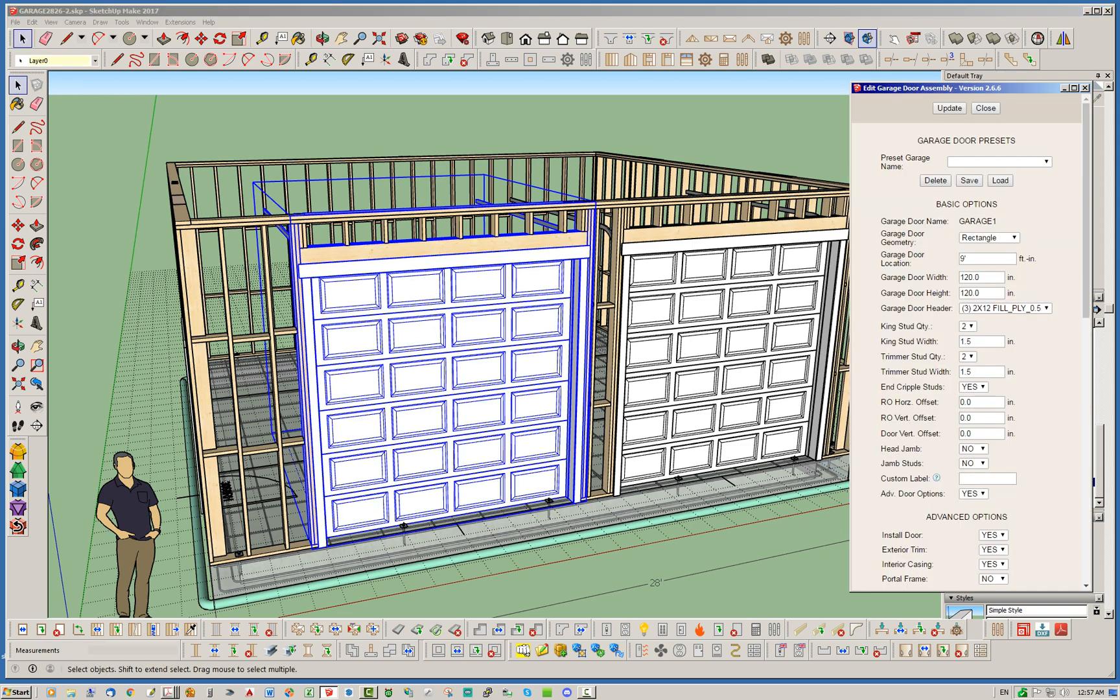
scroll(968, 343, "down", 6)
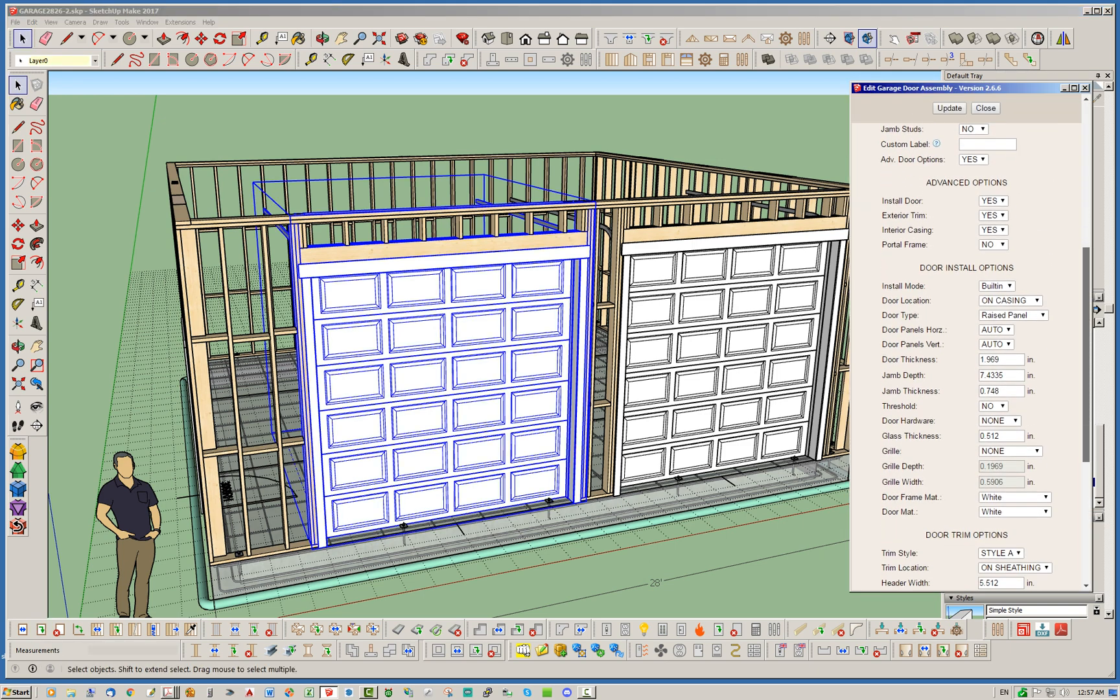
scroll(969, 344, "down", 3)
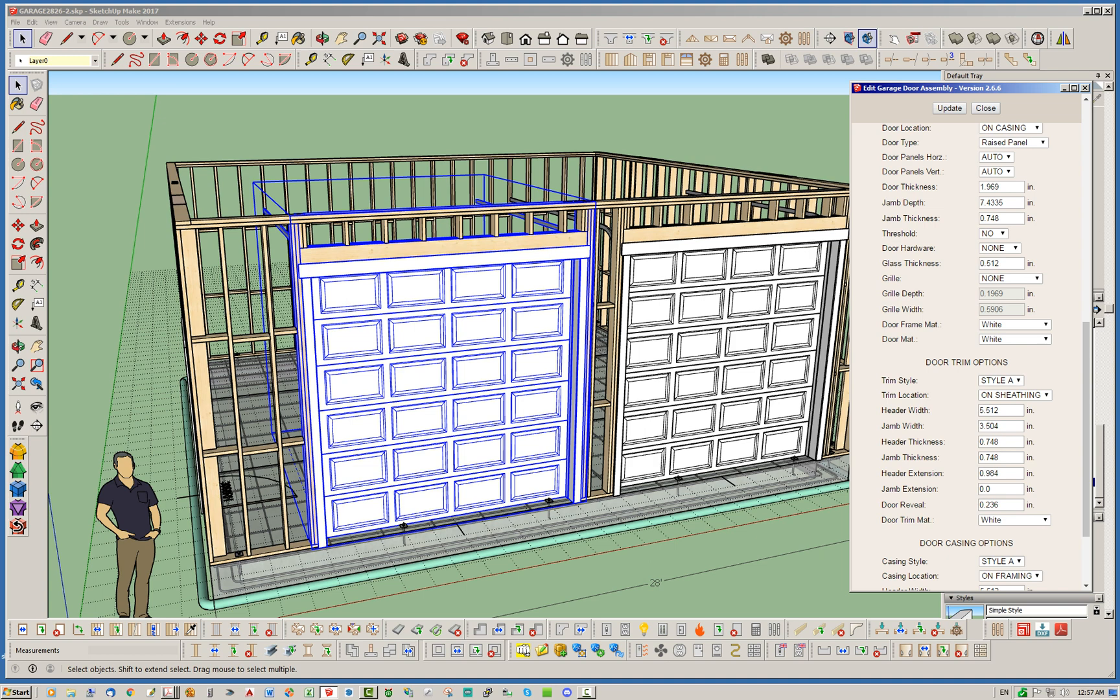
scroll(969, 344, "down", 3)
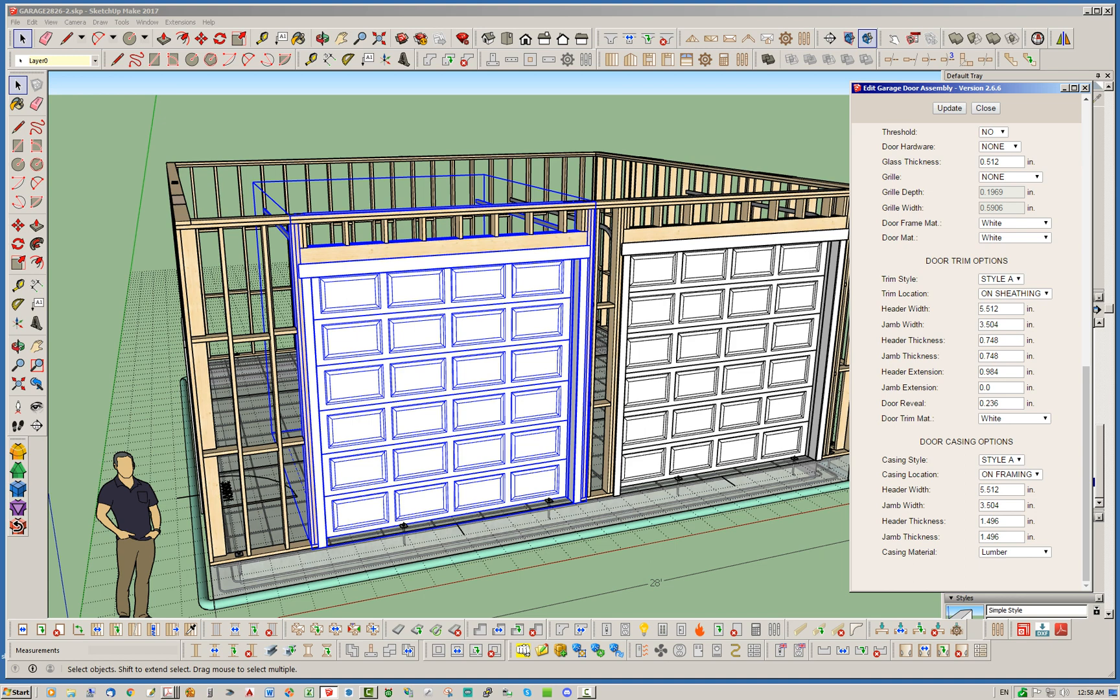
scroll(969, 344, "up", 4)
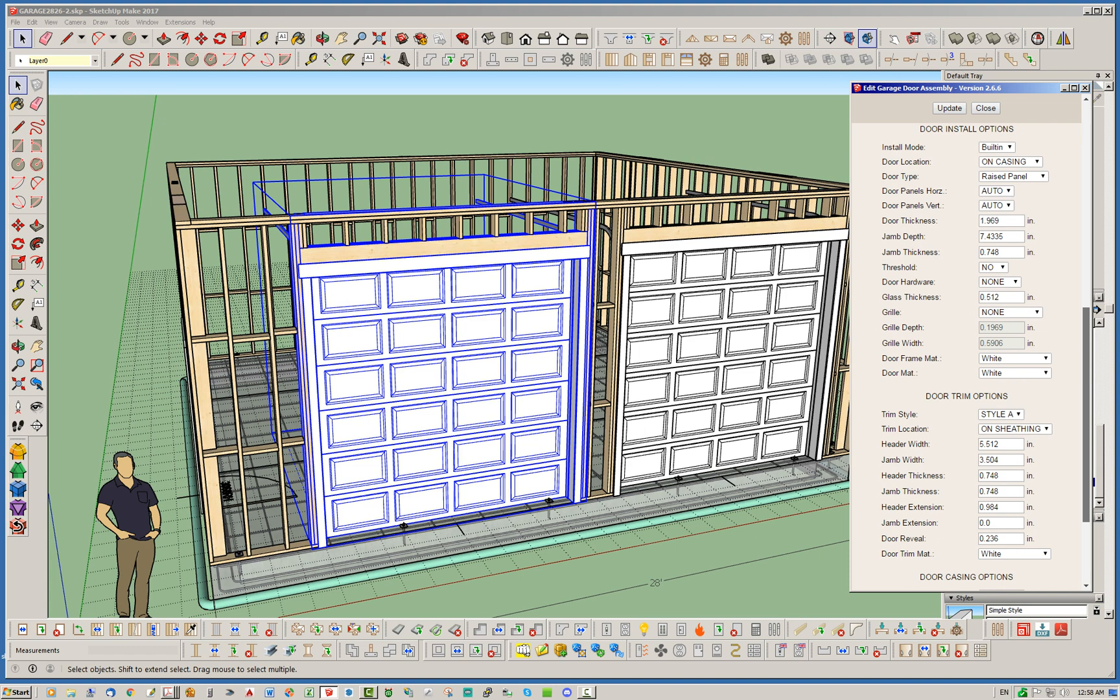
scroll(969, 343, "up", 3)
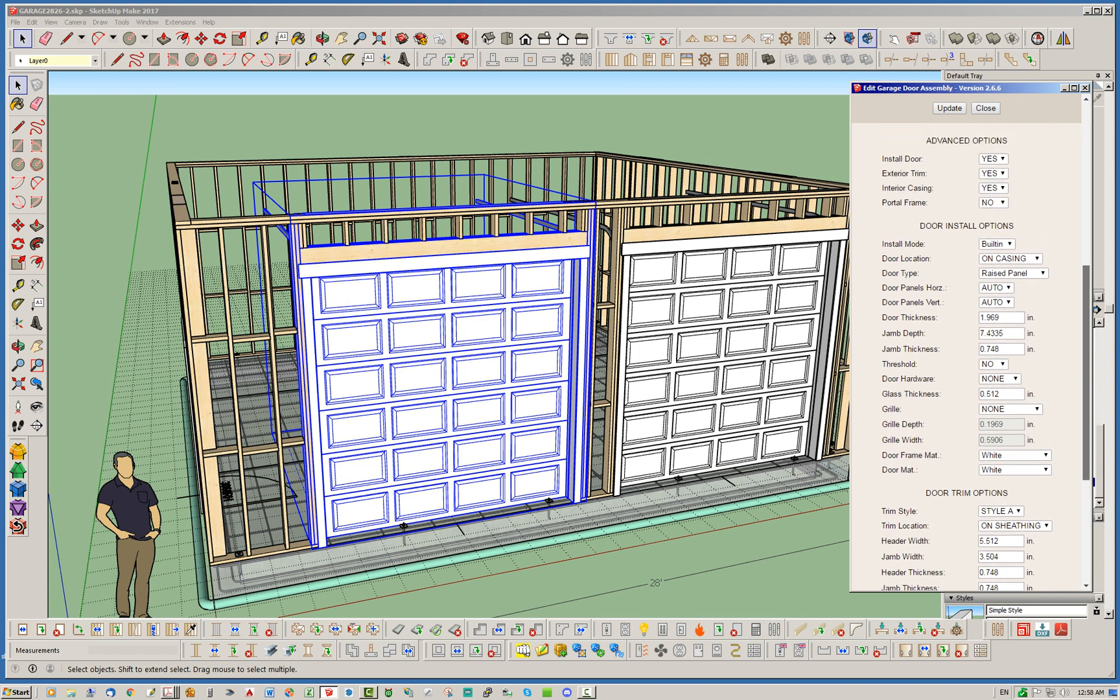
scroll(969, 344, "down", 5)
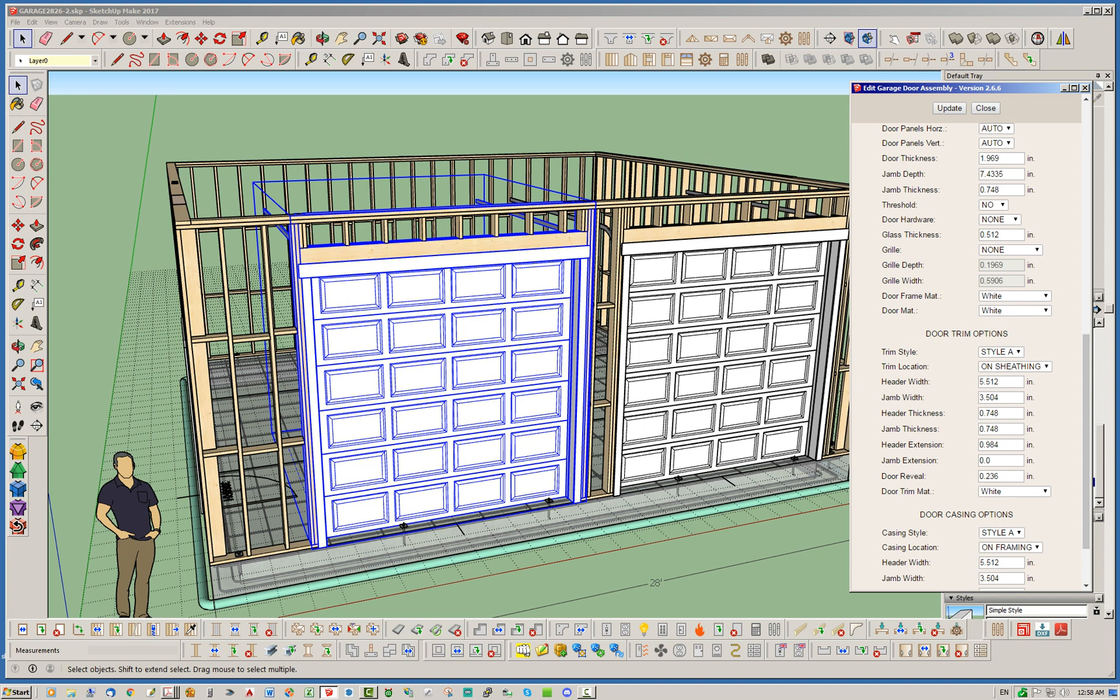
double_click(990, 382)
type("3.5")
key("Tab")
type("3.5")
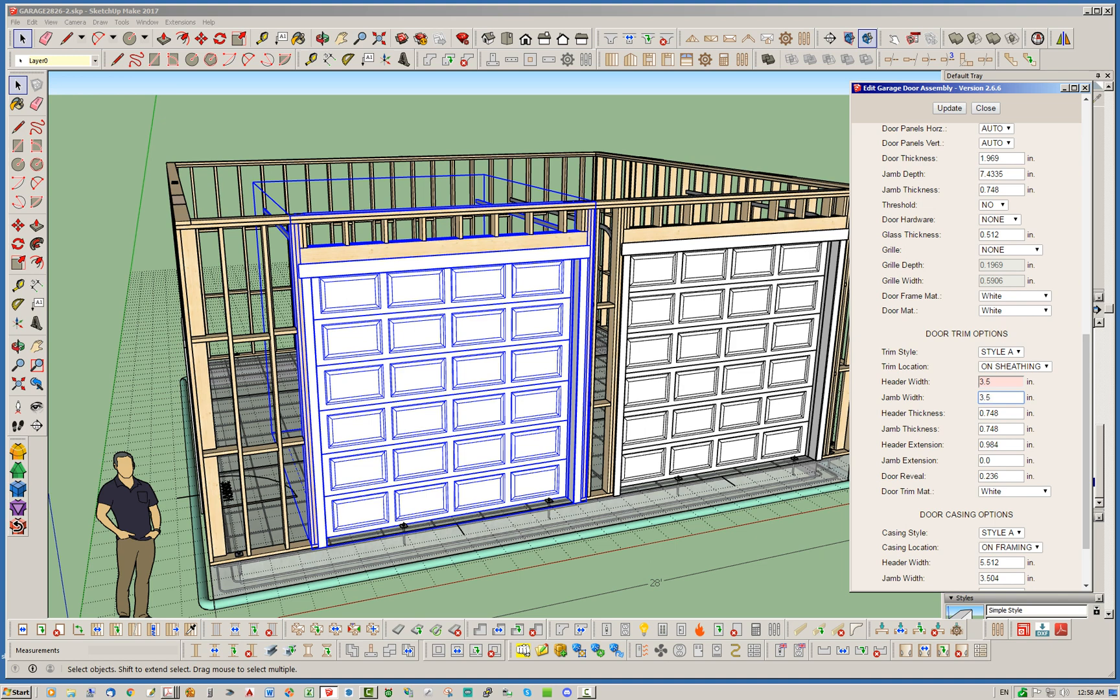
Set the left door's trim header and jamb thicknesses to .75 in, header extension to 0 and reveal to .25 in, and update it
key("Tab")
type(".75")
key("Tab")
type(".75")
key("Tab")
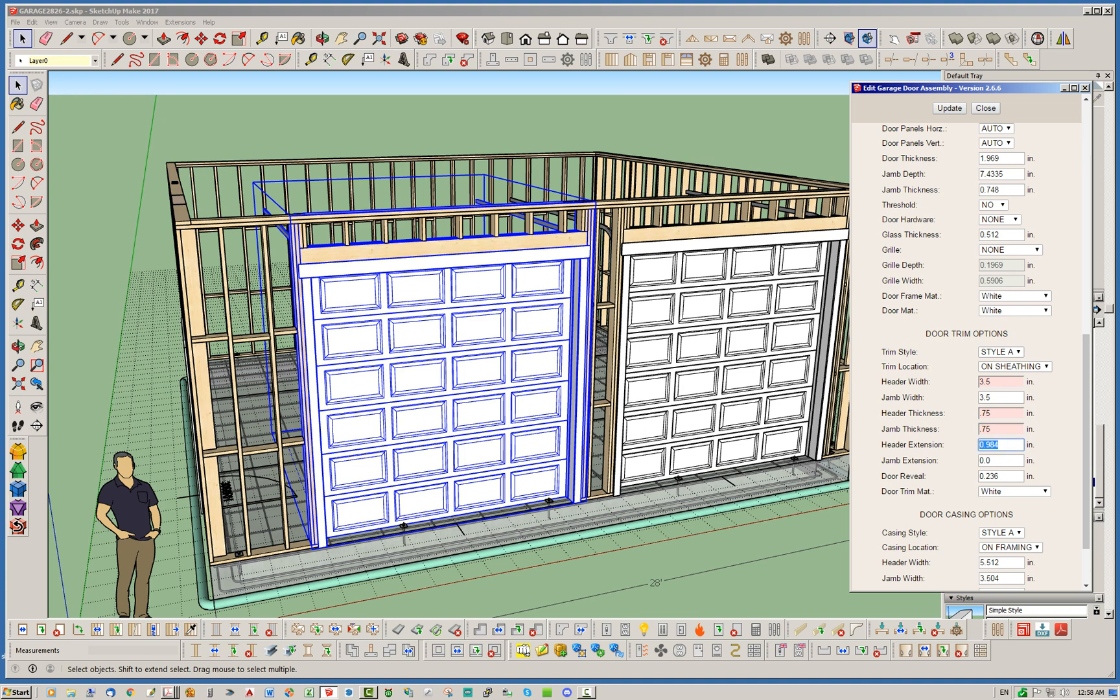
type("0")
key("Tab")
key("Tab")
type(".25")
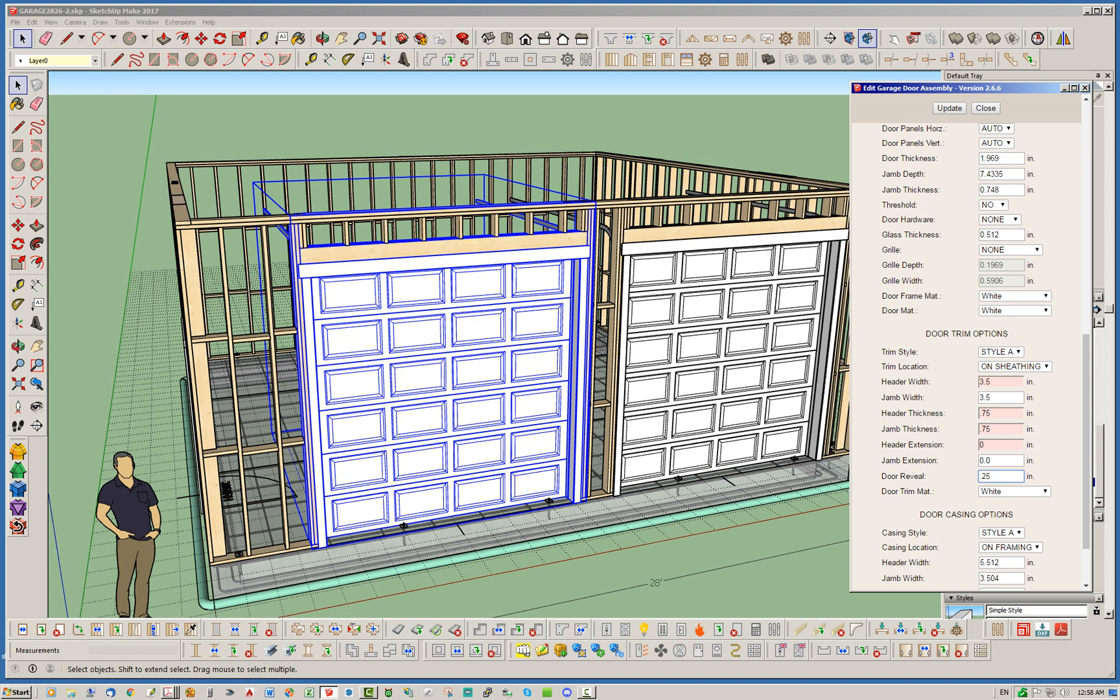
key("Tab")
left_click(949, 109)
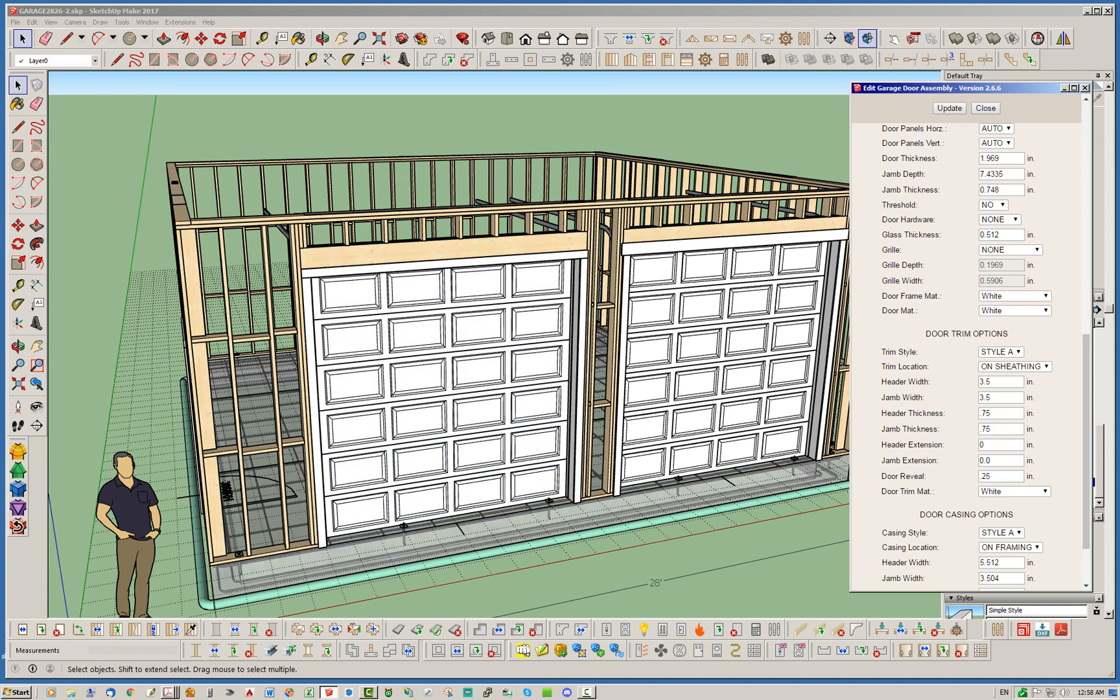
Set the left door's casing header width to 5.5 in, jamb width to 3.5 in and both thicknesses to 1.5 in, and update it
scroll(965, 350, "down", 3)
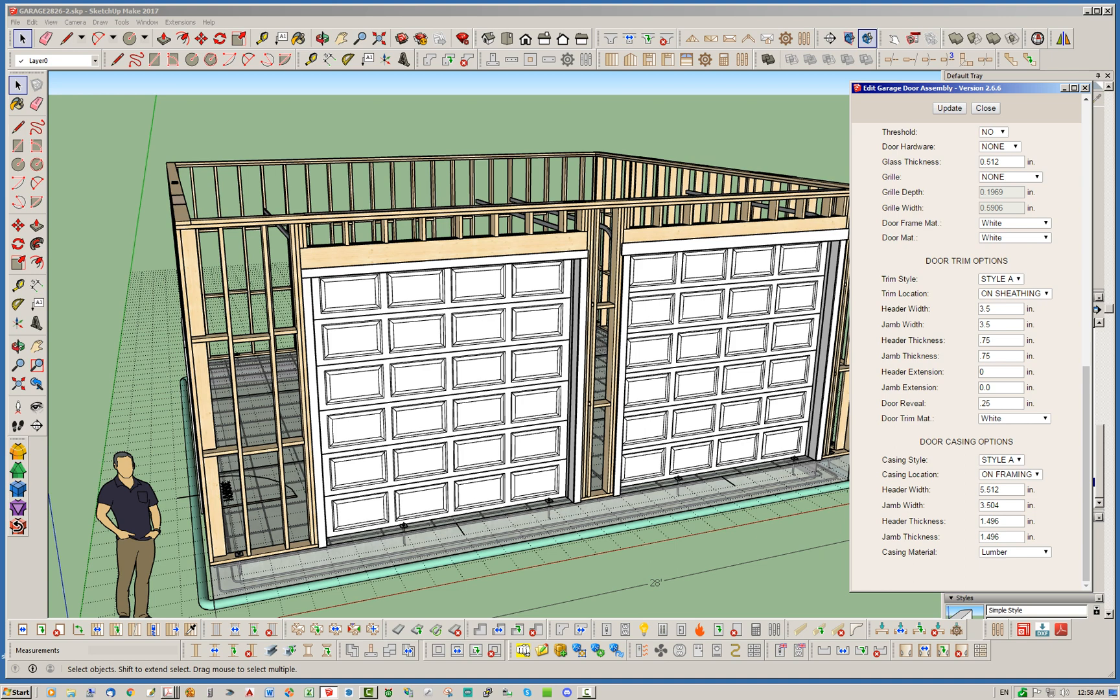
double_click(989, 490)
type("5.5")
key("Tab")
type("3.5")
key("Tab")
type("1.5")
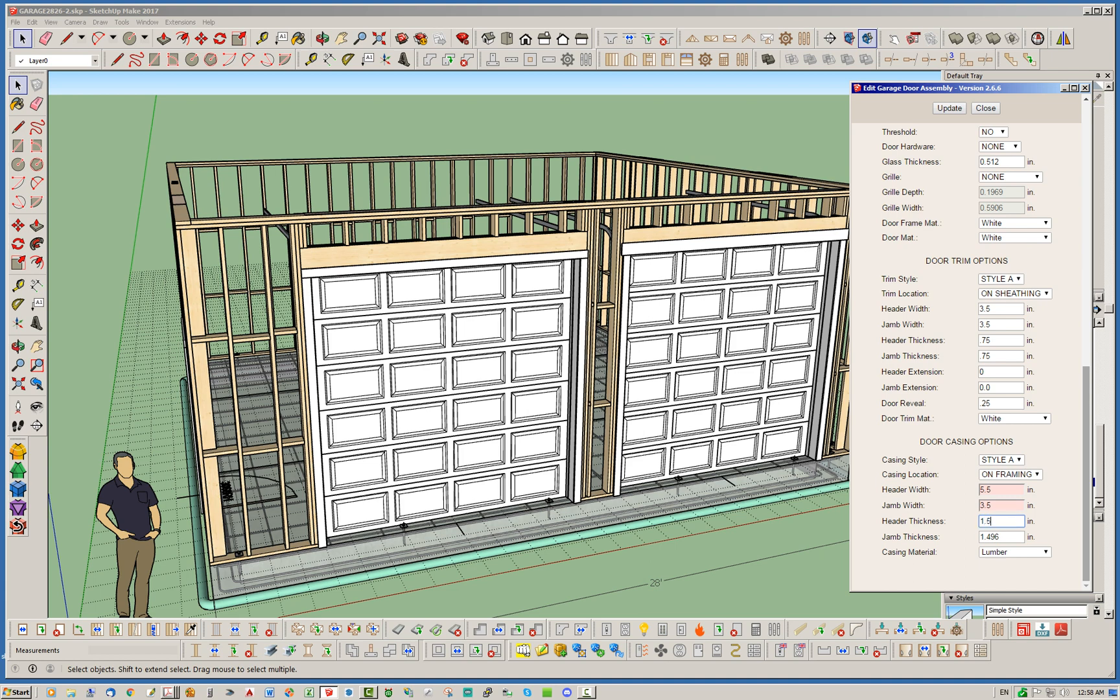
key("Tab")
type("1.5")
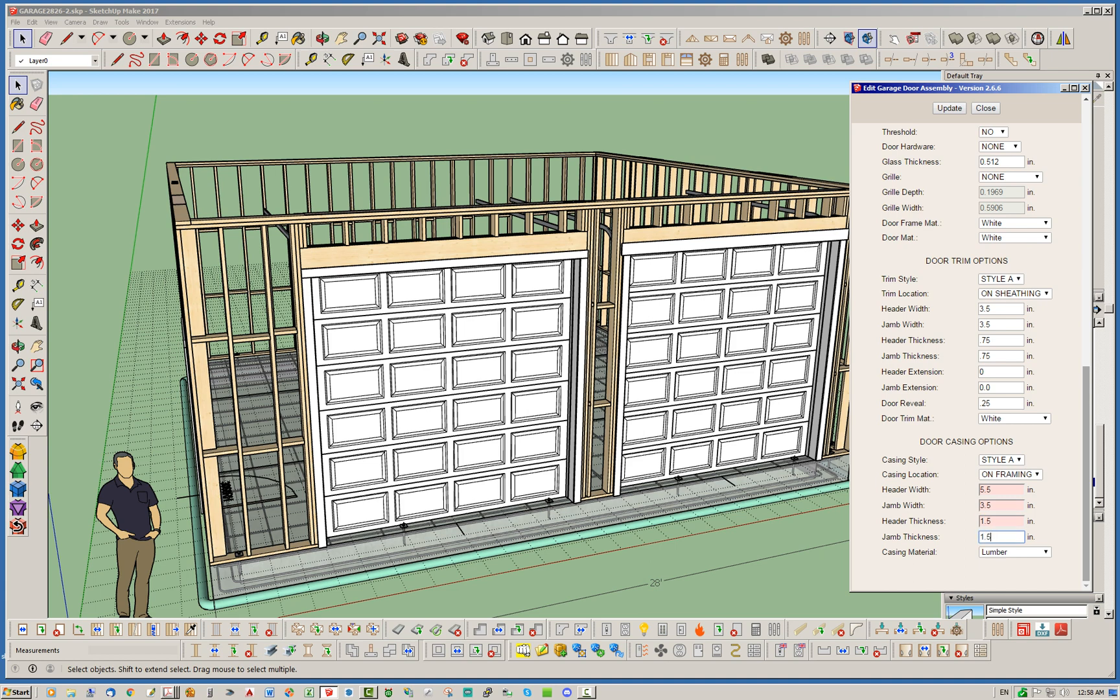
left_click(949, 108)
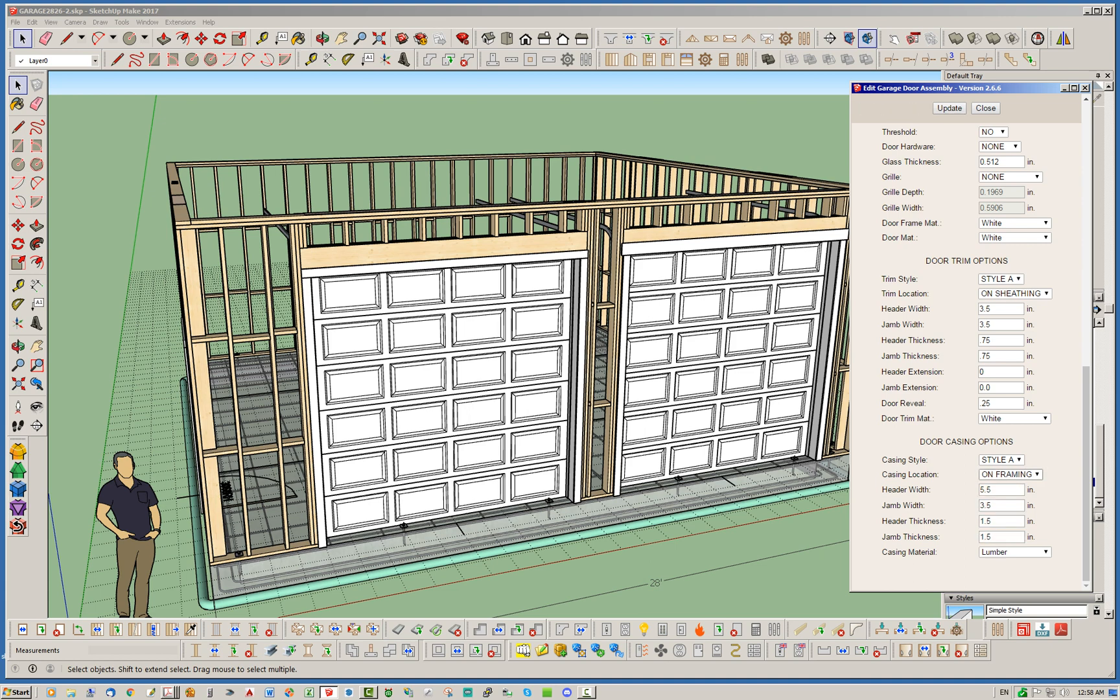
Set the left garage door's thickness to 2 in, update the assembly and finish editing it
scroll(1086, 473, "up", 5)
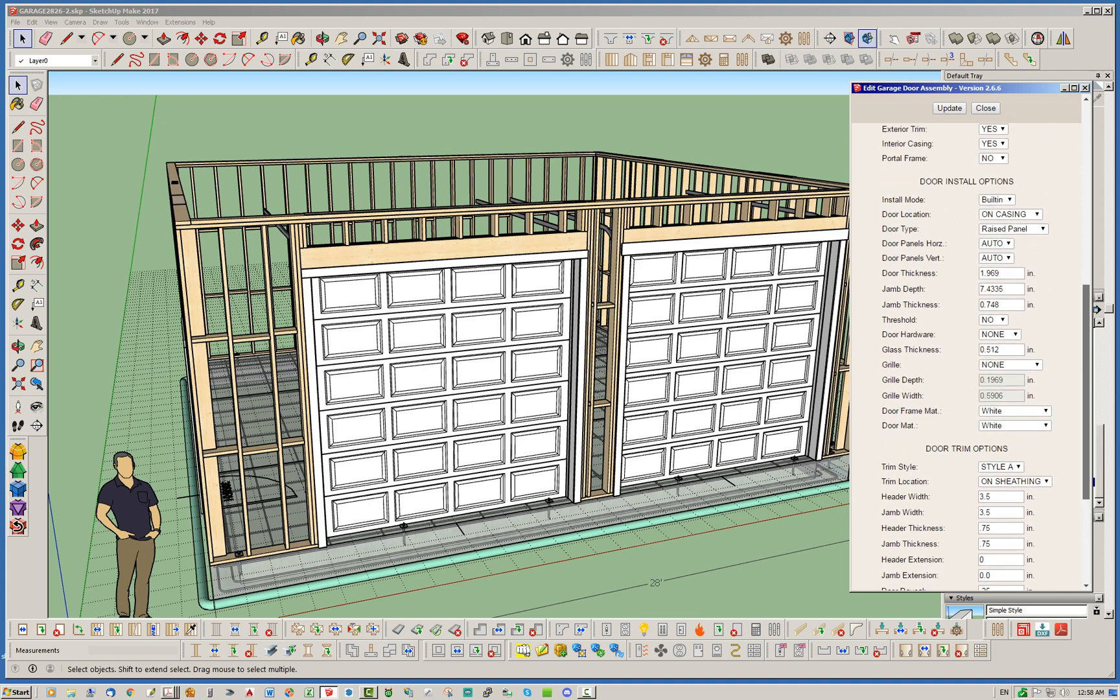
scroll(985, 356, "up", 1)
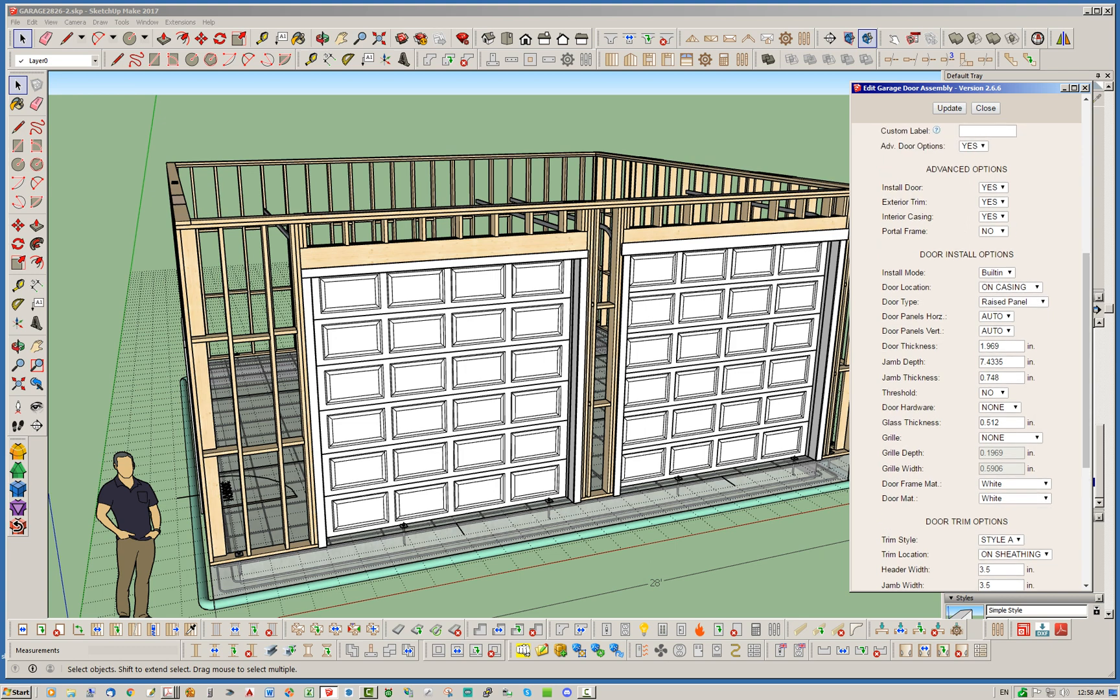
left_click_drag(1003, 346, 977, 347)
type("2")
key("Return")
scroll(969, 357, "up", 4)
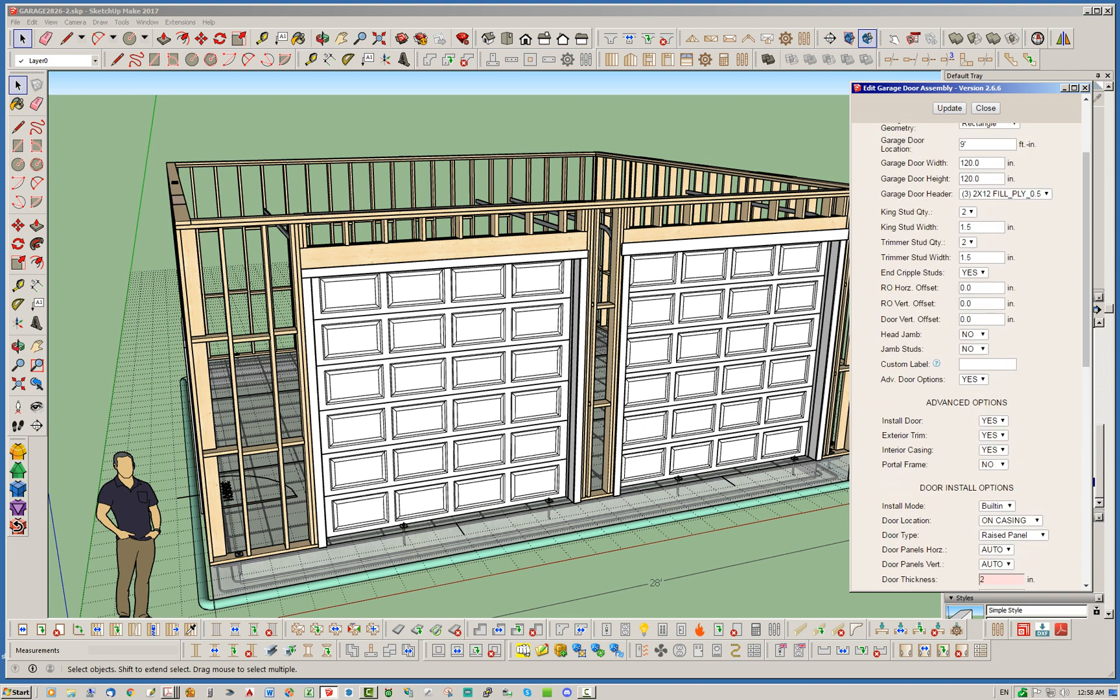
left_click(949, 107)
left_click(985, 107)
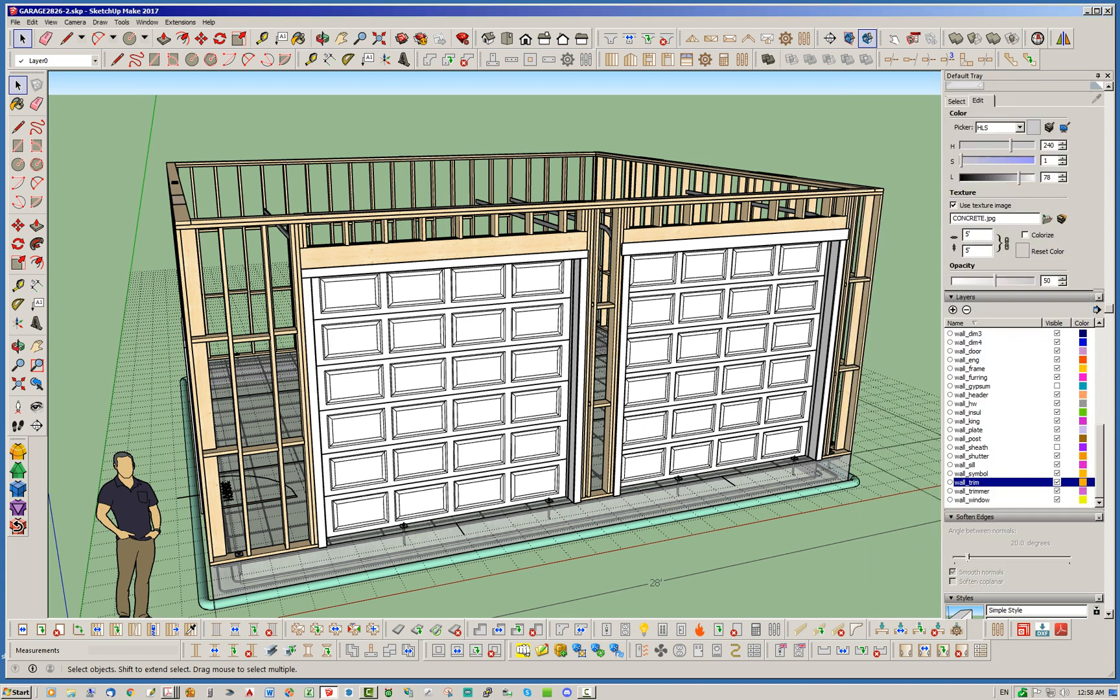
Inspect the exterior trim around both garage doors up close, and recheck the left door's assembly options
left_click(674, 498)
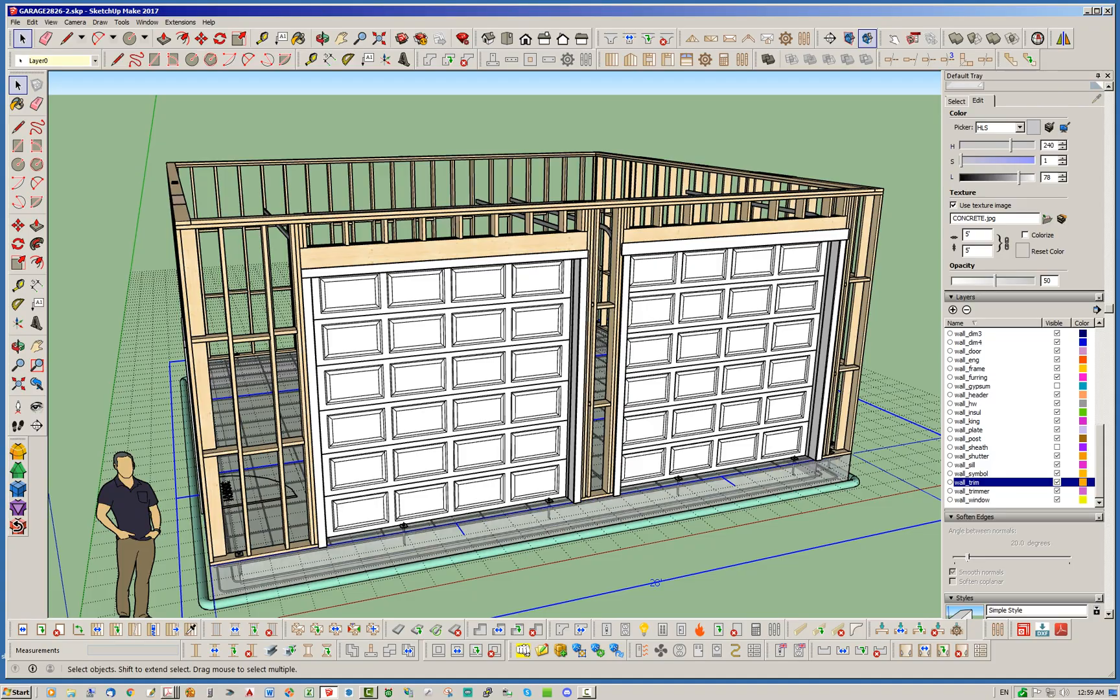
scroll(318, 261, "up", 5)
middle_click_drag(318, 265, 311, 291)
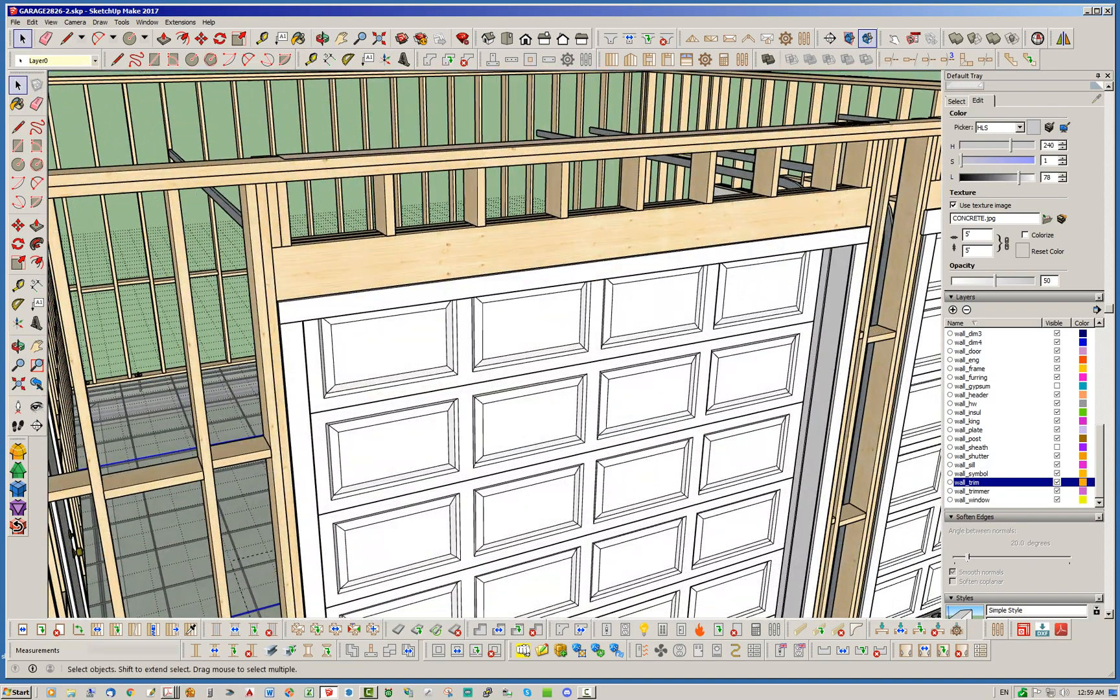
scroll(311, 279, "up", 1)
scroll(275, 281, "down", 2)
scroll(275, 281, "down", 3)
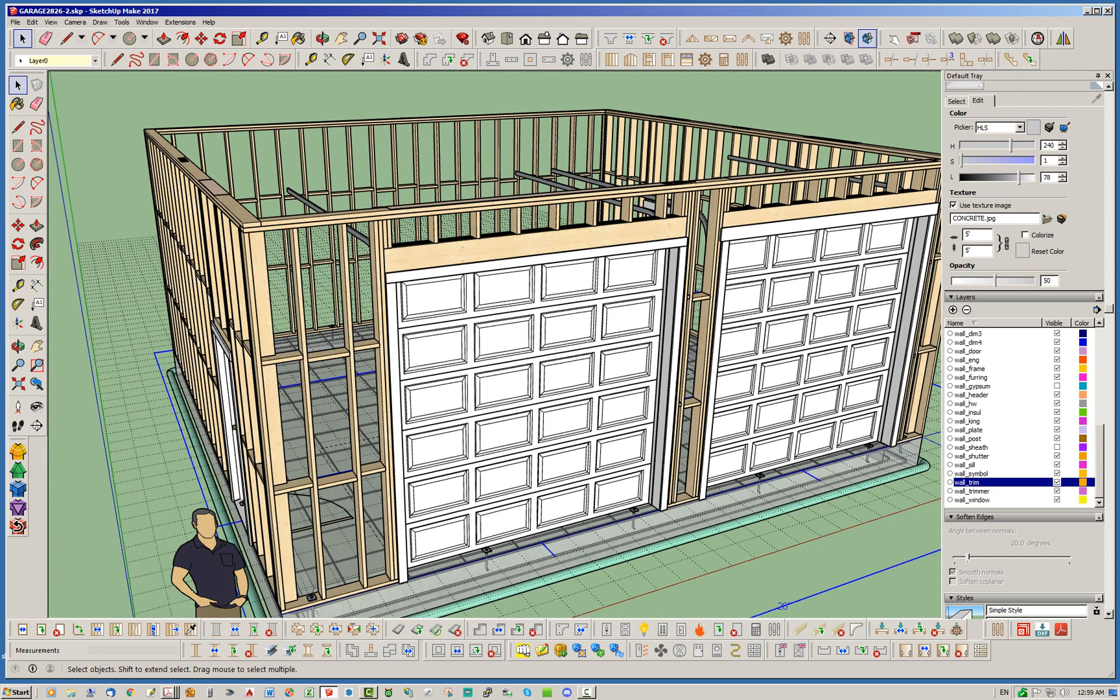
left_click(42, 629)
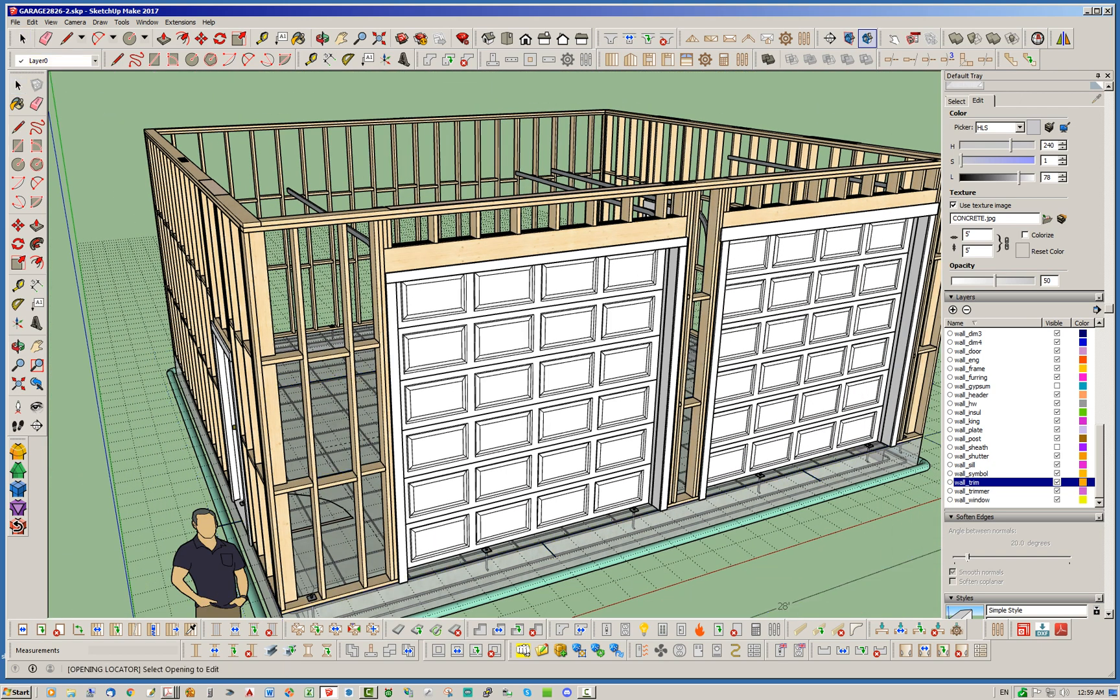
left_click(435, 447)
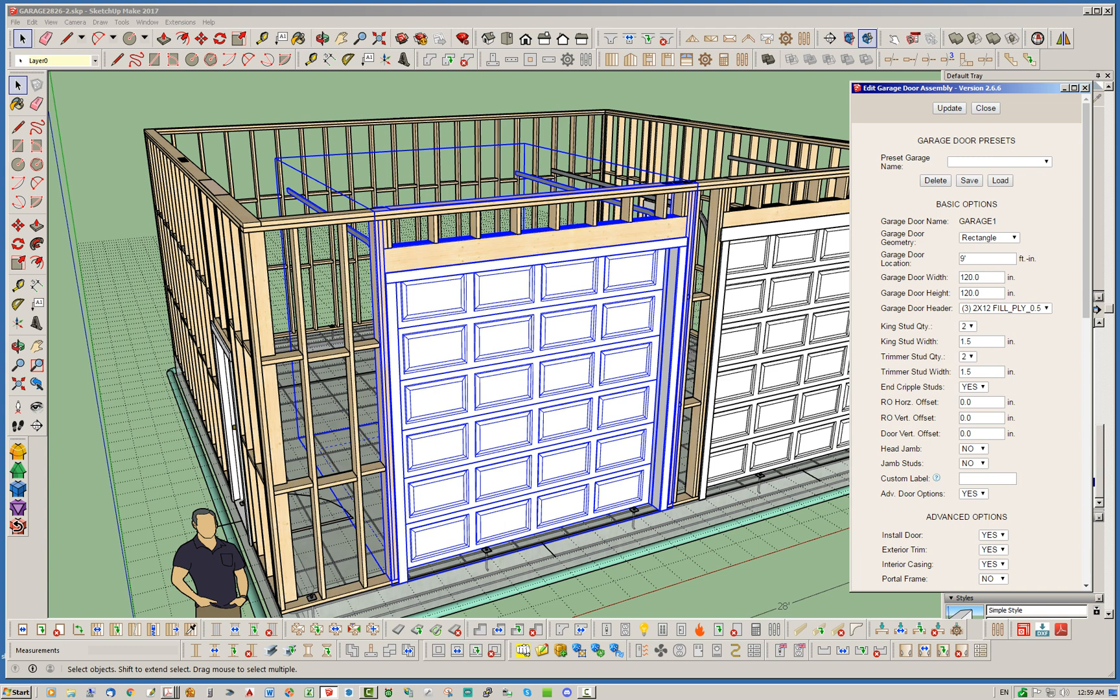
left_click(985, 109)
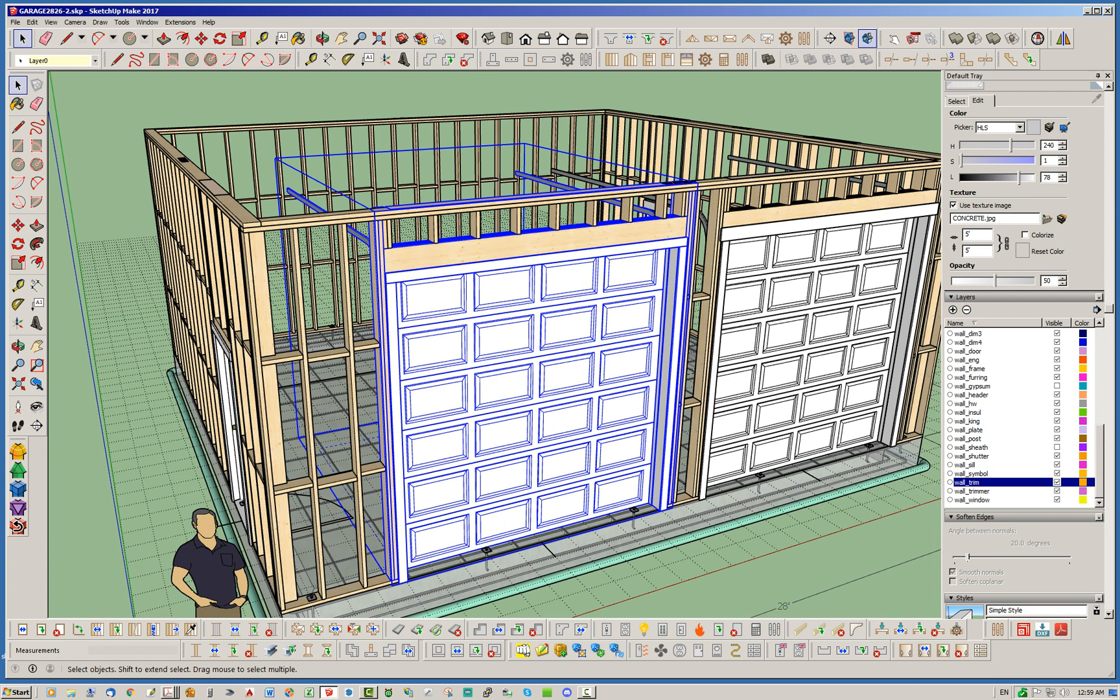
key("ctrl+t")
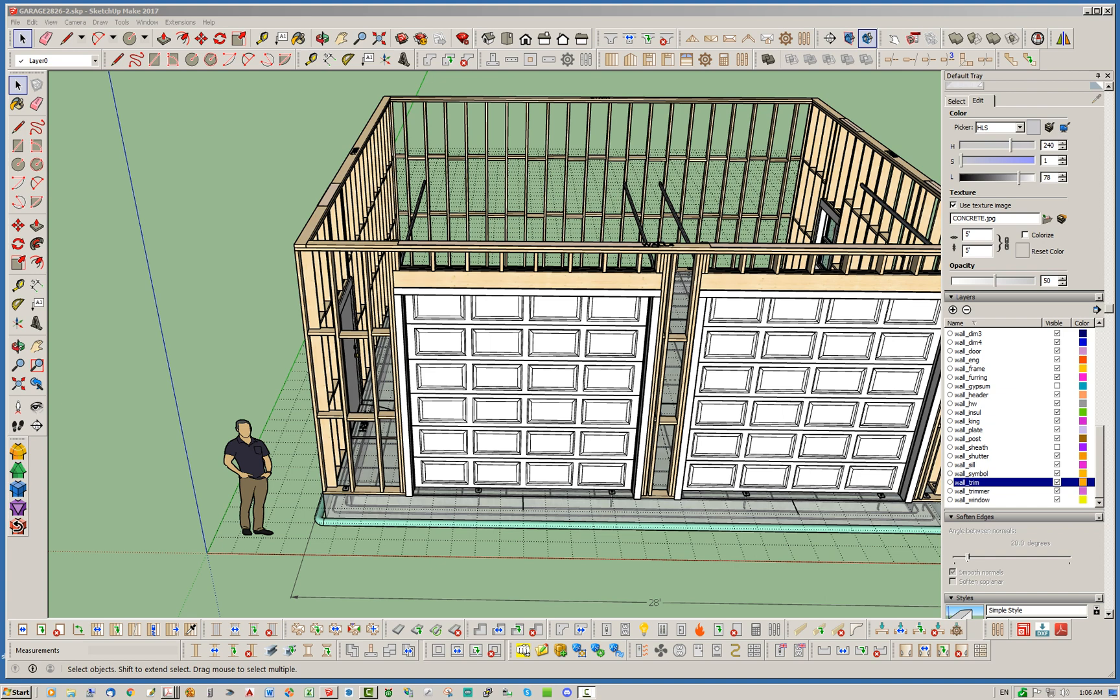
Hide the wall_trim layer to expose the framing around the garage doors
left_click(1056, 482)
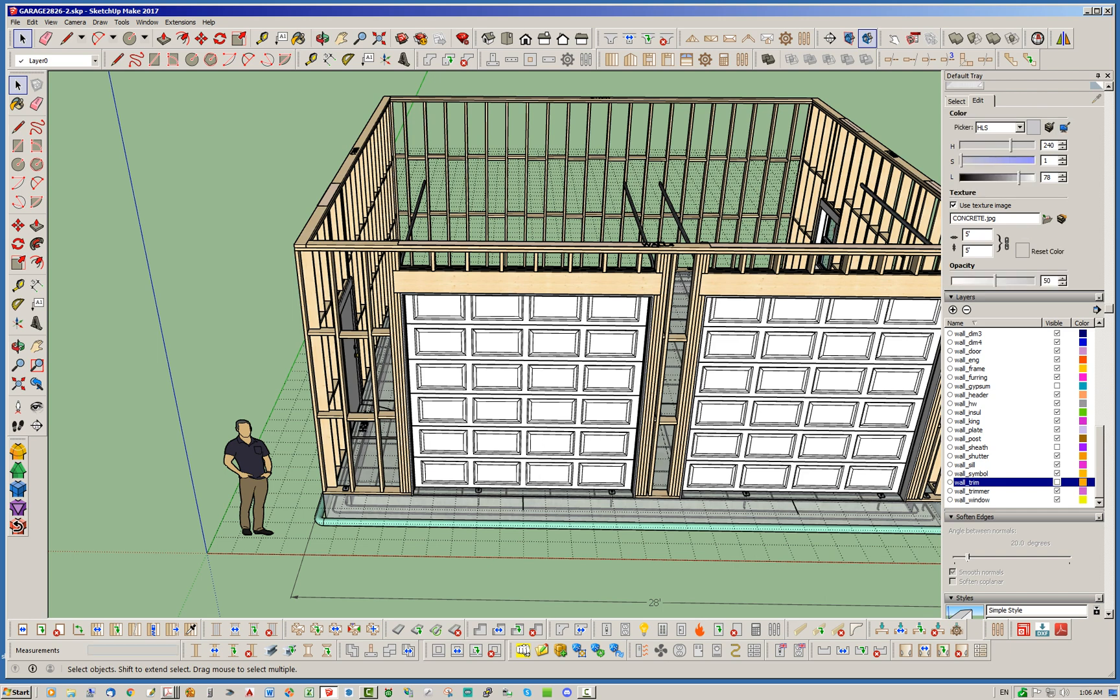
scroll(294, 480, "down", 3)
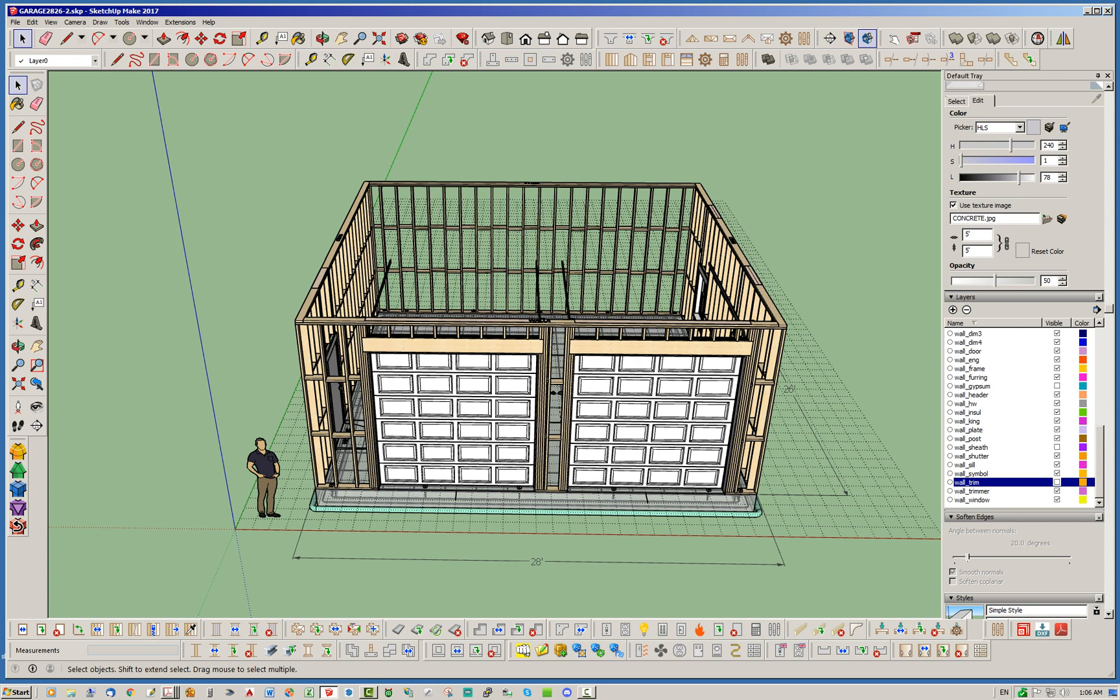
scroll(235, 375, "up", 2)
scroll(409, 522, "up", 2)
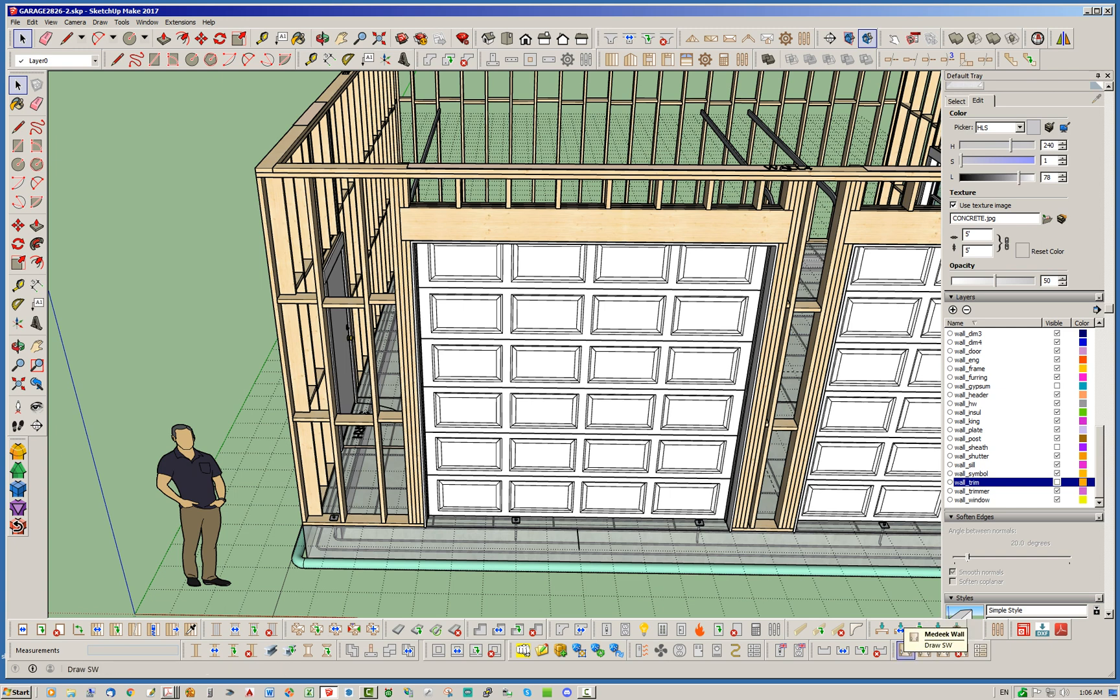
Draw a 3' 10 1/2" shear wall assembly with the preset options from the front wall's outer corner to the left garage door's studs
left_click(905, 649)
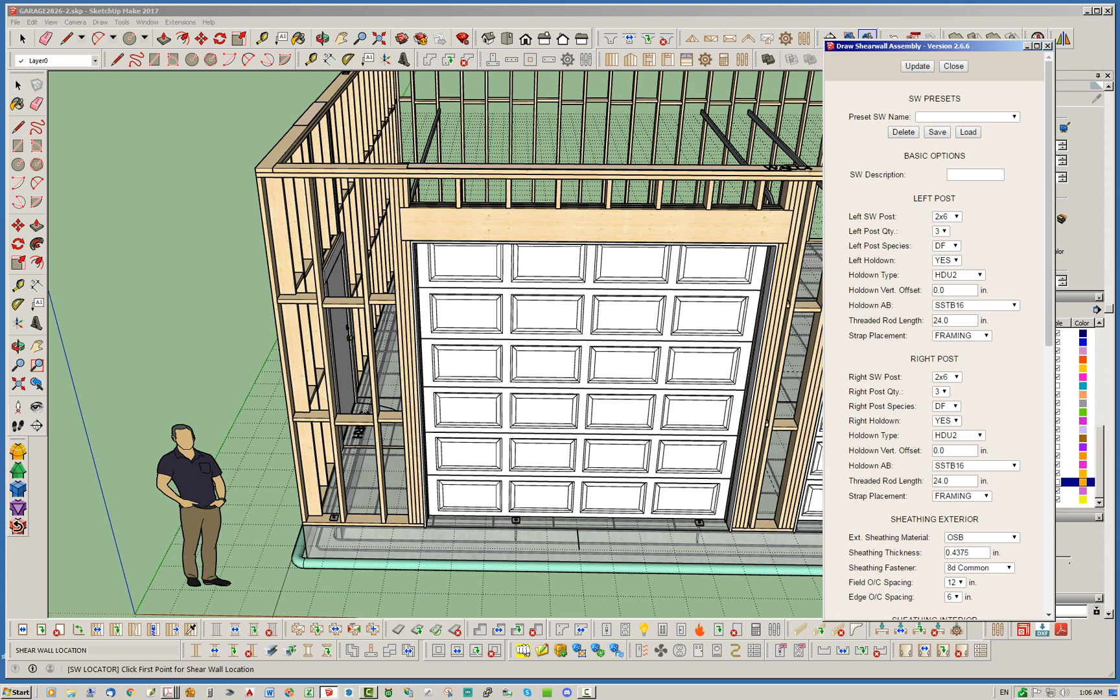
scroll(934, 337, "down", 3)
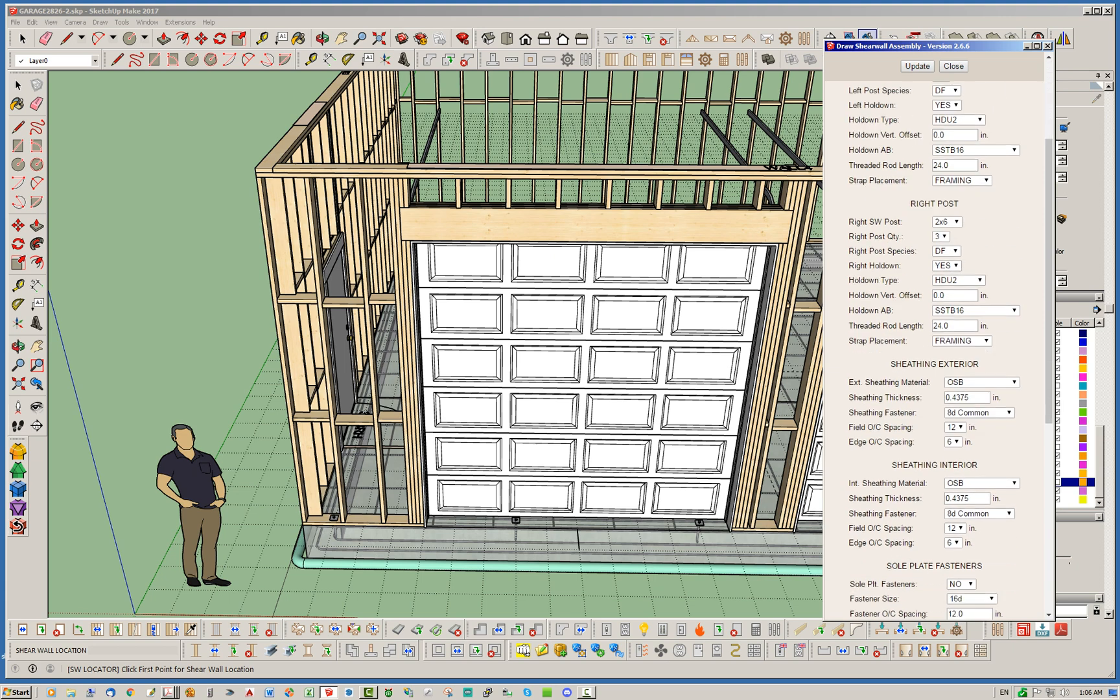
scroll(934, 350, "down", 4)
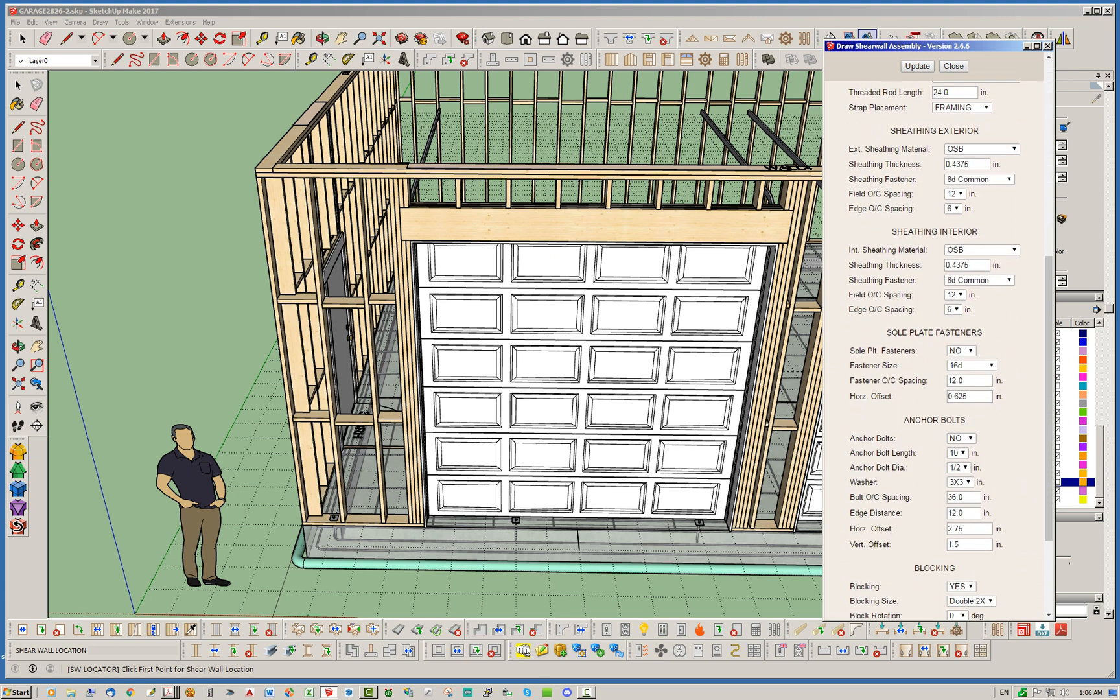
scroll(934, 350, "down", 3)
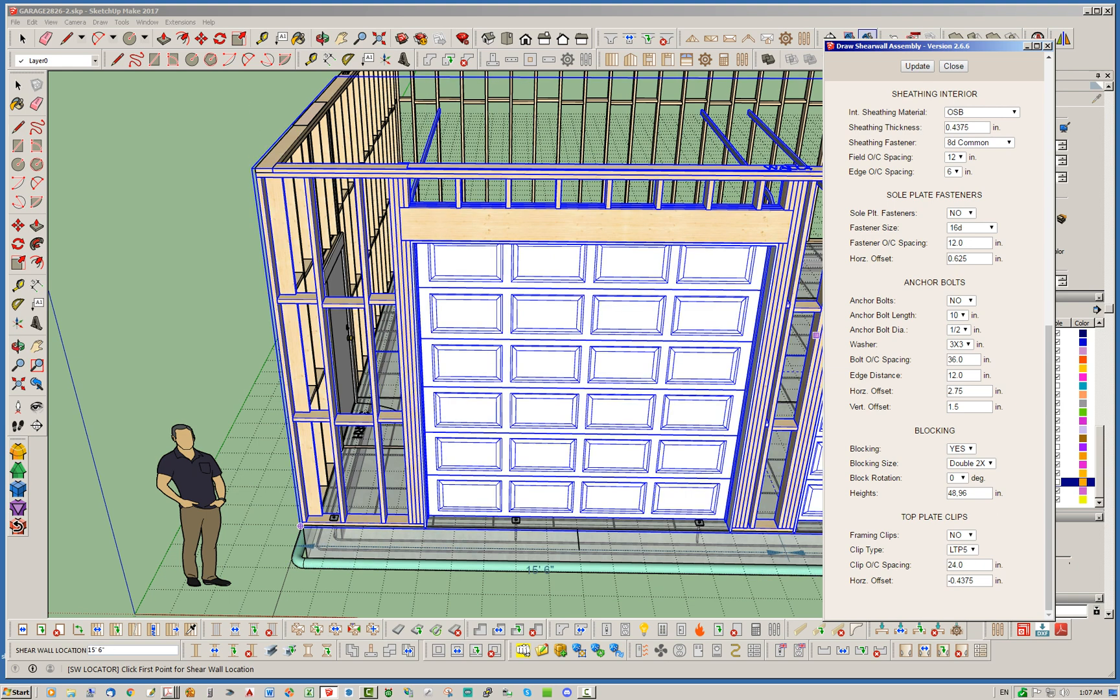
left_click_drag(1048, 466, 1048, 201)
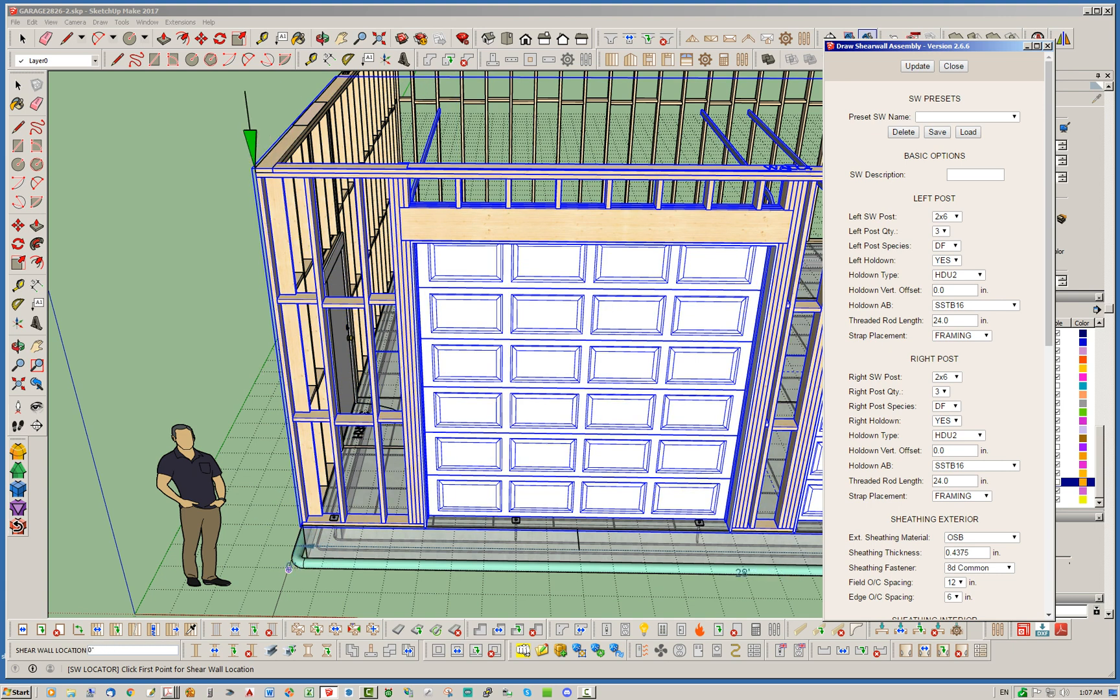
left_click(279, 591)
scroll(411, 522, "up", 3)
scroll(411, 522, "up", 3)
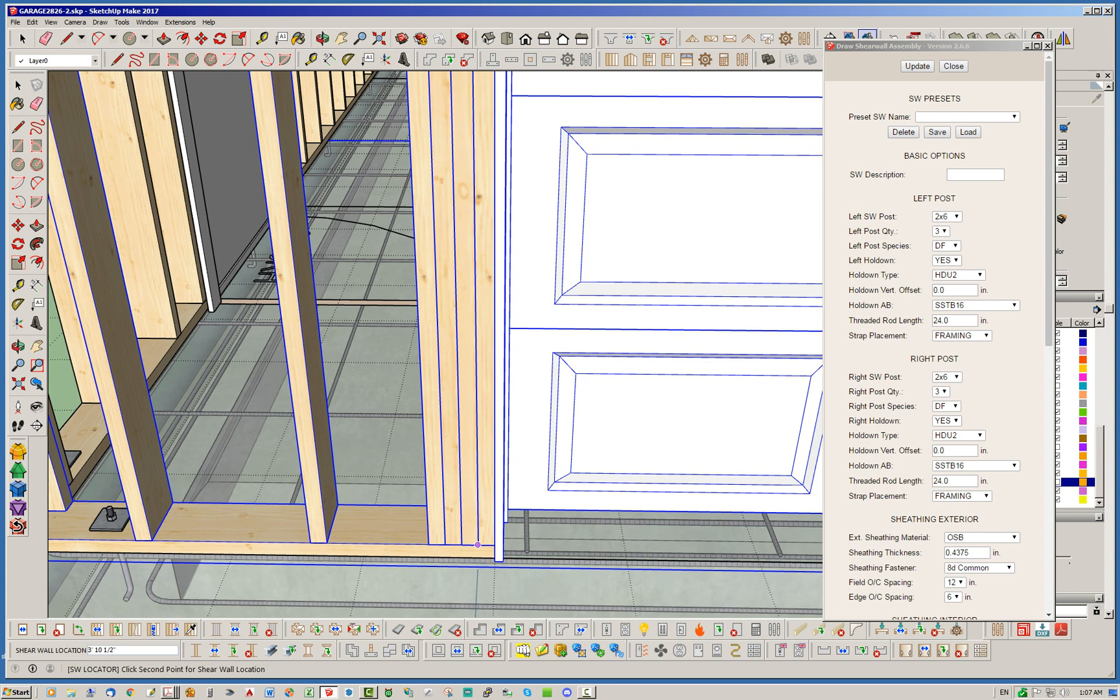
left_click(477, 544)
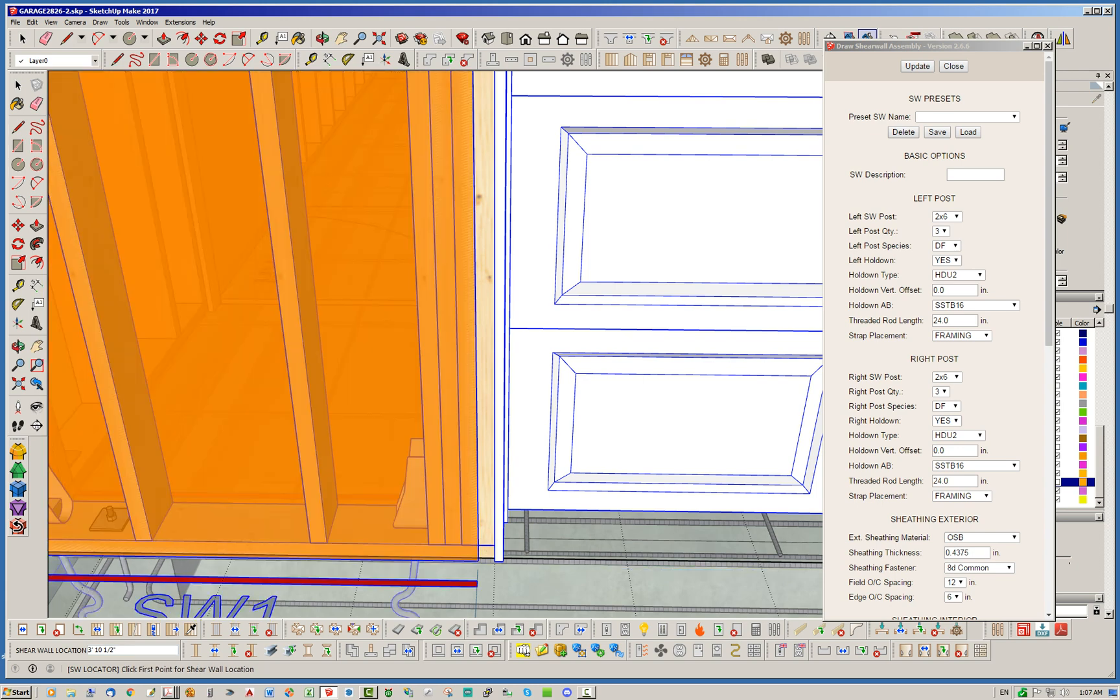
scroll(478, 544, "down", 5)
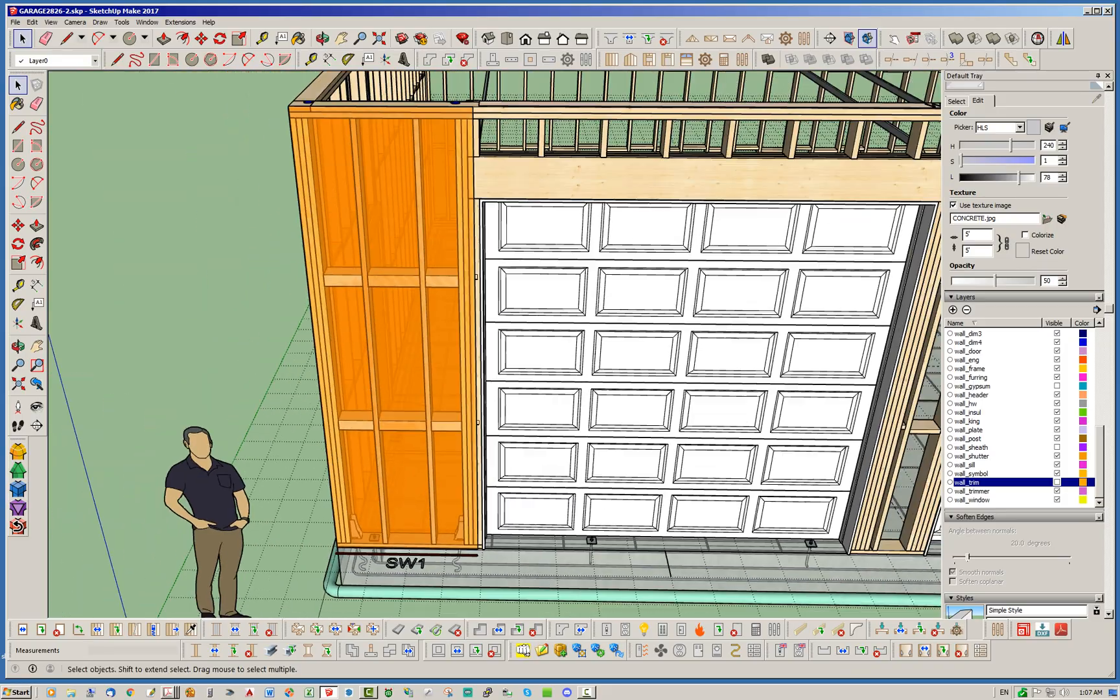
Show the wall_sheath layer to check the sheathing over the new shear wall, and hide it again
middle_click_drag(478, 483, 528, 504)
key("space")
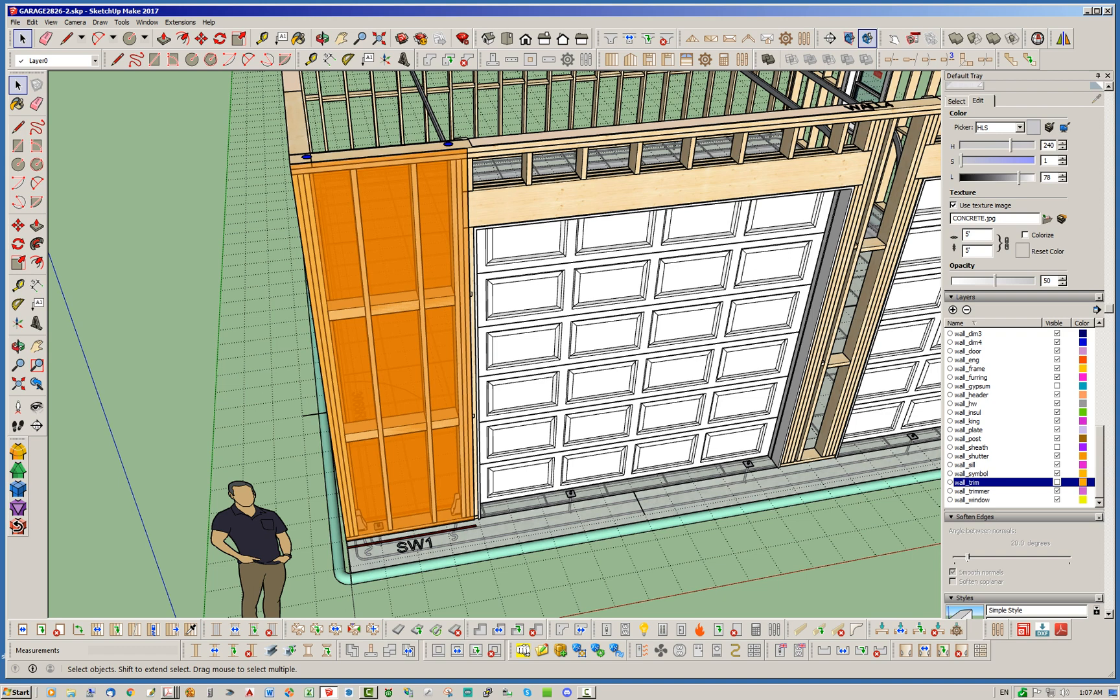
left_click(1057, 447)
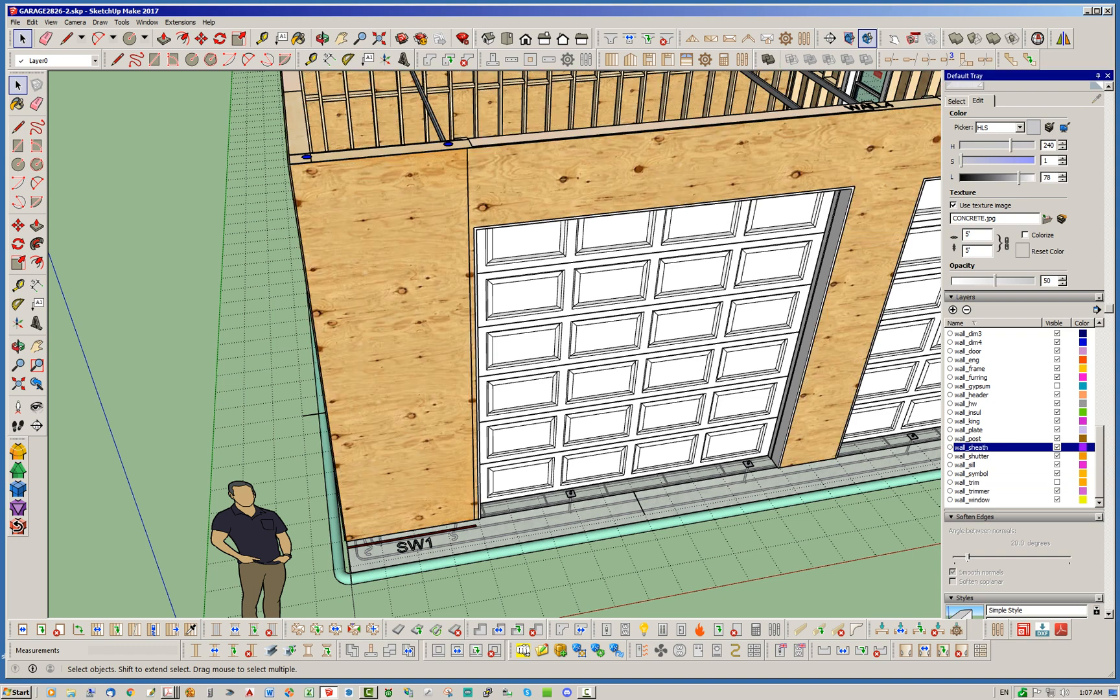
left_click(1056, 448)
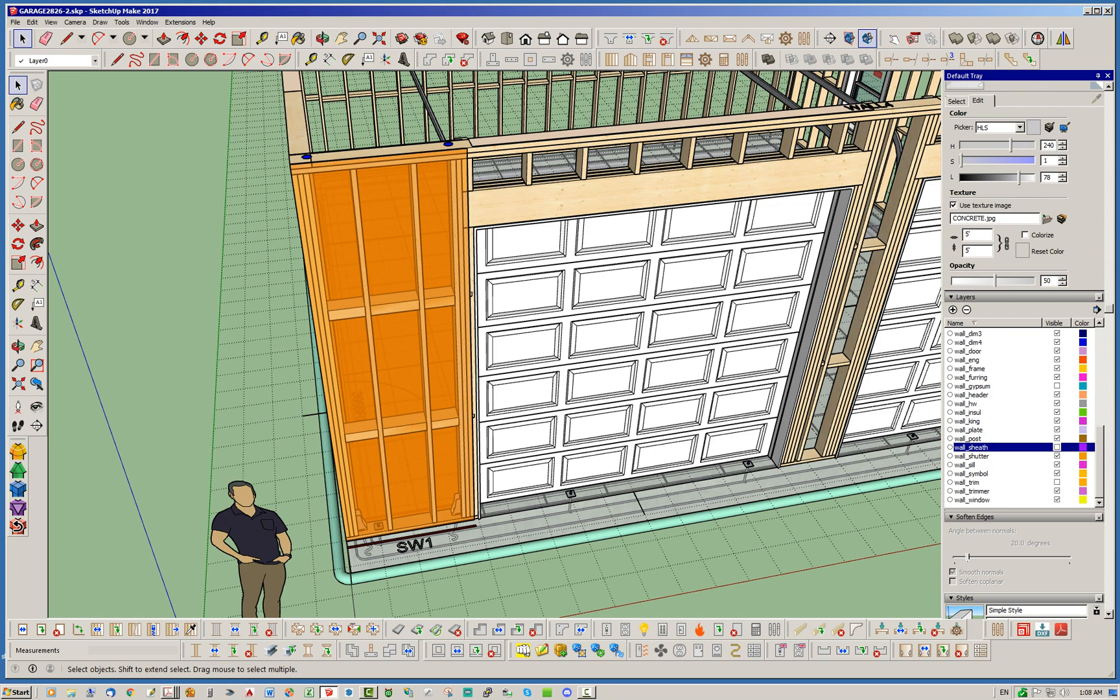
Examine the shear wall's end posts, studs and blocking rows from the garage corner
middle_click_drag(369, 350, 369, 275)
scroll(370, 275, "up", 2)
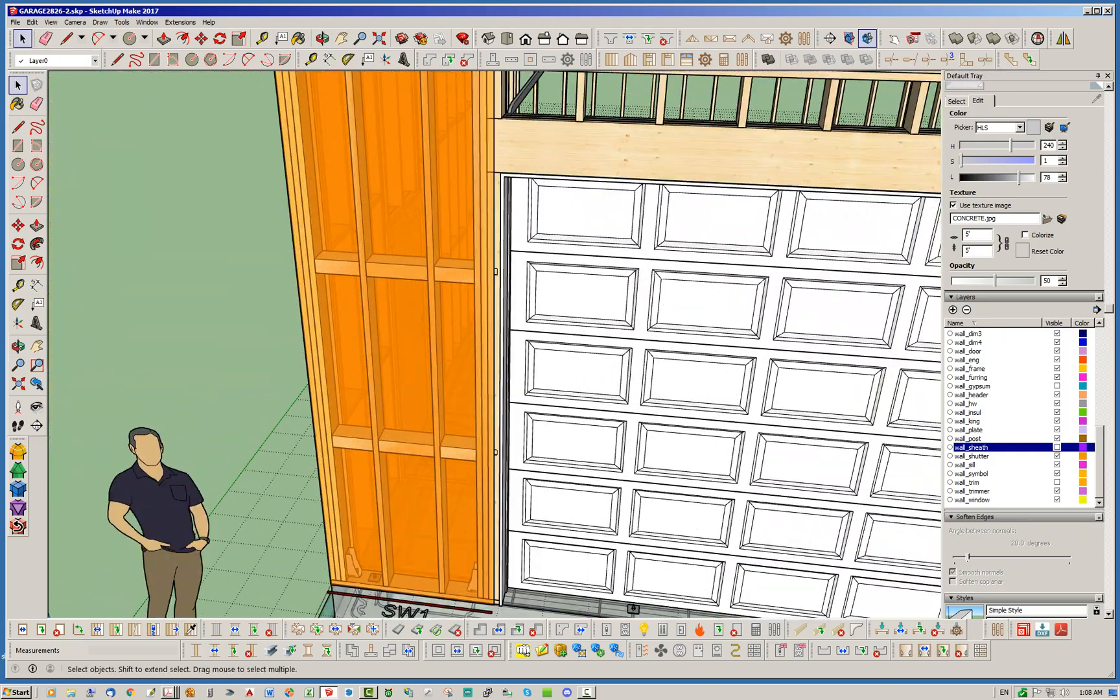
middle_click_drag(369, 275, 557, 402)
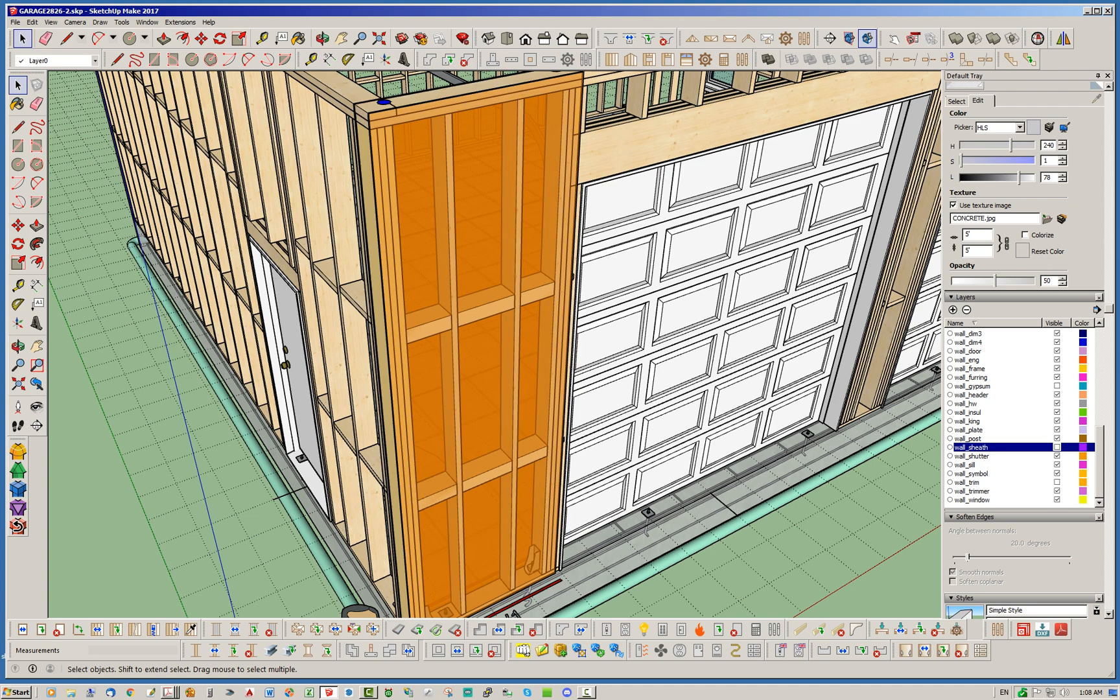
middle_click_drag(531, 305, 457, 316)
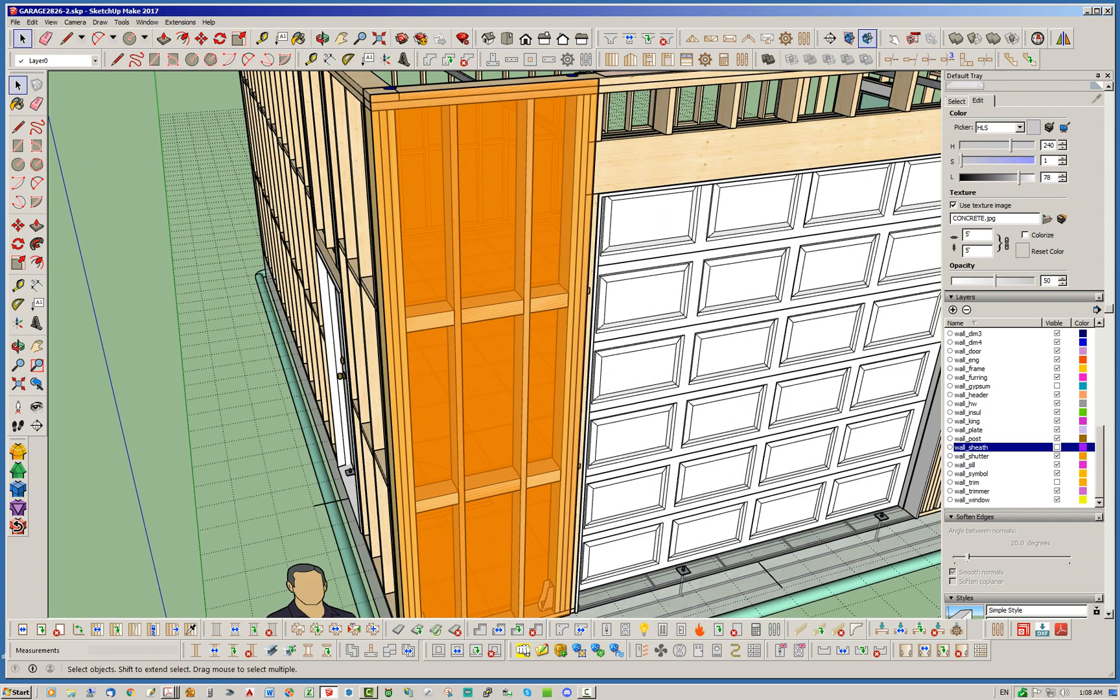
scroll(457, 316, "up", 5)
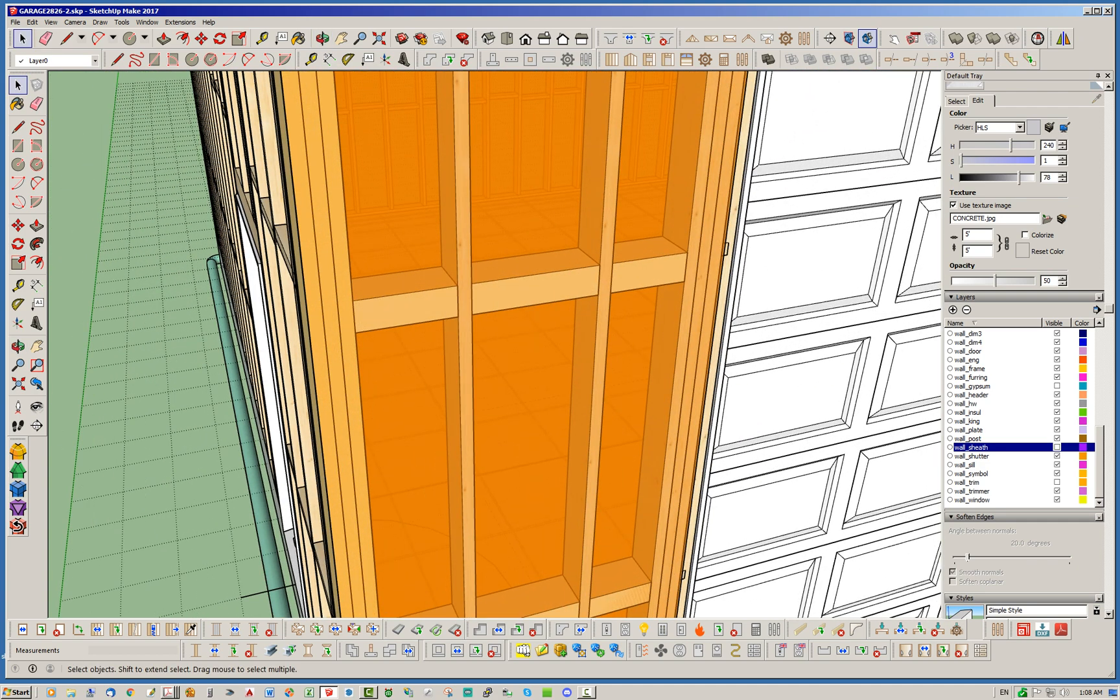
scroll(520, 329, "down", 5)
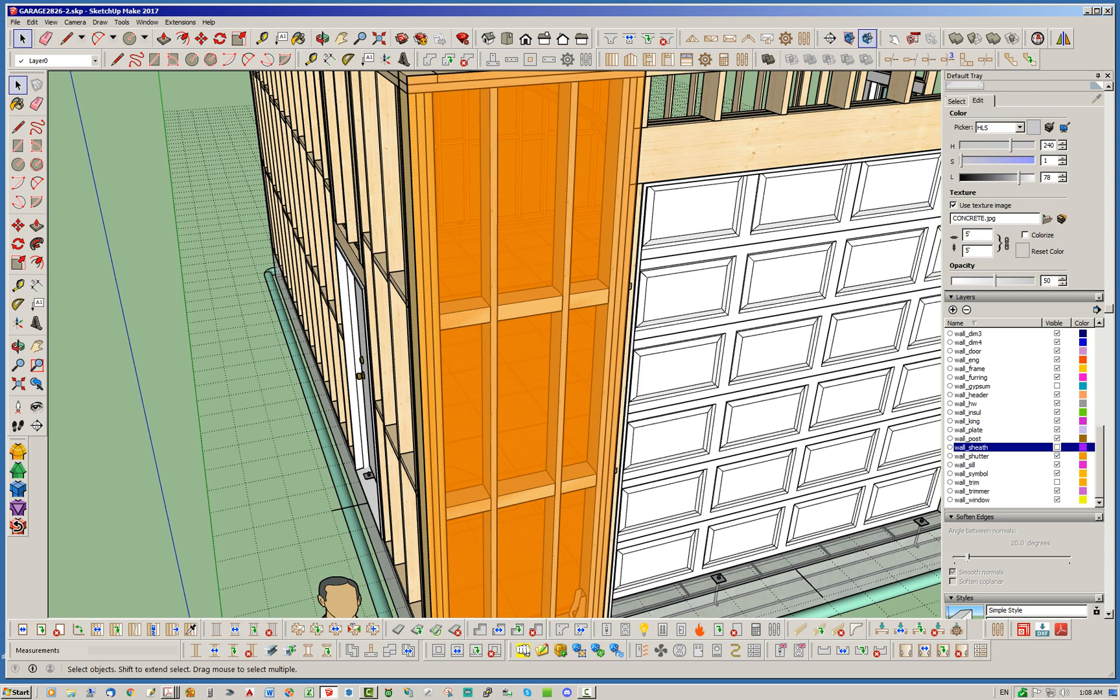
scroll(512, 227, "down", 2)
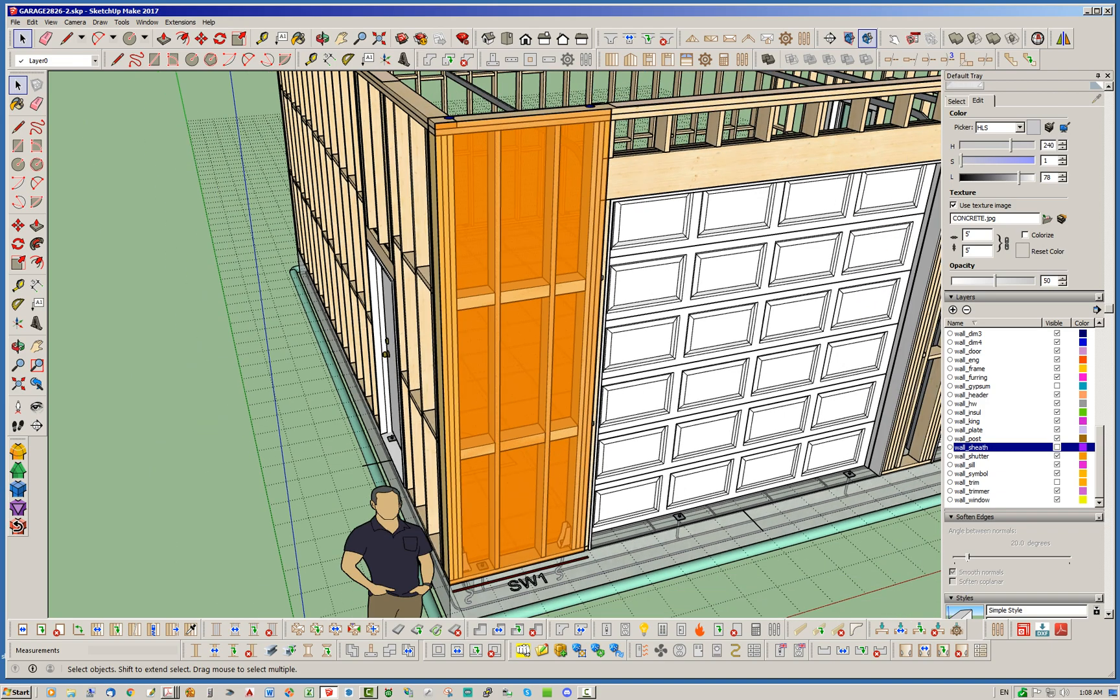
Examine the shear wall's holdowns, anchor bolts and SW1 marker from above and at the base of the wall
middle_click_drag(512, 324, 504, 415)
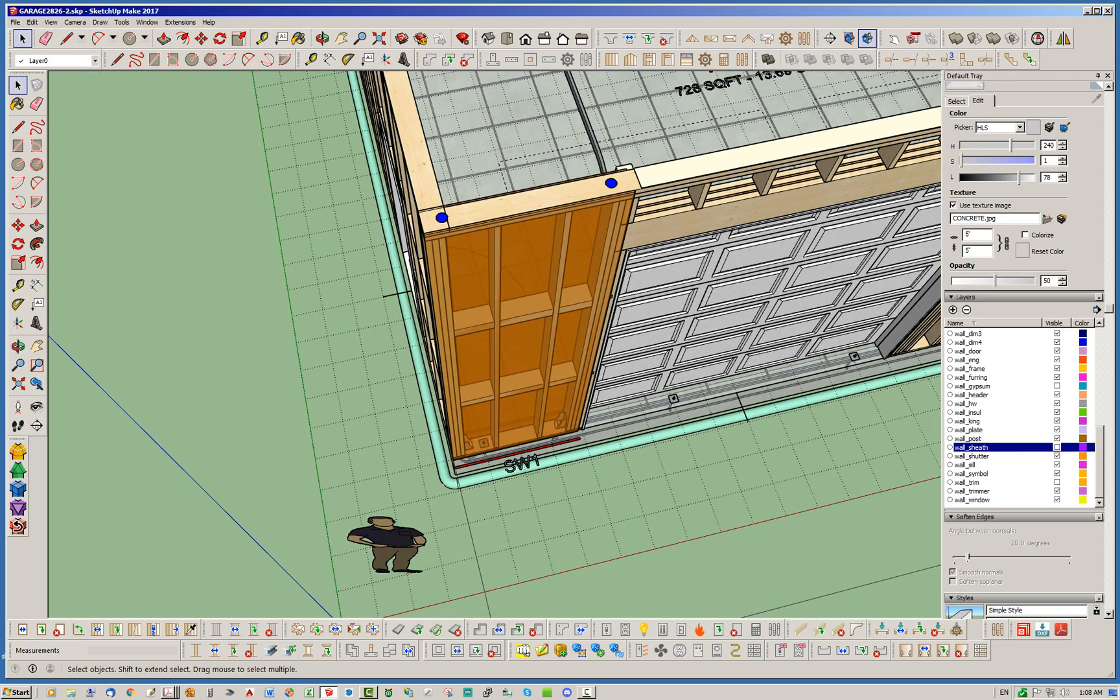
middle_click_drag(487, 343, 421, 291)
scroll(420, 292, "down", 3)
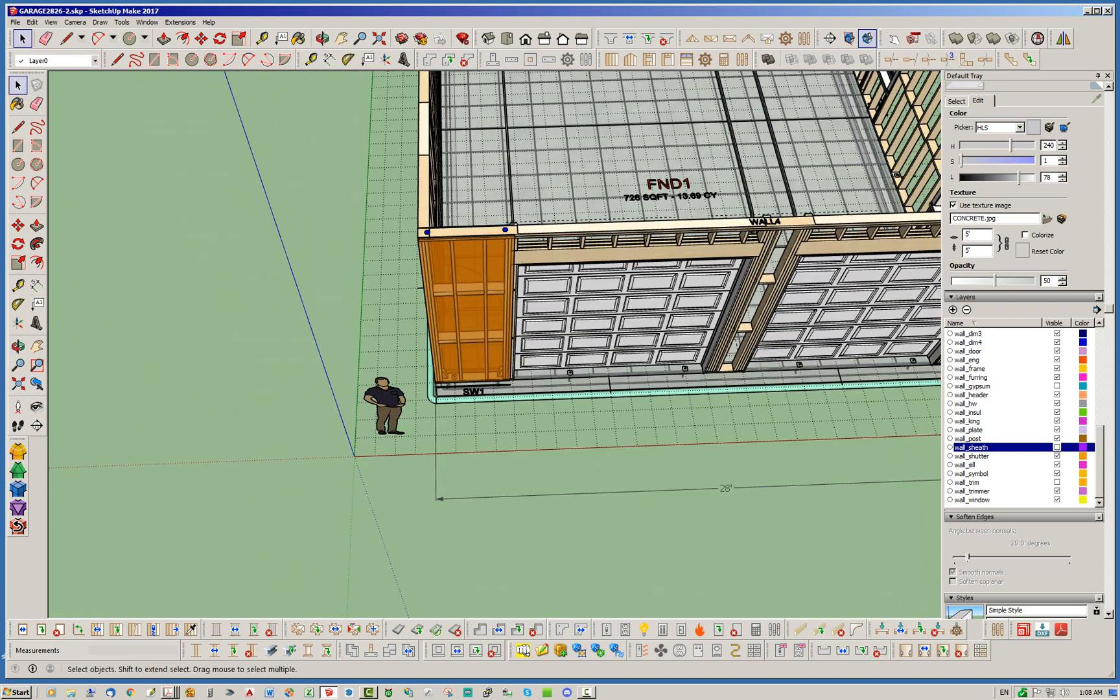
mouse_move(453, 415)
middle_mouse_down()
mouse_move(471, 396)
mouse_move(454, 399)
middle_mouse_up()
scroll(471, 395, "up", 6)
scroll(455, 398, "up", 3)
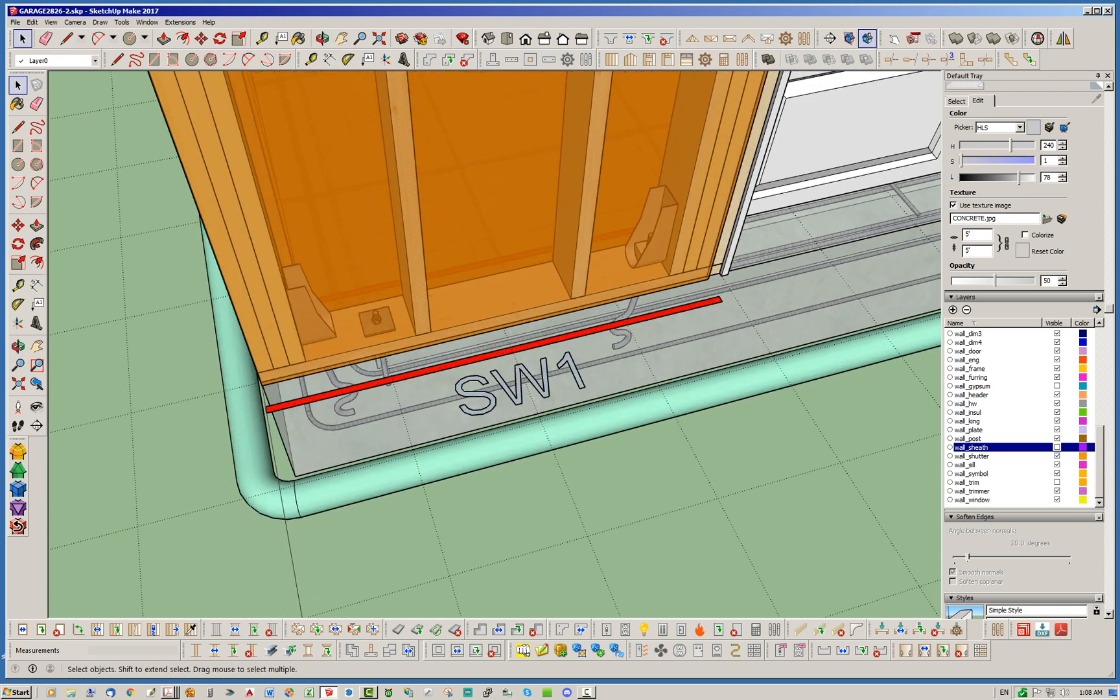
middle_click_drag(455, 398, 428, 384)
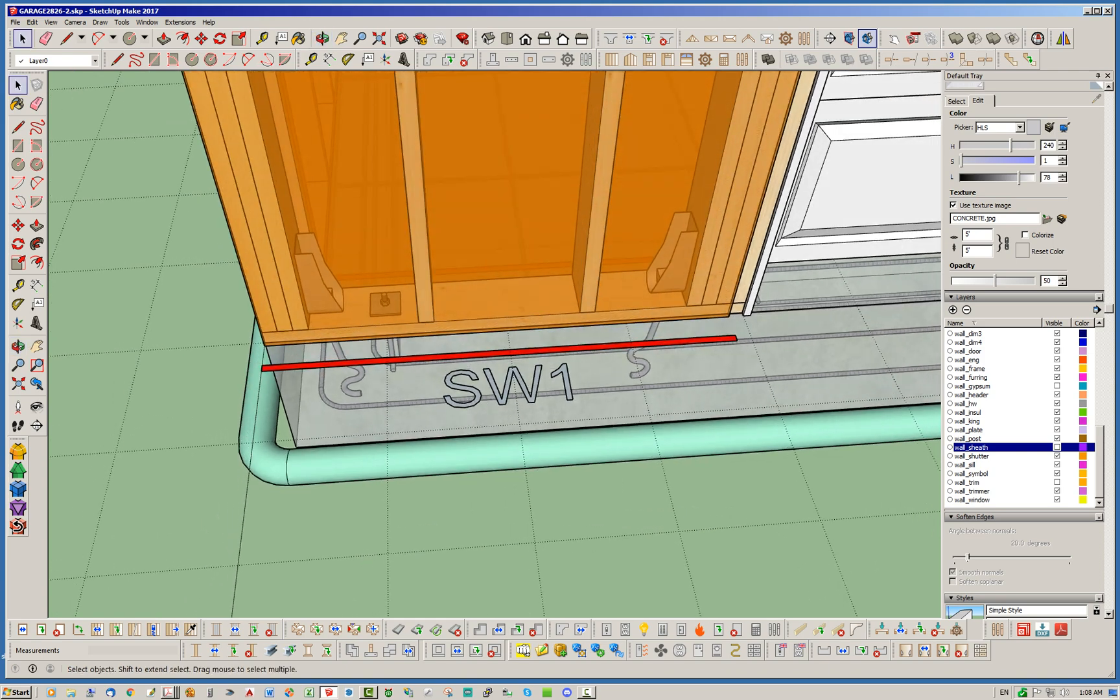
scroll(366, 304, "down", 2)
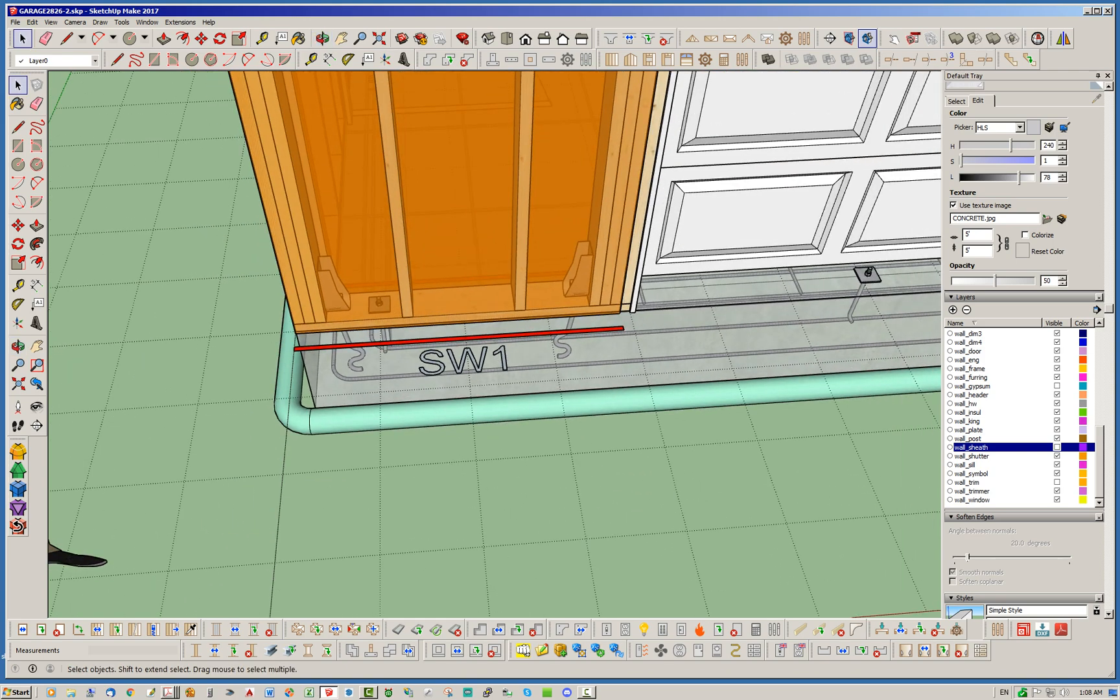
scroll(314, 295, "down", 3)
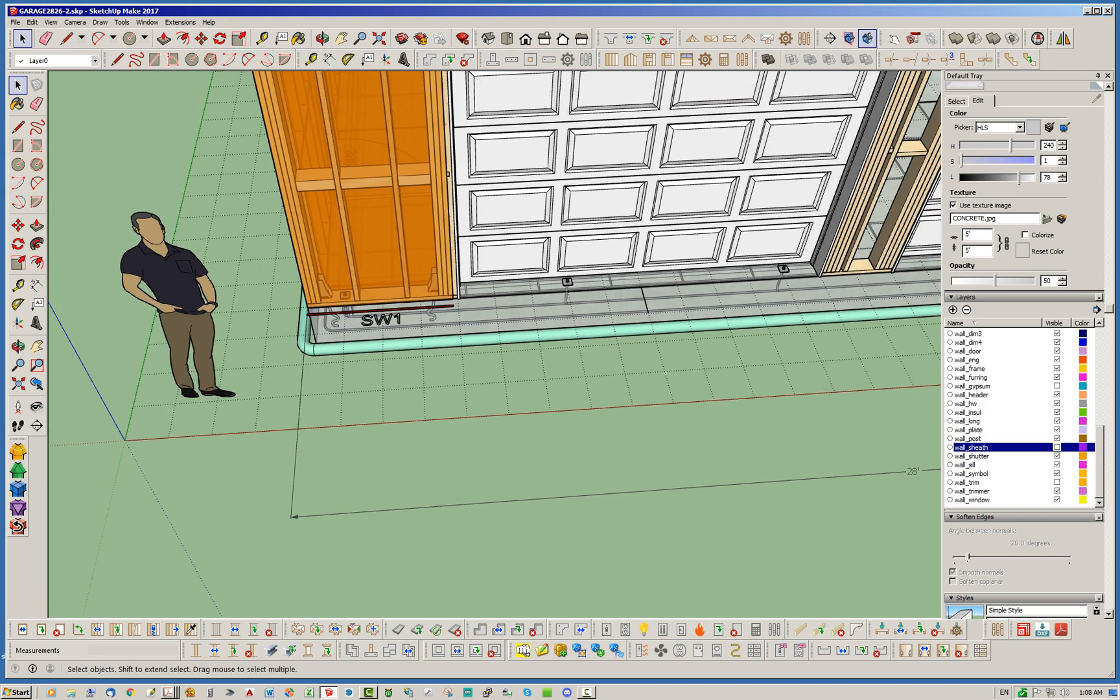
Set the front wall's end corner stud quantity to 3, update the assembly and finish editing it
middle_click_drag(440, 363, 350, 340)
scroll(182, 292, "down", 3)
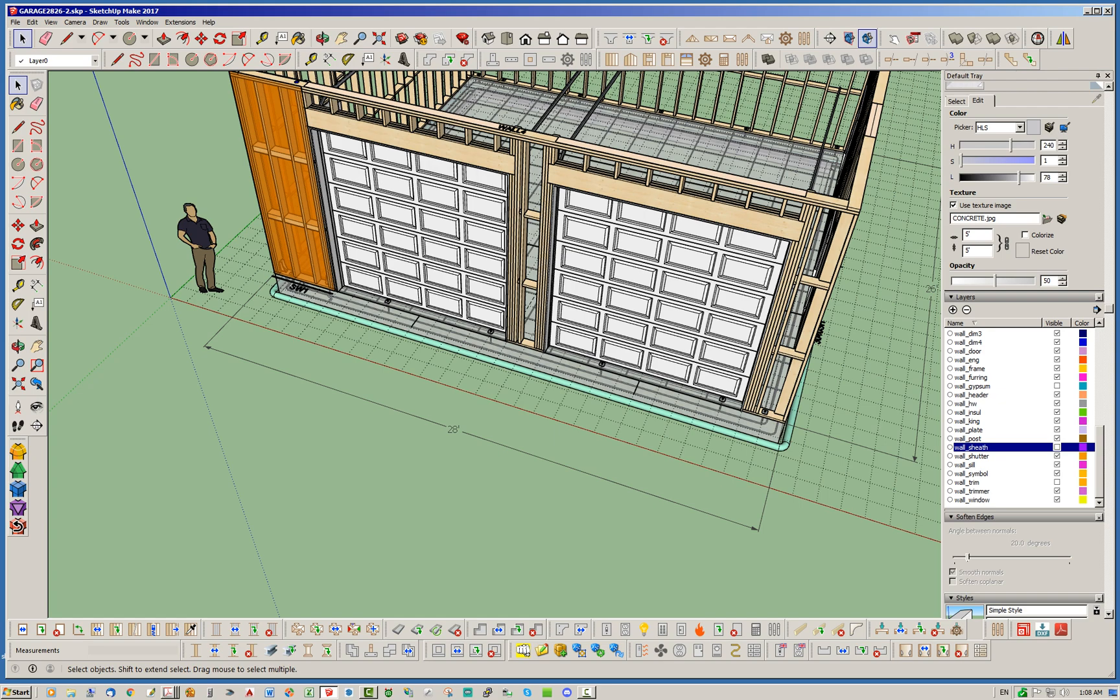
middle_click_drag(479, 350, 528, 318)
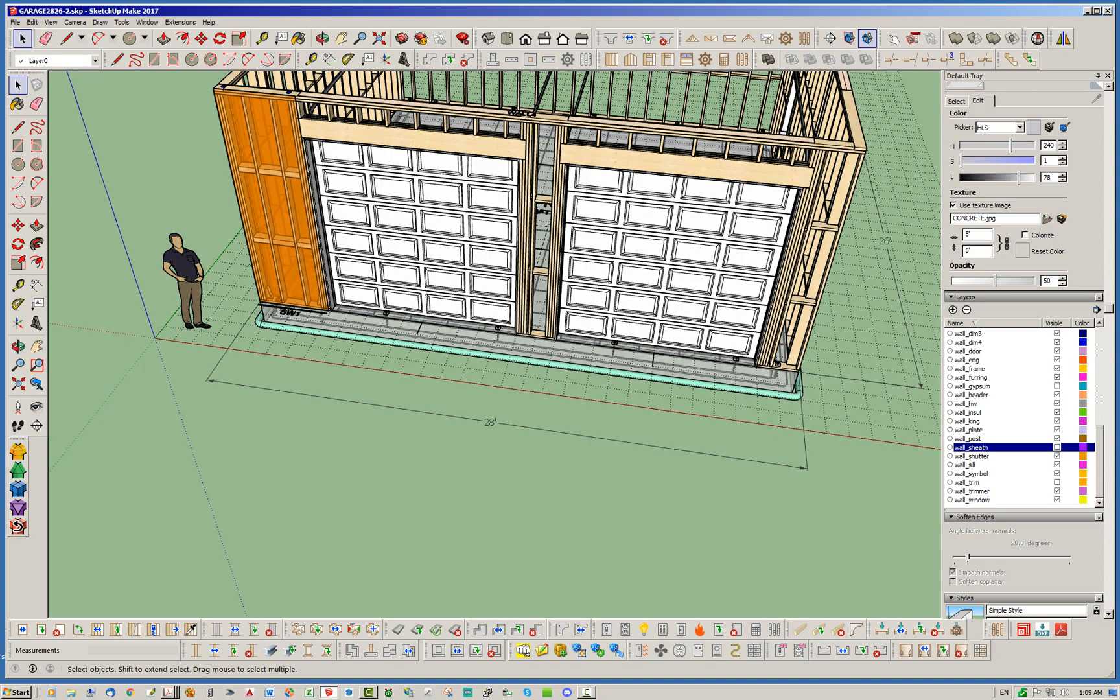
middle_click_drag(518, 259, 356, 260)
scroll(356, 260, "down", 2)
middle_click_drag(421, 305, 648, 337)
scroll(571, 318, "up", 4)
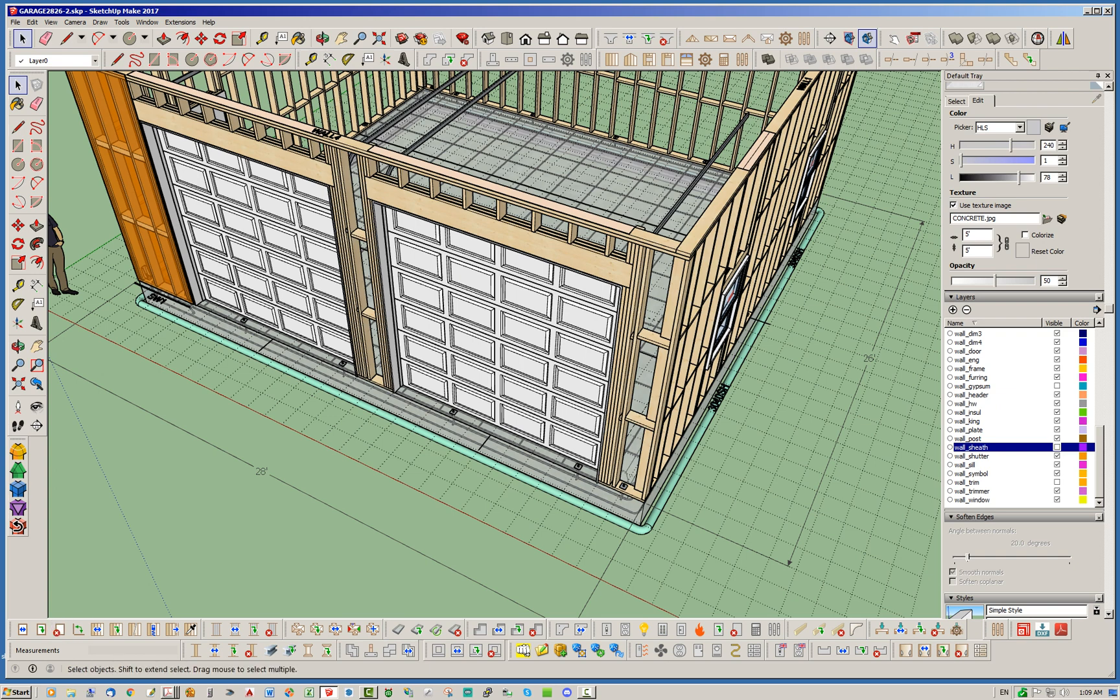
right_click(649, 243)
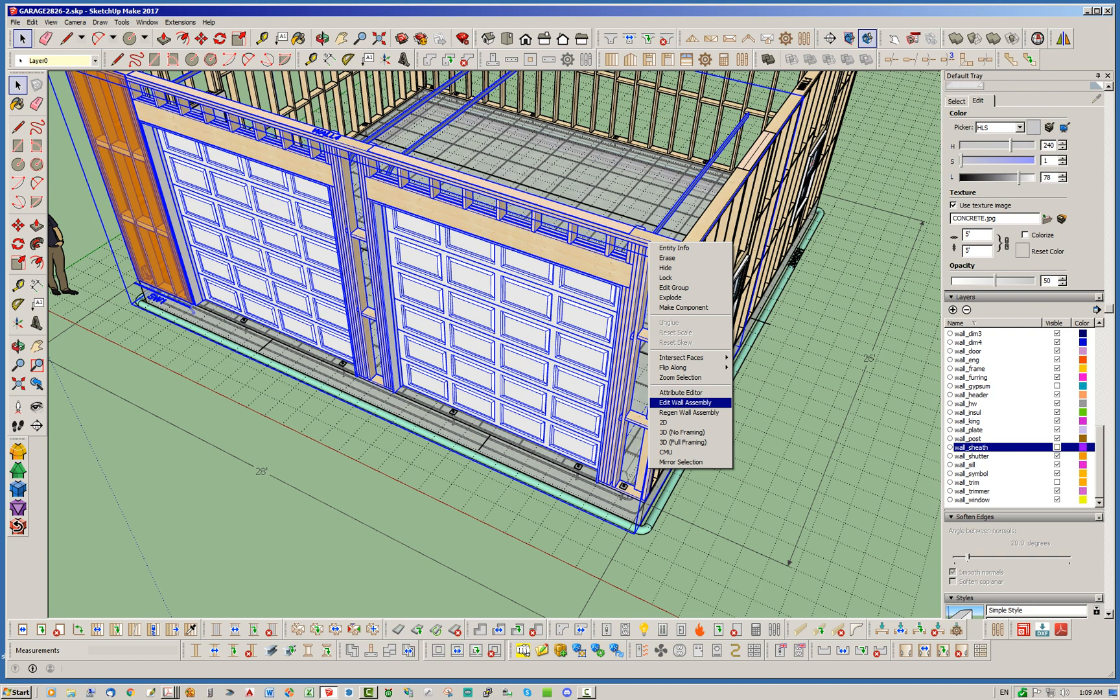
left_click(685, 402)
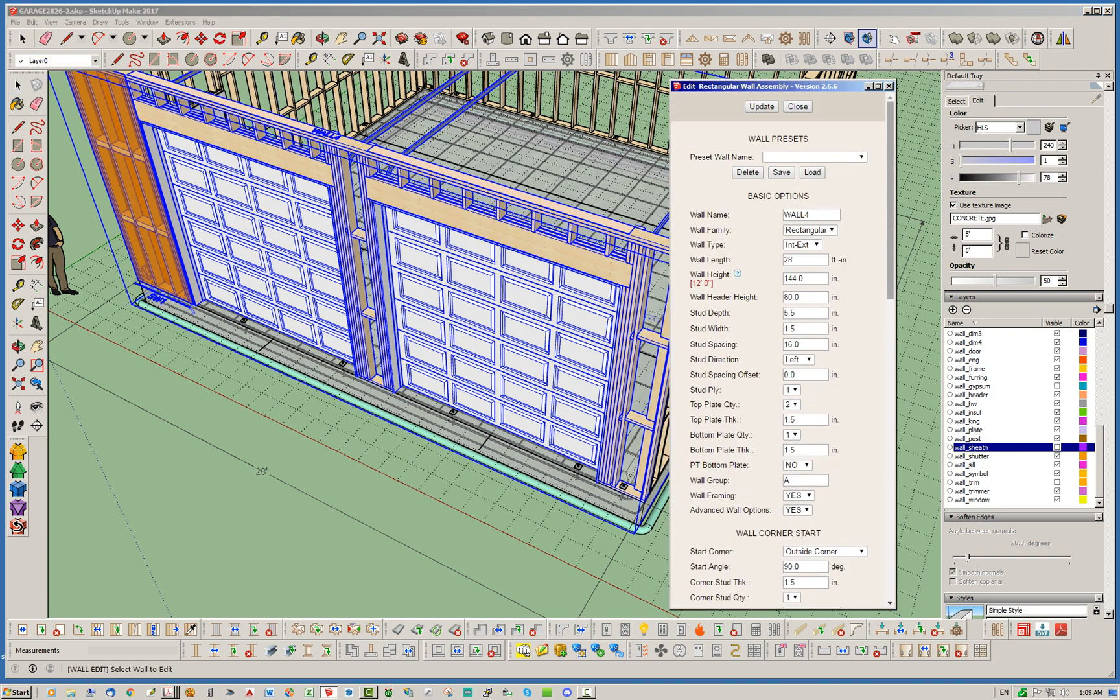
scroll(778, 350, "down", 5)
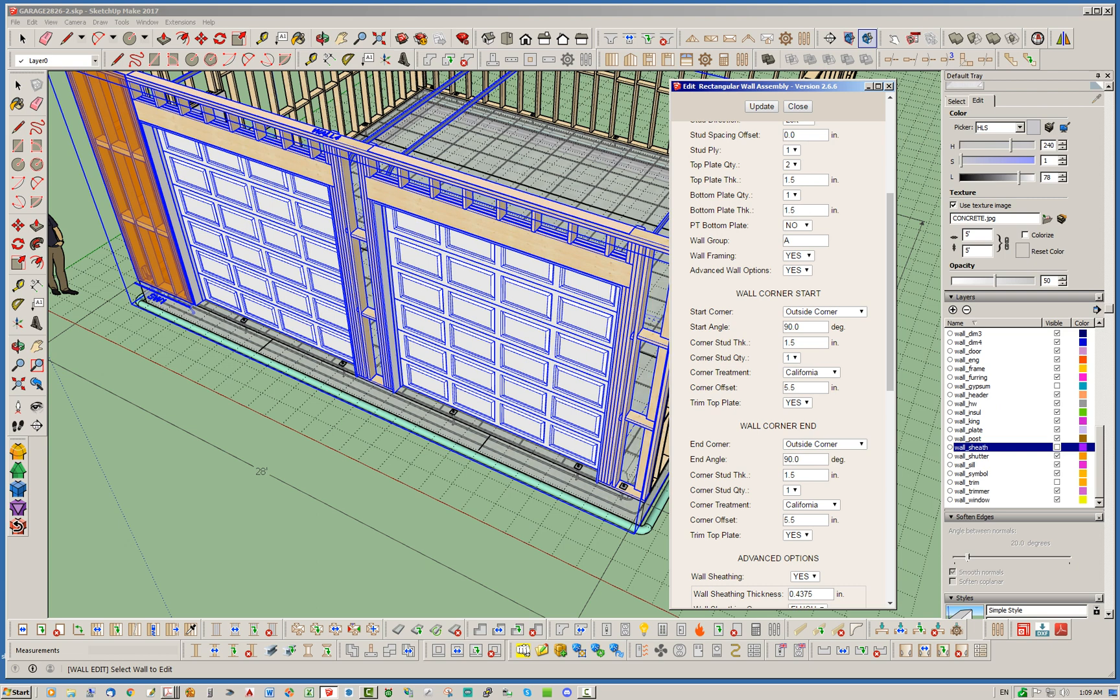
left_click(791, 490)
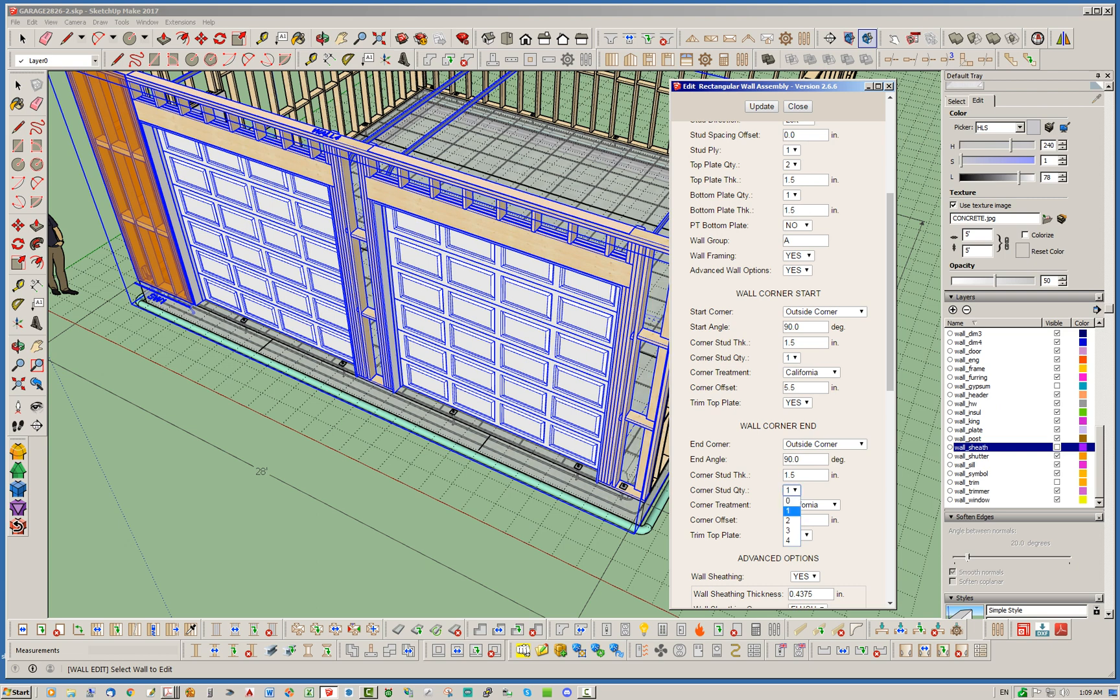
left_click(789, 531)
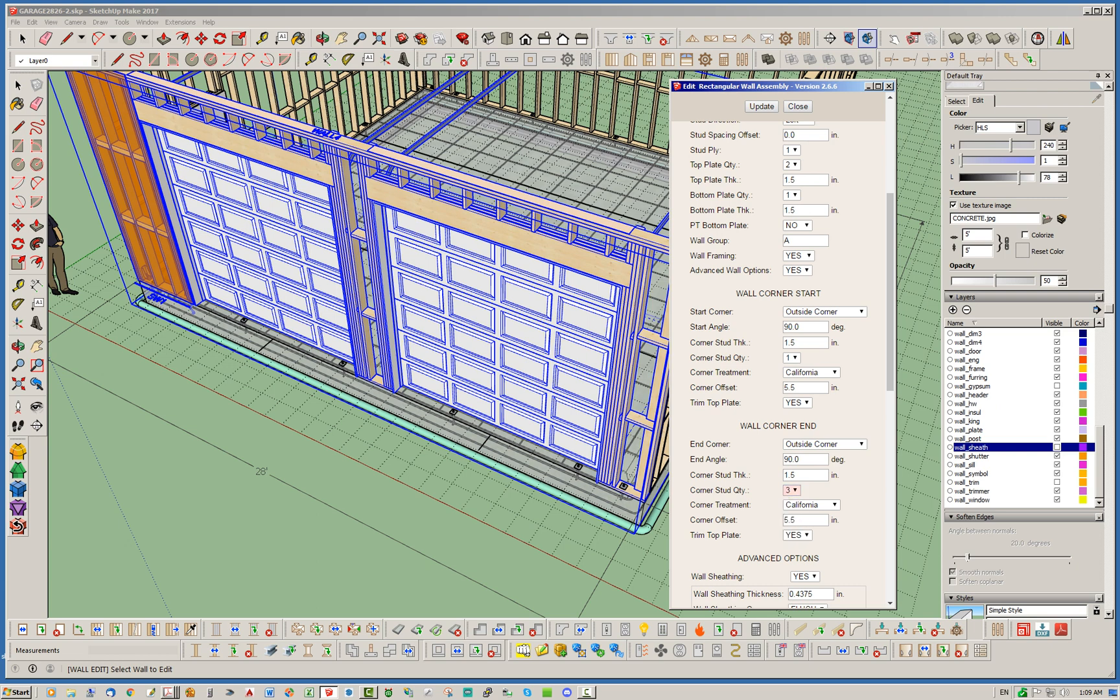
left_click(762, 106)
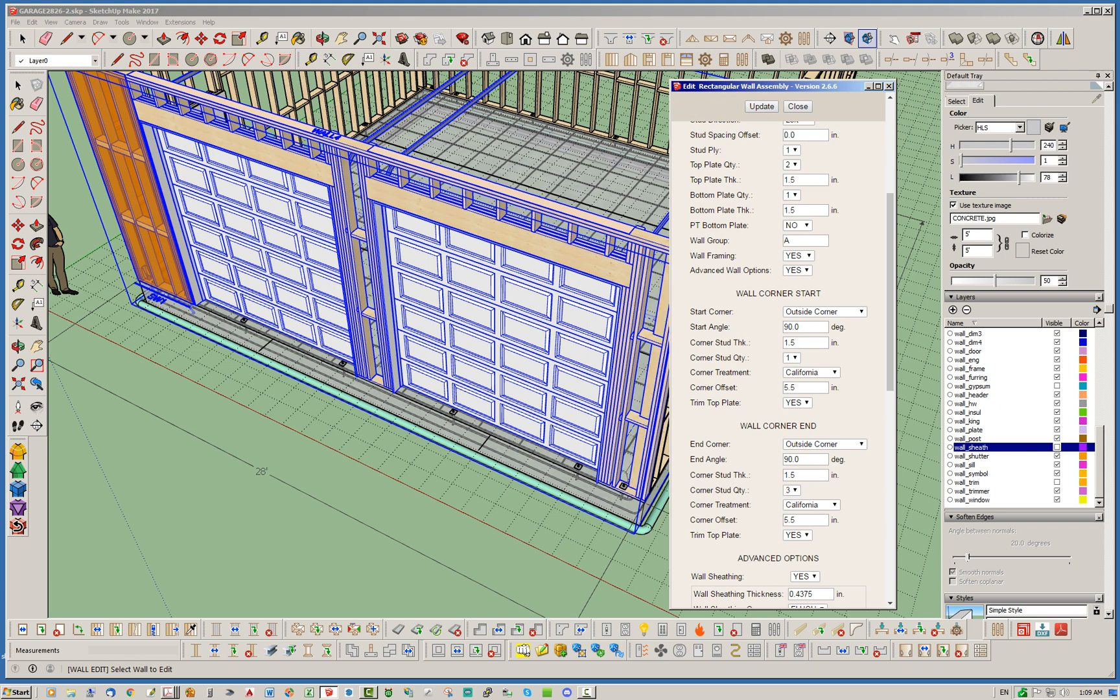
left_click(798, 106)
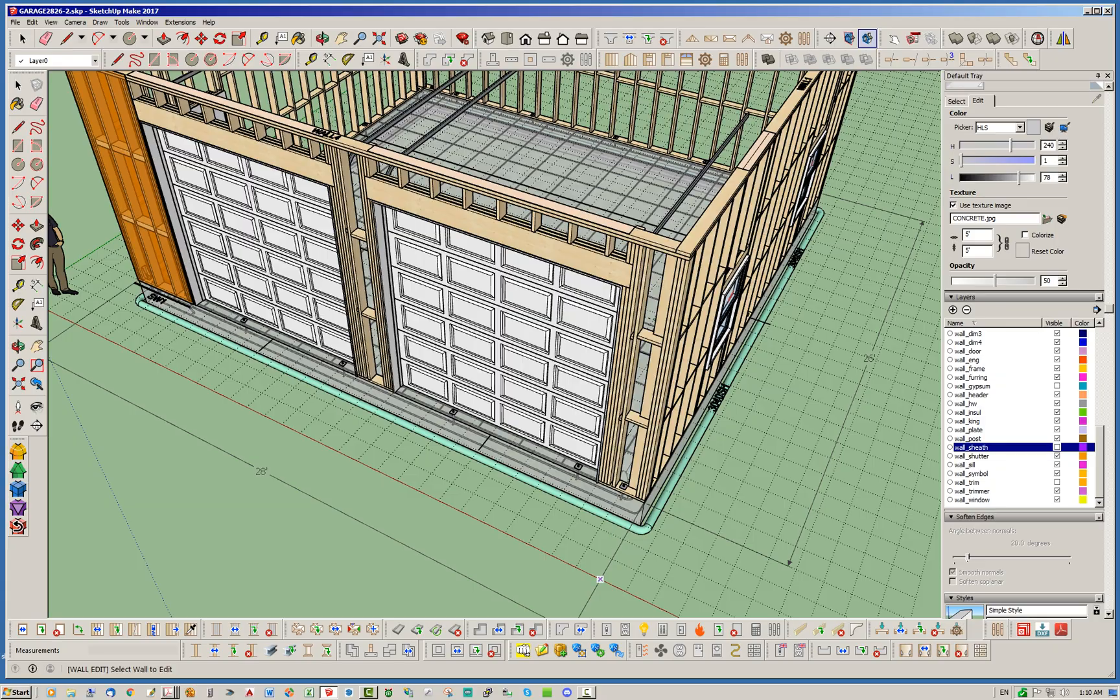
Open the rear wall's assembly for editing and set its start and end corner stud quantities to 3
middle_click_drag(622, 324, 437, 318)
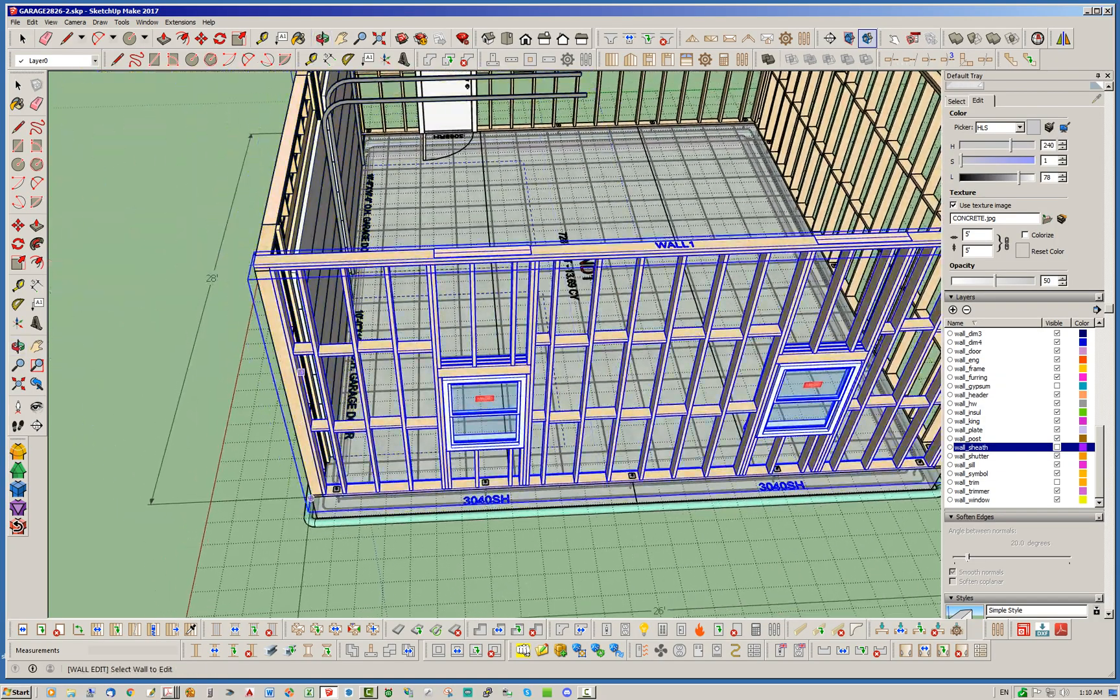
middle_click_drag(324, 403, 353, 409)
middle_click_drag(586, 267, 505, 370)
scroll(745, 259, "down", 3)
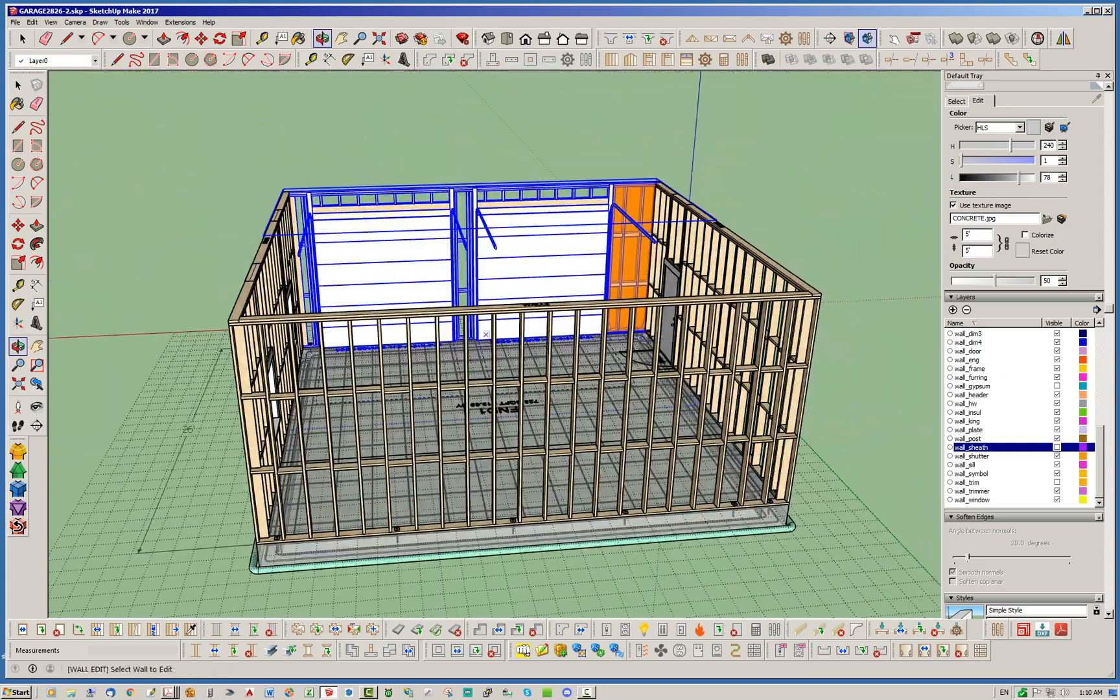
scroll(508, 371, "down", 3)
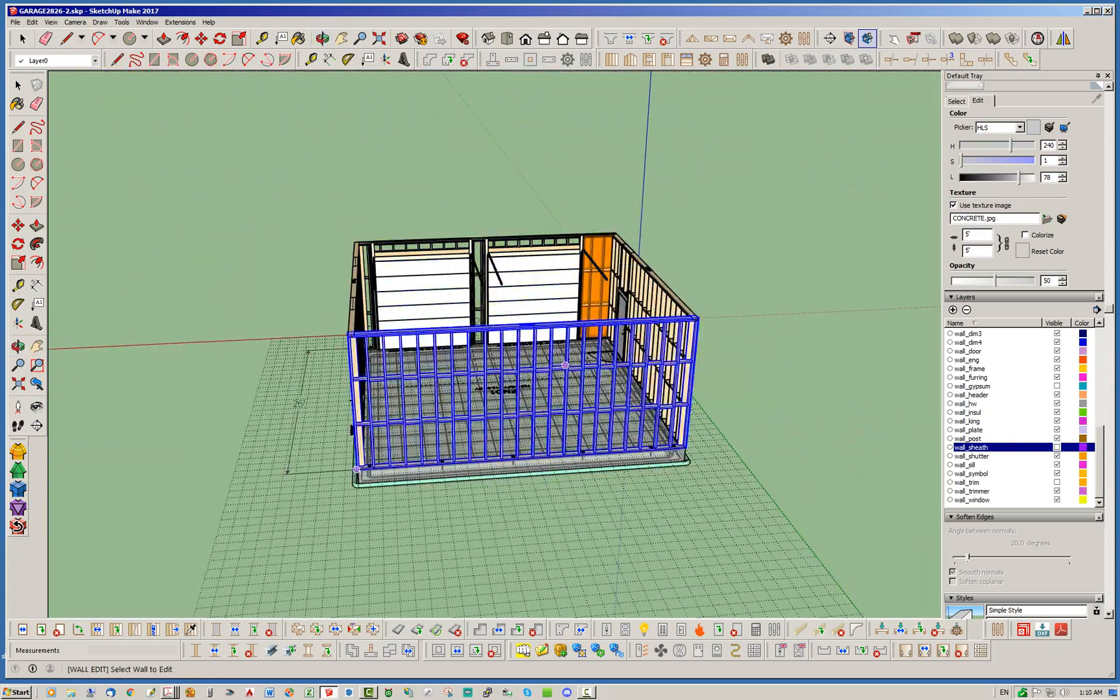
left_click(549, 367)
scroll(660, 365, "down", 10)
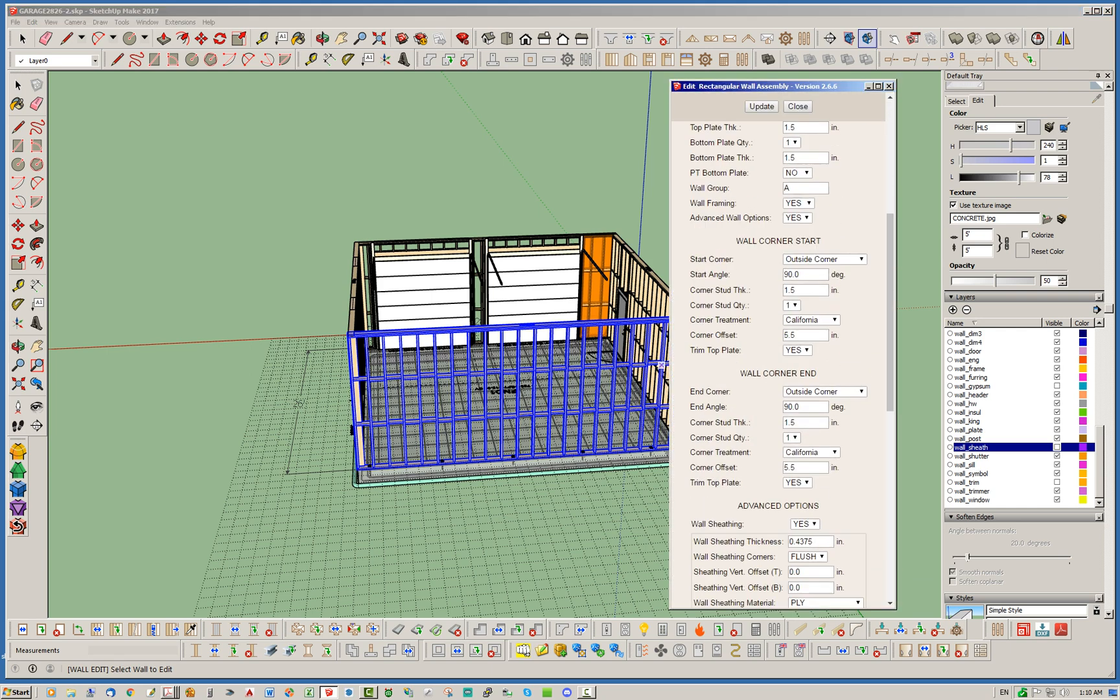
scroll(661, 365, "up", 5)
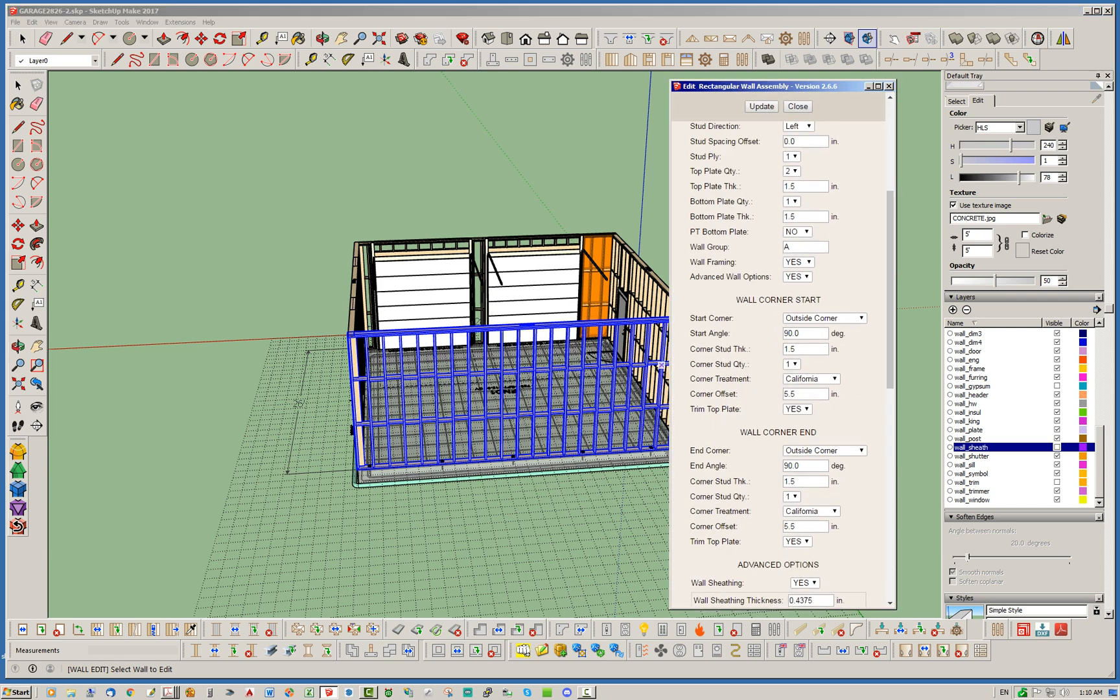
left_click(792, 364)
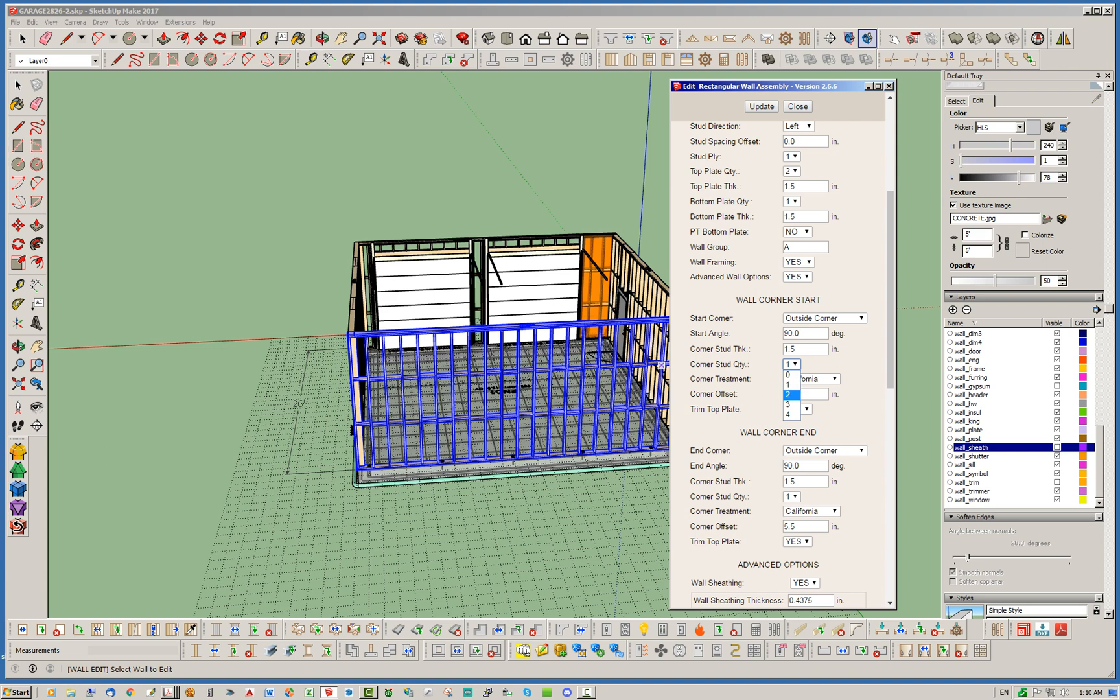
left_click(790, 405)
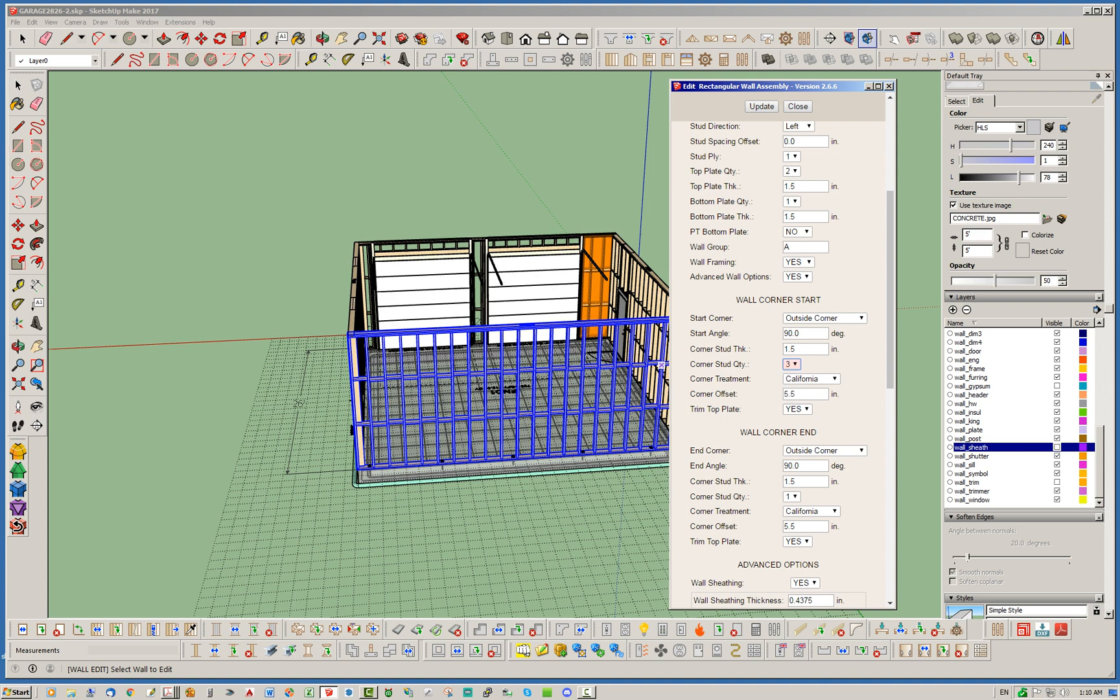
left_click(791, 497)
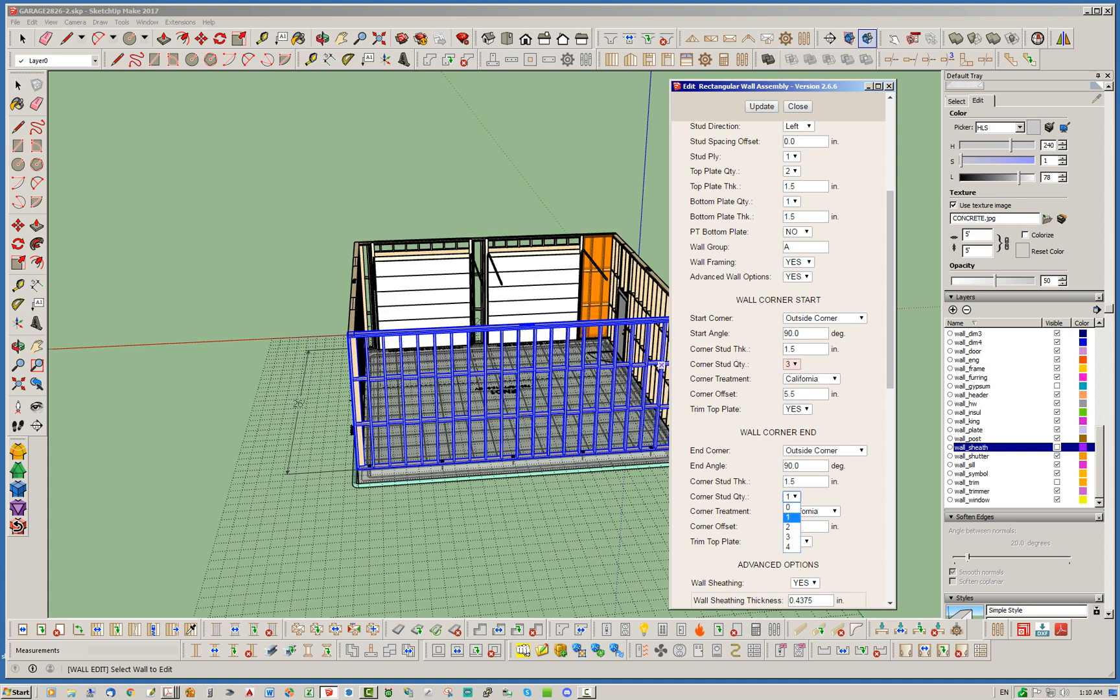
left_click(788, 536)
Turn on holdowns in the rear wall's advanced options
scroll(890, 292, "down", 2)
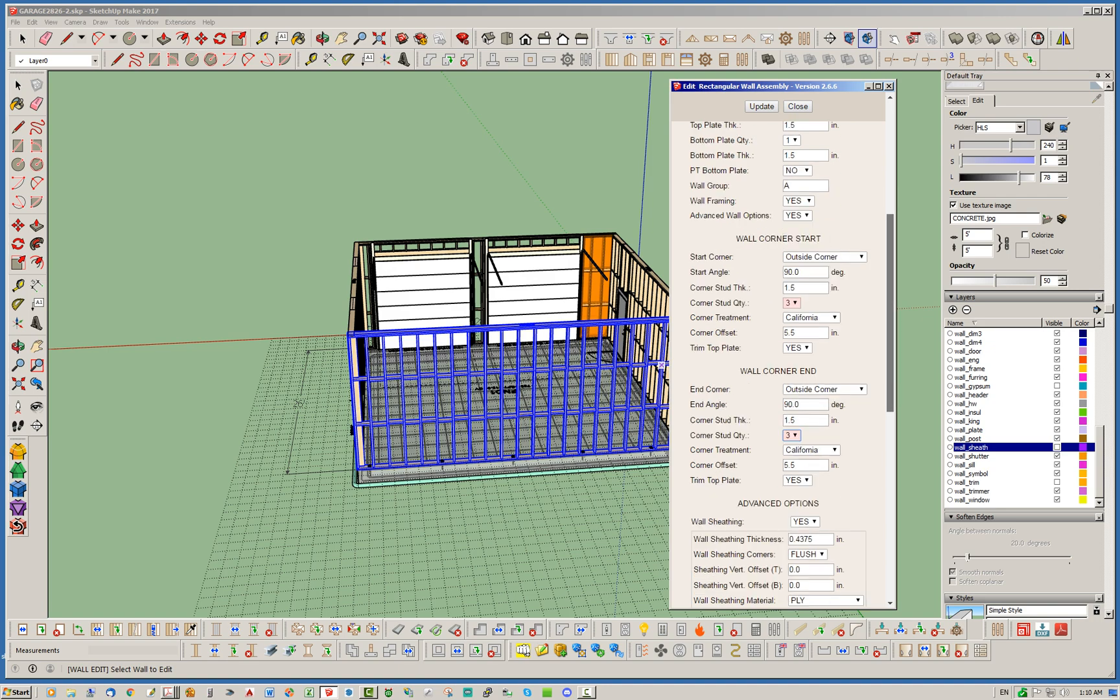
scroll(778, 363, "down", 8)
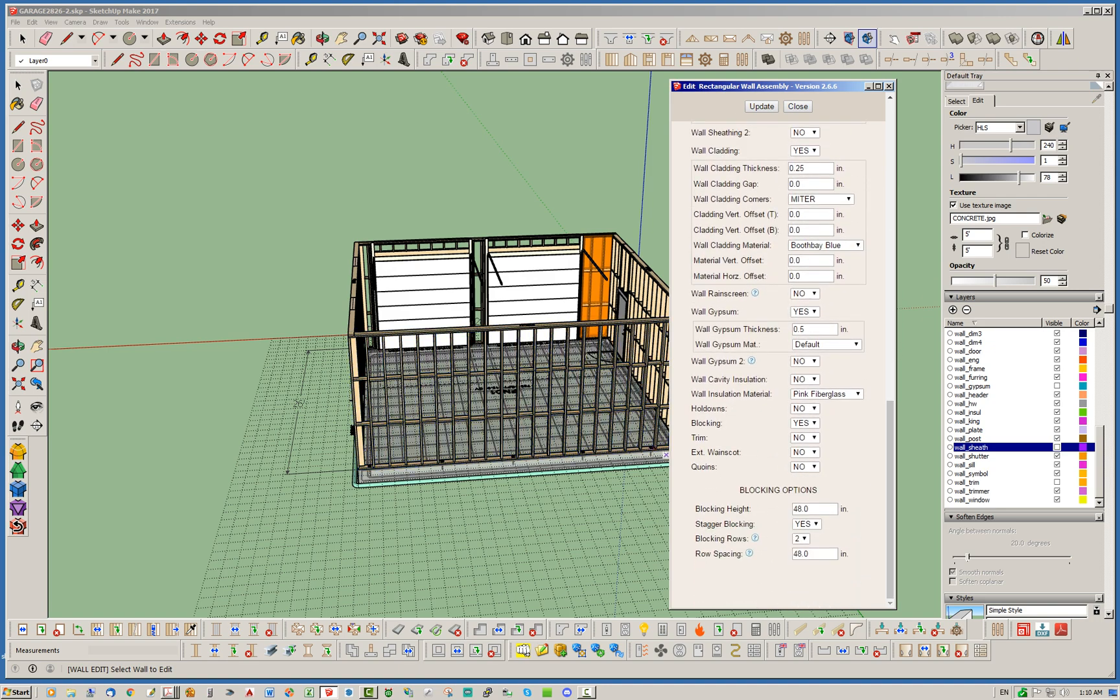
scroll(778, 343, "up", 3)
scroll(778, 363, "down", 3)
left_click(804, 408)
left_click(803, 428)
scroll(803, 427, "down", 4)
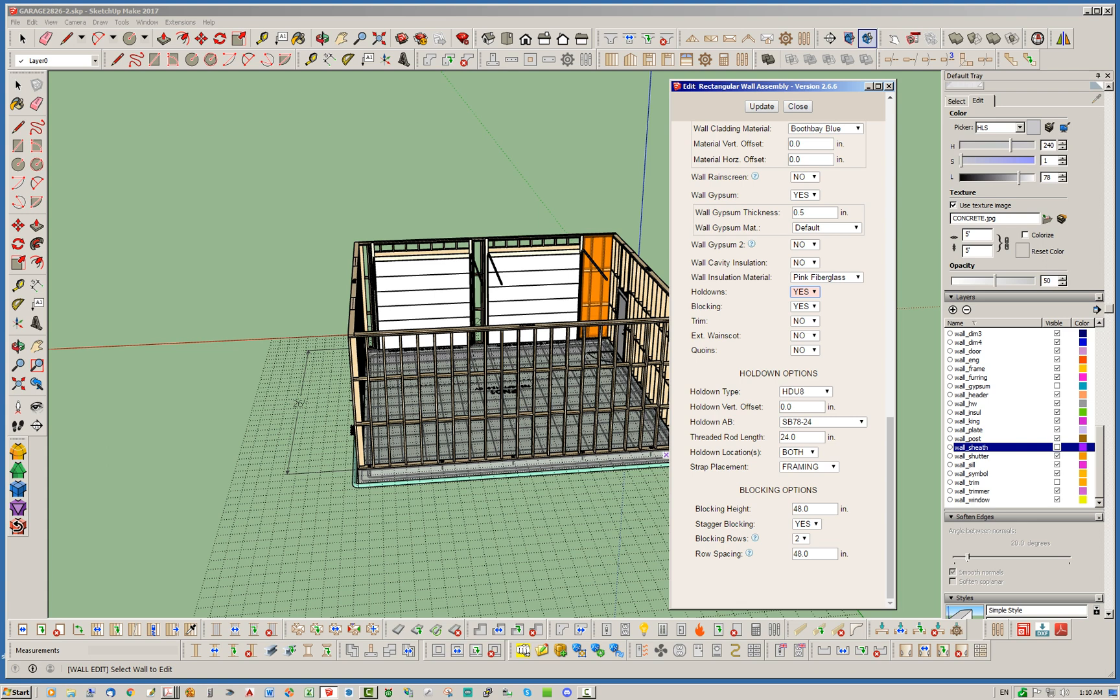
Set the rear wall's holdown type to HDU2 with SSTB16 anchor bolts, update the assembly and finish its settings
left_click(805, 391)
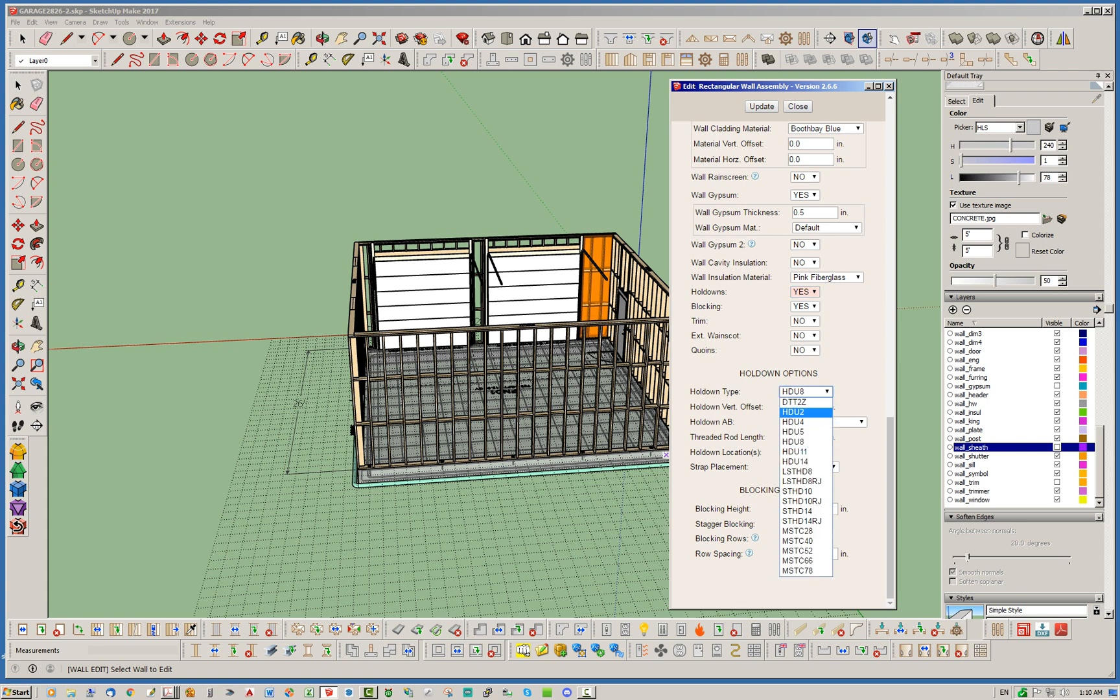
left_click(803, 412)
left_click(822, 422)
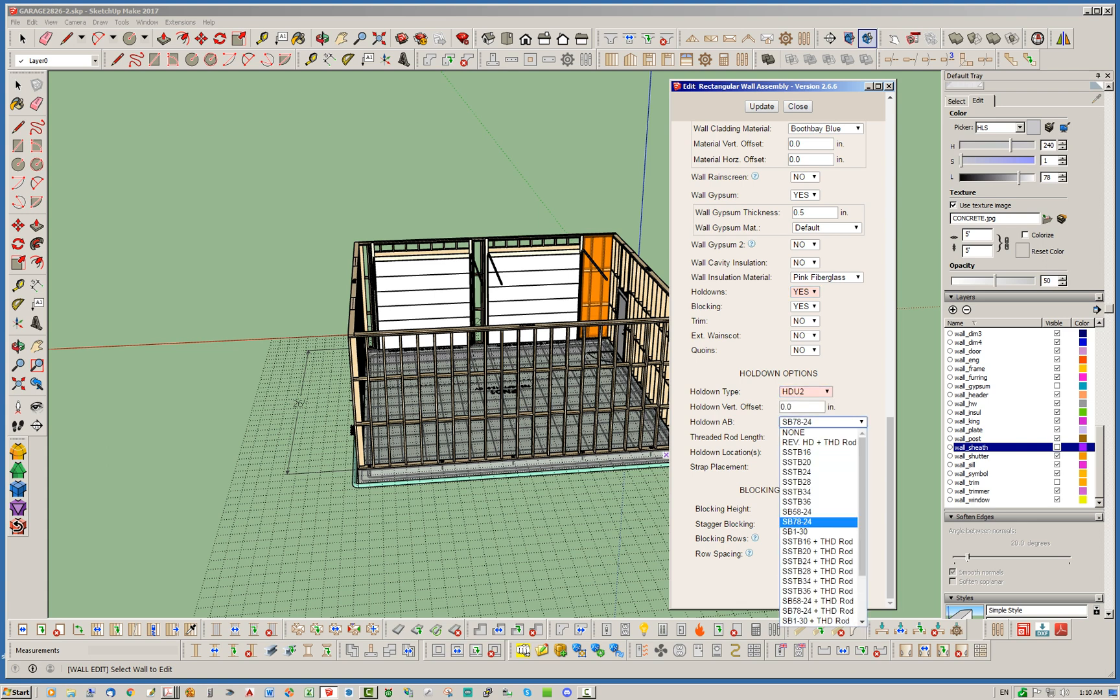
left_click(810, 443)
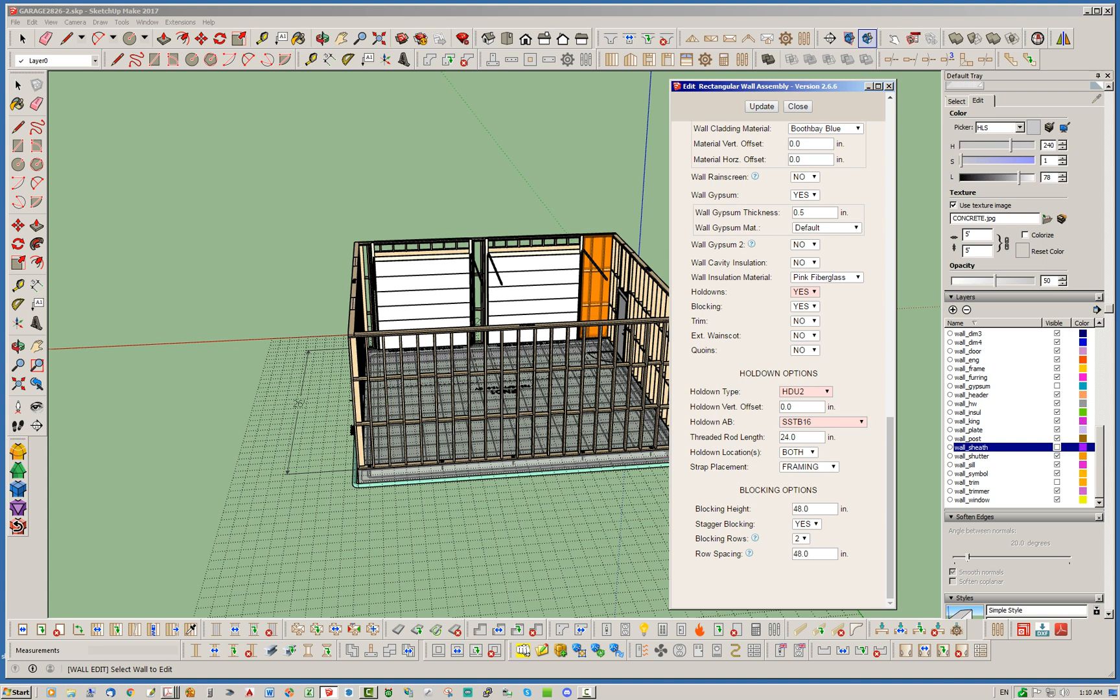
left_click(762, 106)
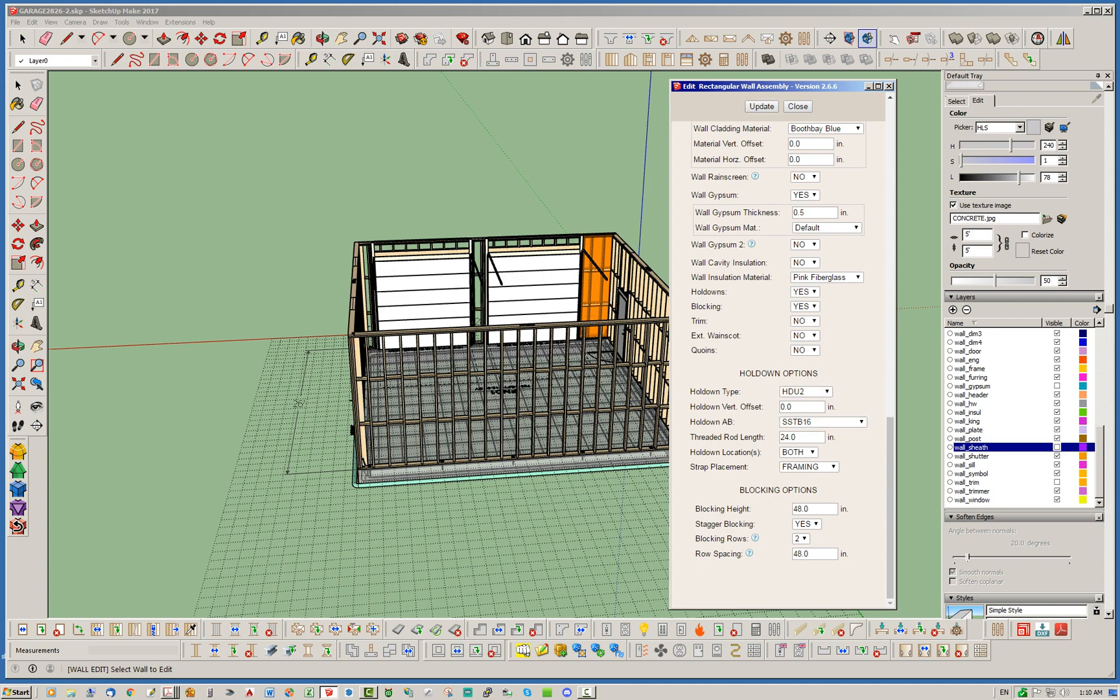
left_click(797, 106)
Examine the rear wall's holdowns, anchor bolts and corner studs at both ends, and end wall editing
scroll(702, 432, "up", 10)
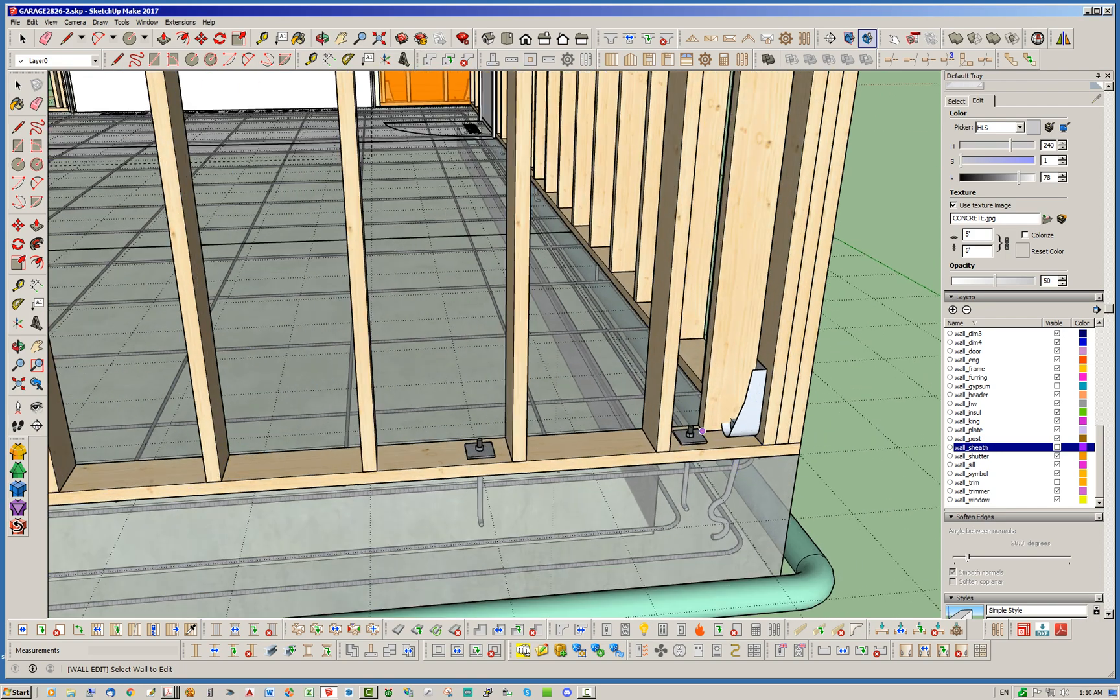
middle_click_drag(702, 431, 761, 367)
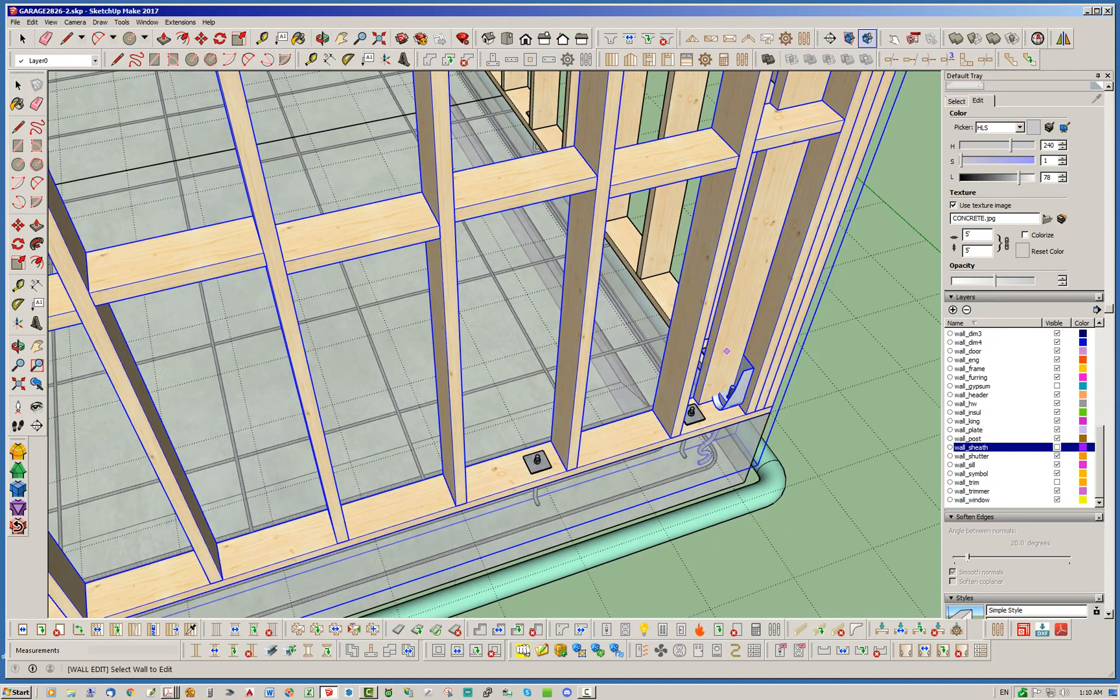
scroll(788, 309, "down", 4)
scroll(403, 434, "down", 2)
scroll(836, 410, "down", 3)
scroll(116, 554, "up", 2)
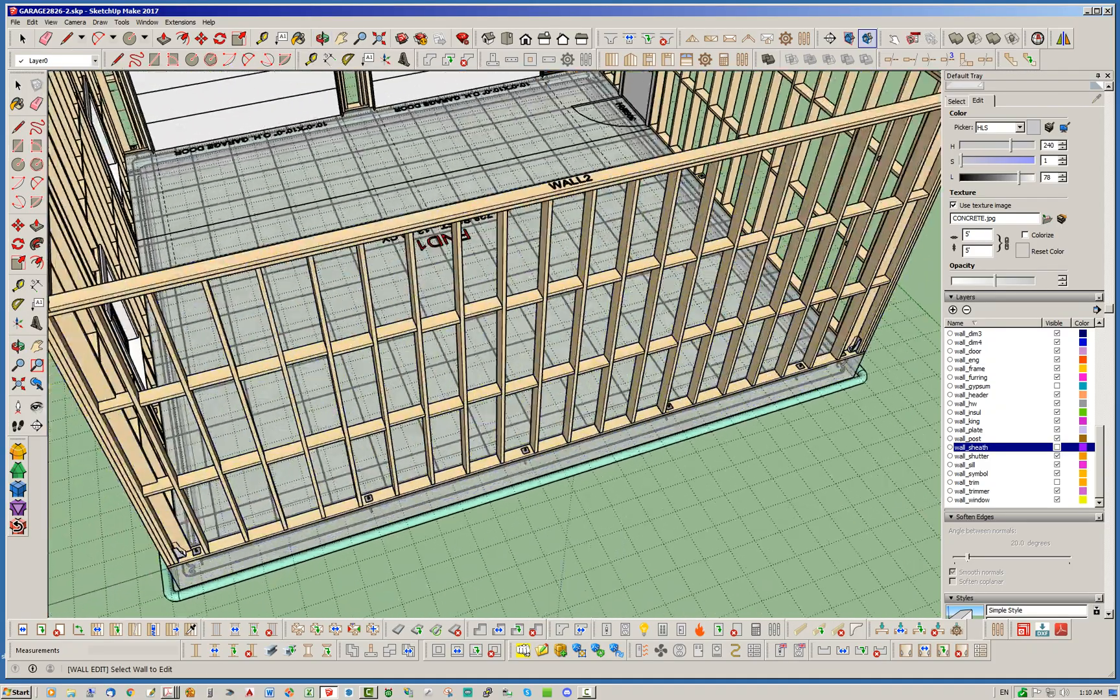
scroll(187, 537, "up", 3)
scroll(230, 532, "down", 4)
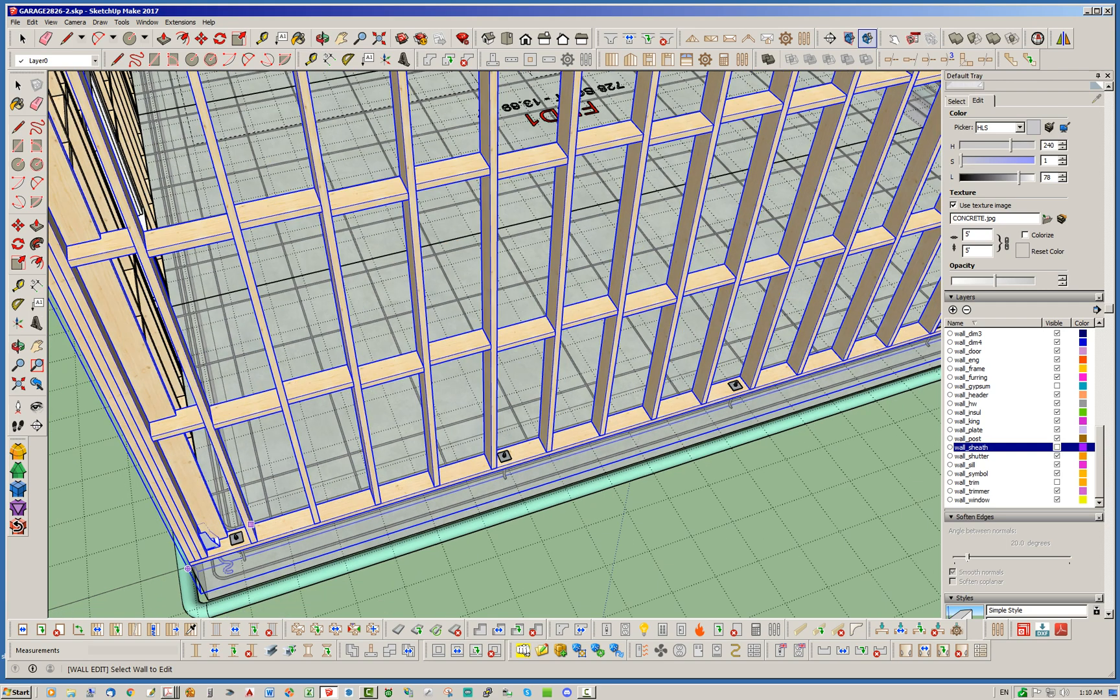
scroll(423, 387, "down", 3)
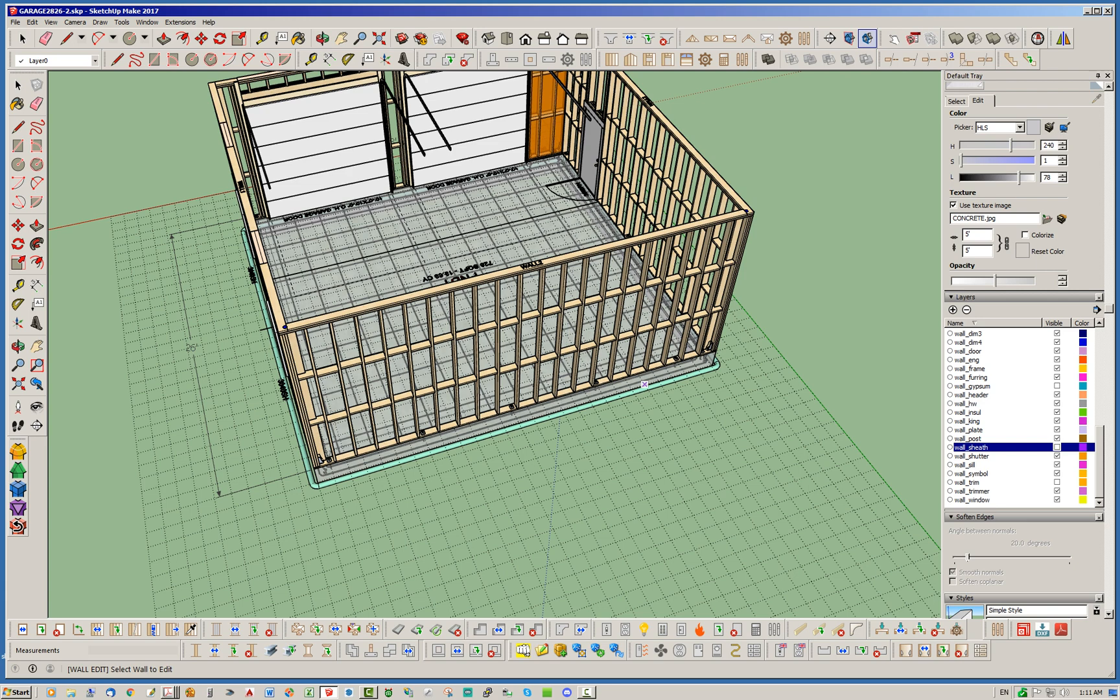
key("space")
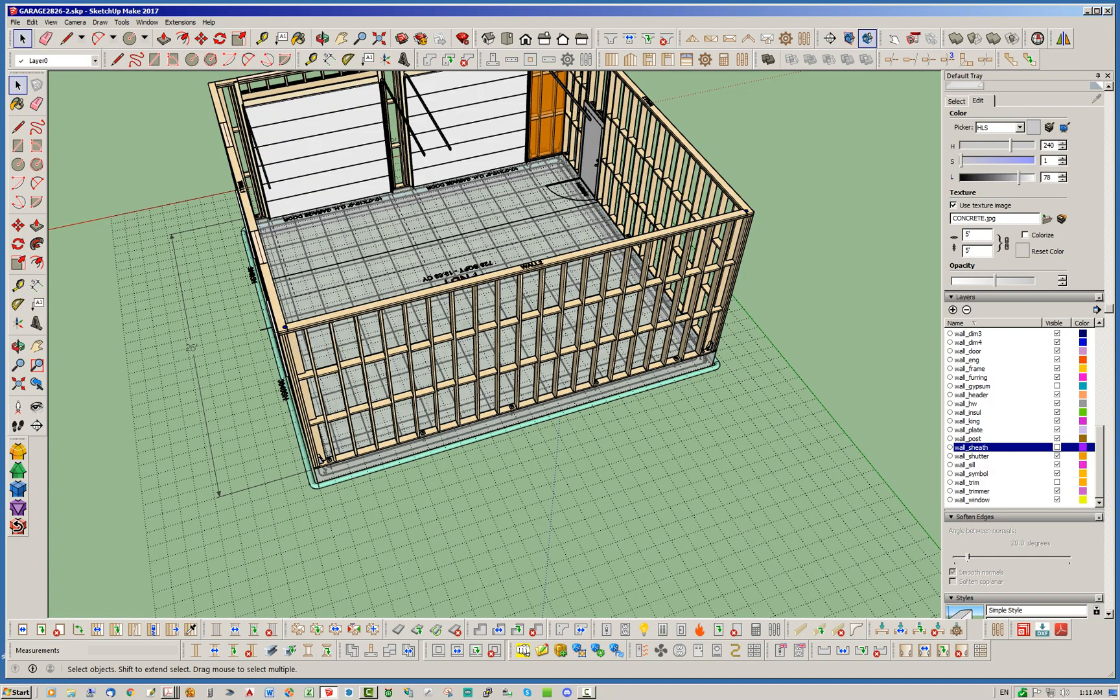
Start a full-height 6 x 6 timber column in the front wall, with holdowns enabled and the holdown type set to STHD14
middle_click_drag(337, 422, 473, 389)
scroll(233, 477, "up", 1)
scroll(270, 480, "up", 2)
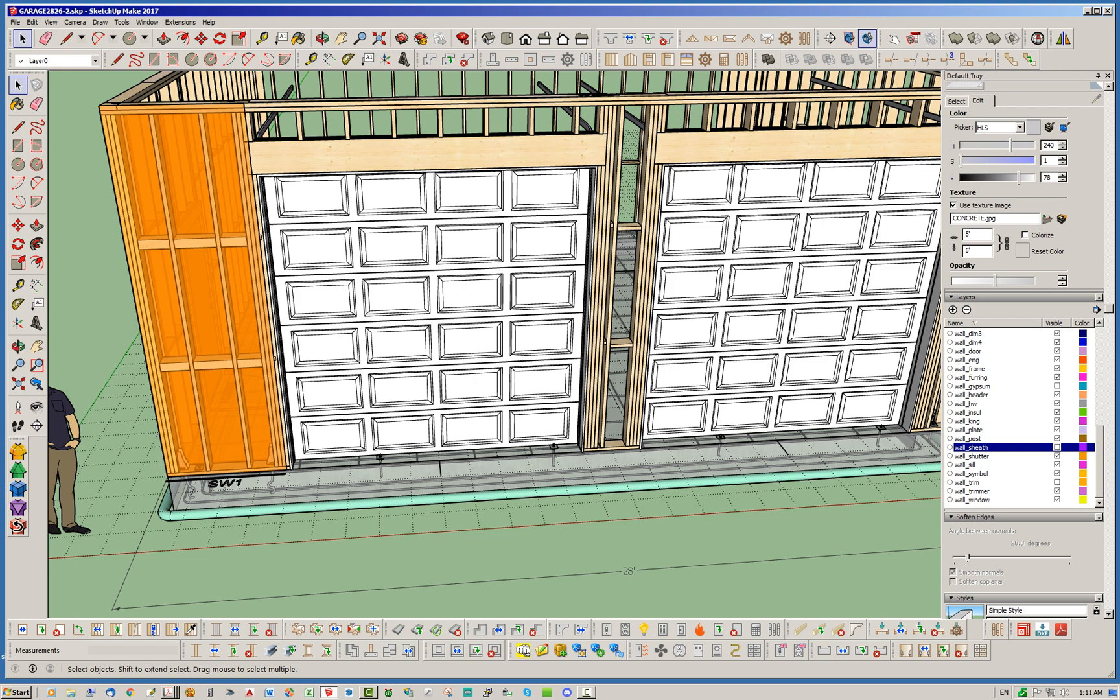
scroll(648, 452, "down", 3)
middle_click_drag(648, 452, 563, 468)
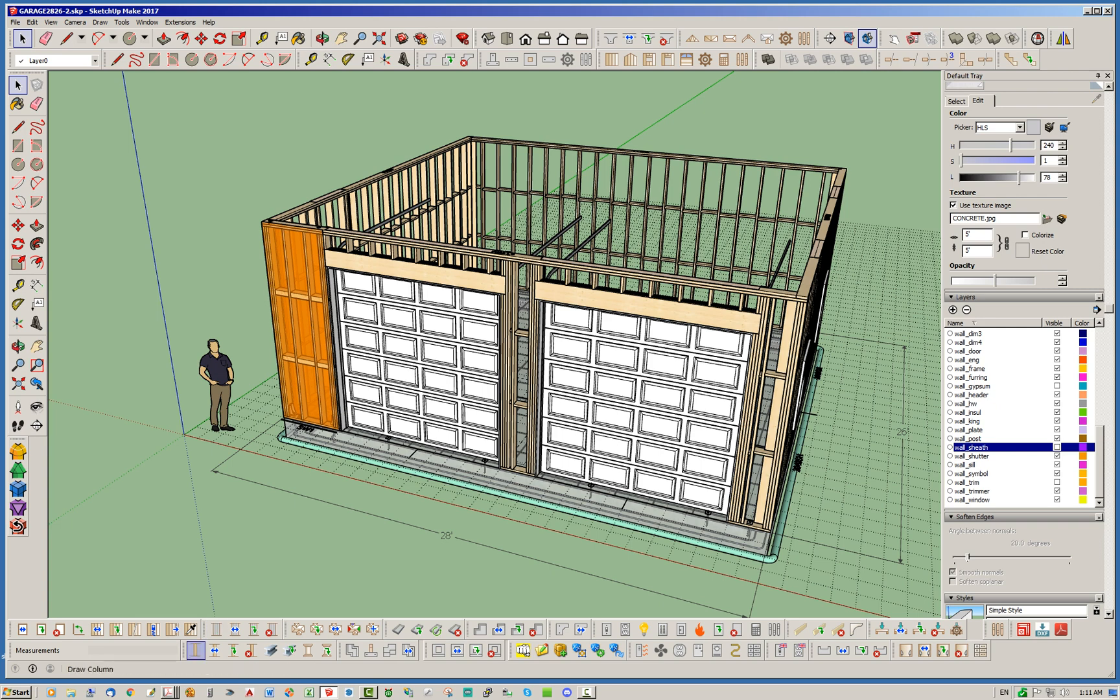
left_click(195, 650)
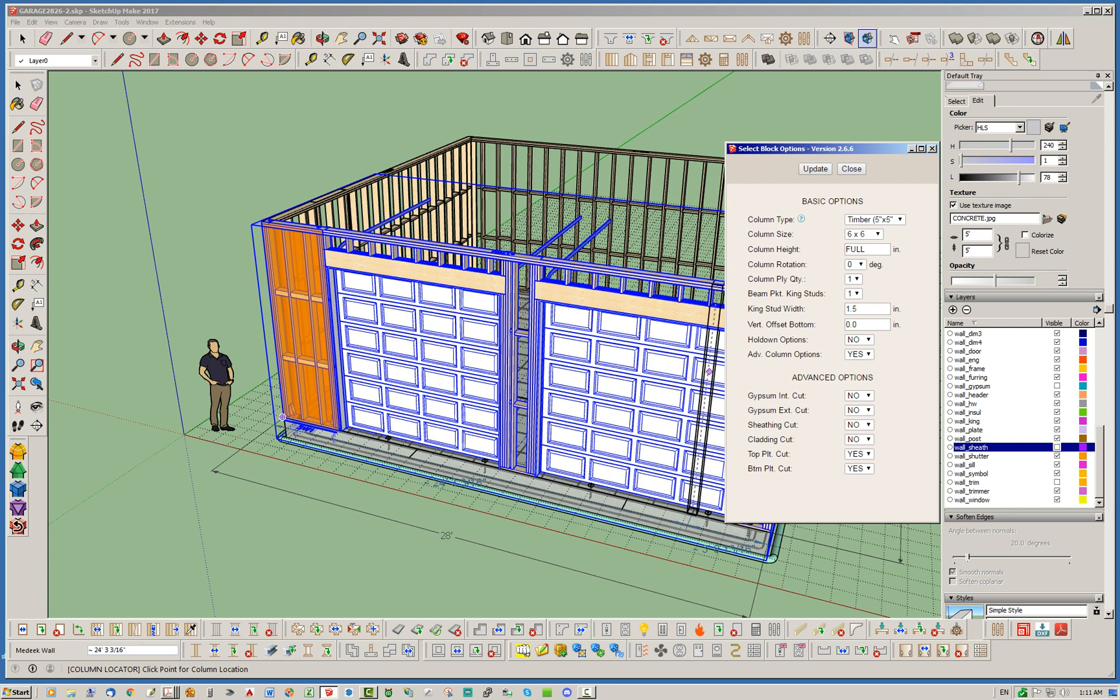
left_click(859, 339)
left_click(857, 362)
scroll(857, 407, "down", 3)
left_click(857, 408)
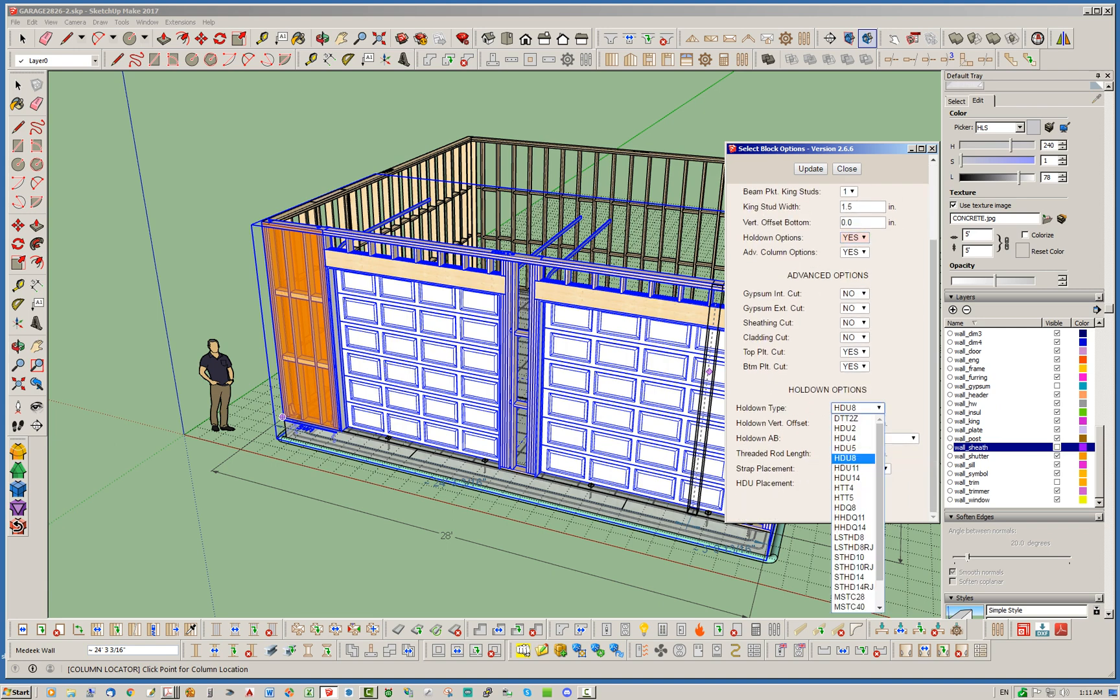
scroll(853, 556, "down", 1)
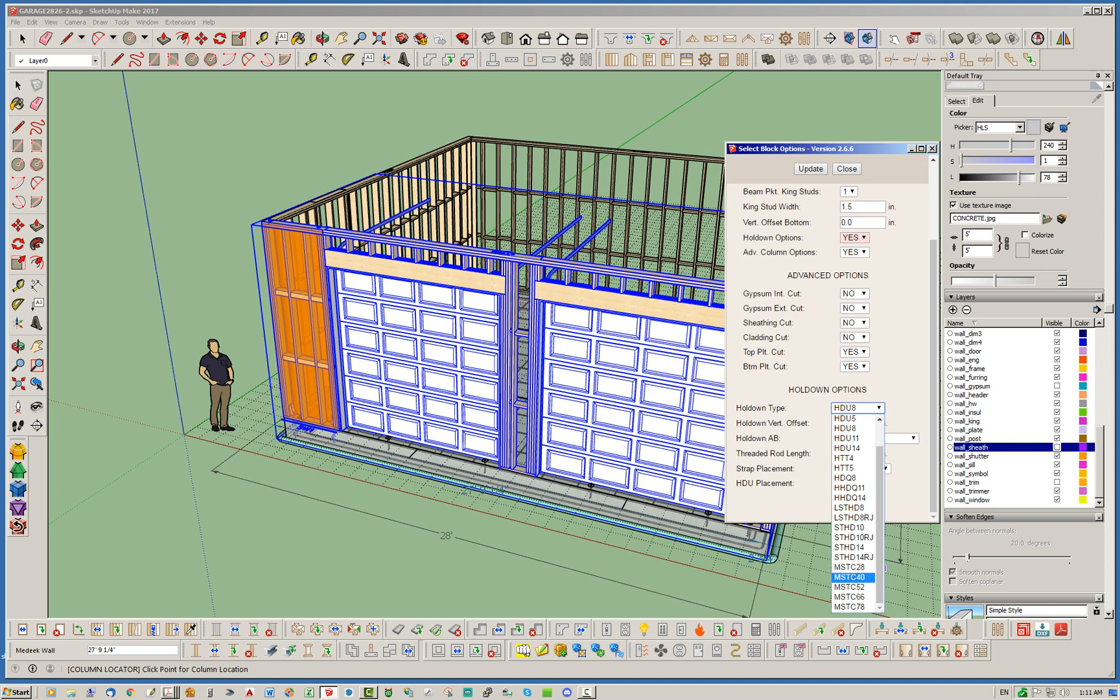
left_click(850, 548)
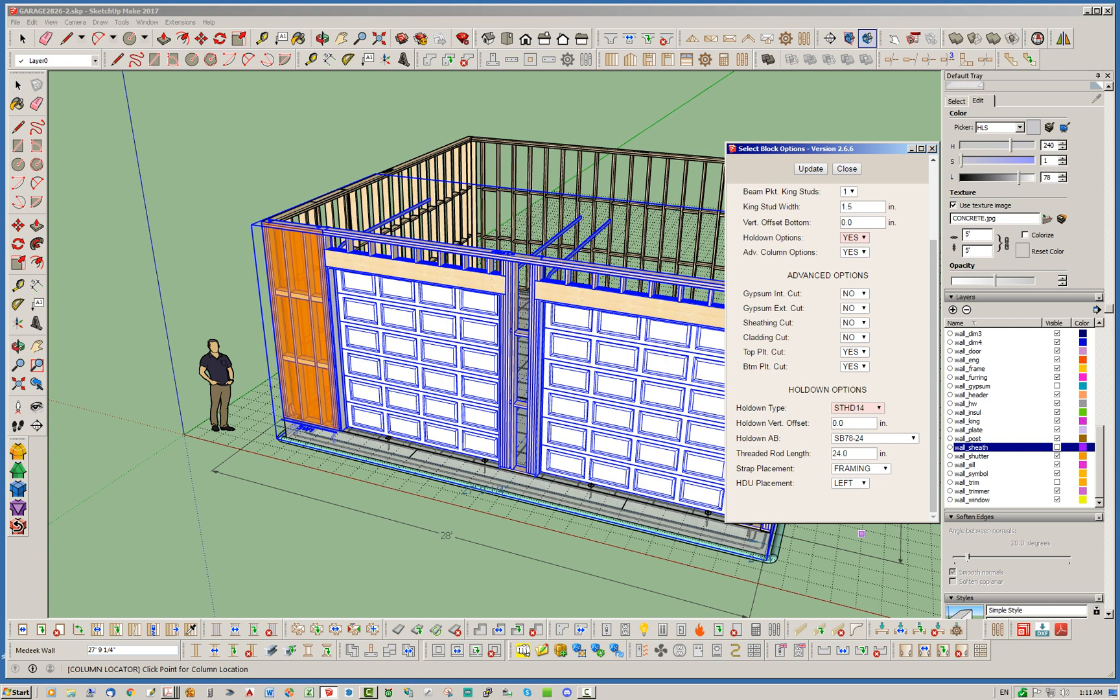
Apply the column options and place the column at 15' along the front wall, between the two garage doors
scroll(827, 337, "up", 3)
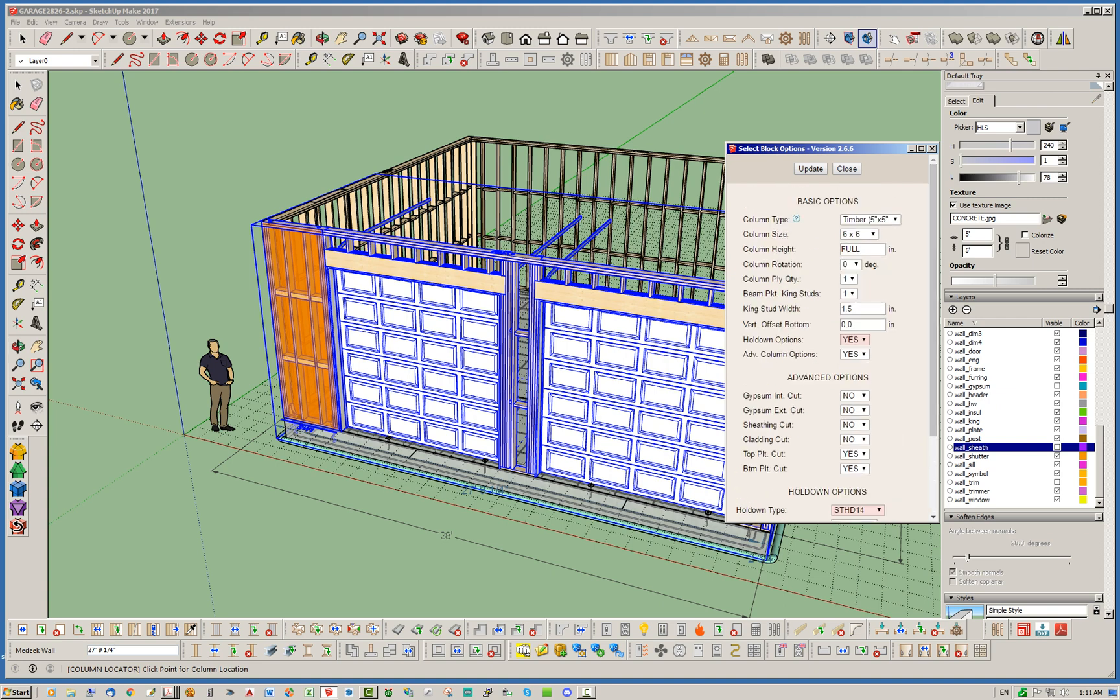
scroll(481, 397, "up", 3)
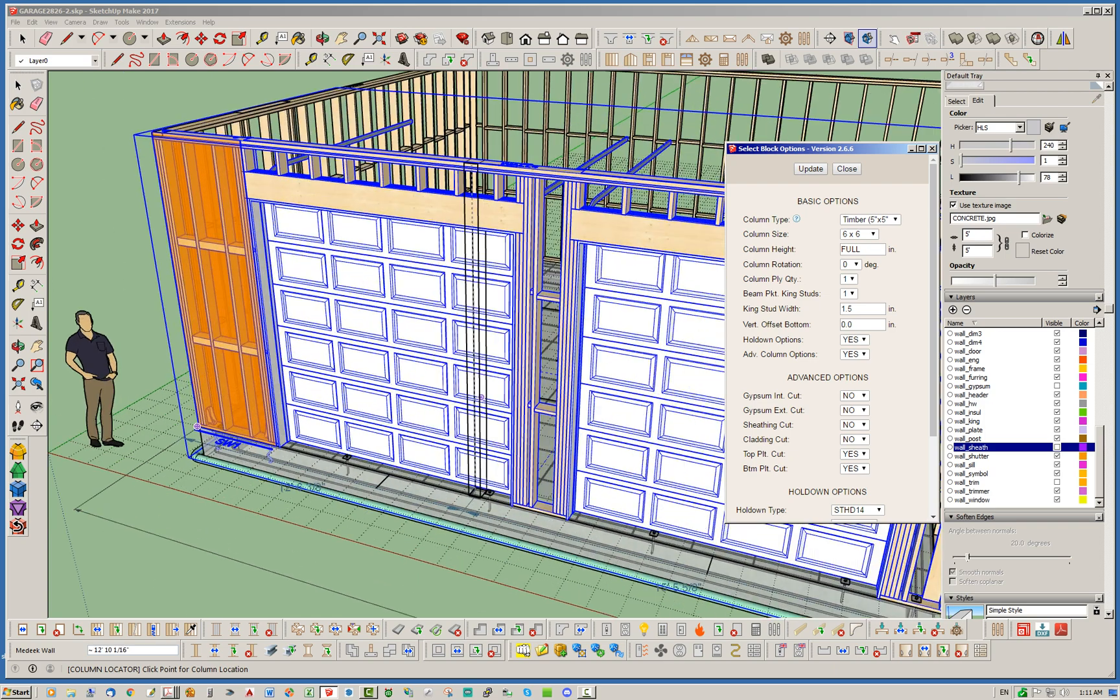
scroll(548, 505, "up", 4)
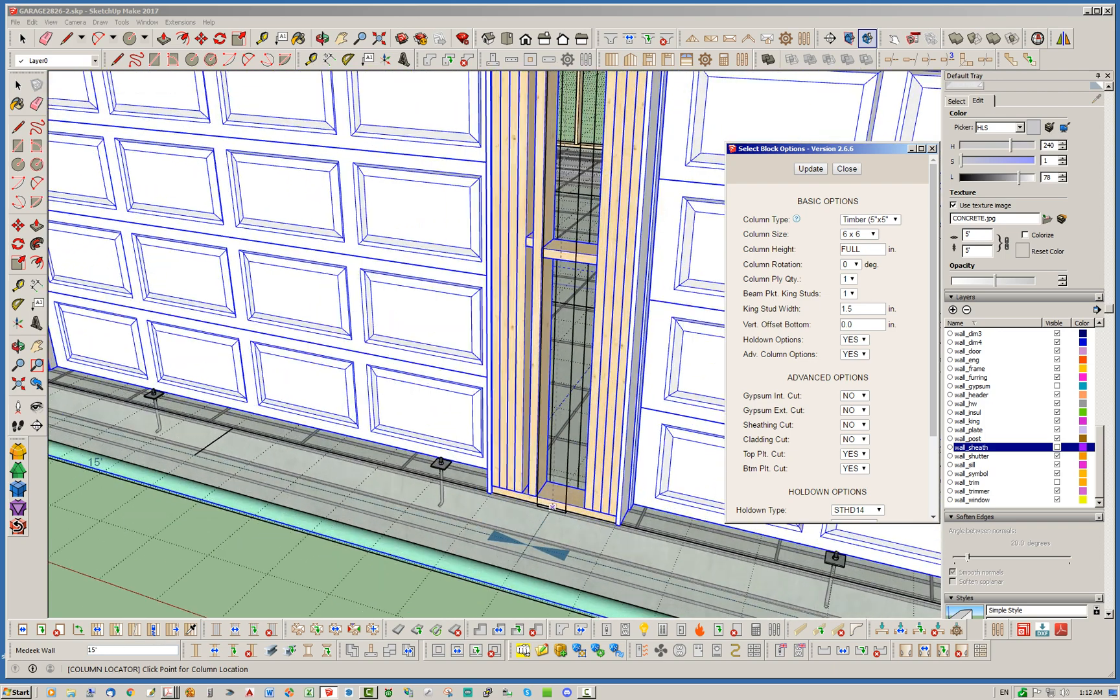
left_click(552, 507)
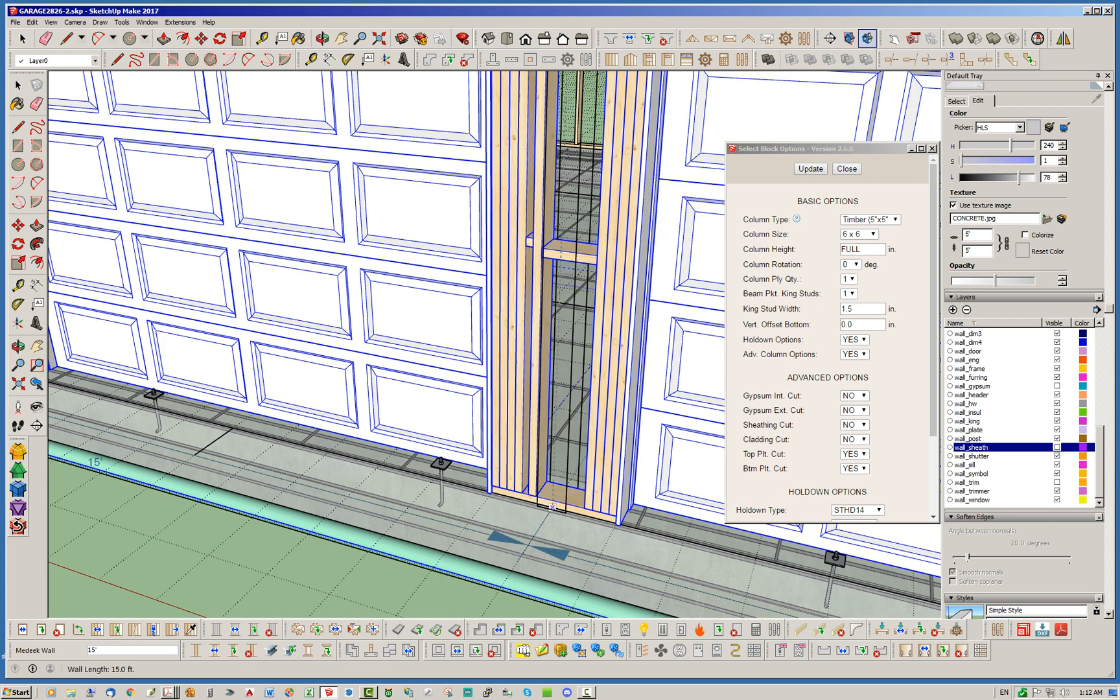
scroll(550, 506, "up", 3)
scroll(548, 505, "down", 5)
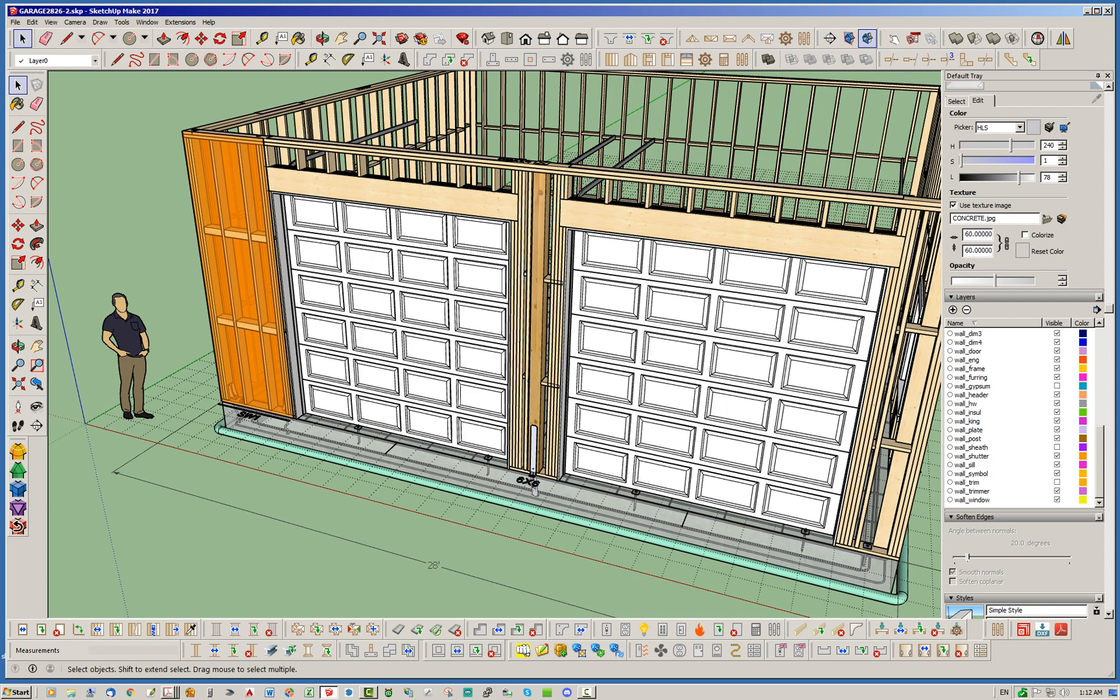
Cut the strap holdown and its small blue marker out of the 6X6 column group between the garage doors
scroll(549, 485, "up", 5)
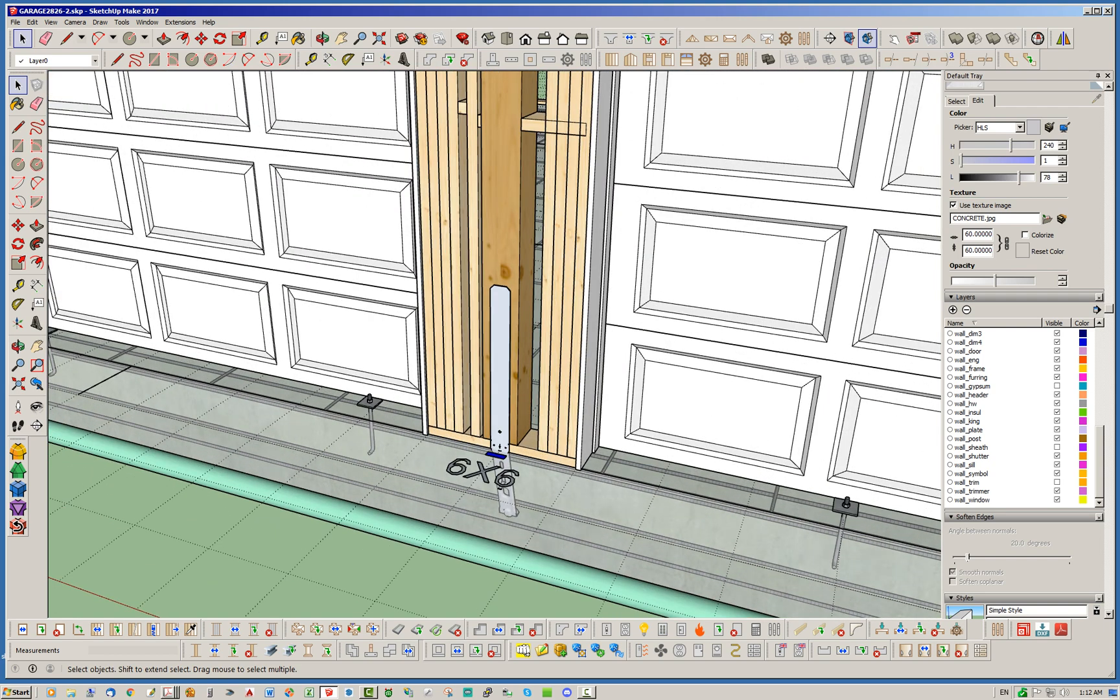
left_click(509, 363)
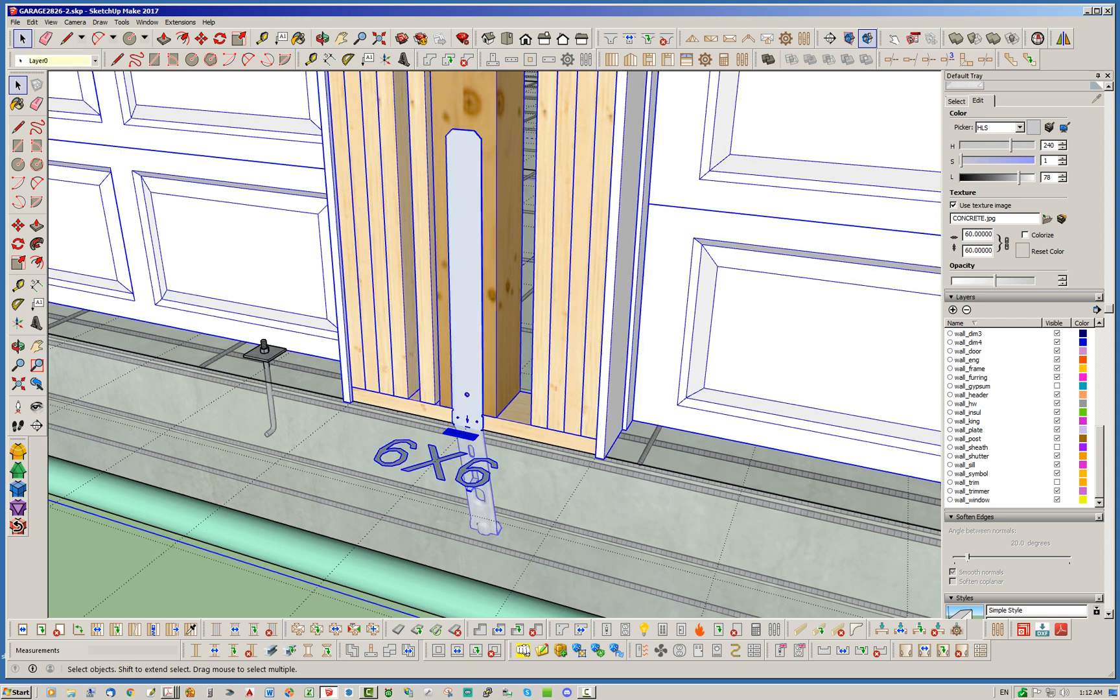
double_click(508, 363)
left_click(509, 363)
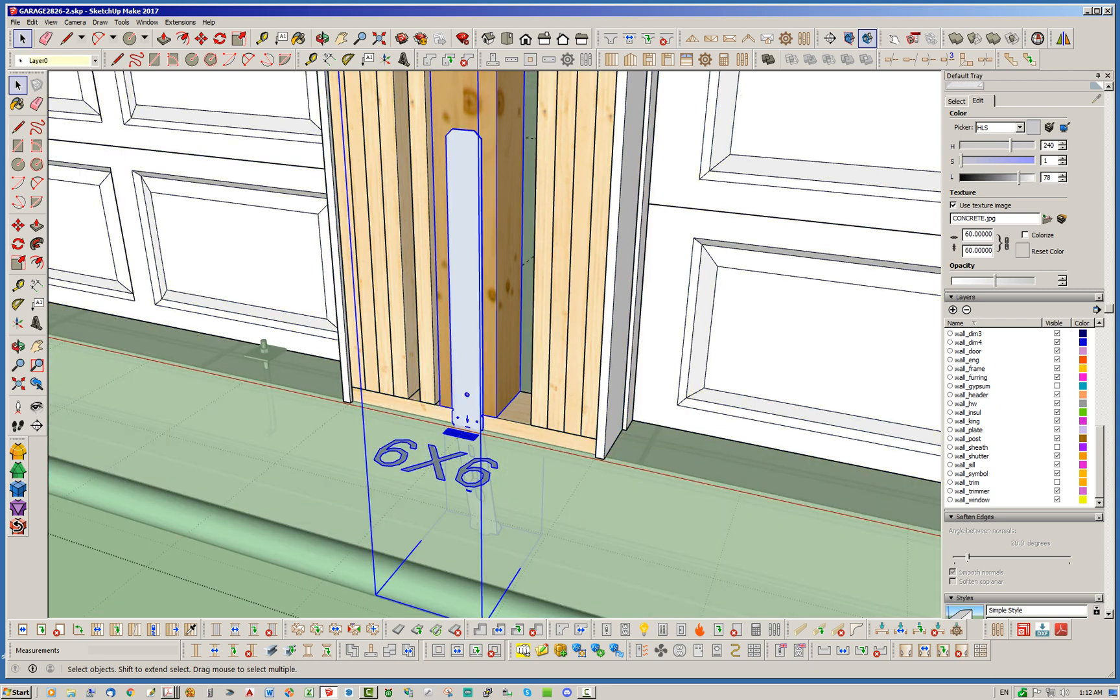
double_click(466, 324)
left_click(466, 324)
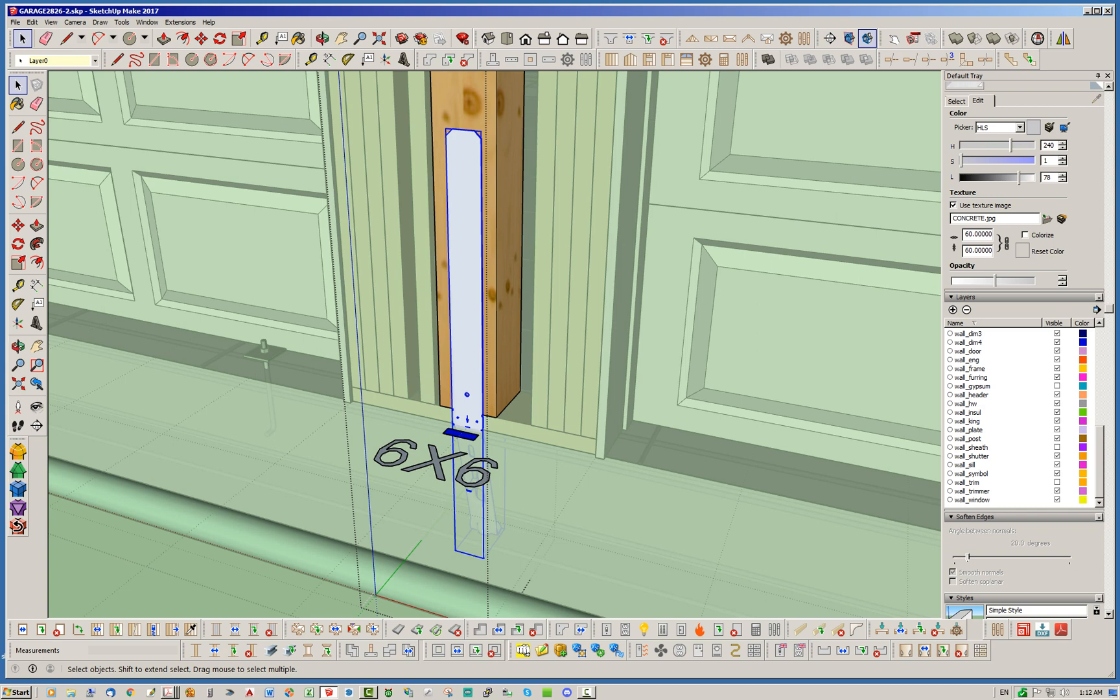
left_click(461, 435, "shift")
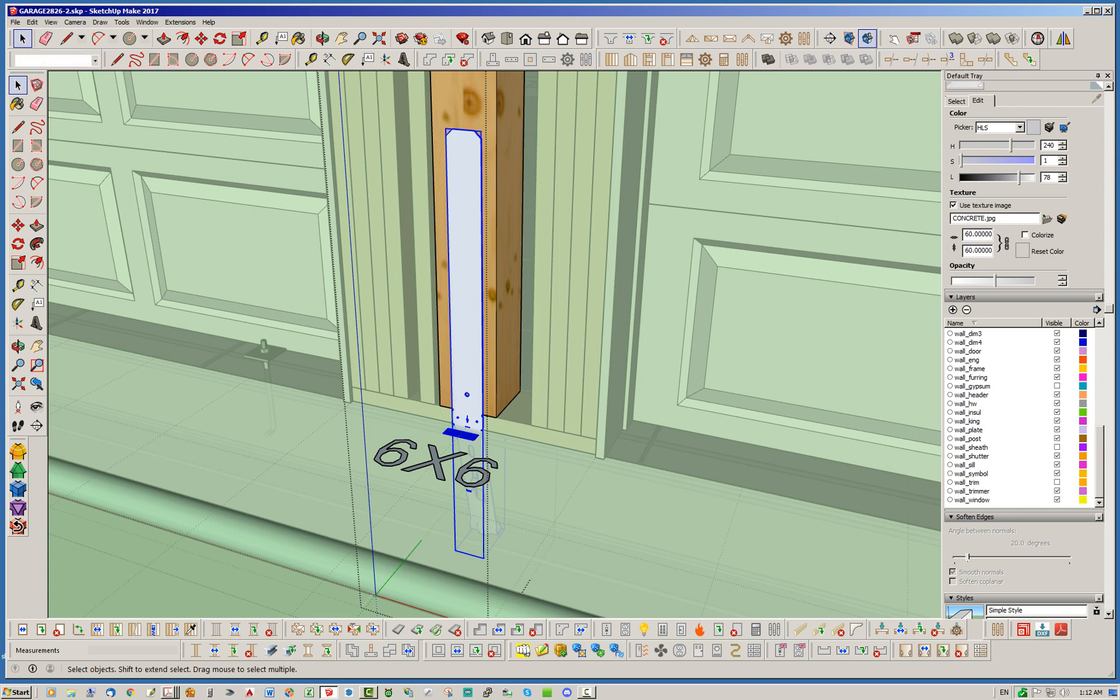
left_click(507, 363)
left_click(461, 434)
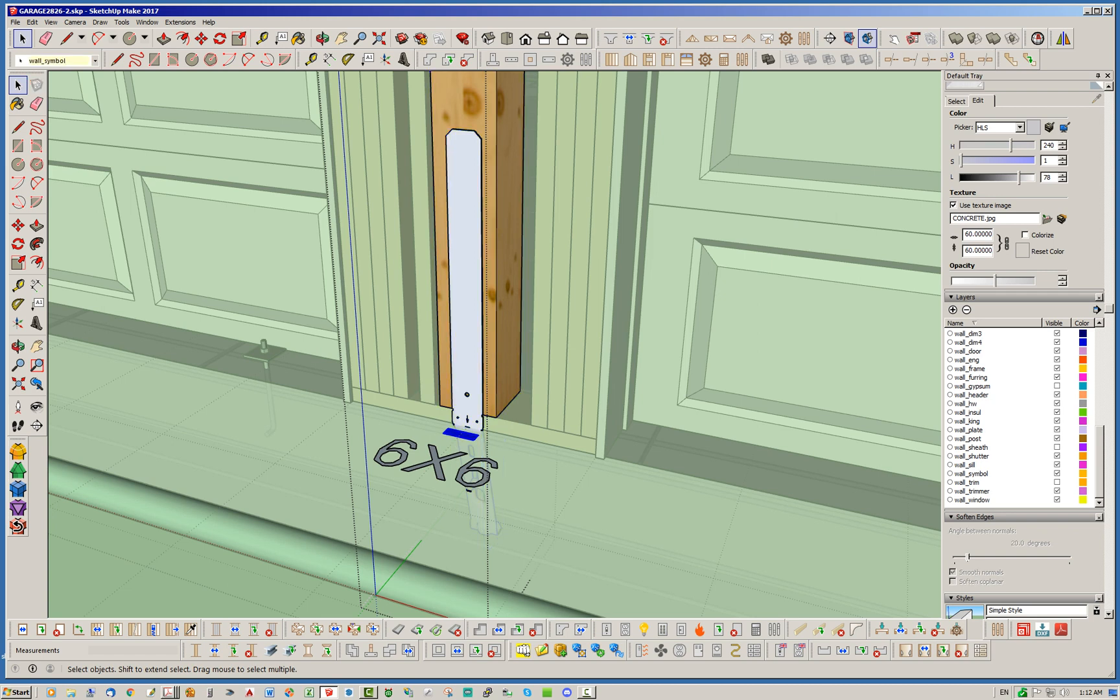
left_click(468, 363, "shift")
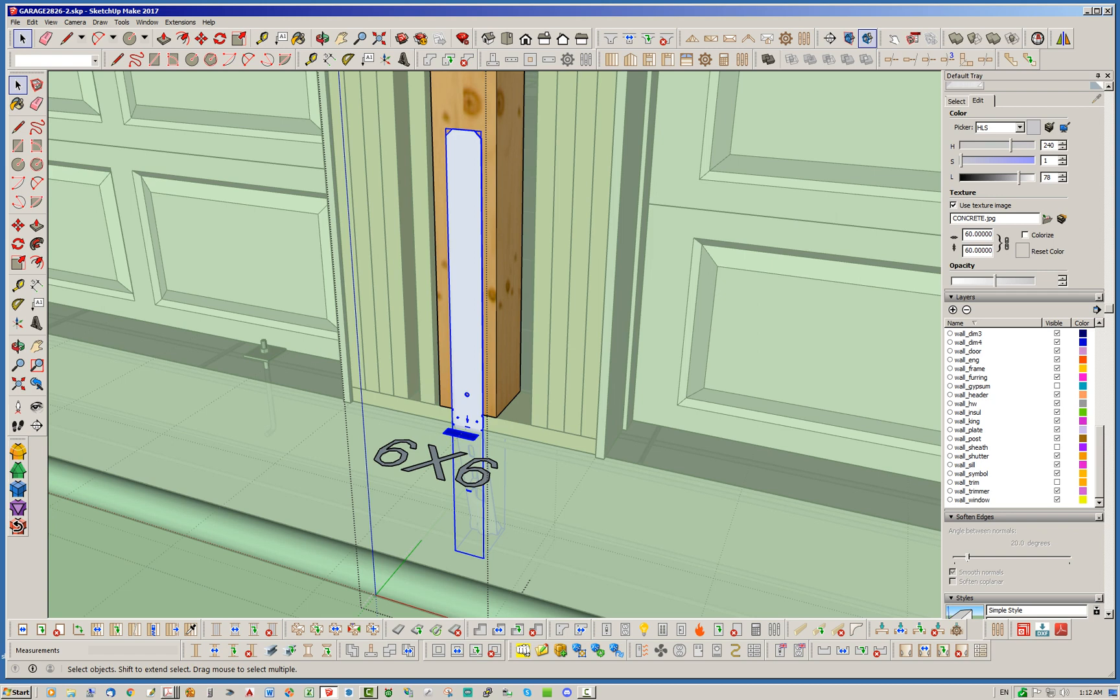
left_click(33, 22)
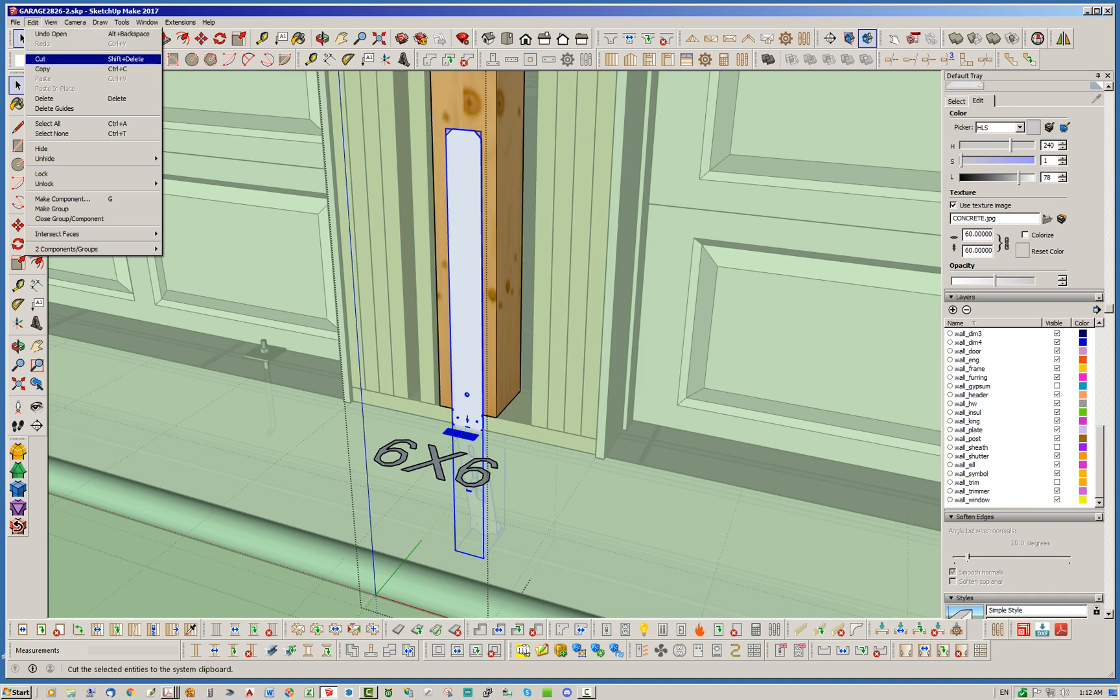
left_click(46, 59)
Paste the holdown and its marker in place directly inside the wall assembly, outside the column group
scroll(422, 324, "down", 8)
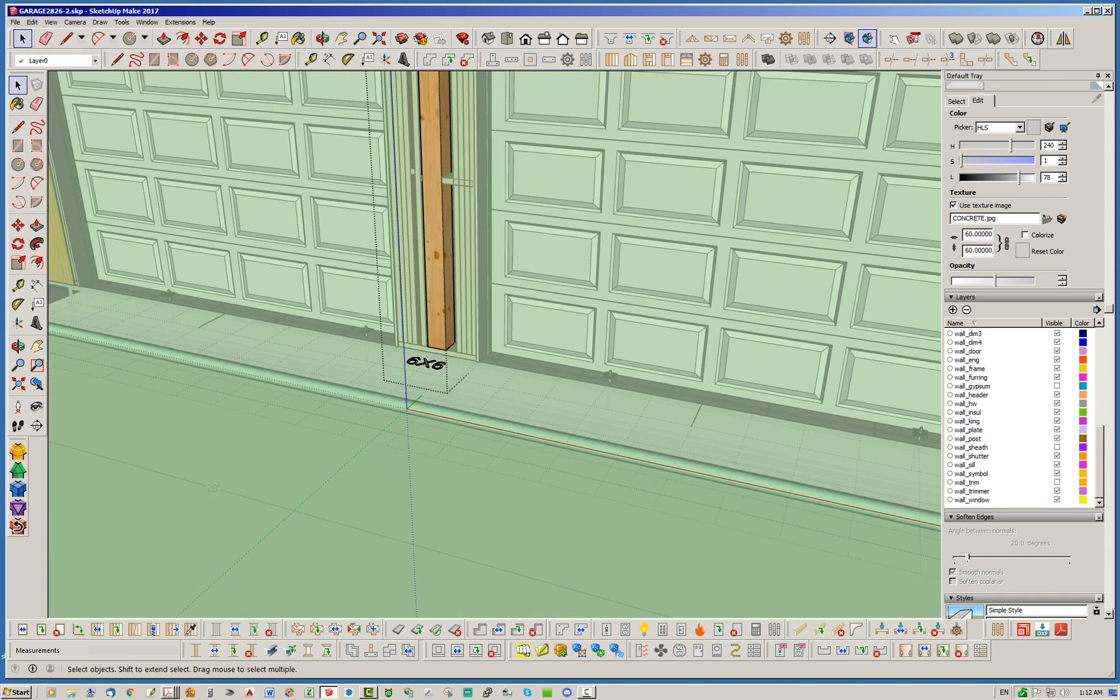
scroll(428, 363, "down", 10)
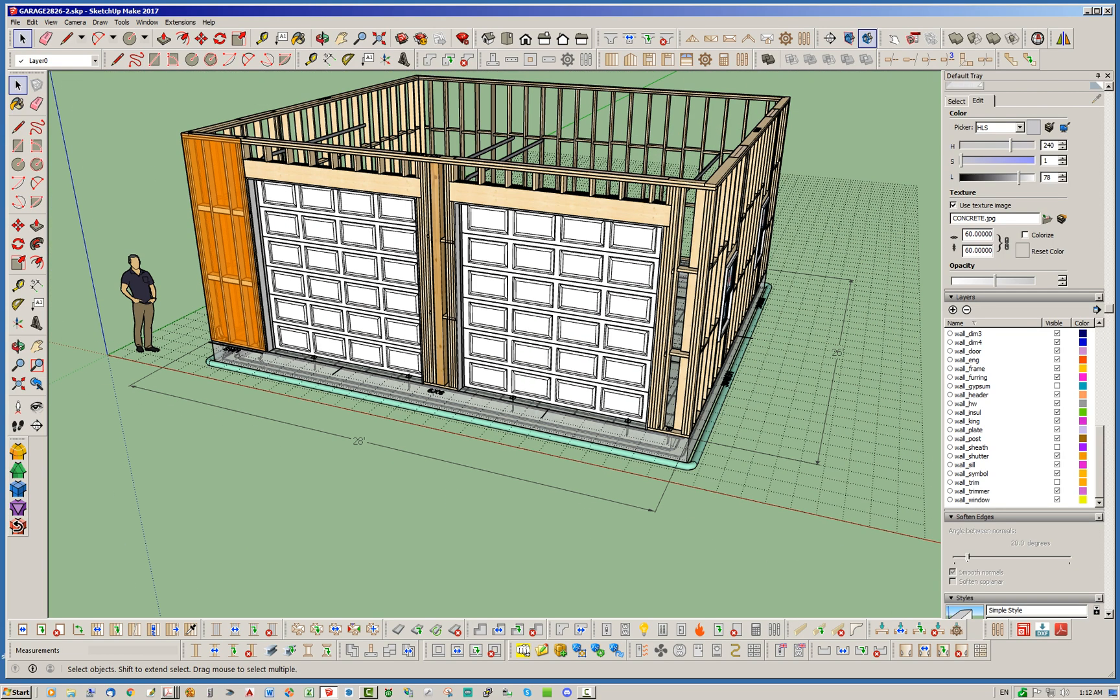
scroll(389, 279, "up", 3)
scroll(429, 324, "up", 2)
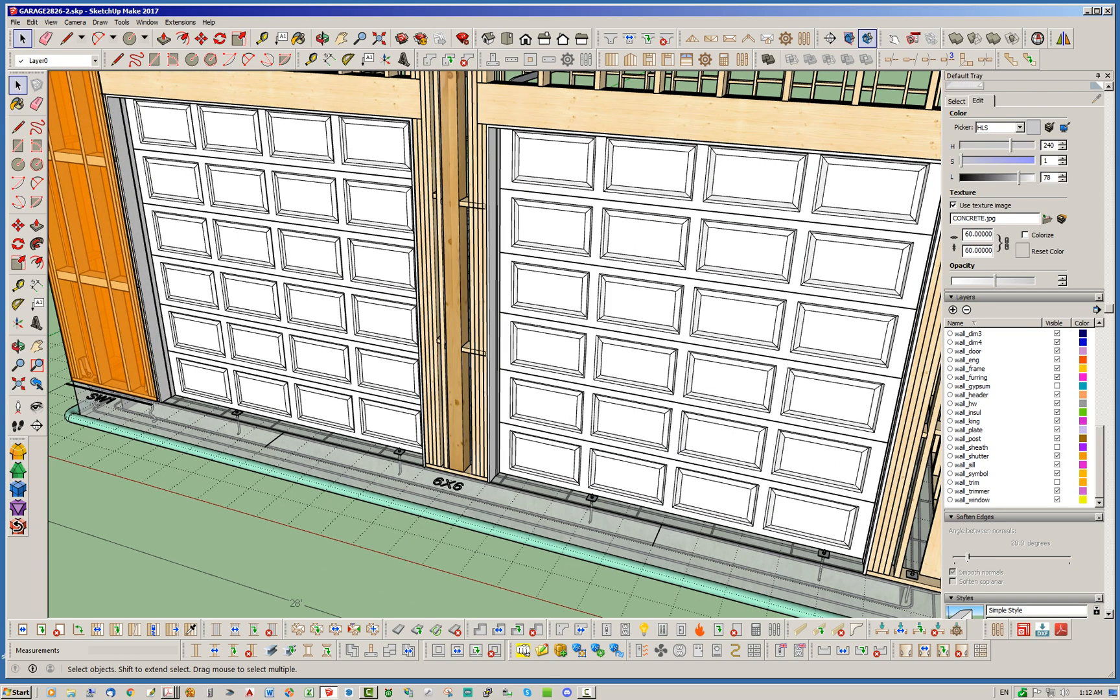
double_click(452, 363)
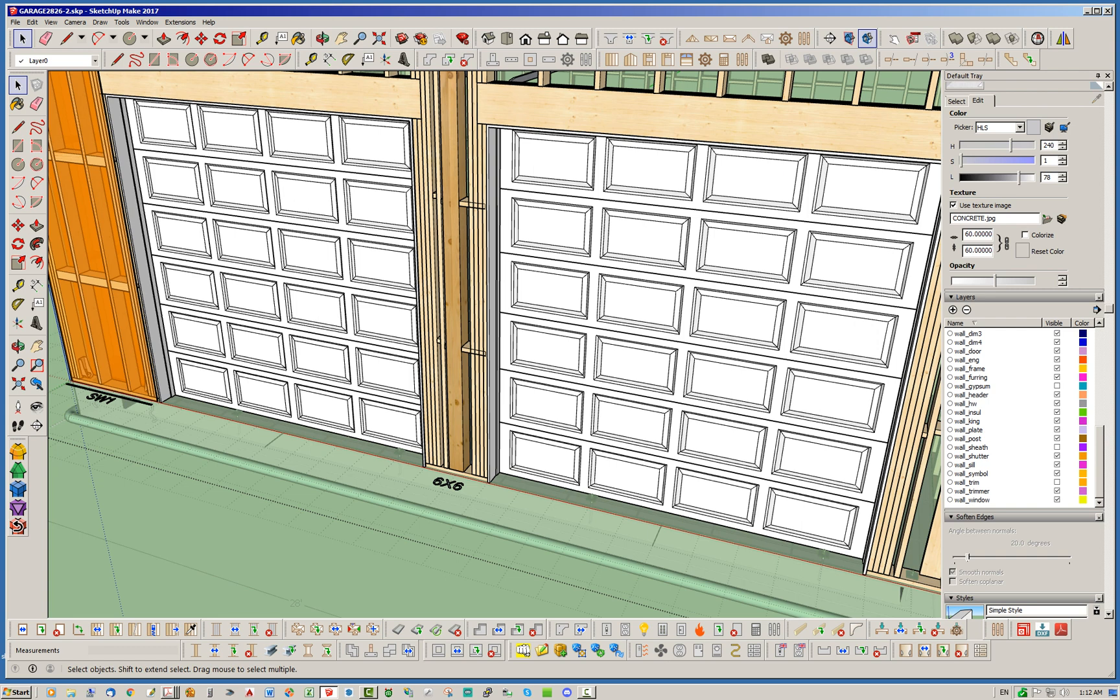
left_click(32, 22)
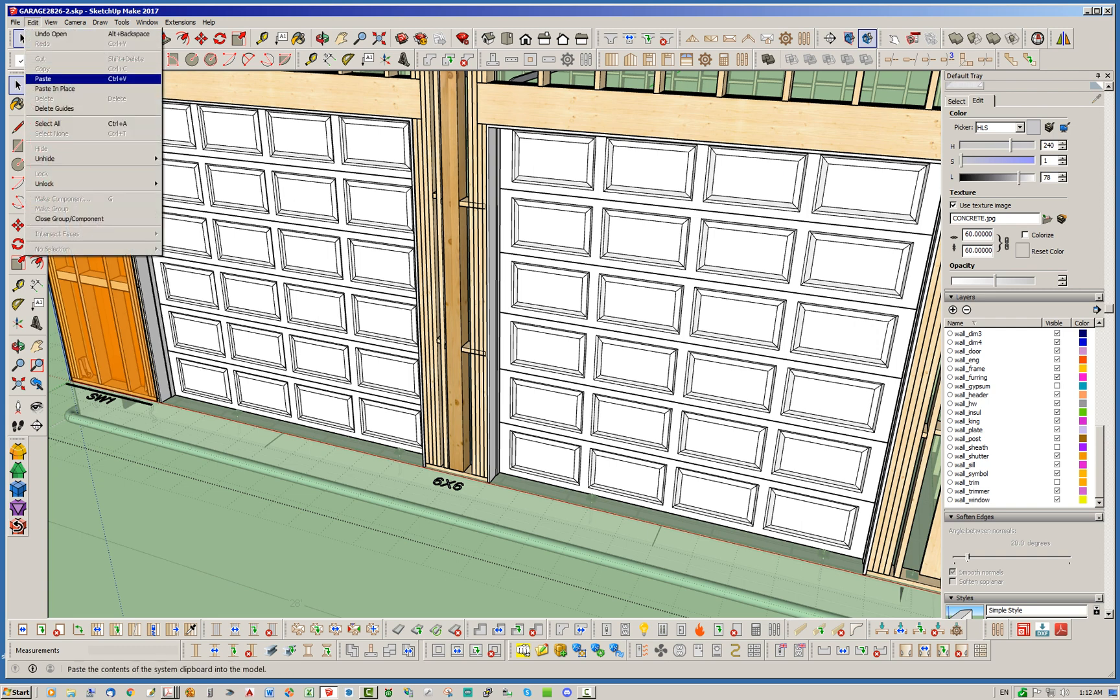
left_click(55, 88)
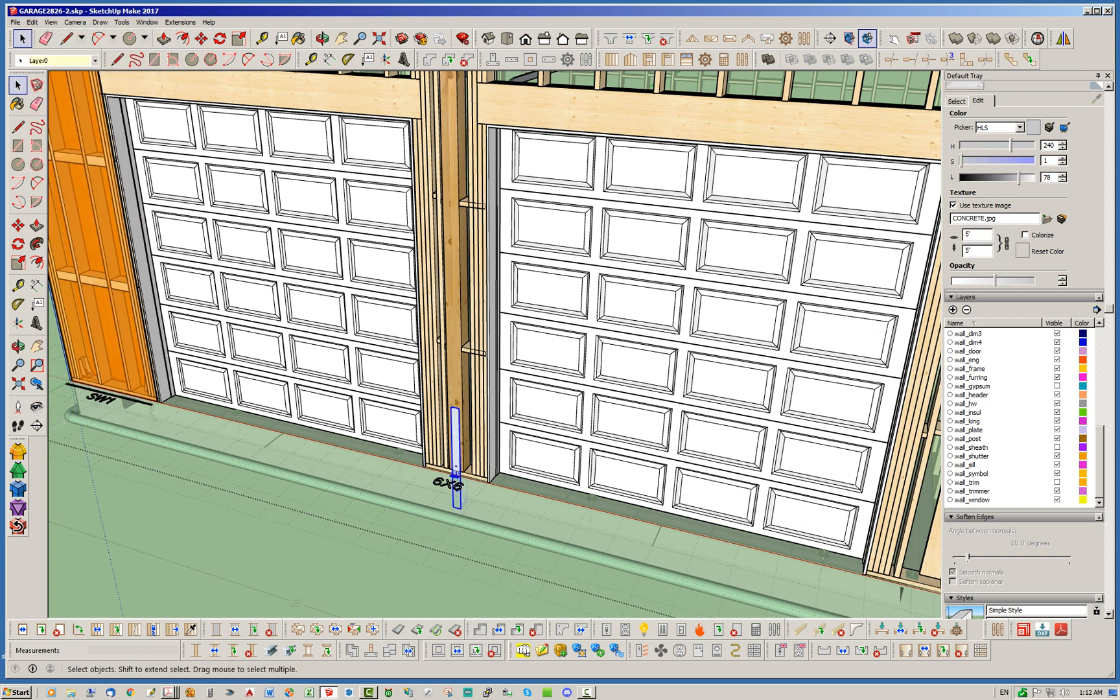
scroll(454, 489, "up", 4)
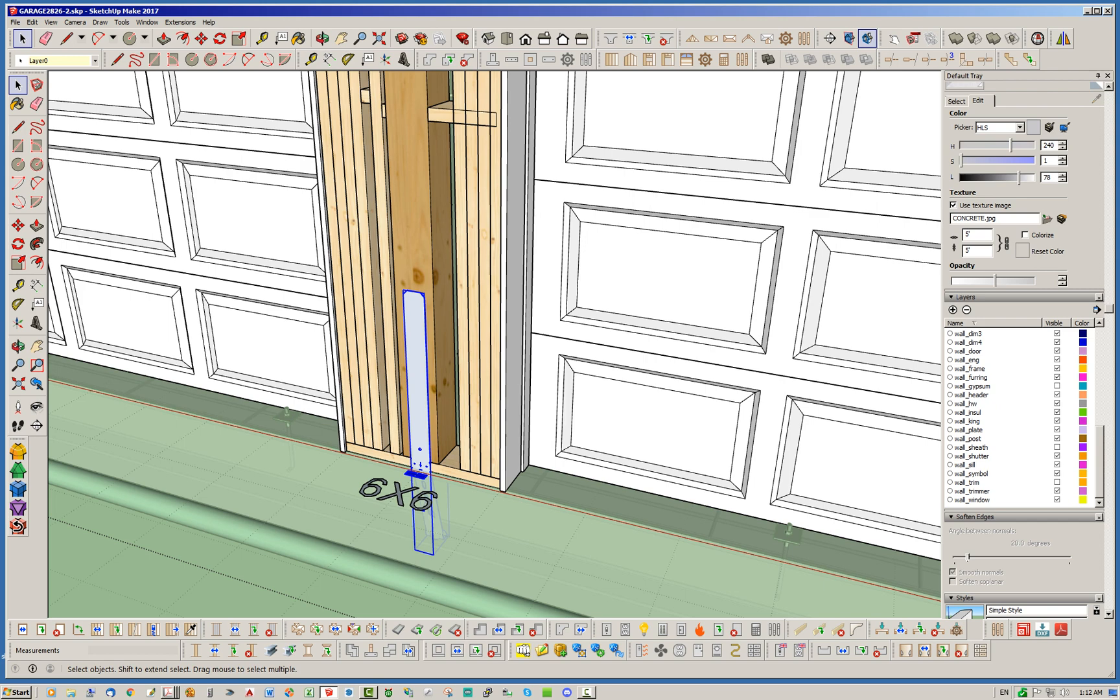
scroll(411, 468, "up", 4)
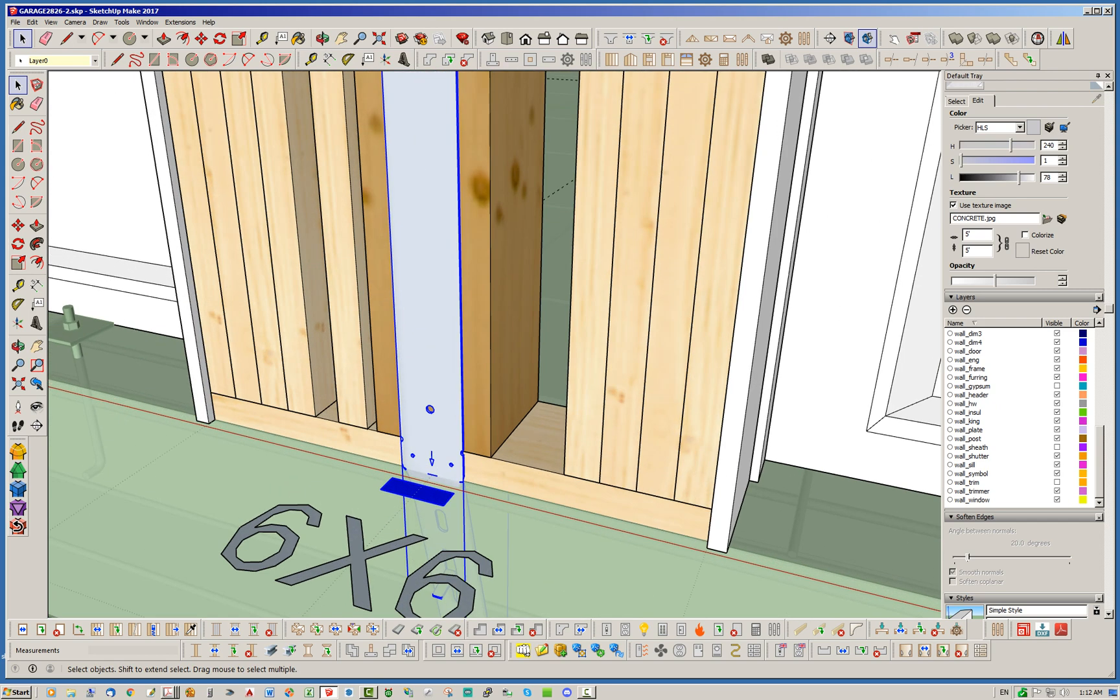
right_click(430, 492)
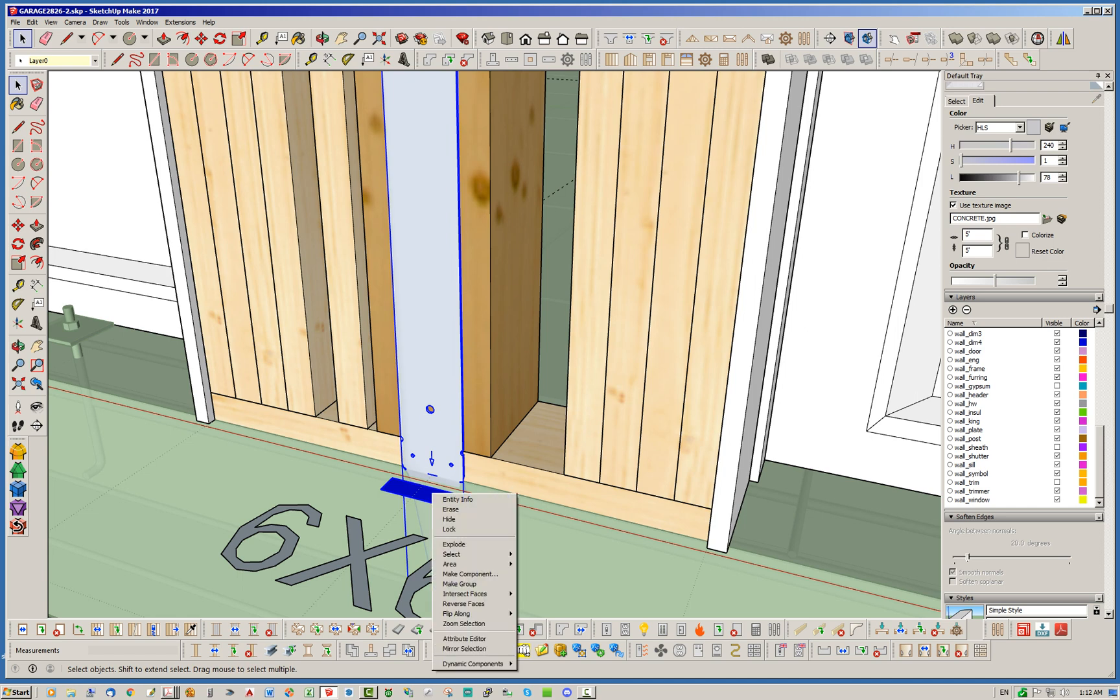
left_click(470, 574)
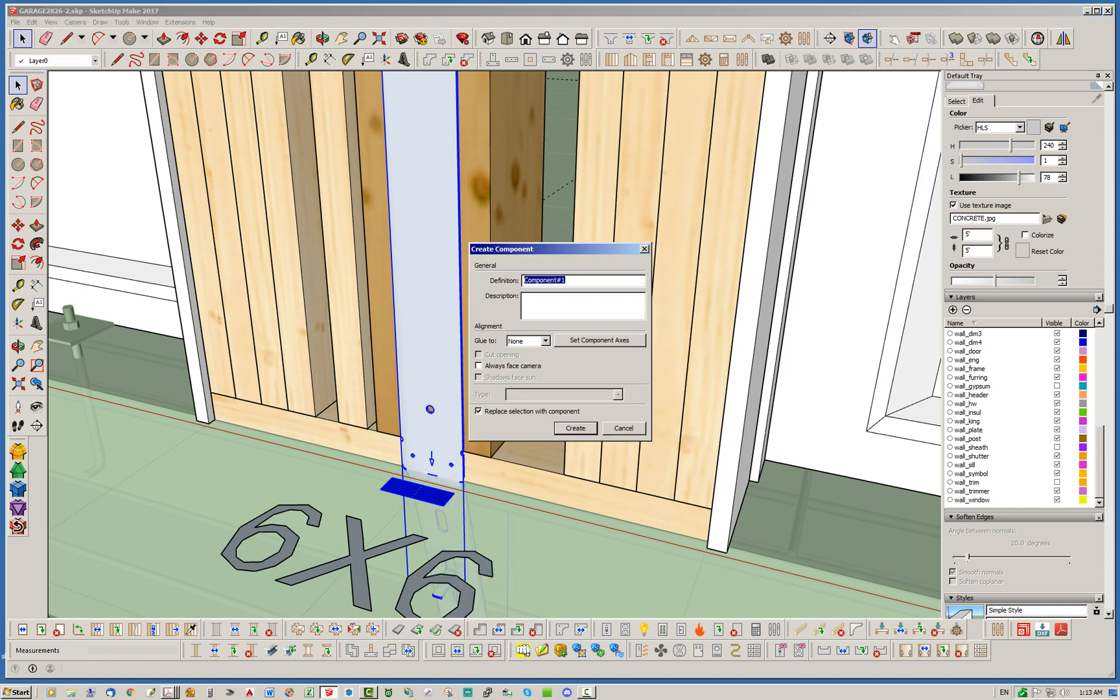
key("Return")
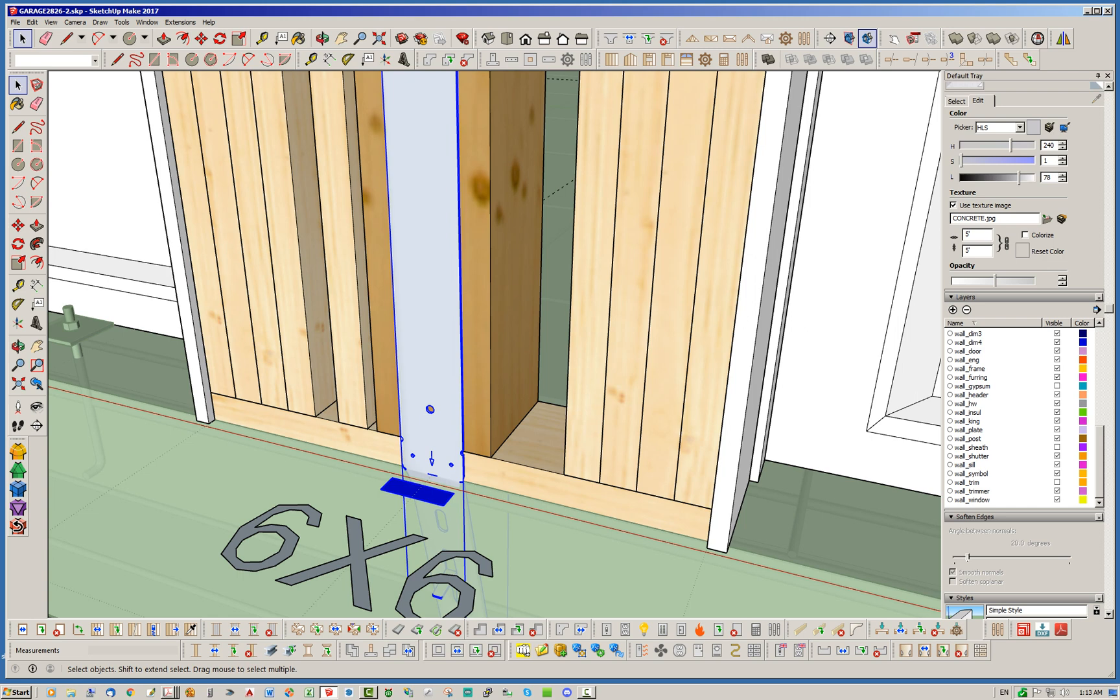
Group the pasted holdown and marker, and name the group instance CUSTOM_HOLDOWN1
right_click(440, 398)
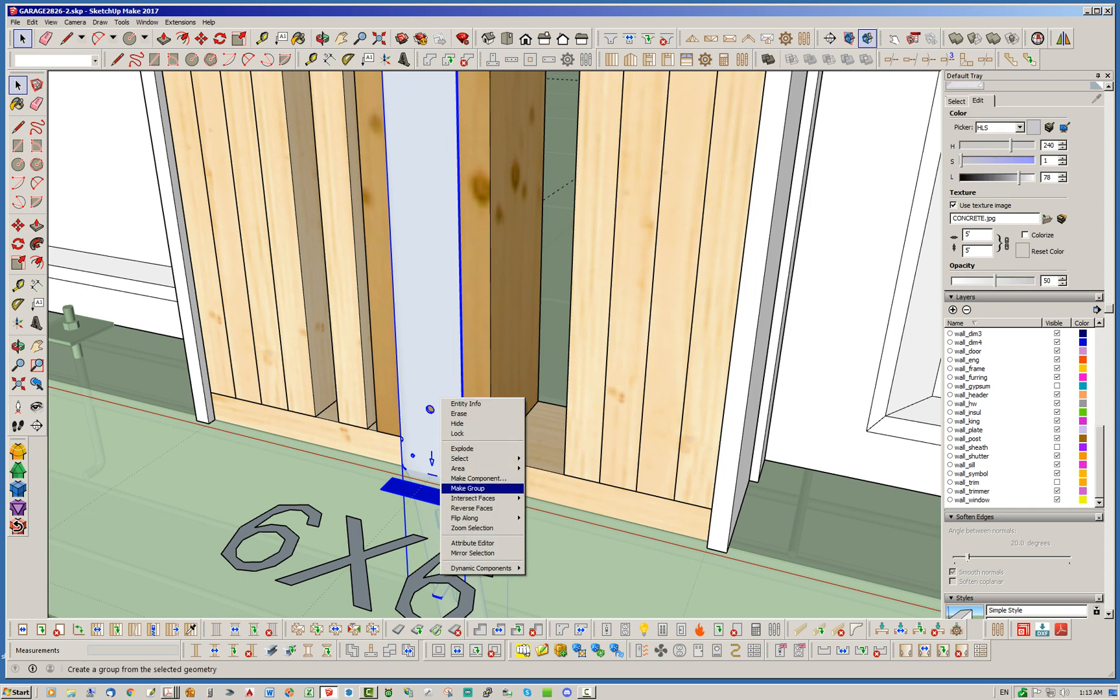
left_click(470, 498)
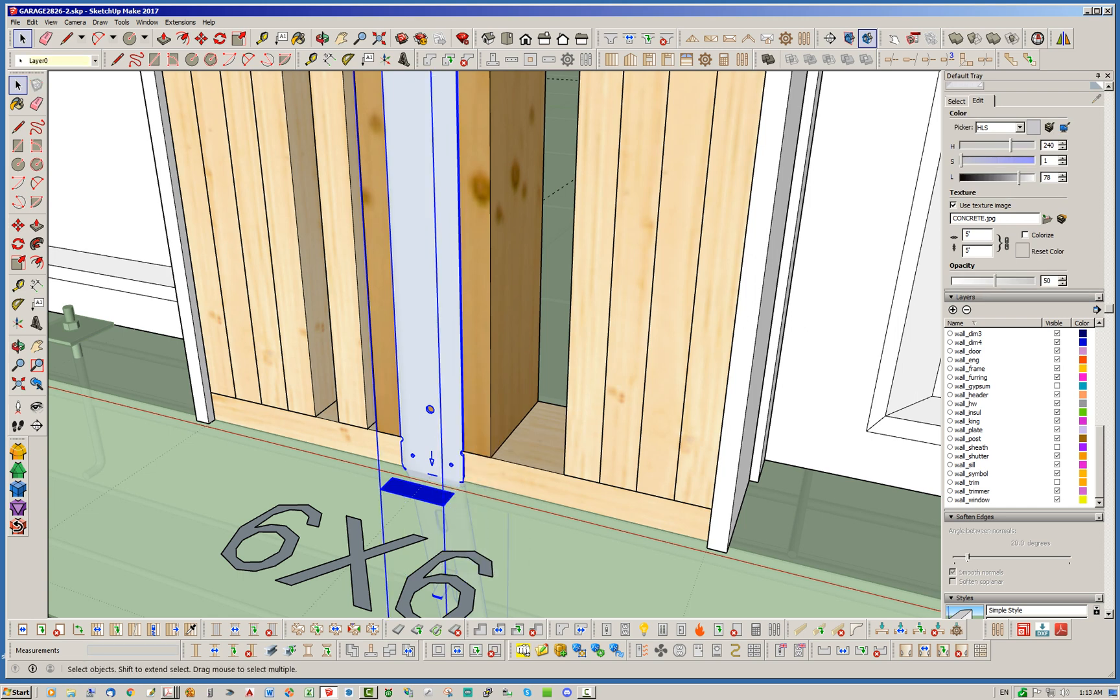
left_click_drag(1108, 309, 1108, 77)
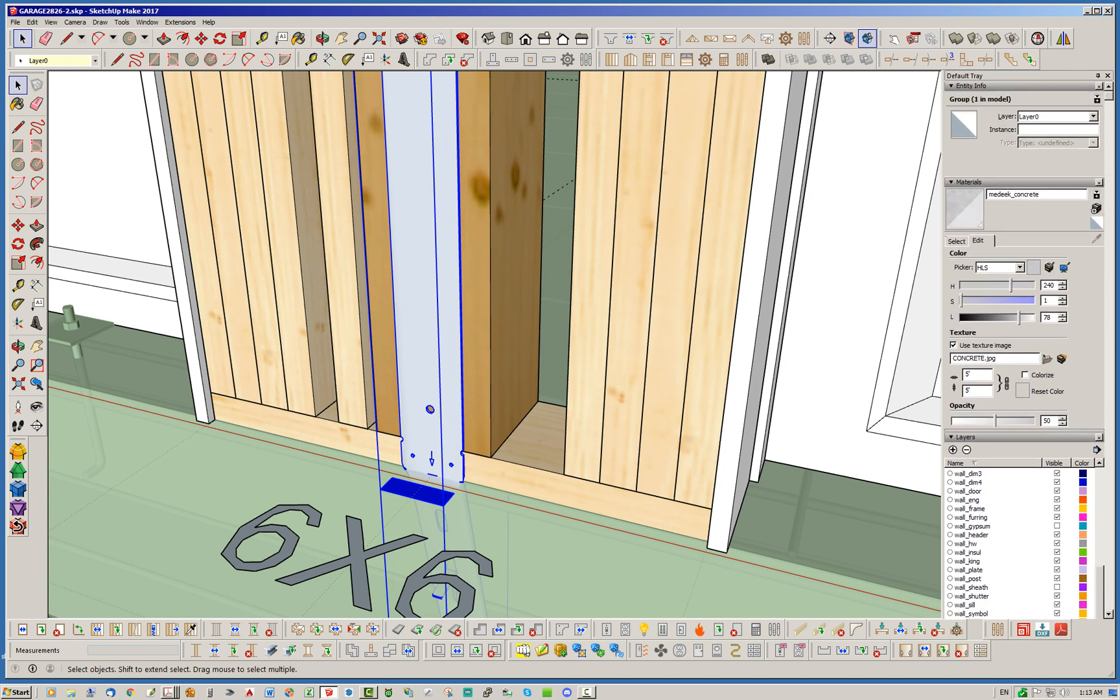
left_click(1056, 129)
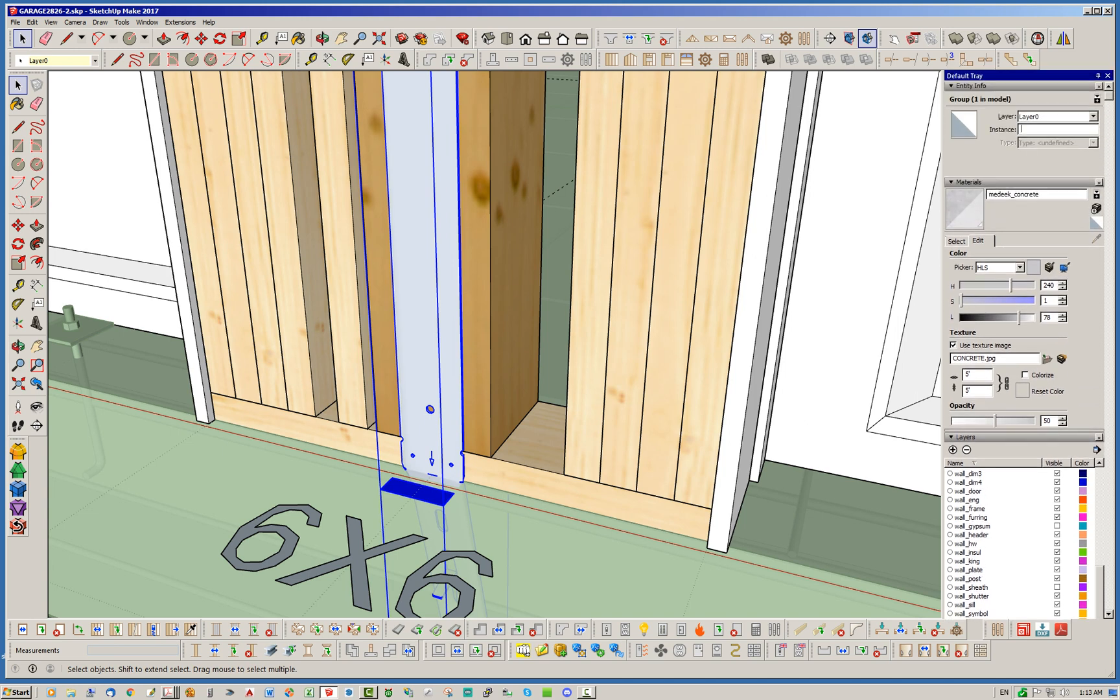
type("CUSTOM_HOLDOWN1")
left_click(548, 515)
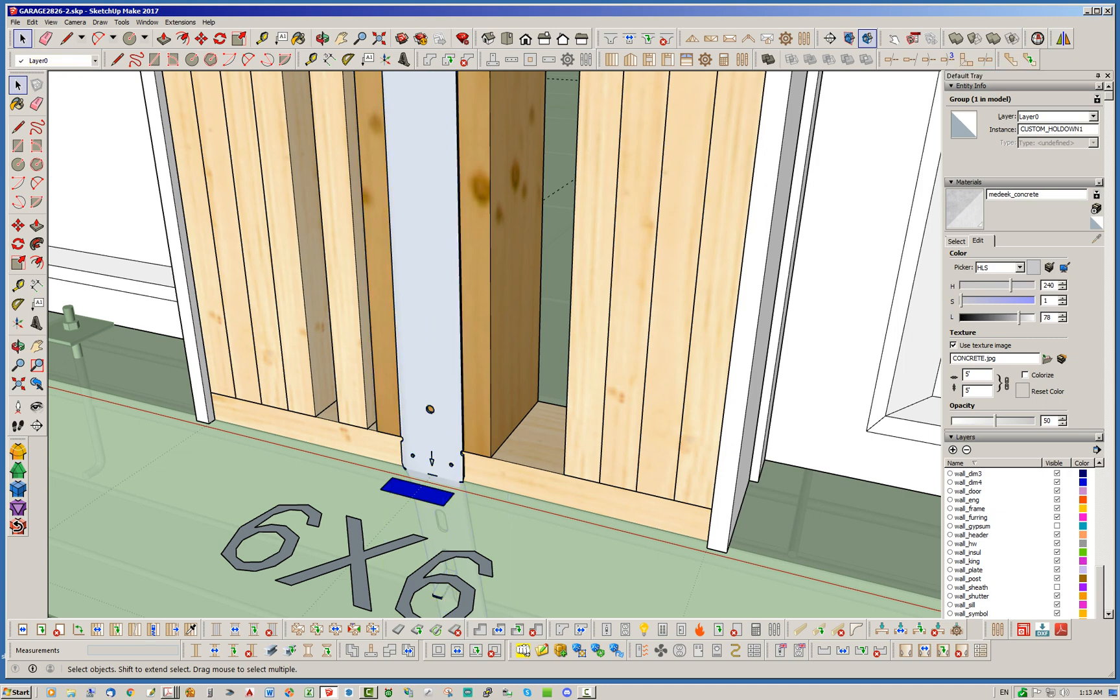
End editing of the wall assembly and delete the 6X6 column between the two garage doors
scroll(547, 484, "down", 9)
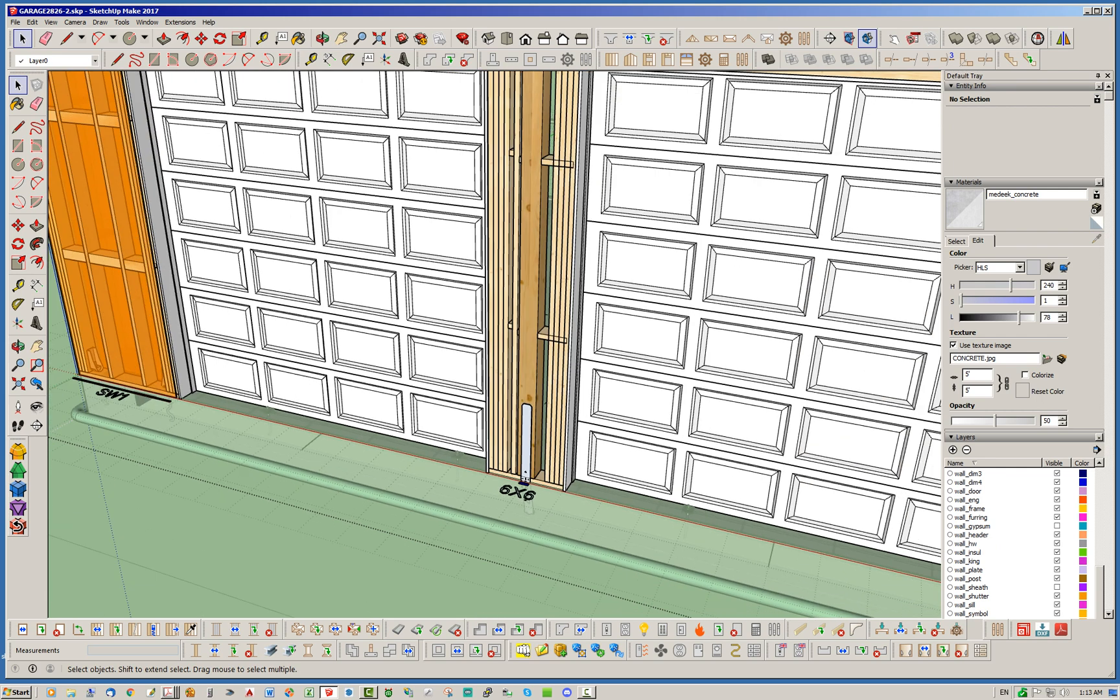
double_click(549, 515)
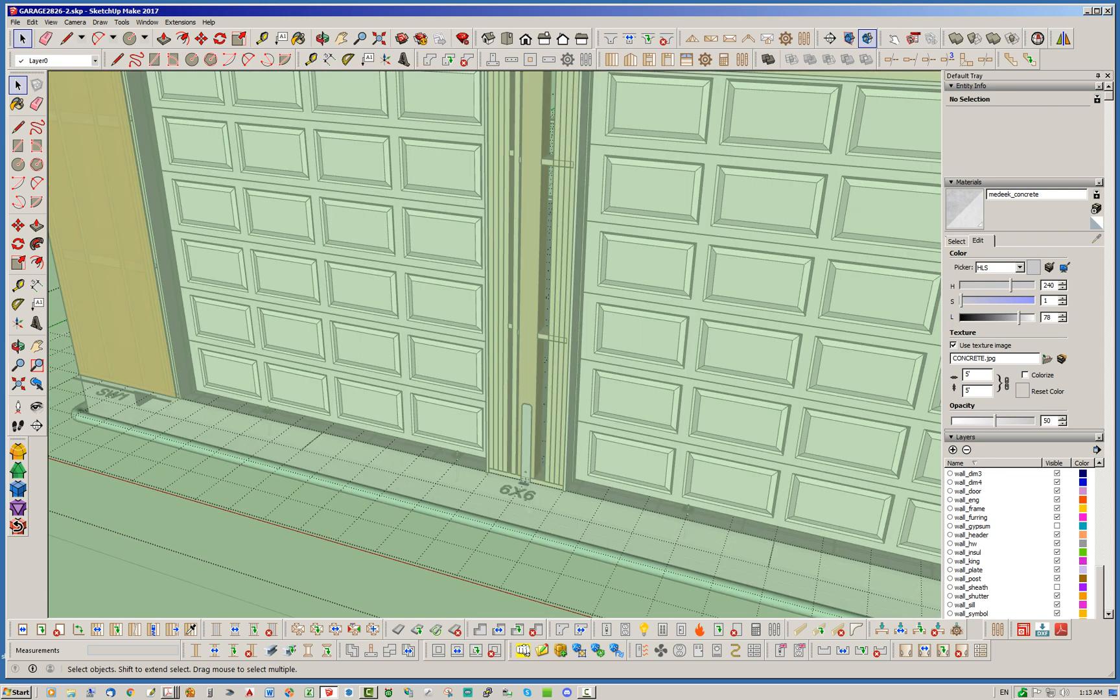
key("Escape")
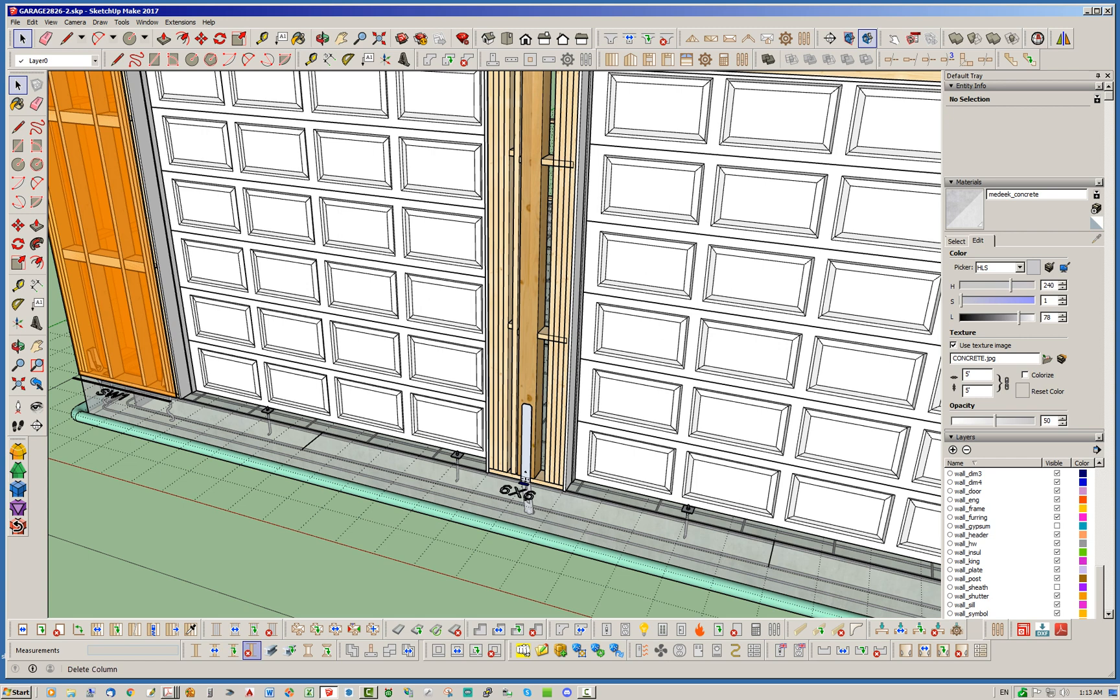
left_click(251, 650)
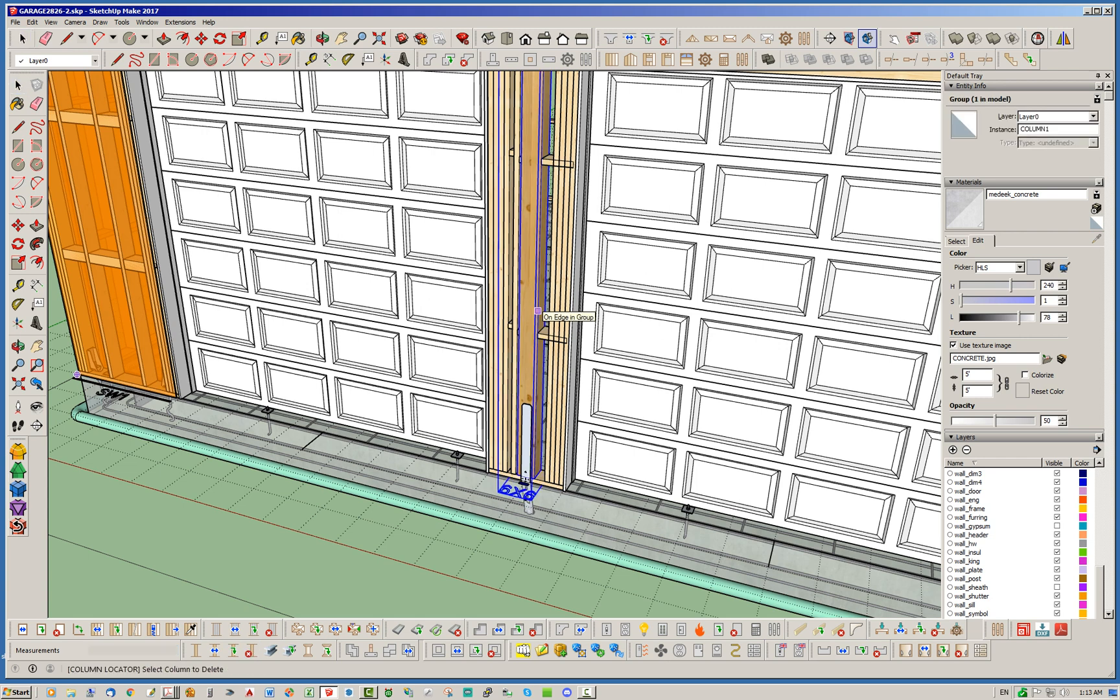
left_click(537, 311)
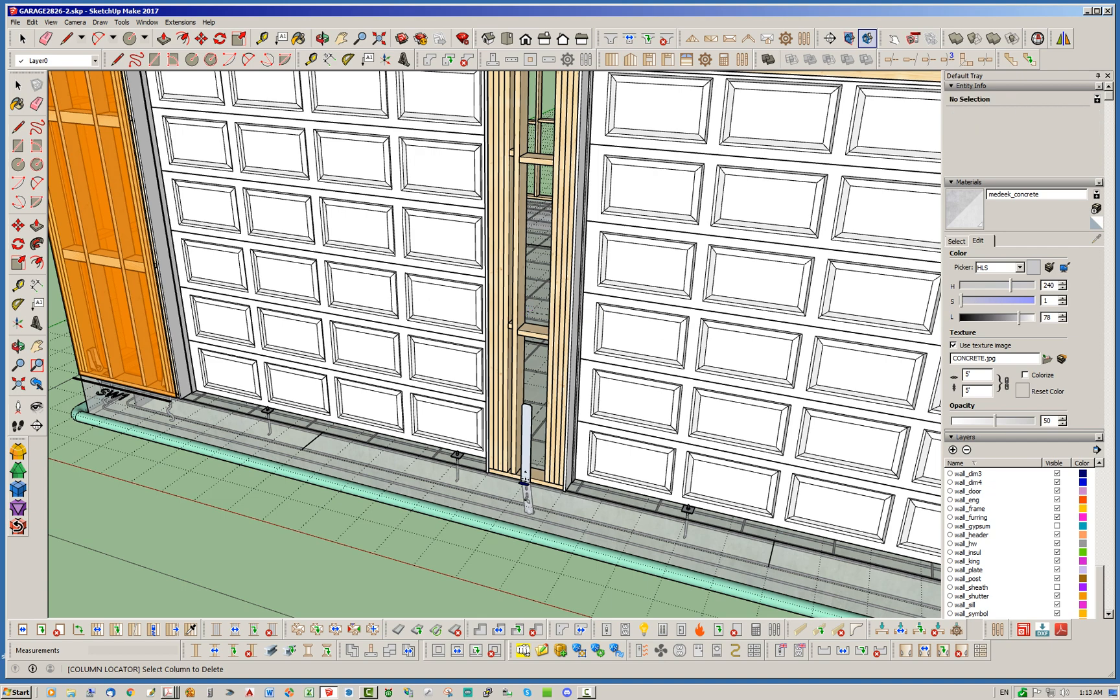
Open the garage wall assembly for editing and select the custom strap holdown between the two garage doors
scroll(410, 497, "down", 4)
scroll(410, 497, "down", 3)
scroll(456, 468, "up", 8)
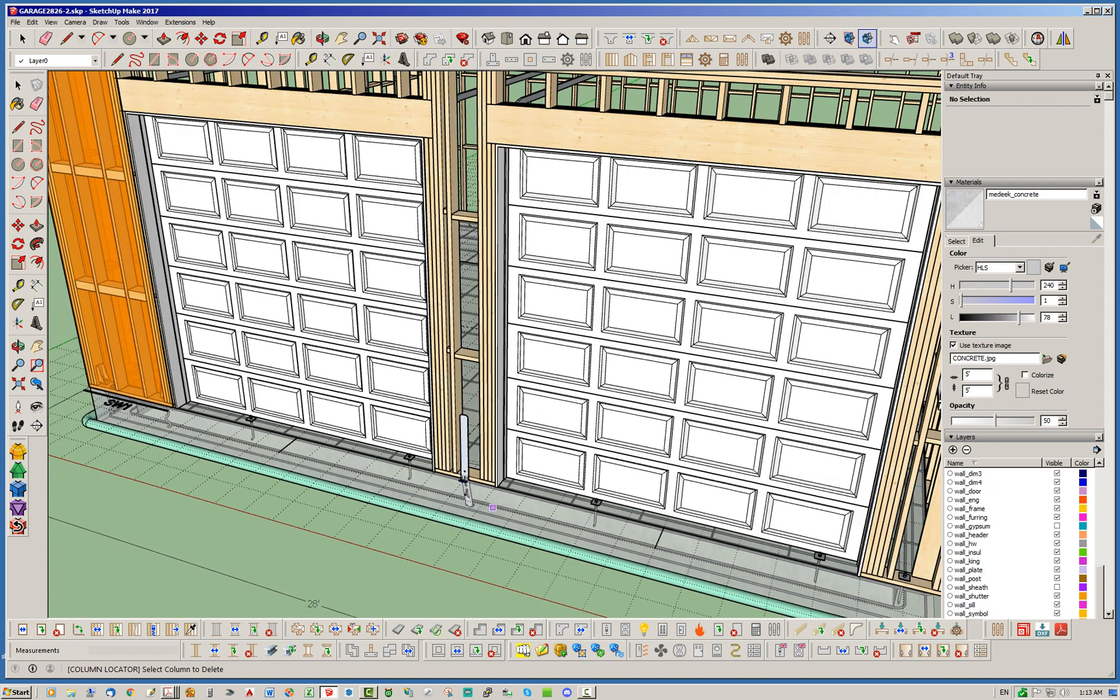
left_click(22, 39)
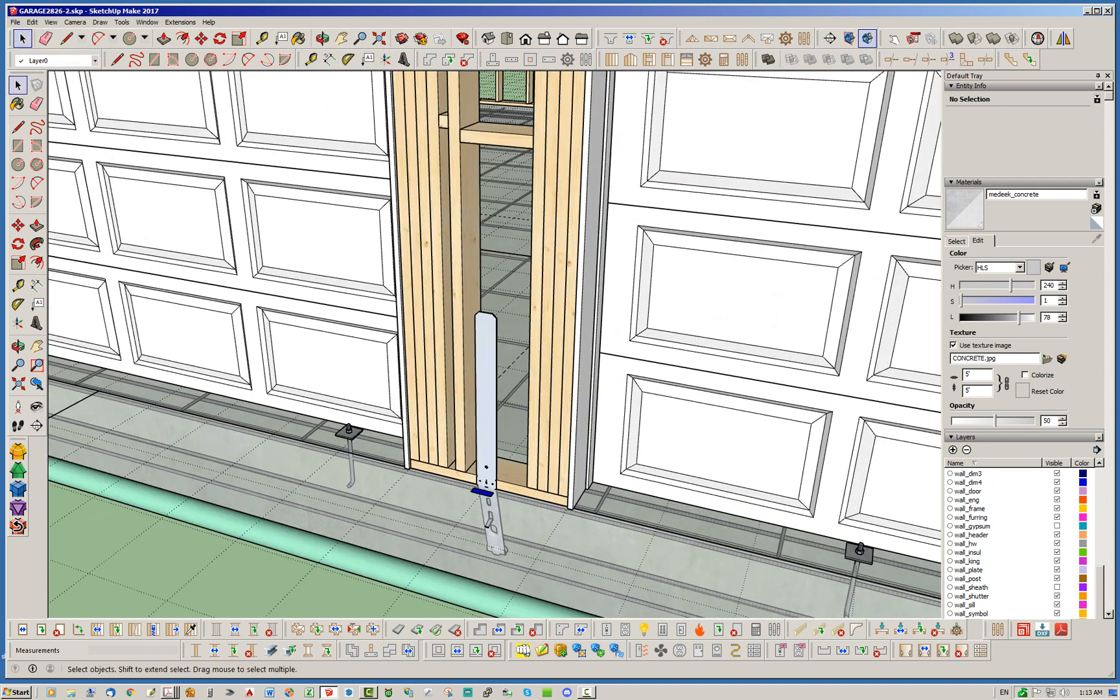
double_click(457, 388)
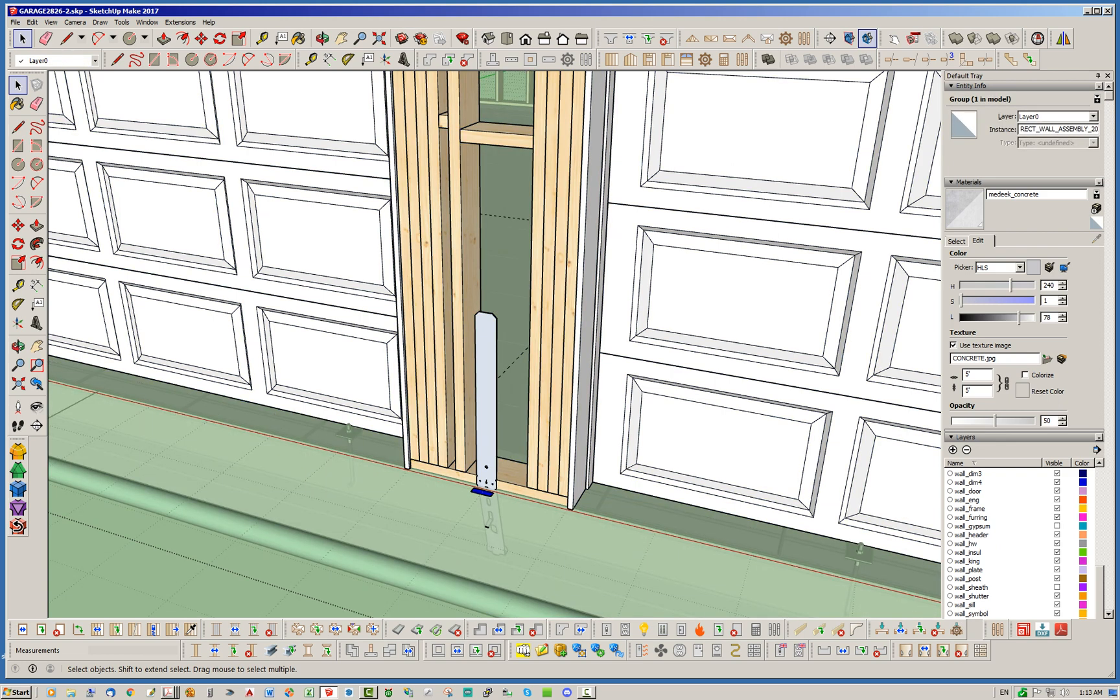
left_click(486, 403)
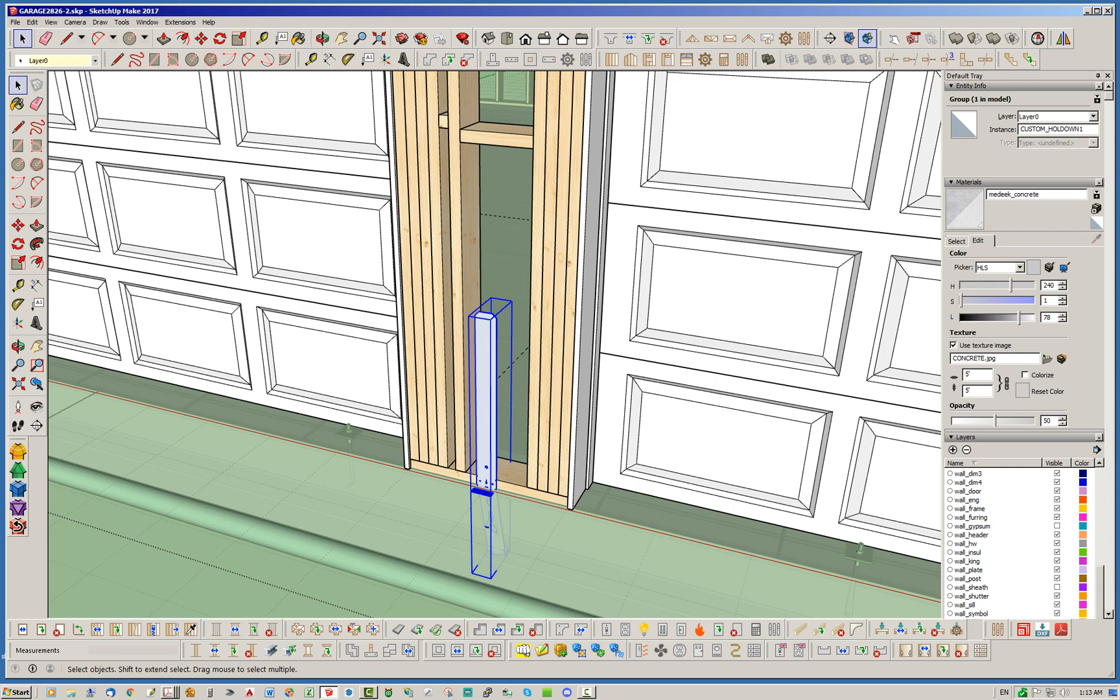
Try to move the strap holdown about 10 1/2" along the wall toward the left garage door
scroll(447, 473, "up", 5)
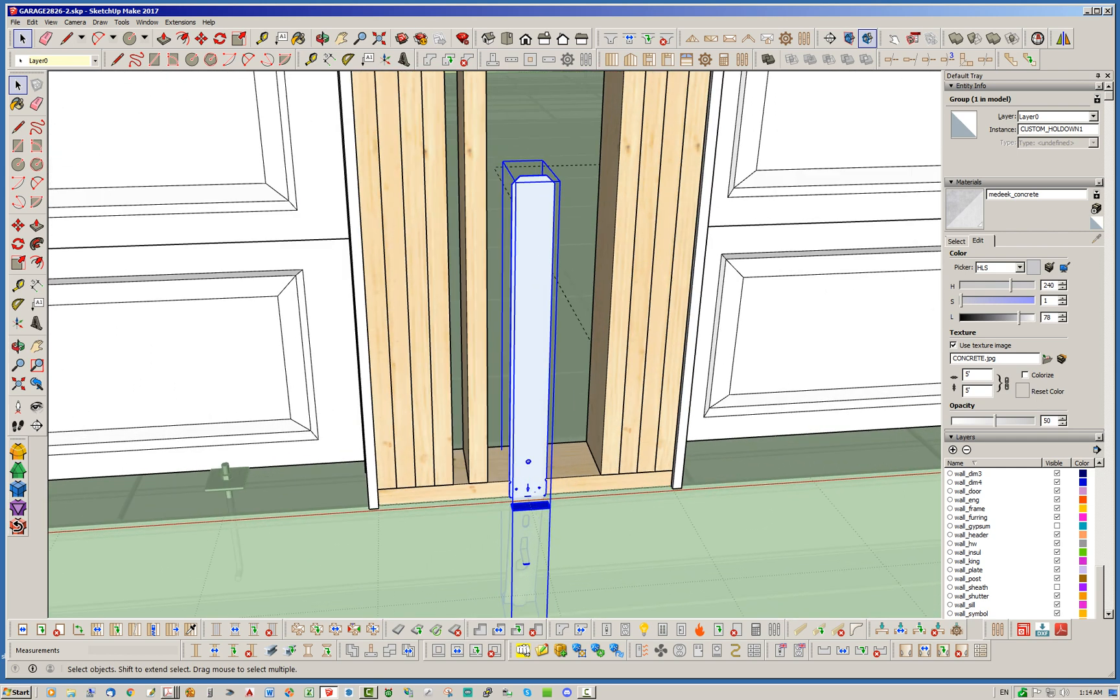
key("m")
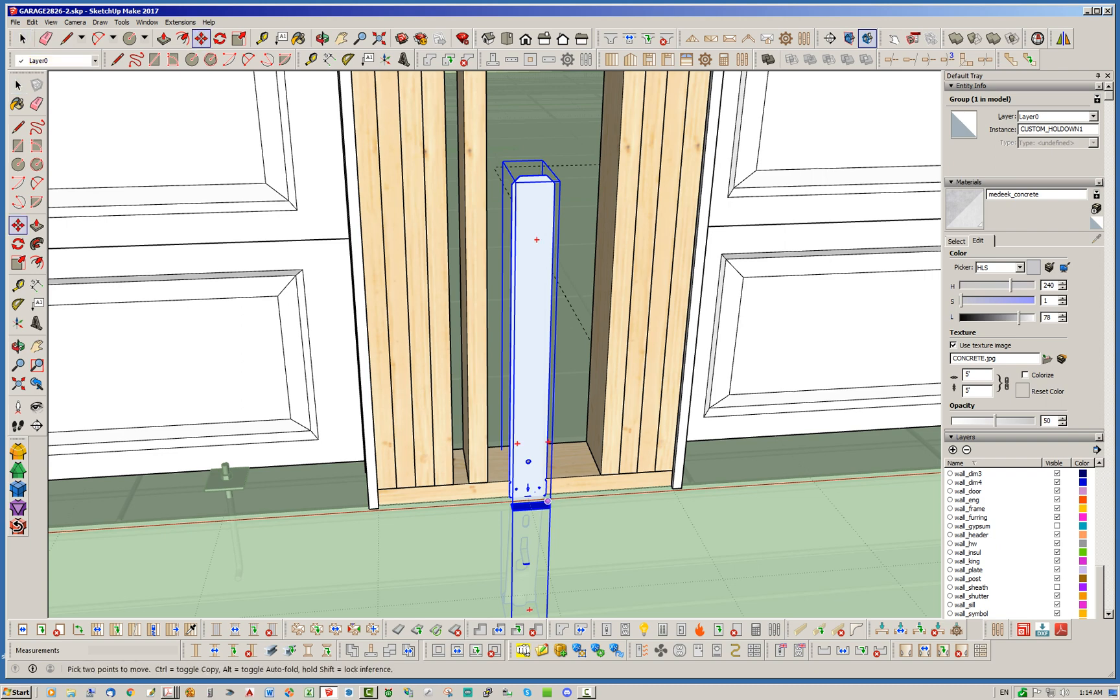
scroll(512, 487, "up", 1)
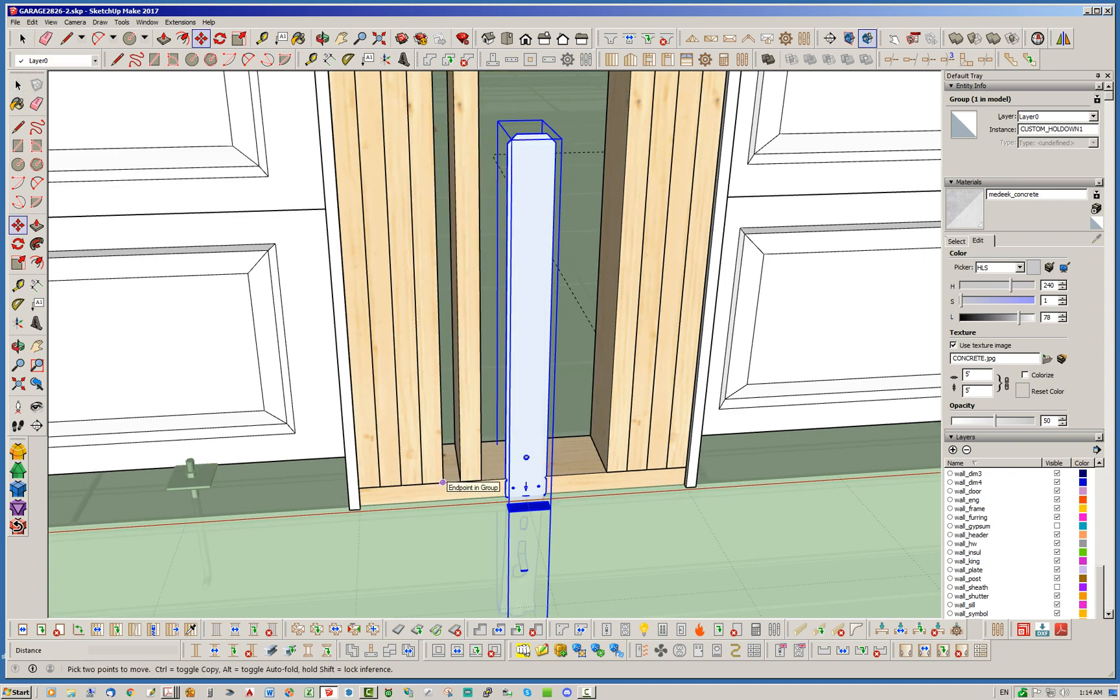
scroll(529, 496, "up", 2)
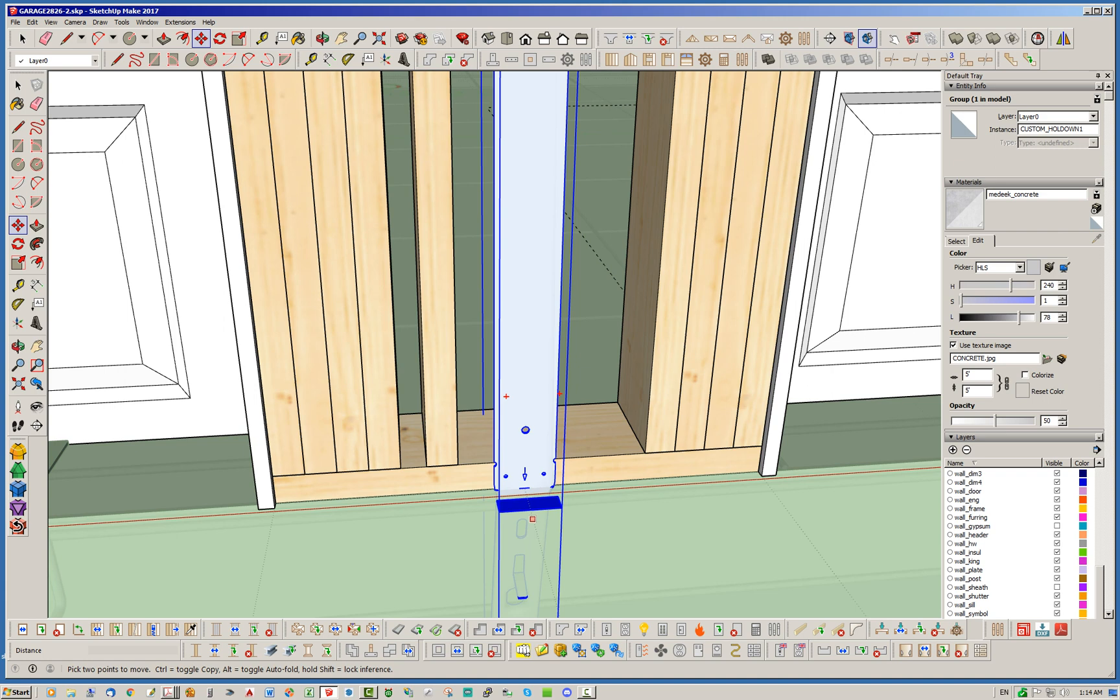
left_click(529, 509)
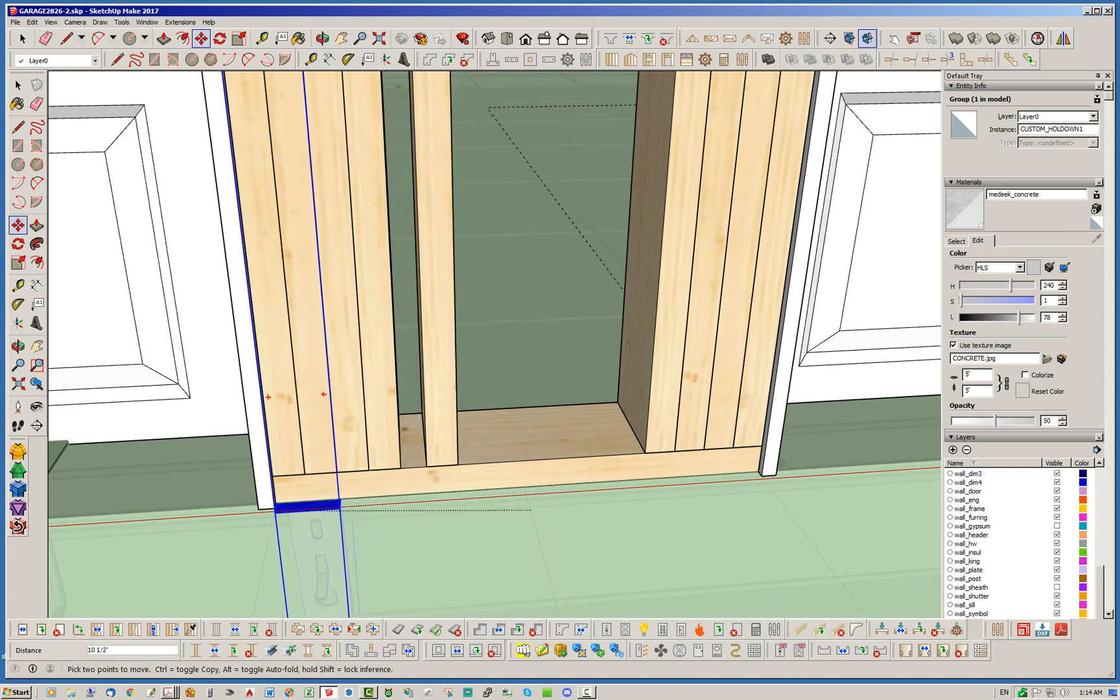
left_click(332, 533)
key("ctrl+z")
Move the strap holdown 7.5" along the red axis onto the studs beside the left garage door, and deselect it
scroll(461, 467, "up", 2)
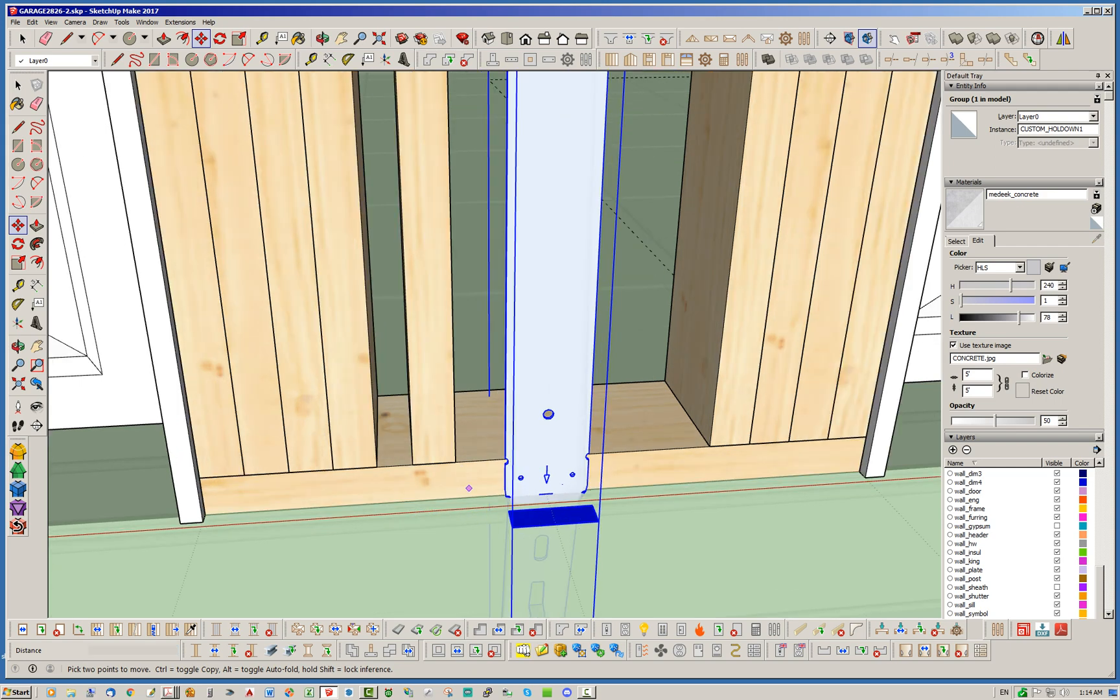
middle_click_drag(456, 457, 548, 484)
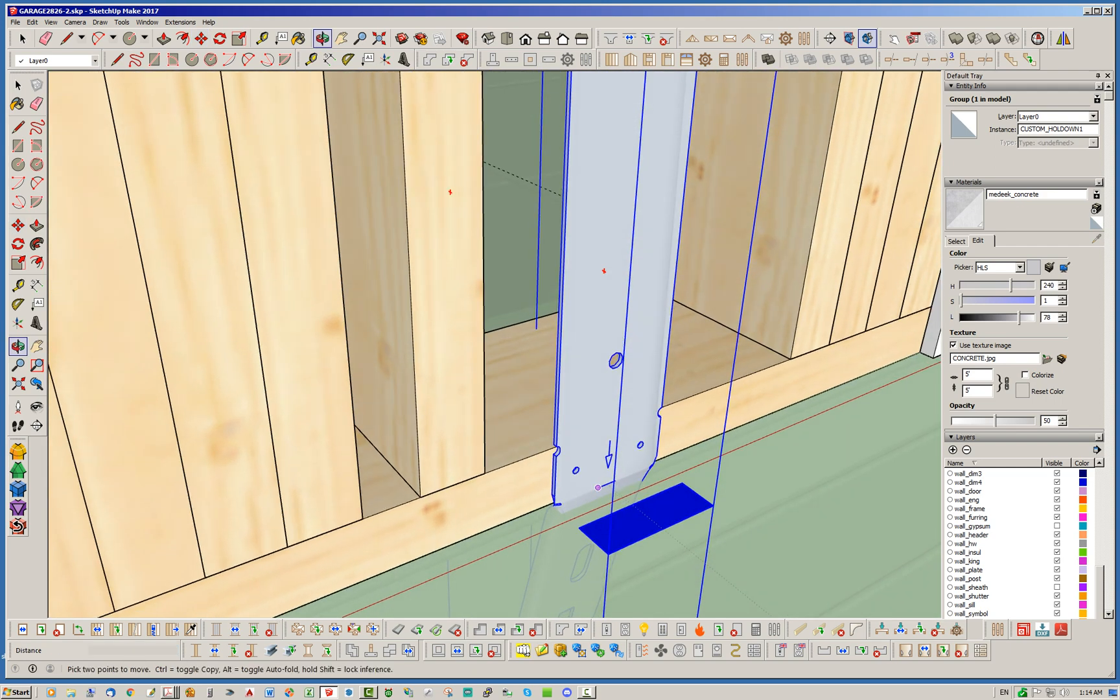
scroll(538, 479, "down", 4)
scroll(561, 486, "up", 4)
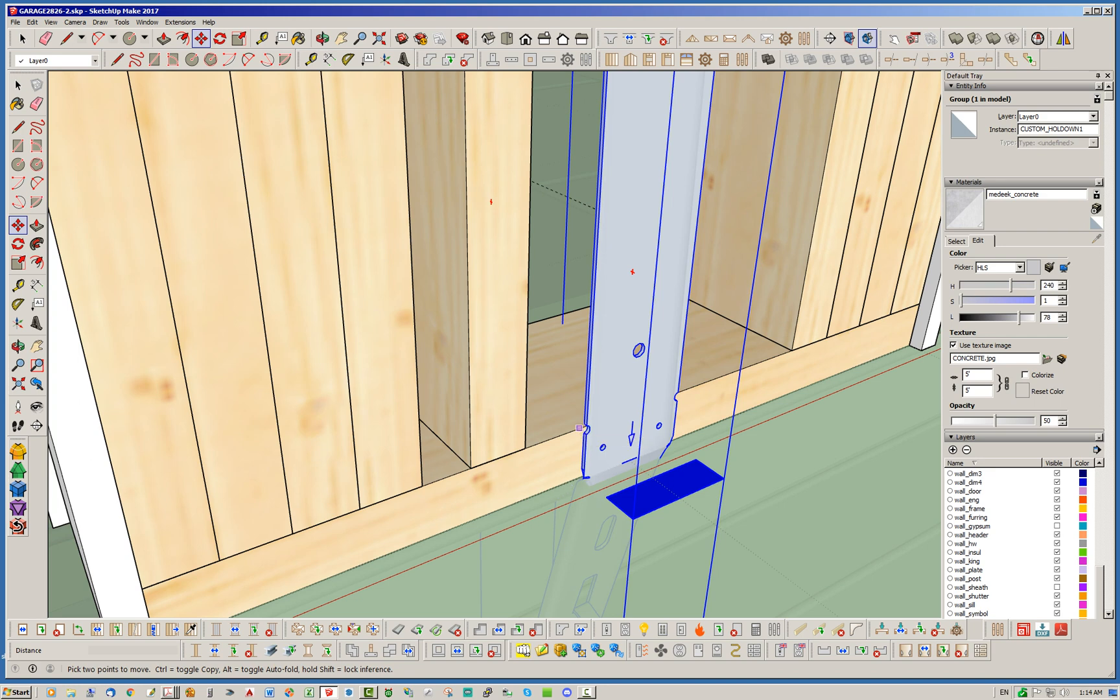
left_click(678, 499)
scroll(654, 415, "down", 4)
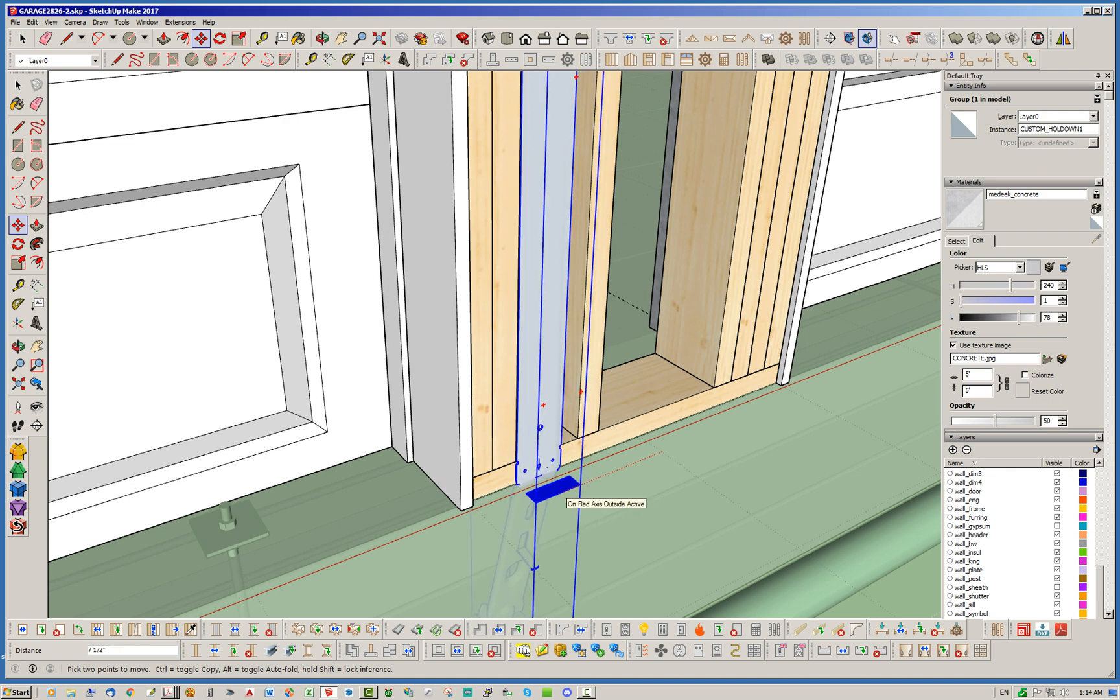
type("7.5")
key("Return")
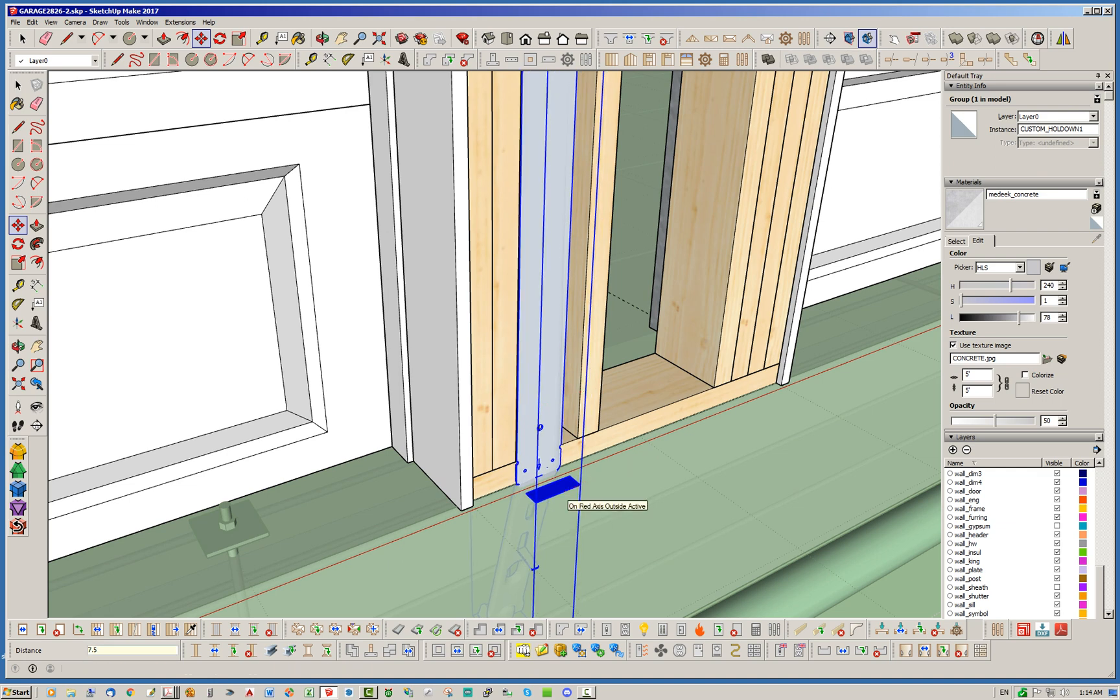
key("space")
left_click(631, 324)
Copy the strap holdown 15" along the wall onto the studs on the opposite side of the gap between the doors
scroll(583, 344, "down", 4)
middle_click_drag(583, 344, 440, 331)
scroll(441, 330, "down", 4)
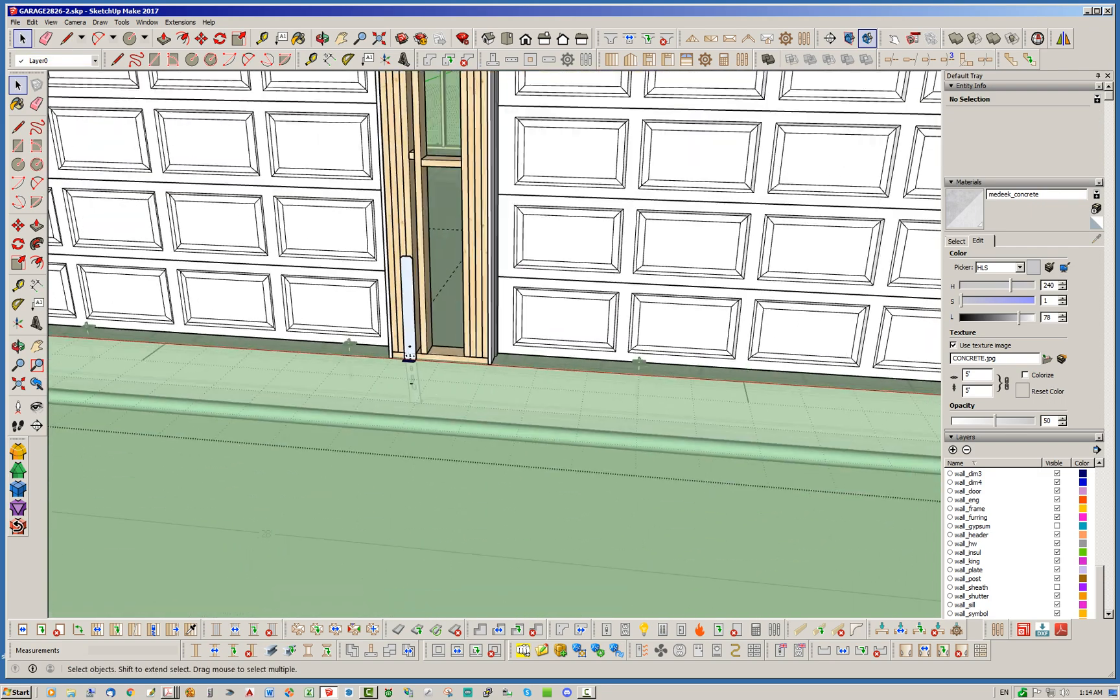
scroll(486, 347, "down", 6)
scroll(462, 350, "up", 2)
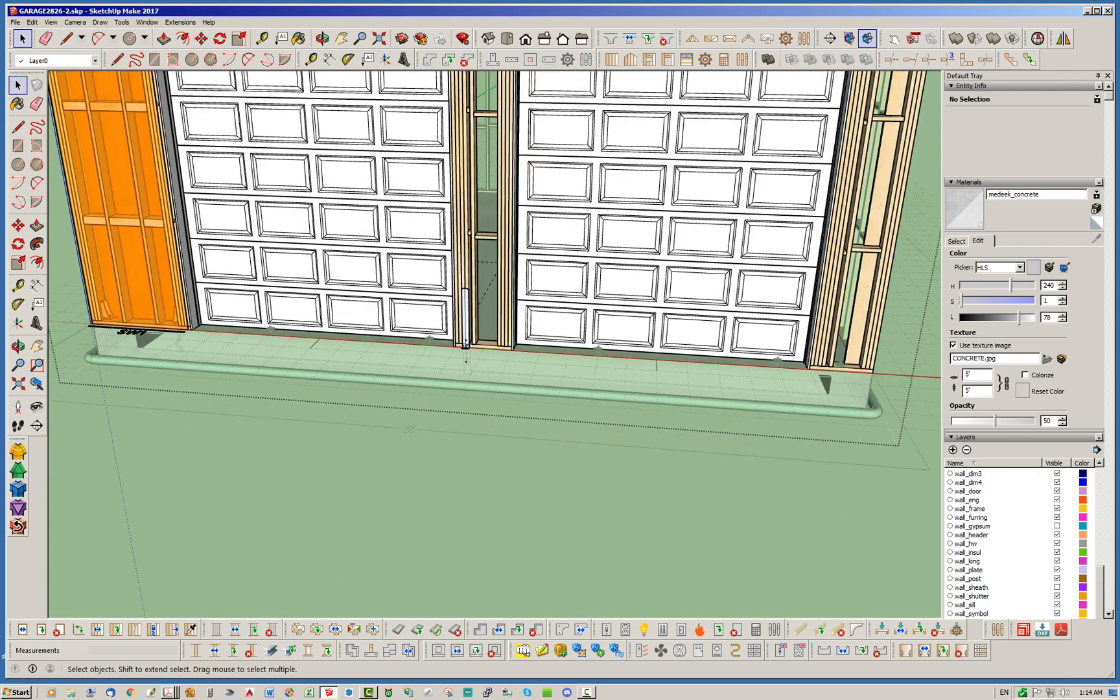
scroll(465, 346, "up", 5)
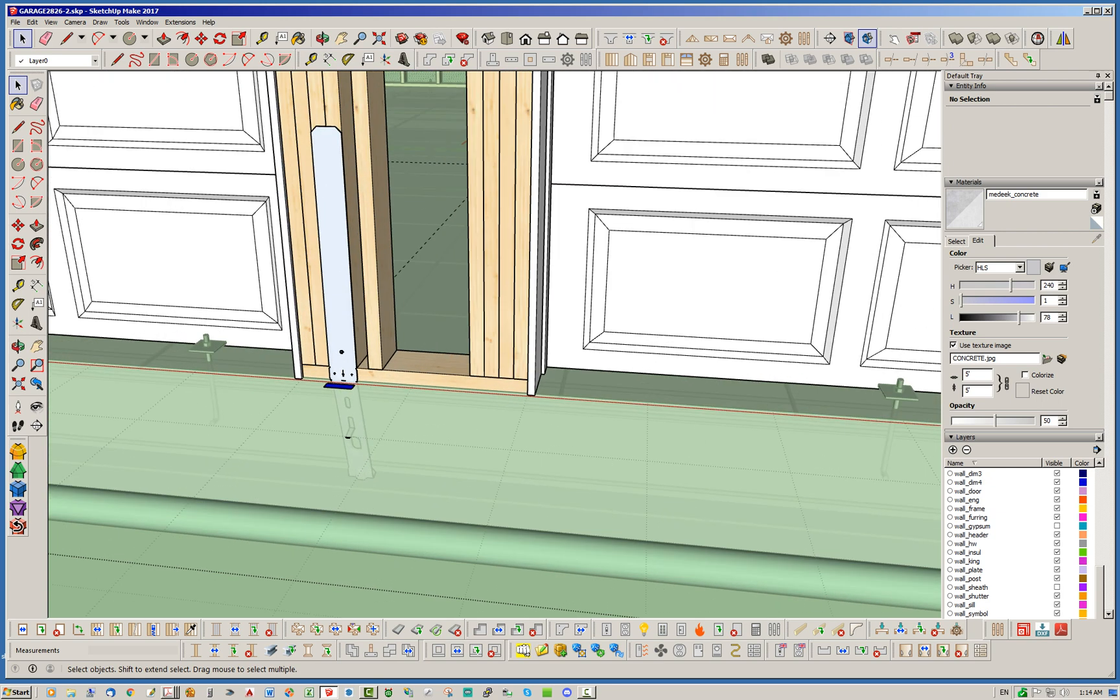
left_click(334, 259)
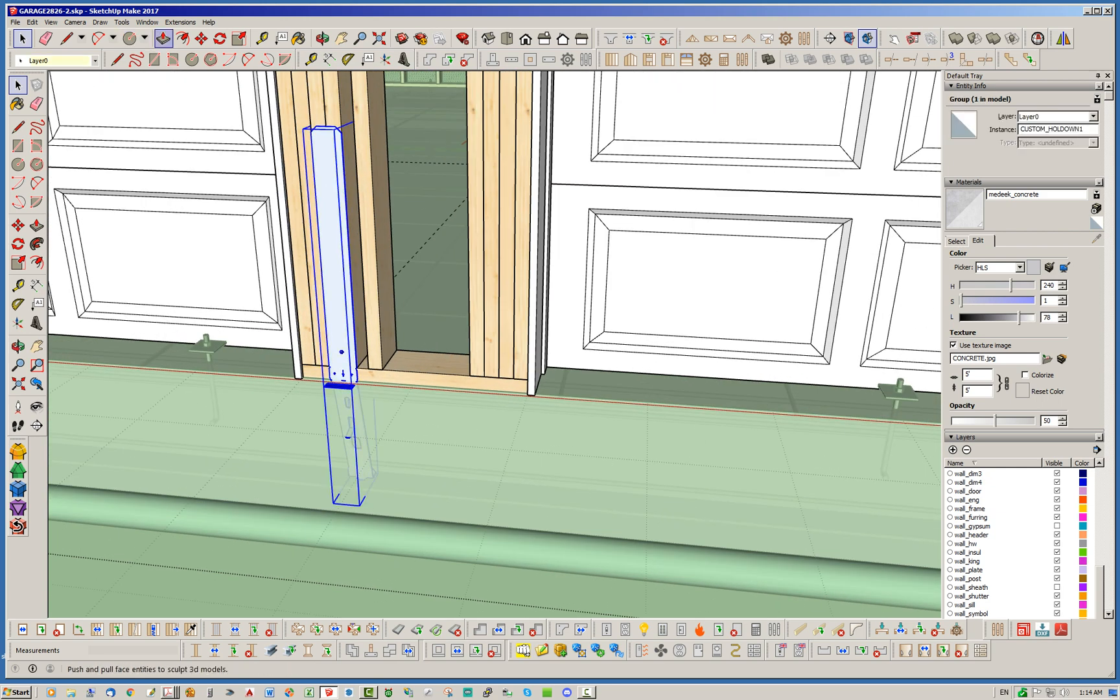
left_click(201, 38)
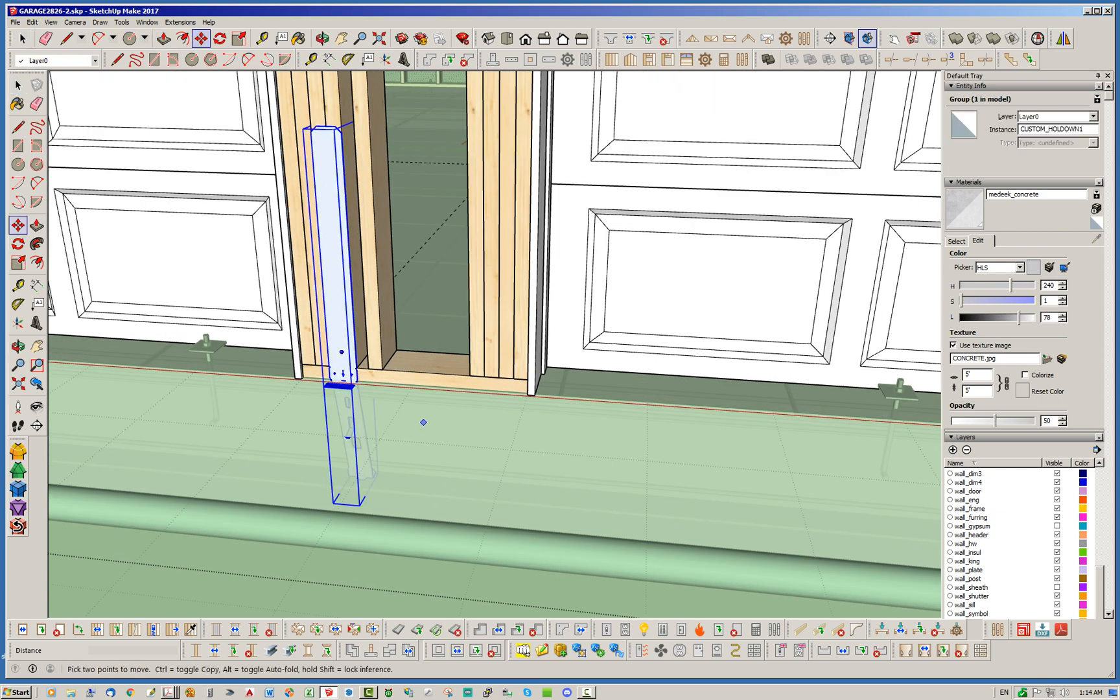
left_click(423, 423)
key("ctrl")
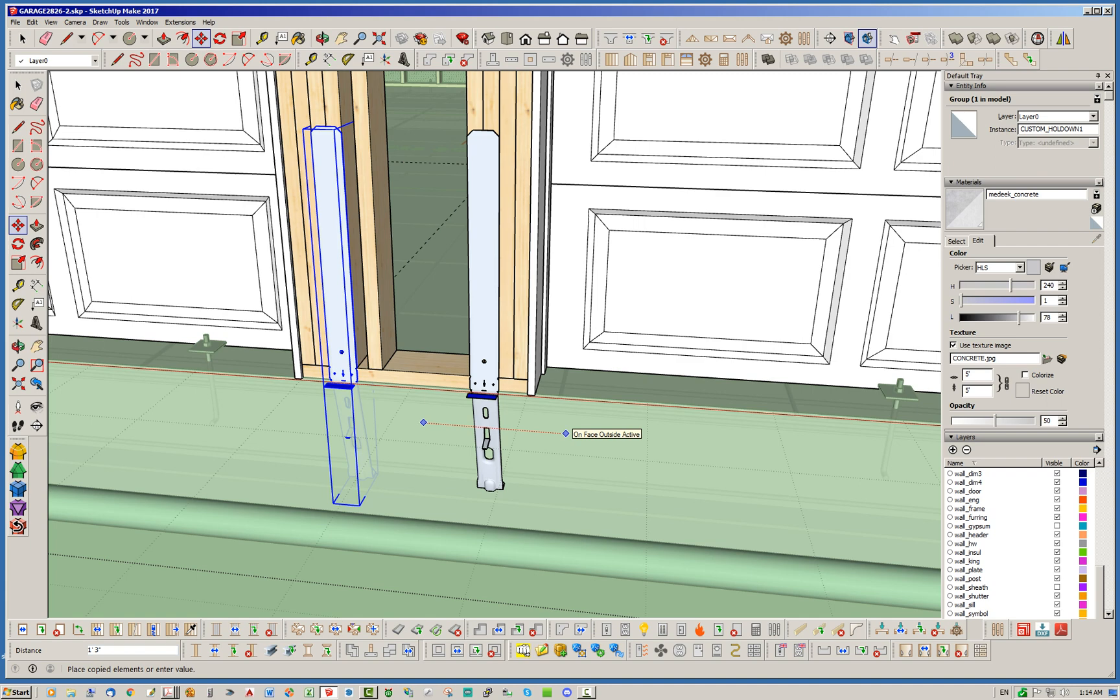
type("1")
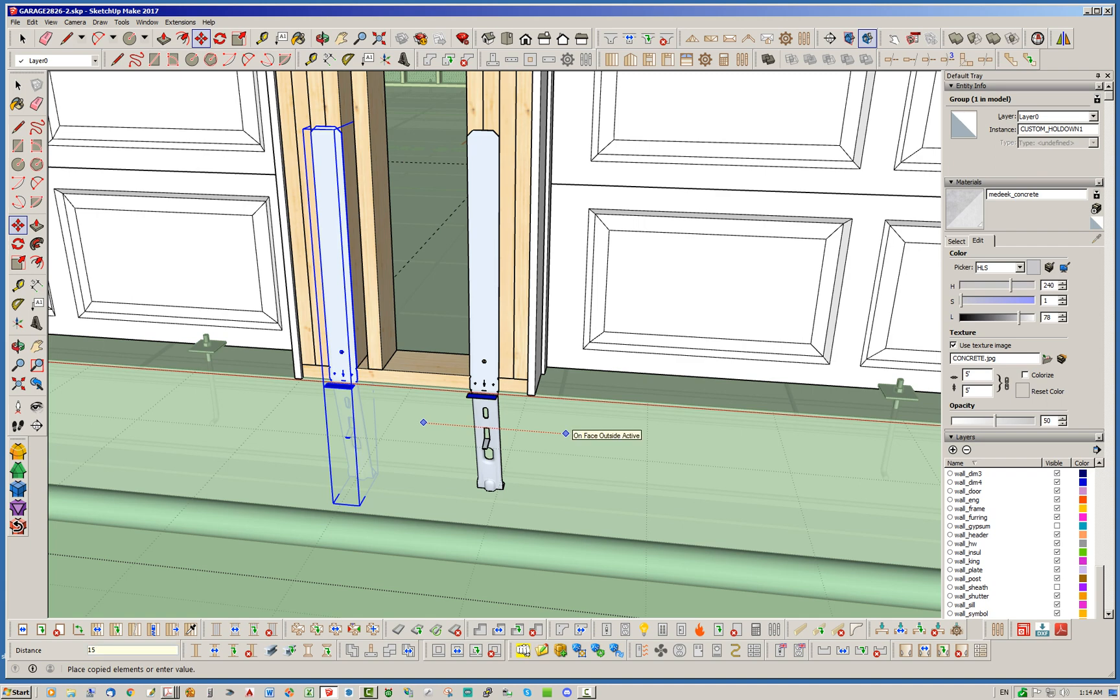
type("5")
key("Return")
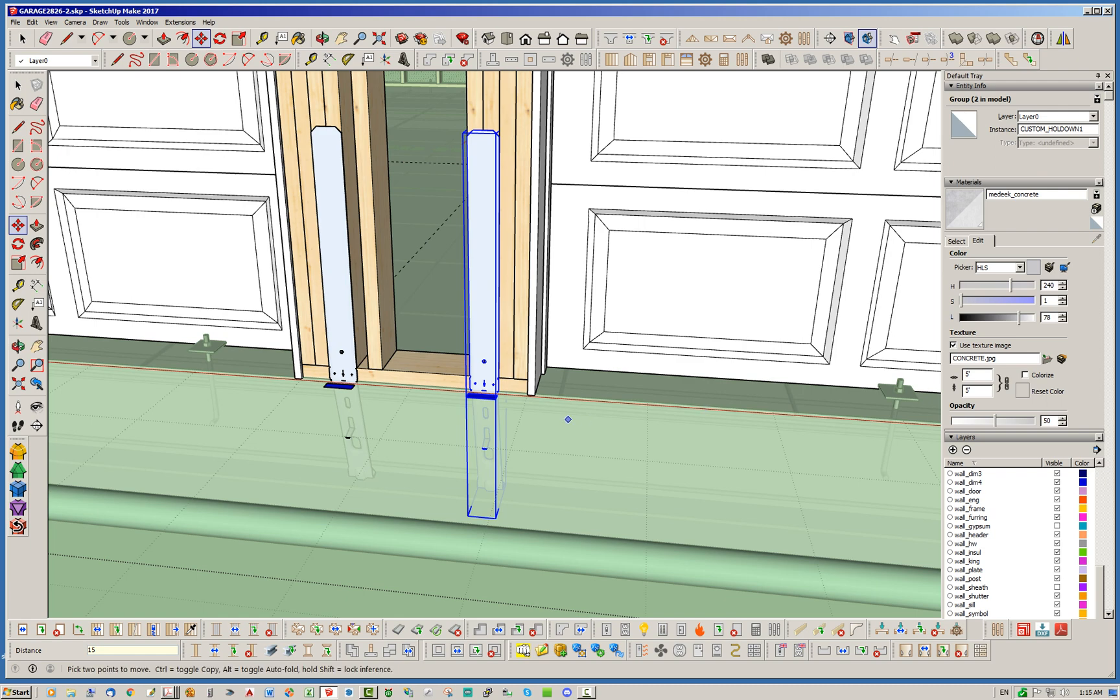
Copy the second strap holdown 10'9" along the wall to the studs on the far side of the right garage door
scroll(366, 410, "down", 2)
scroll(433, 415, "down", 3)
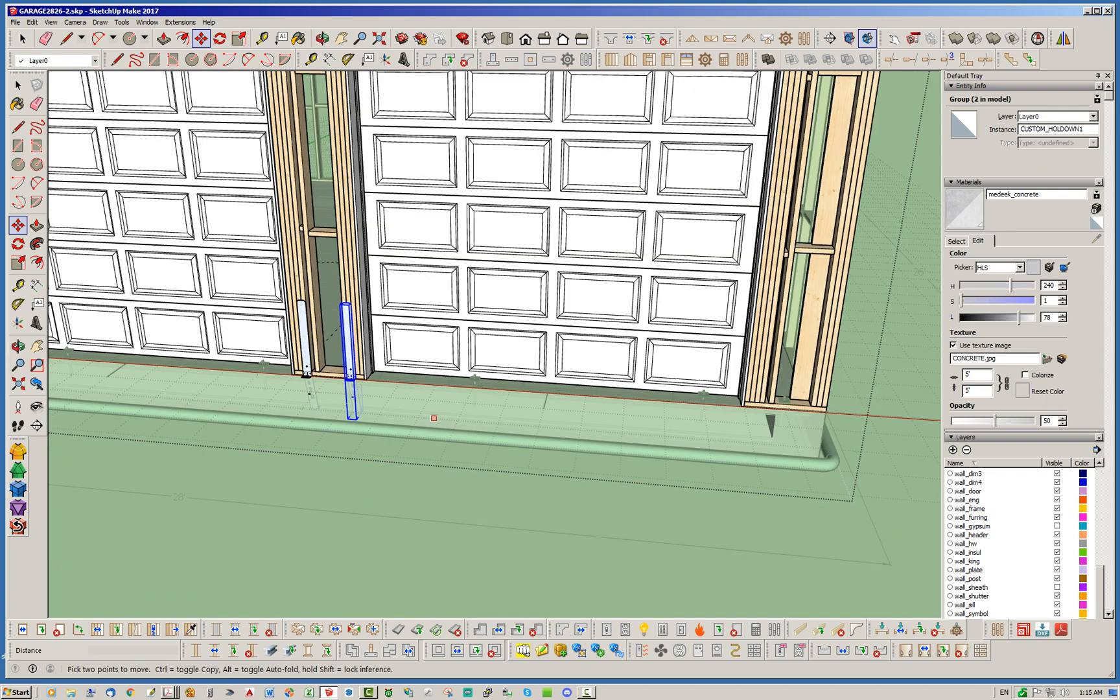
scroll(425, 391, "up", 2)
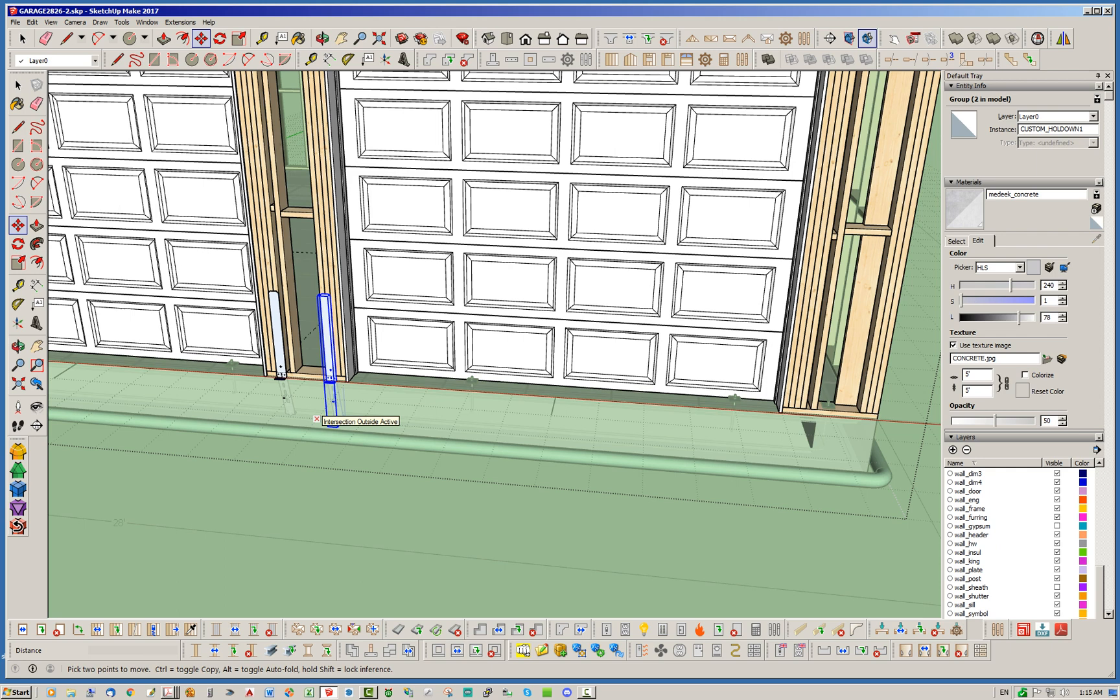
key("ctrl")
left_click(317, 418)
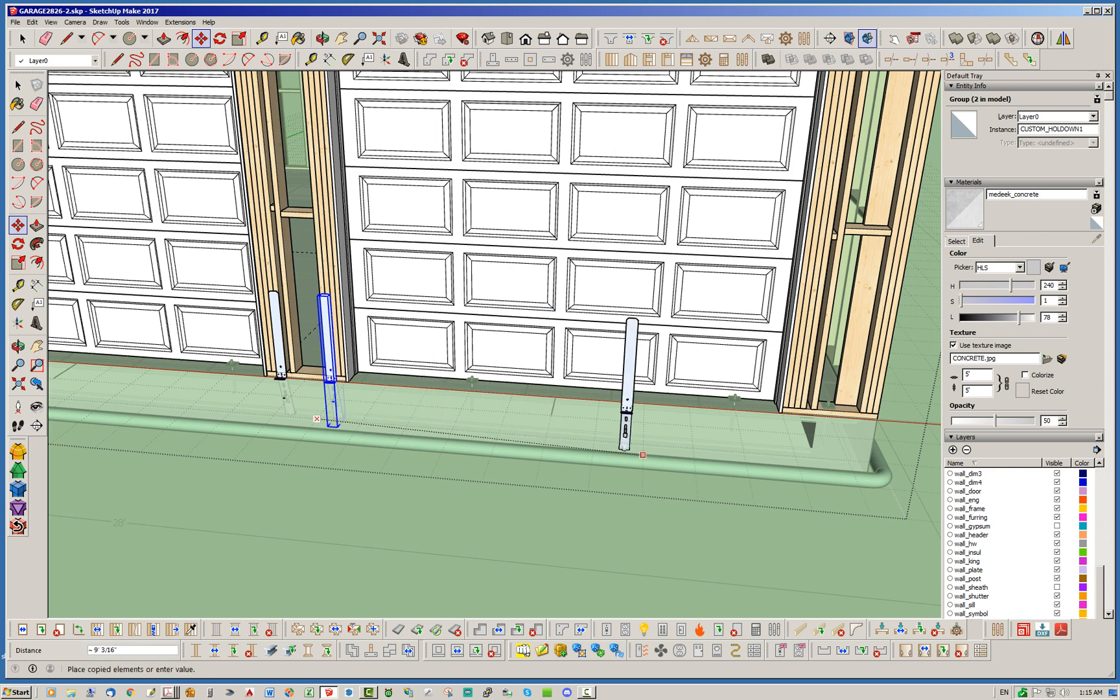
scroll(726, 463, "up", 2)
scroll(875, 474, "up", 3)
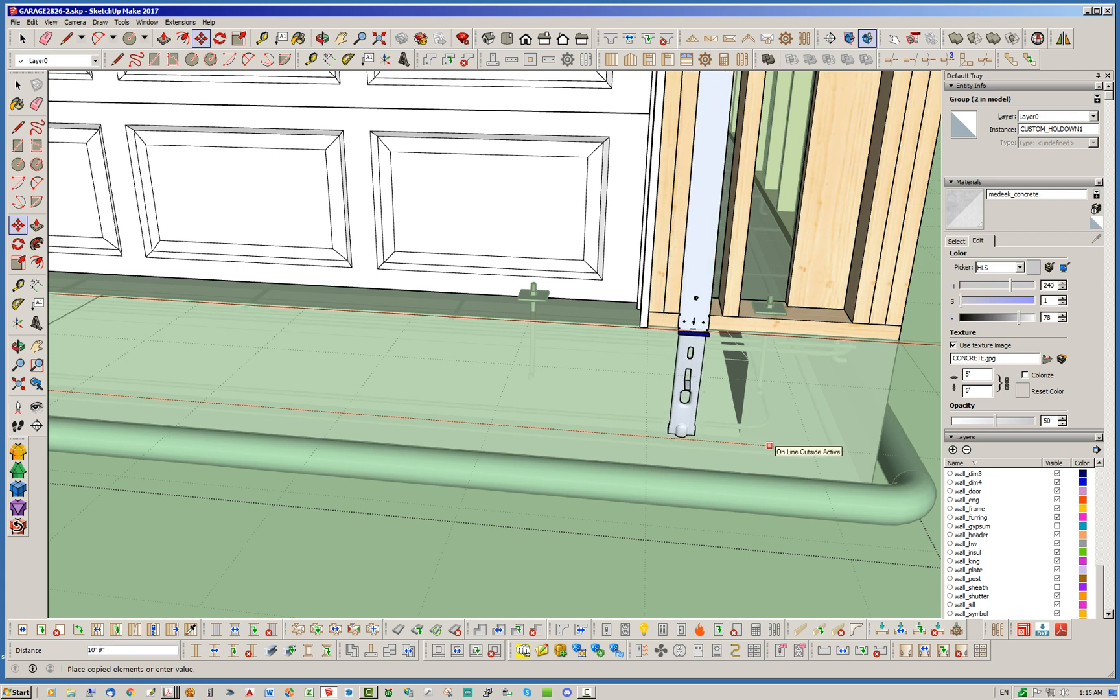
type("10'9\"")
key("Return")
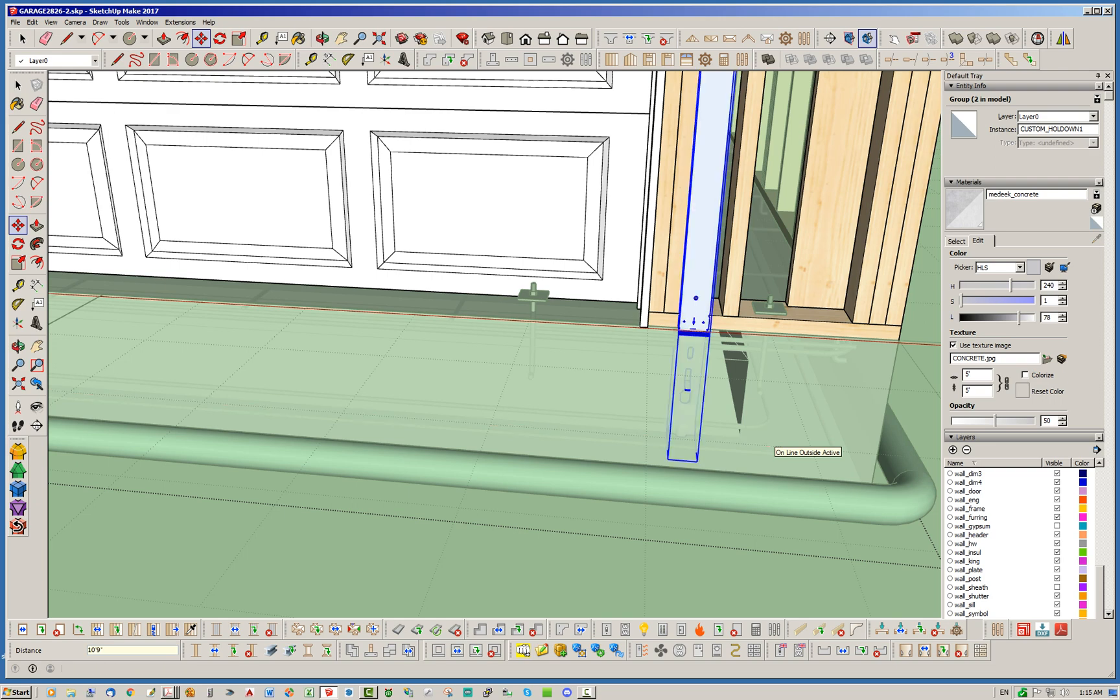
Copy the strap holdown beside the right garage door 15" along the wall toward the building corner
middle_click_drag(768, 445, 493, 387)
scroll(459, 413, "down", 3)
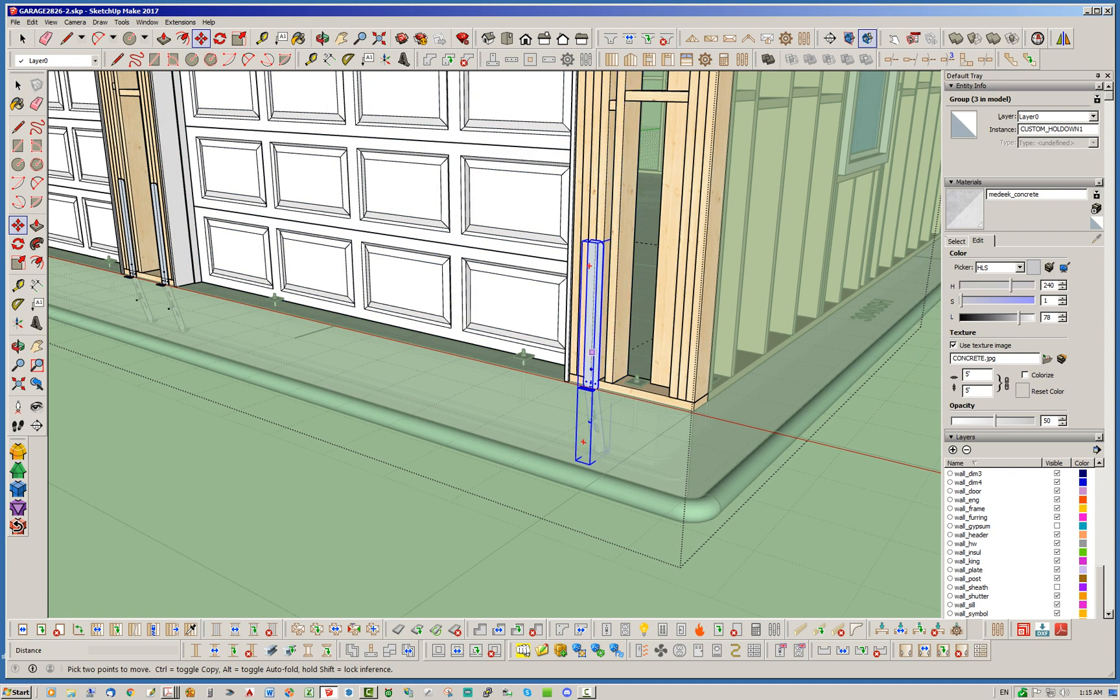
key("ctrl")
left_click(591, 352)
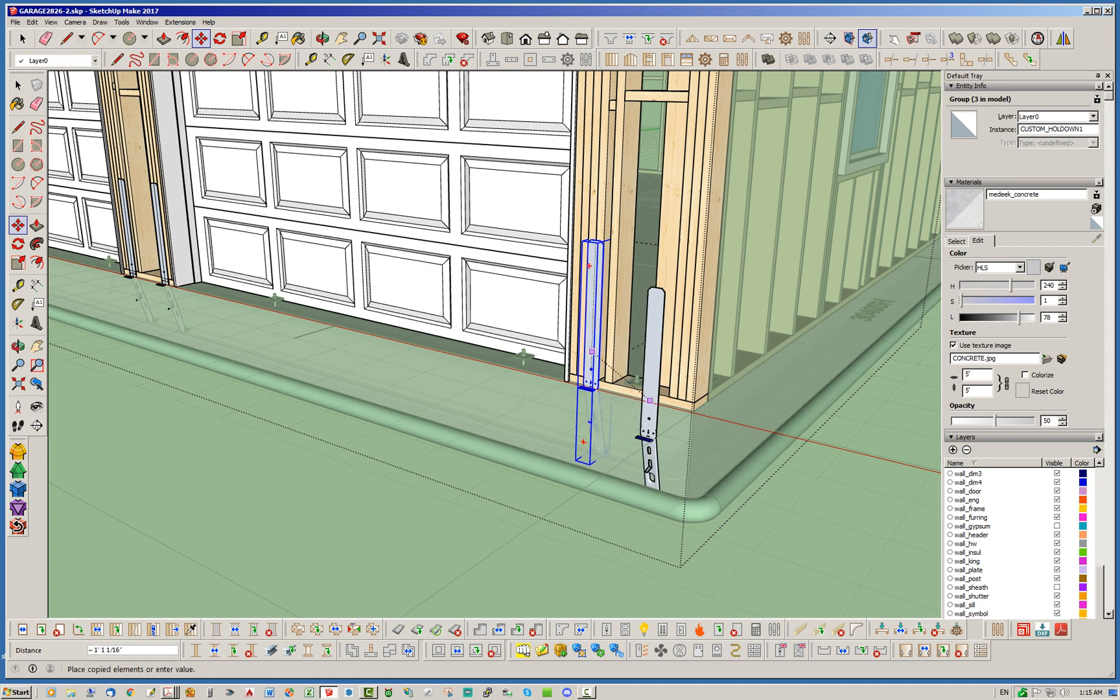
scroll(645, 366, "up", 3)
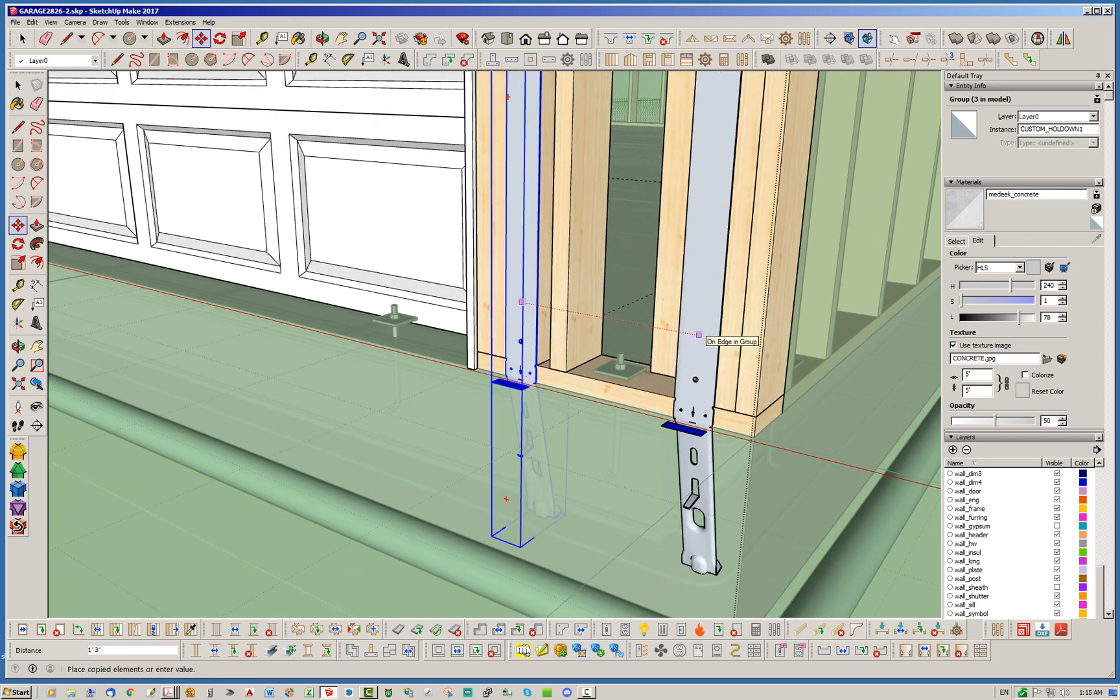
type("1")
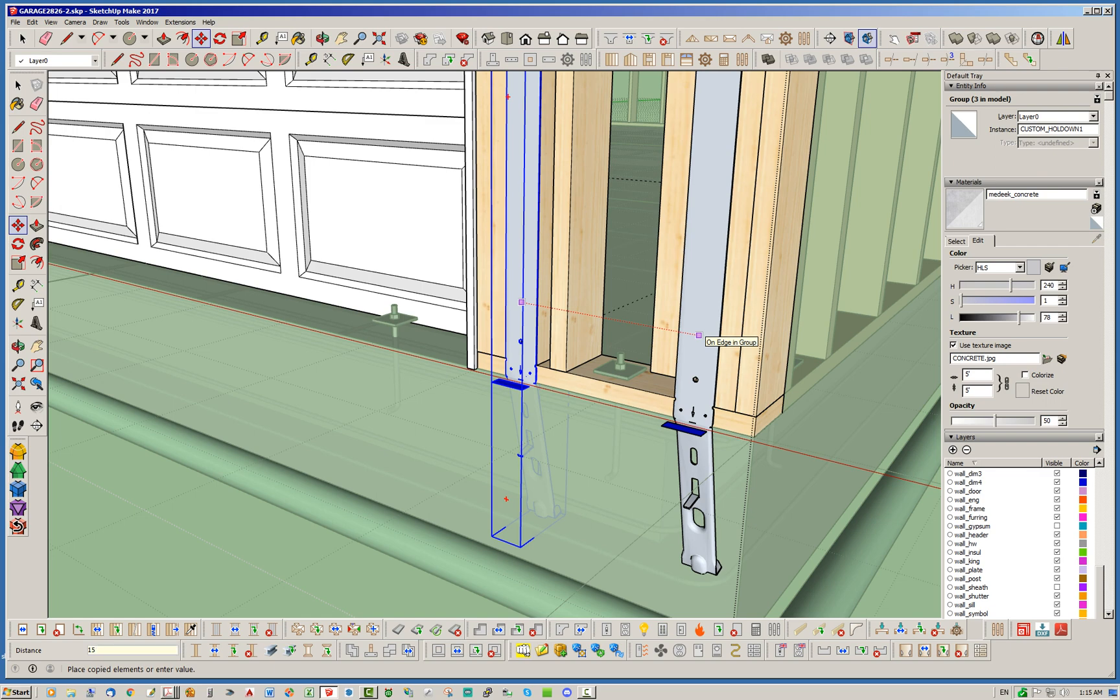
type("5")
key("Return")
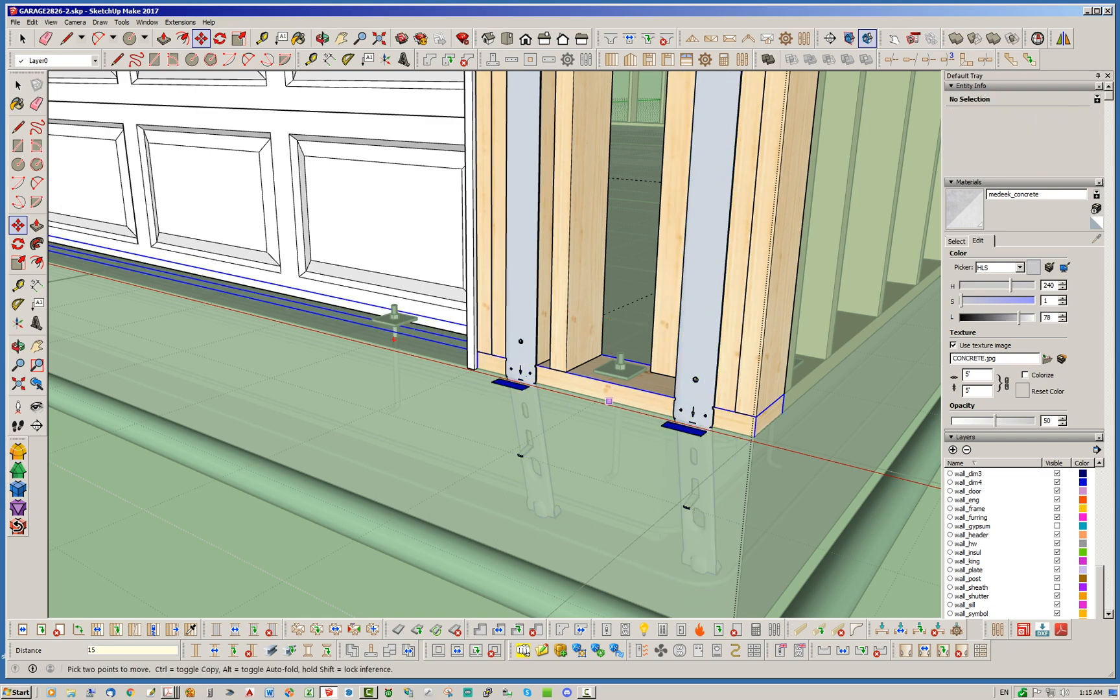
Move the strap holdown nearest the building corner 1.5" along the wall toward the corner, and close the group being edited
scroll(551, 499, "down", 6)
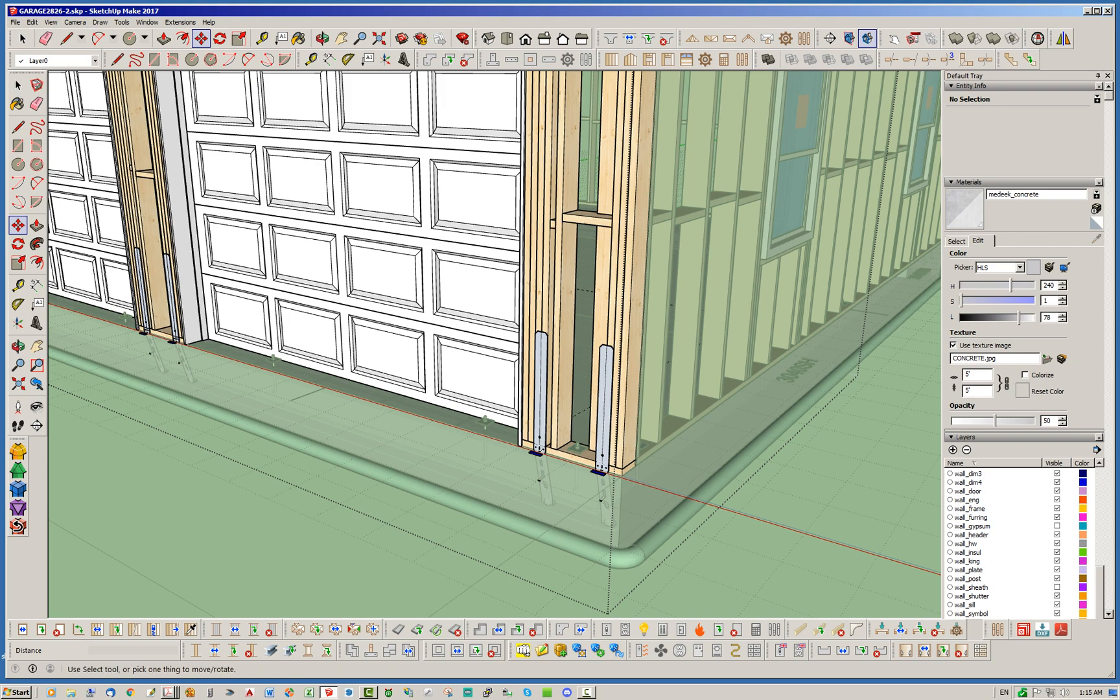
scroll(613, 421, "up", 5)
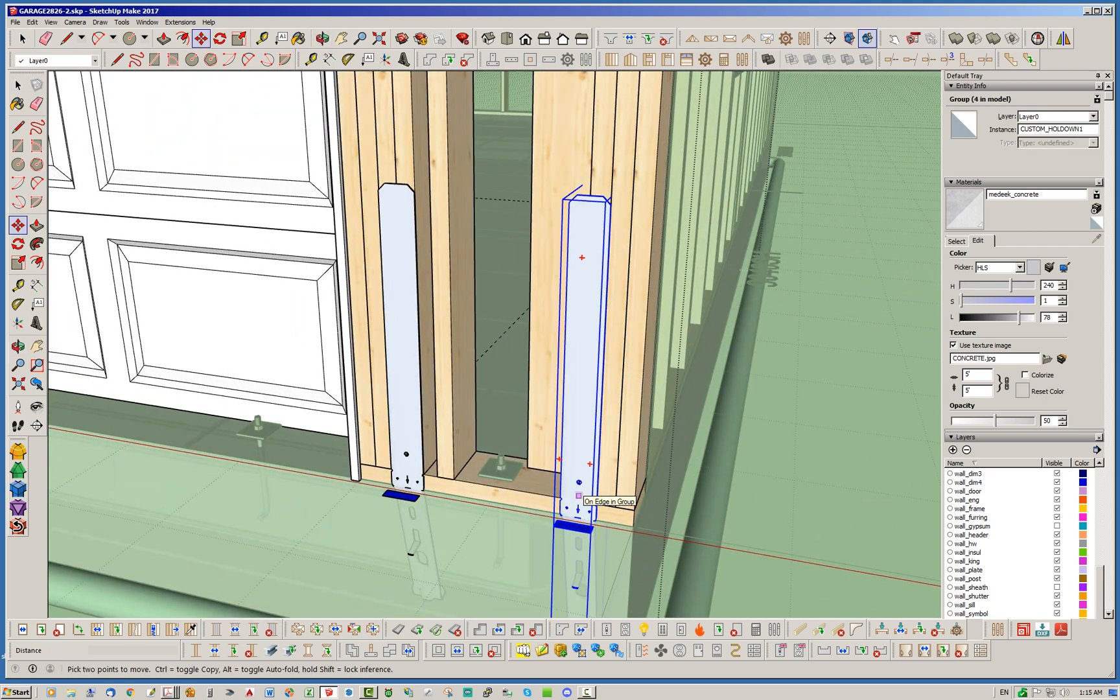
left_click(578, 495)
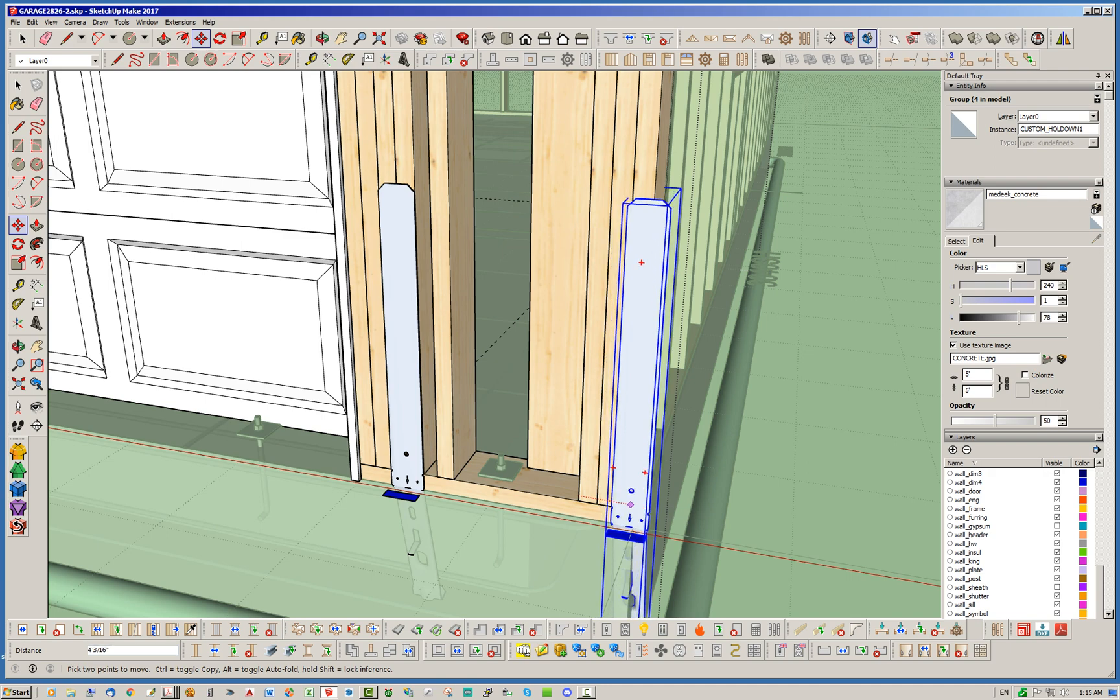
type("1.5")
key("Return")
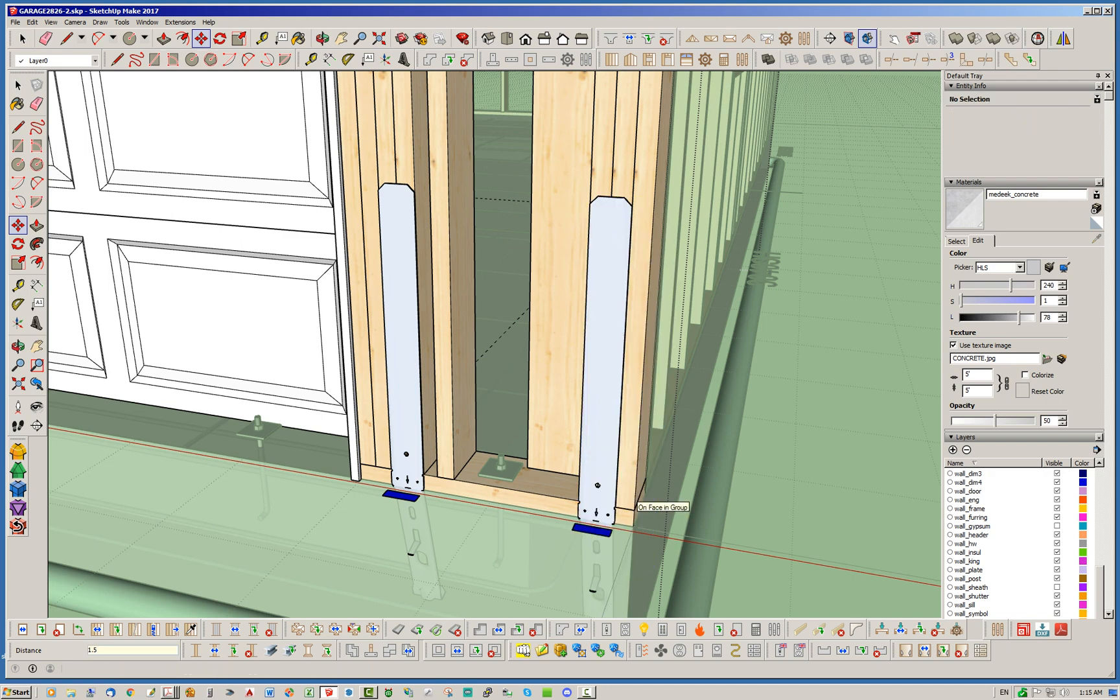
left_click(22, 38)
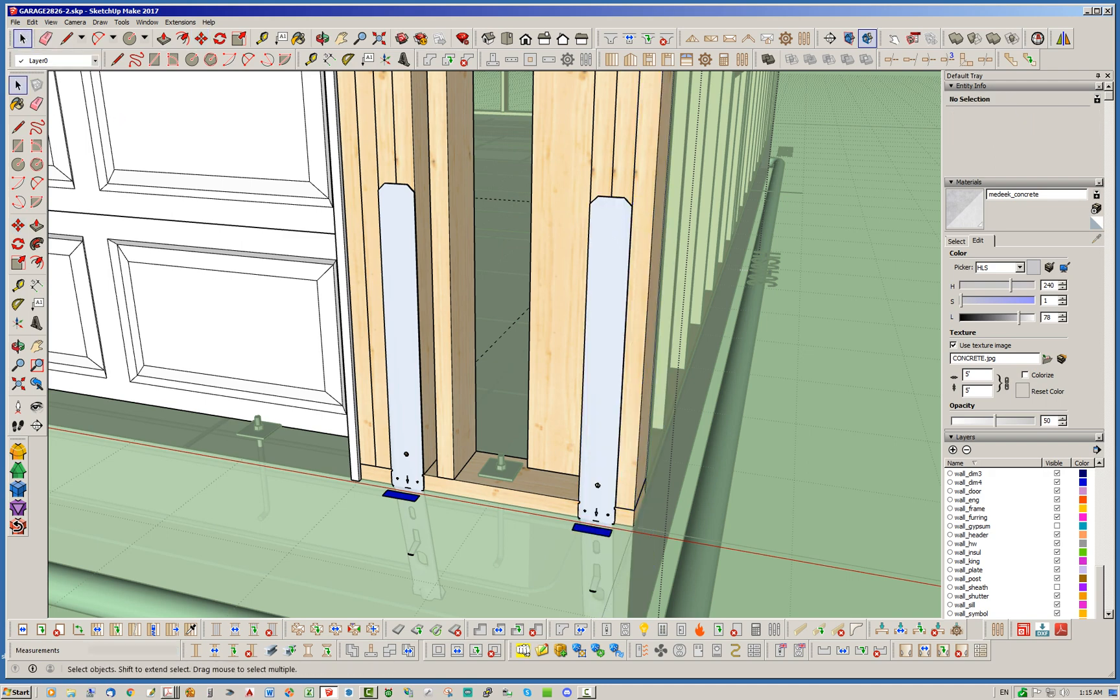
left_click(791, 250)
Examine the corner strap holdown's fit against the studs and slab, and review the holdowns along the whole garage door wall
scroll(420, 493, "down", 3)
middle_click_drag(518, 240, 705, 202)
scroll(553, 512, "up", 5)
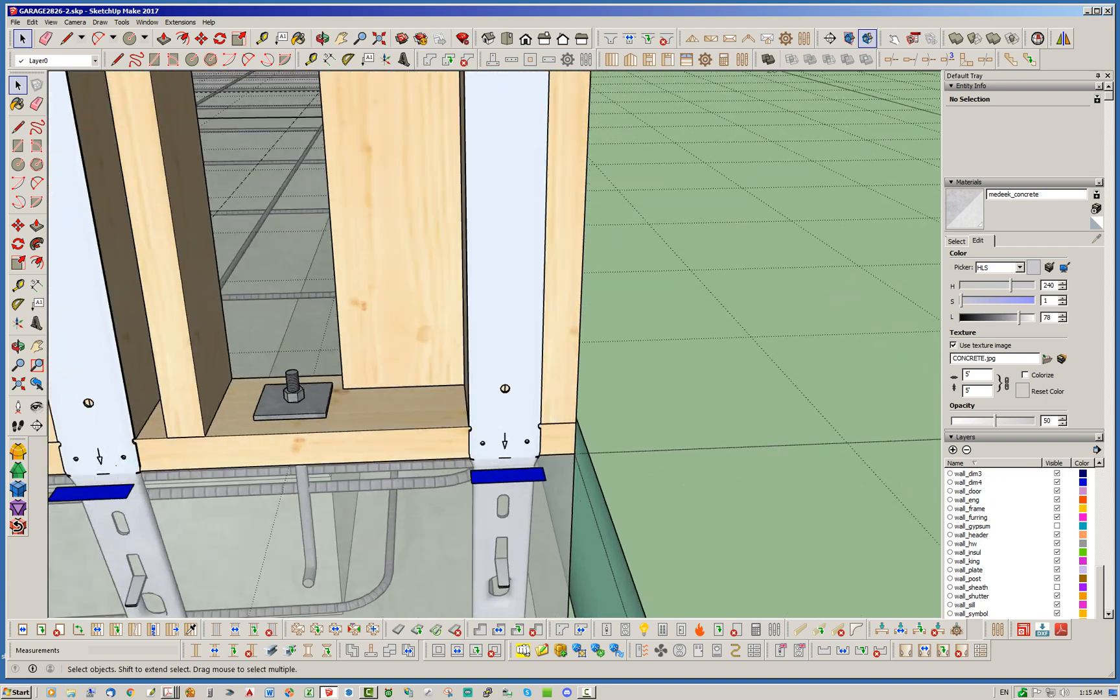
scroll(552, 487, "up", 4)
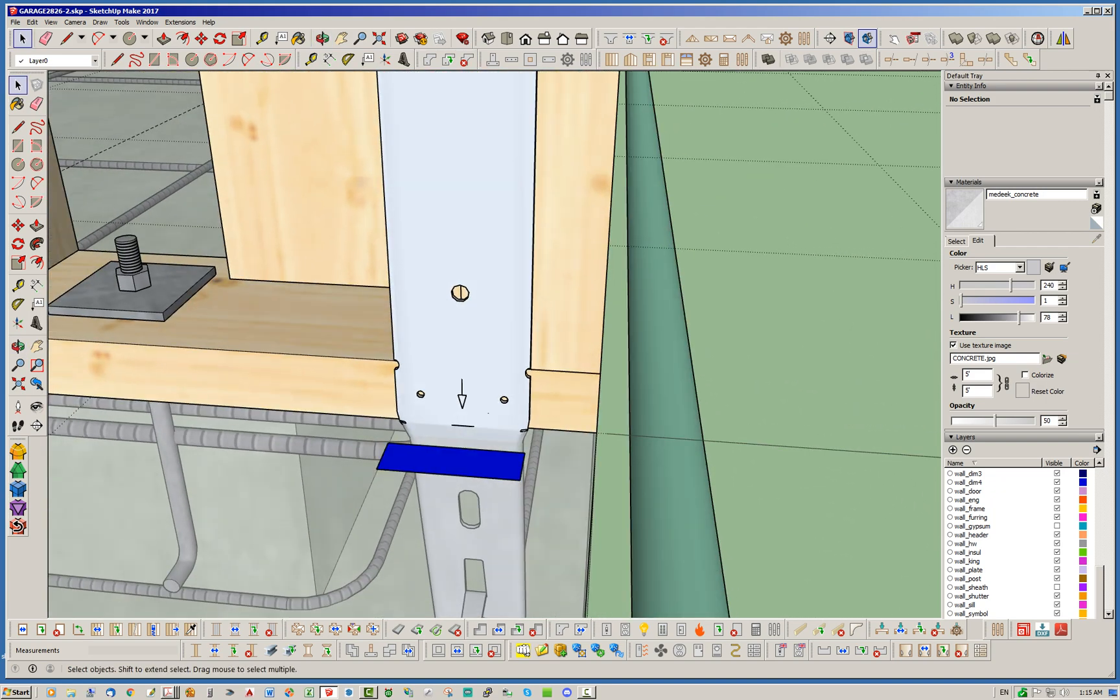
scroll(529, 399, "down", 2)
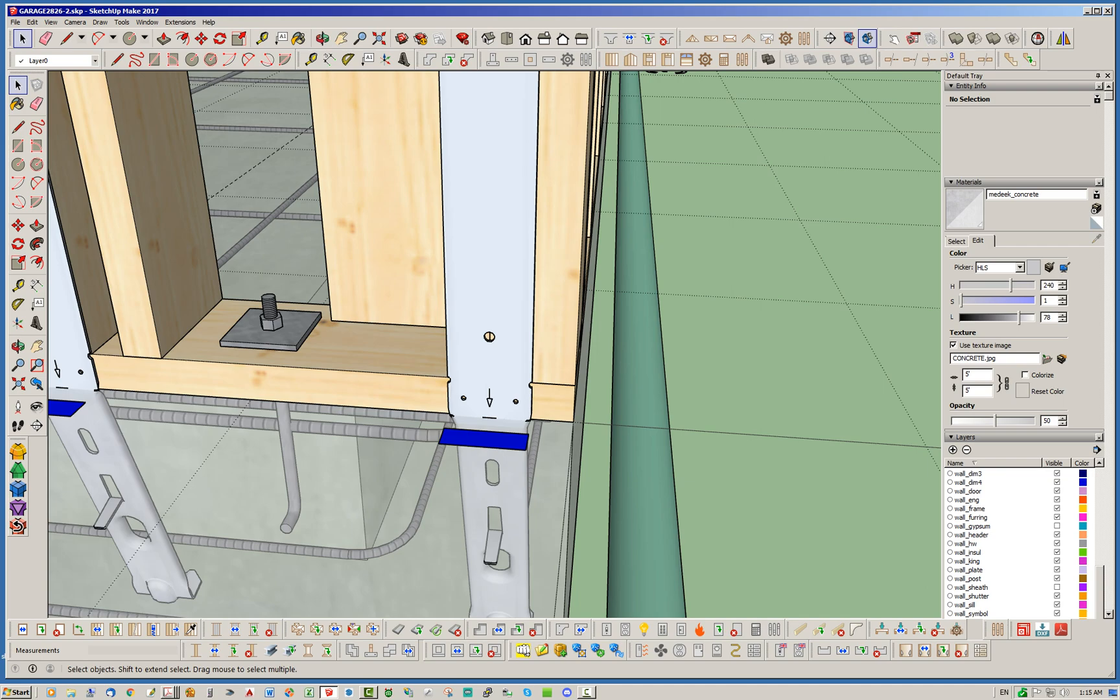
scroll(615, 403, "down", 8)
middle_click_drag(616, 403, 447, 414)
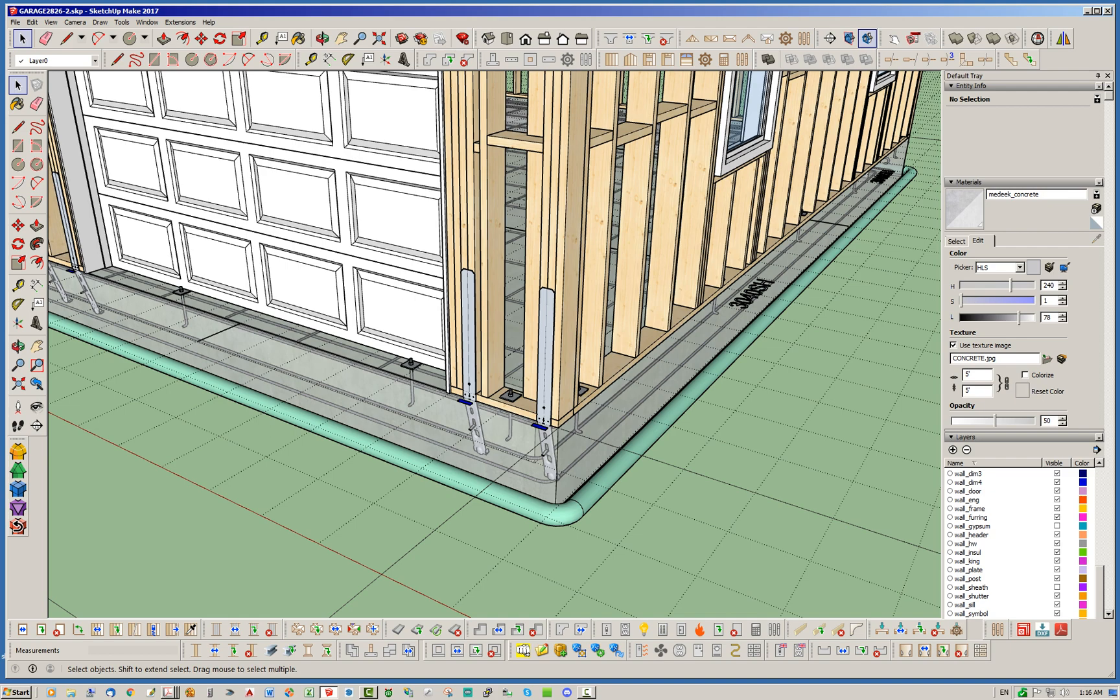
scroll(494, 344, "down", 3)
scroll(562, 447, "up", 2)
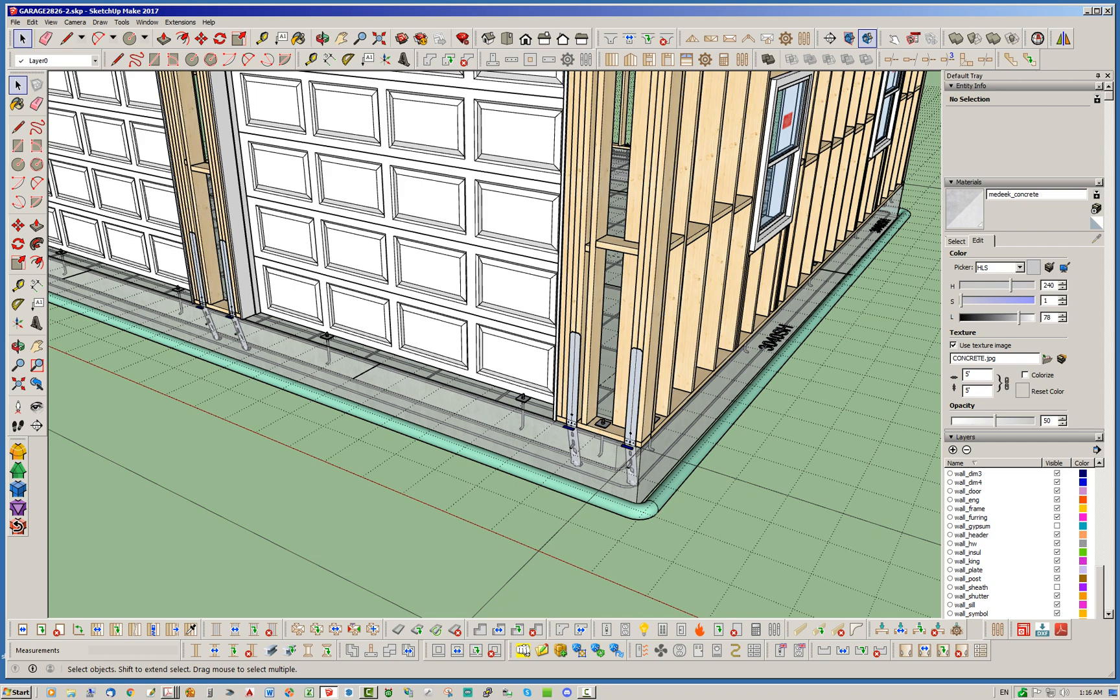
scroll(635, 447, "down", 1)
middle_click_drag(635, 447, 570, 447)
scroll(679, 448, "down", 3)
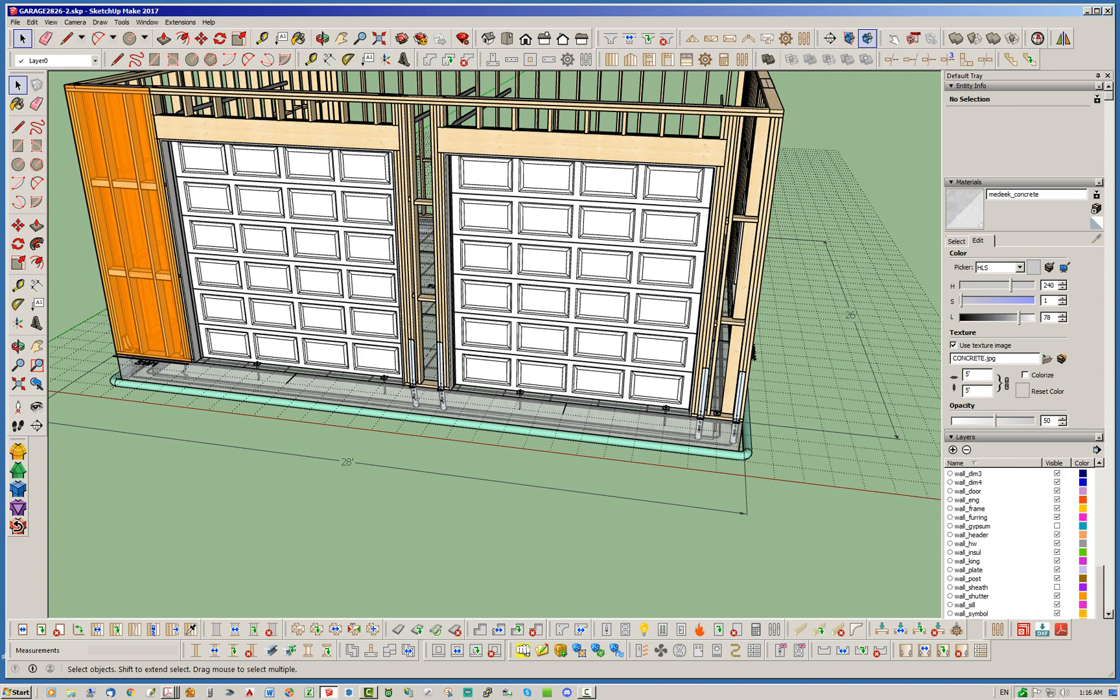
middle_click_drag(679, 448, 518, 472)
middle_click_drag(363, 480, 661, 425)
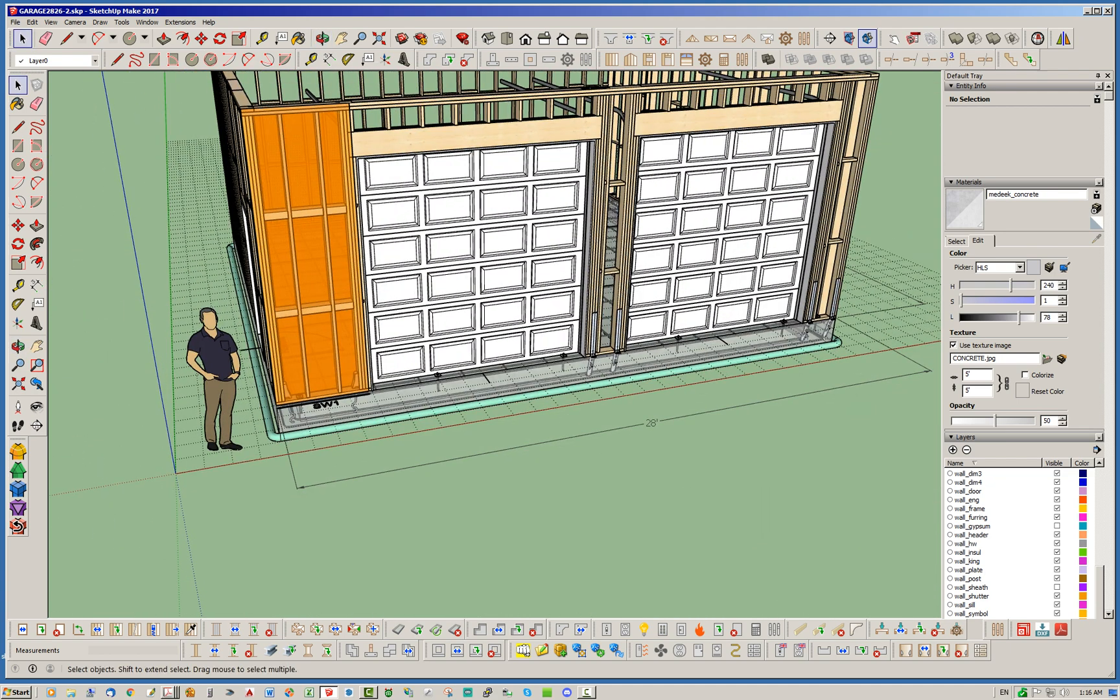